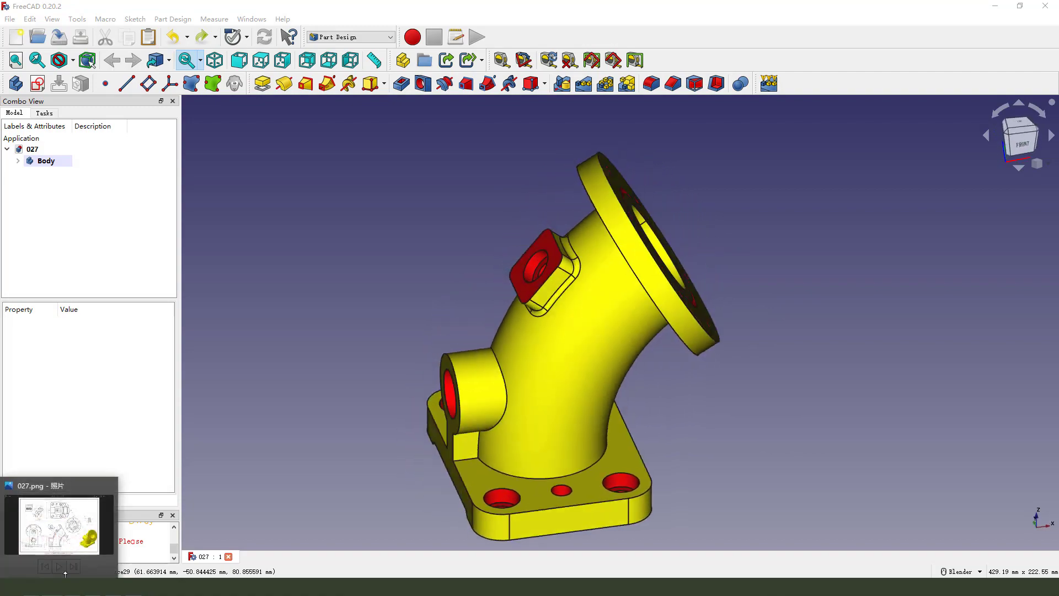
- Examine the dimensioned views of the flanged elbow in the reference drawing 027.png
left_click(78, 515)
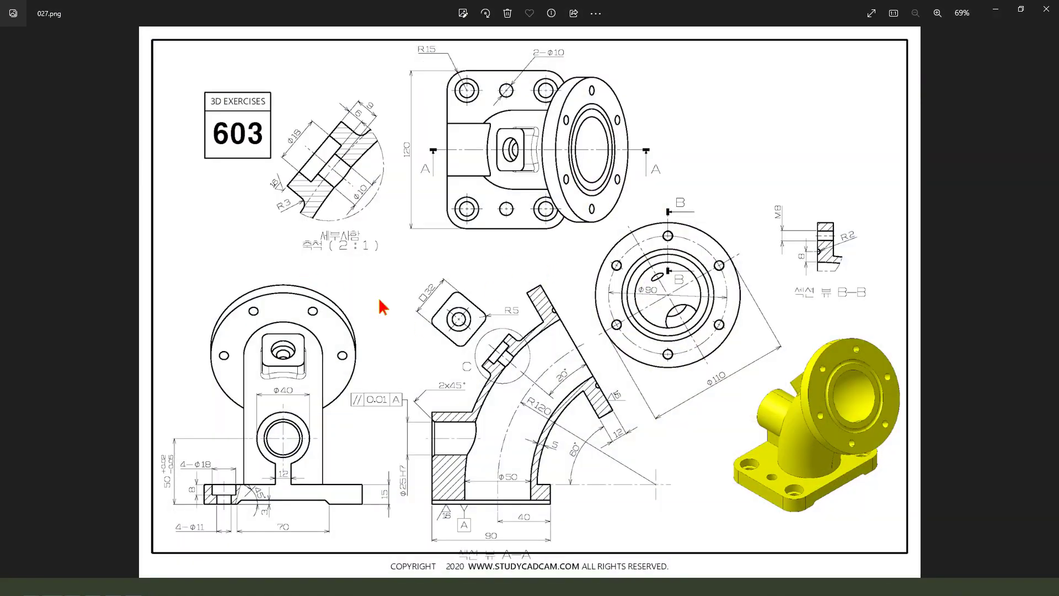
mouse_move(267, 116)
left_mouse_down()
mouse_move(510, 34)
mouse_move(498, 538)
mouse_move(319, 376)
left_mouse_up()
mouse_move(409, 267)
left_mouse_down()
mouse_move(480, 267)
mouse_move(475, 282)
left_mouse_up()
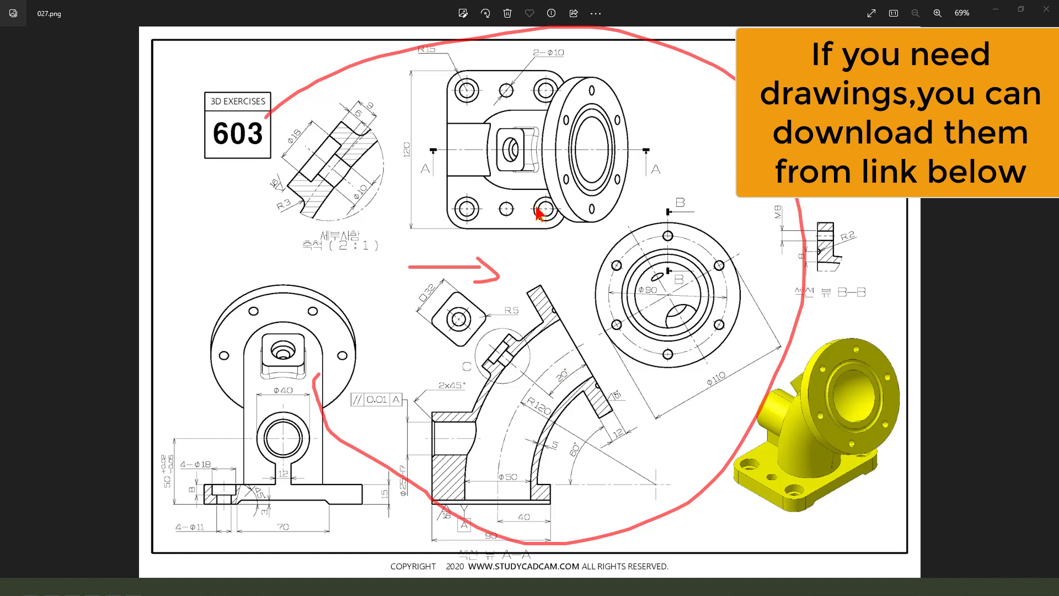
key("Escape")
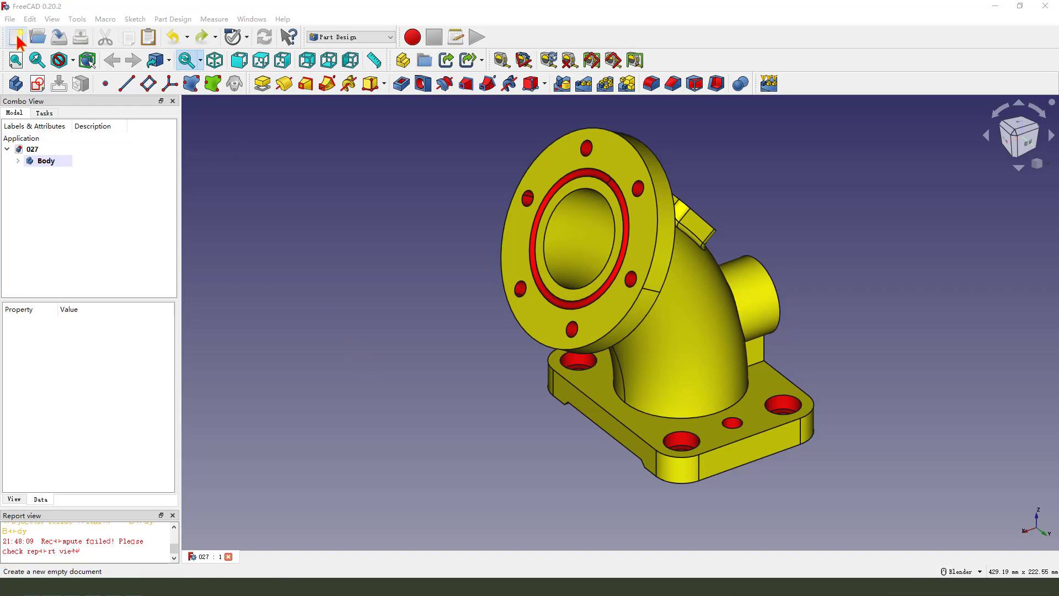
- Start a sketch on the XZ plane of a new body in a new document
left_click(17, 38)
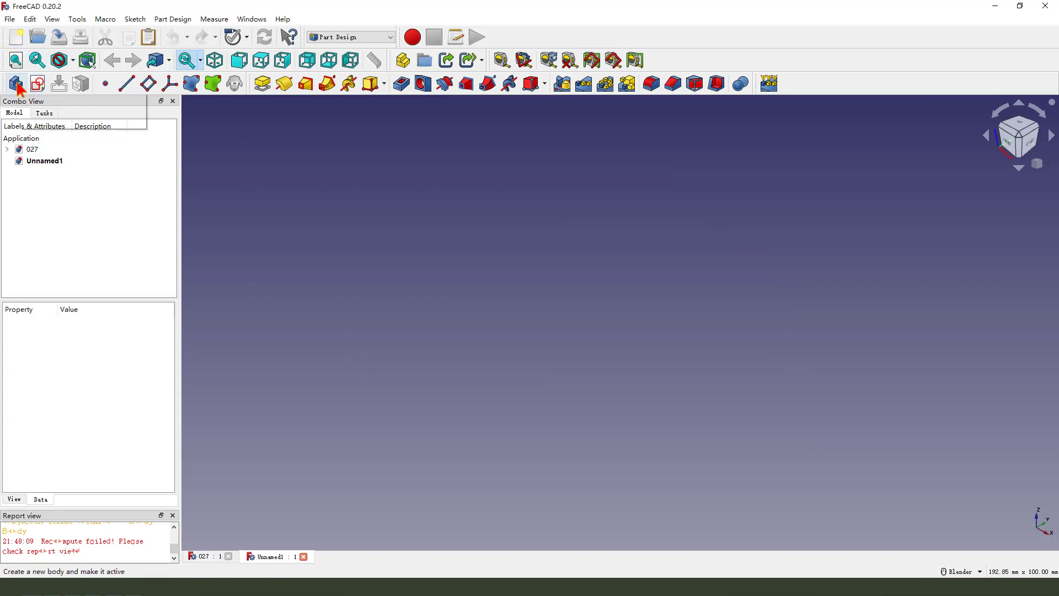
left_click(16, 84)
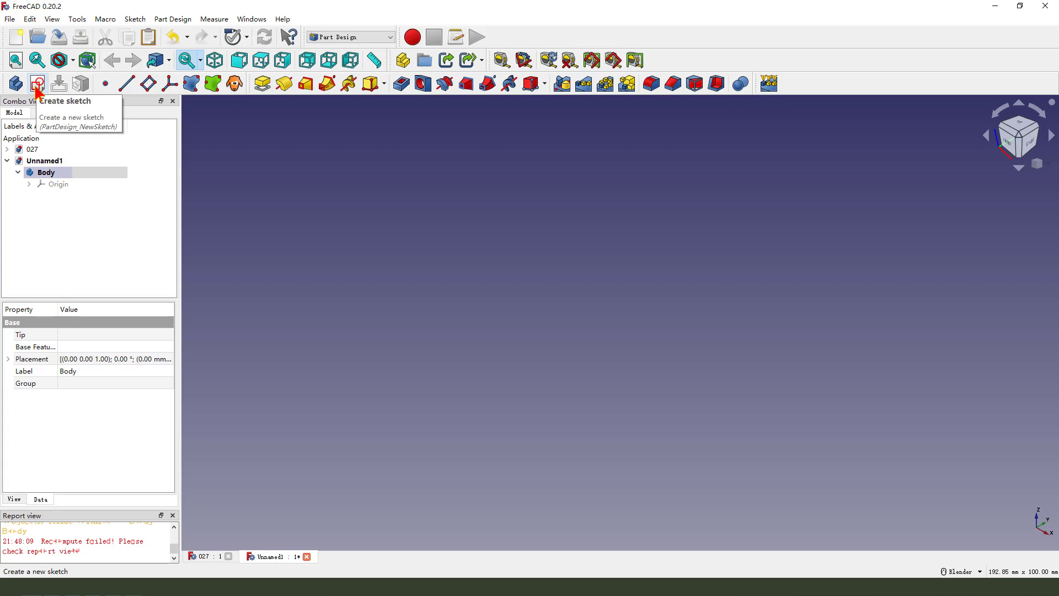
left_click(37, 84)
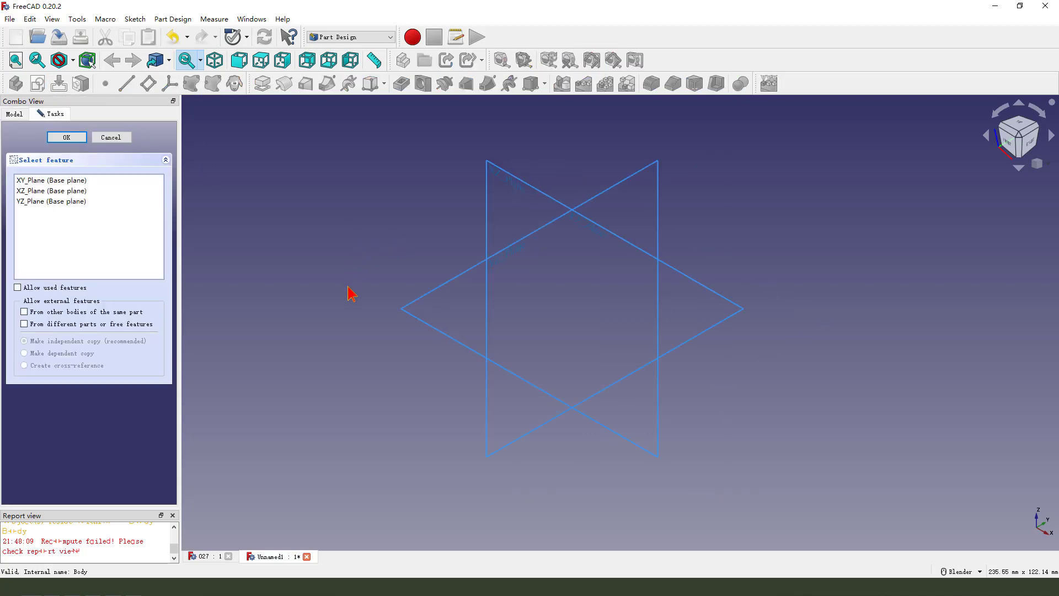
middle_click_drag(445, 273, 405, 243)
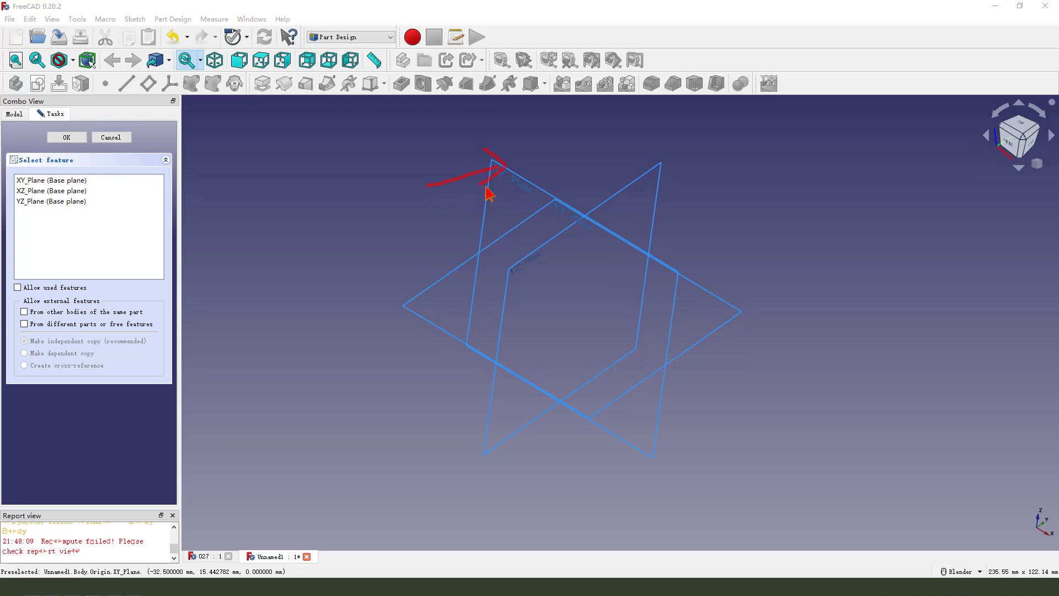
left_click(550, 202)
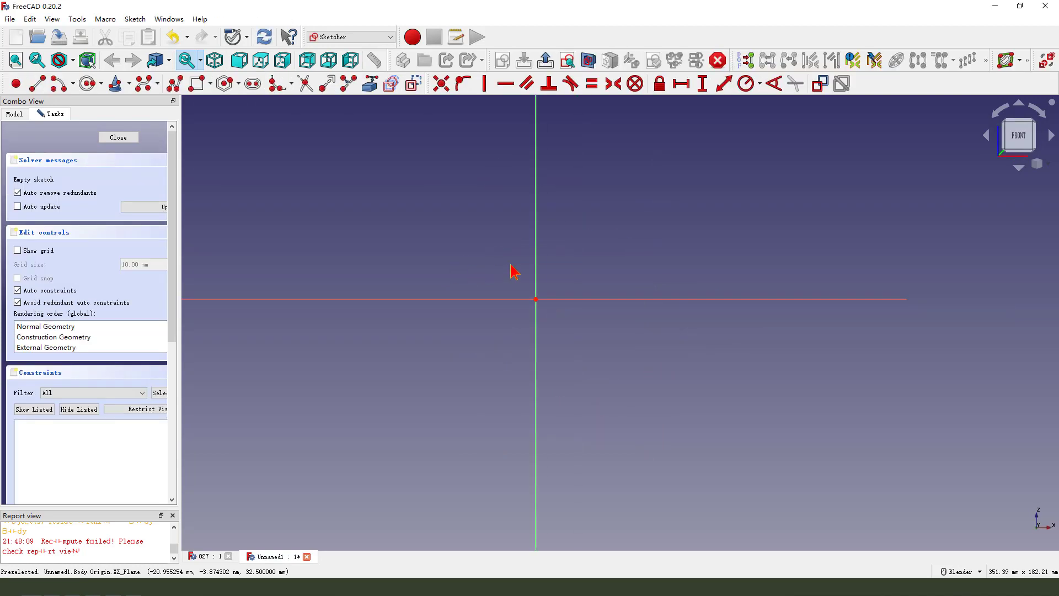
- Draw a centre-based arc of about 51 mm radius, centred on the horizontal axis and starting at the origin
left_click(57, 84)
scroll(436, 298, "down", 1)
left_click(637, 308)
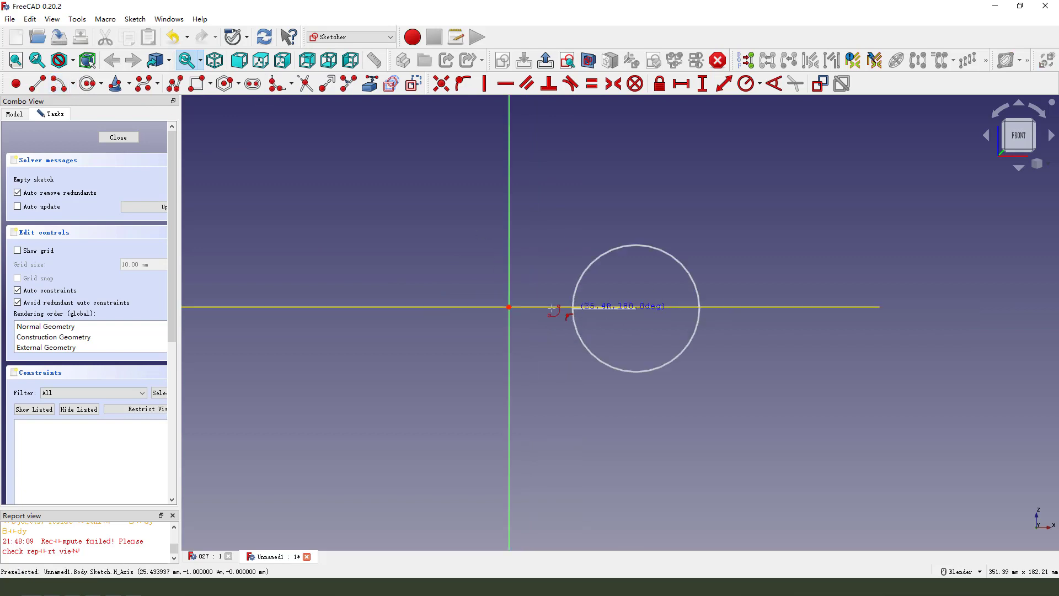
left_click(508, 307)
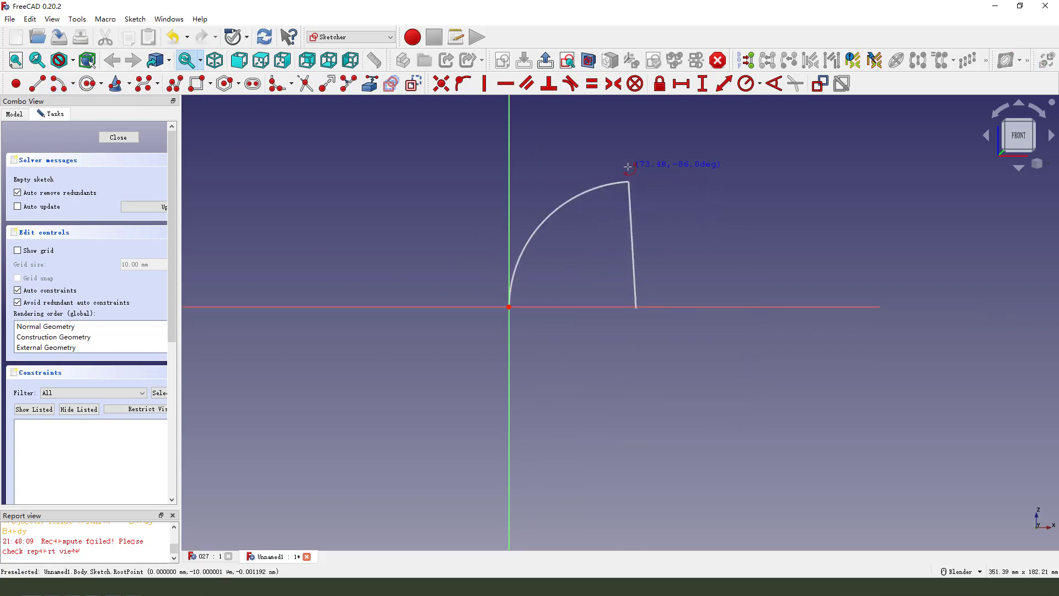
left_click(629, 180)
- Draw a line from the arc's centre to its upper endpoint
left_click(37, 84)
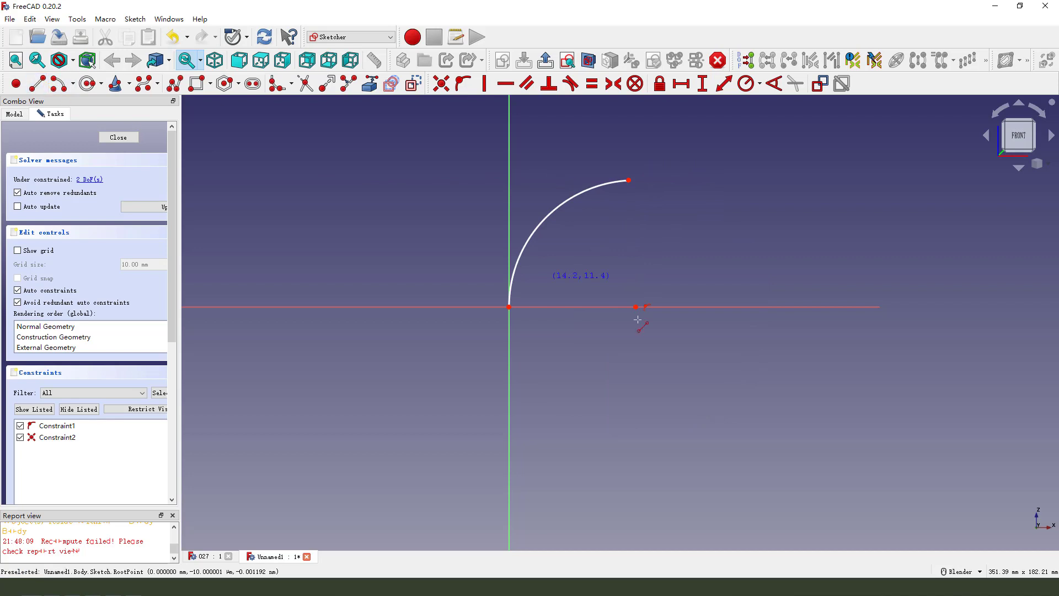
left_click(635, 307)
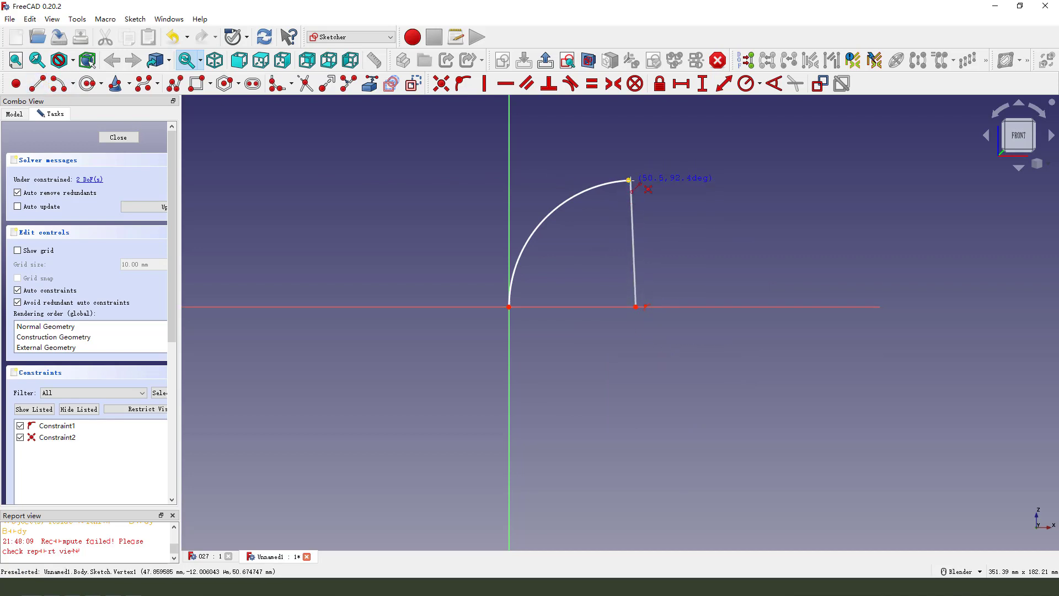
left_click(629, 180)
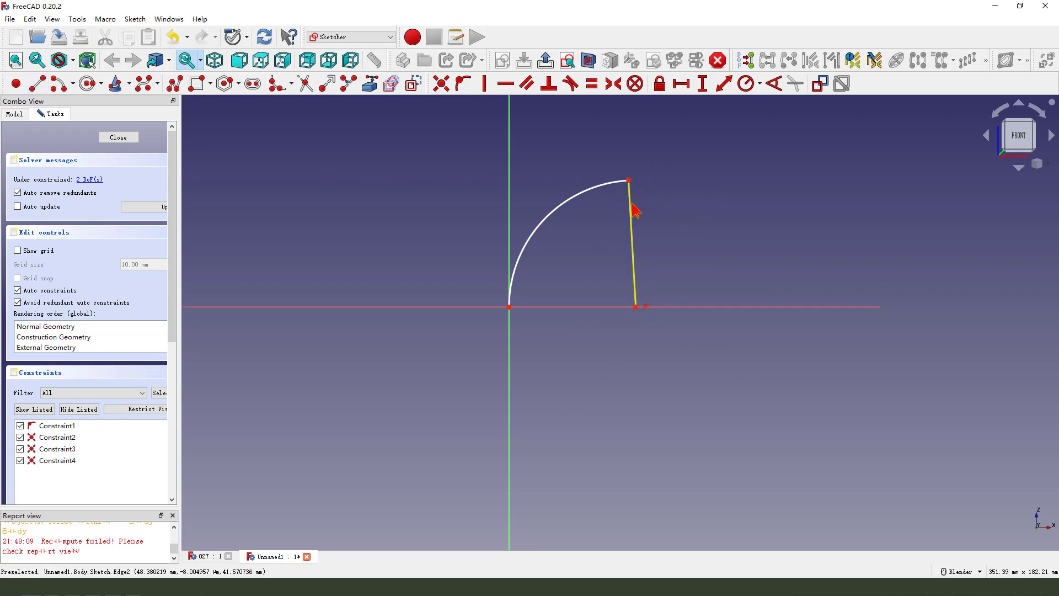
- Constrain the angle between the radial line and the horizontal axis to 60°
left_click(632, 208)
left_click(569, 308)
left_click(775, 84)
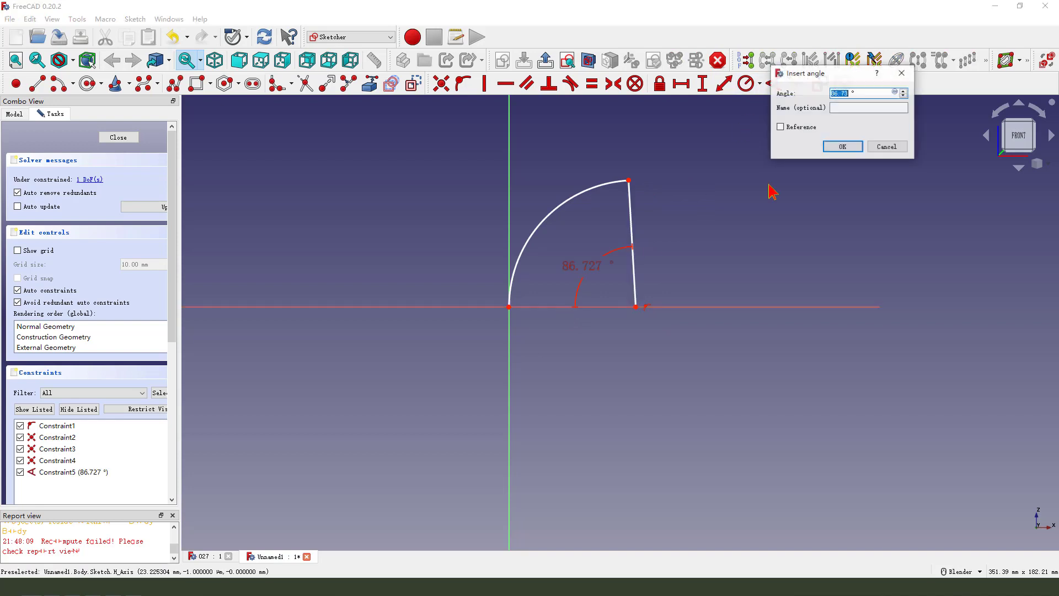
type("6")
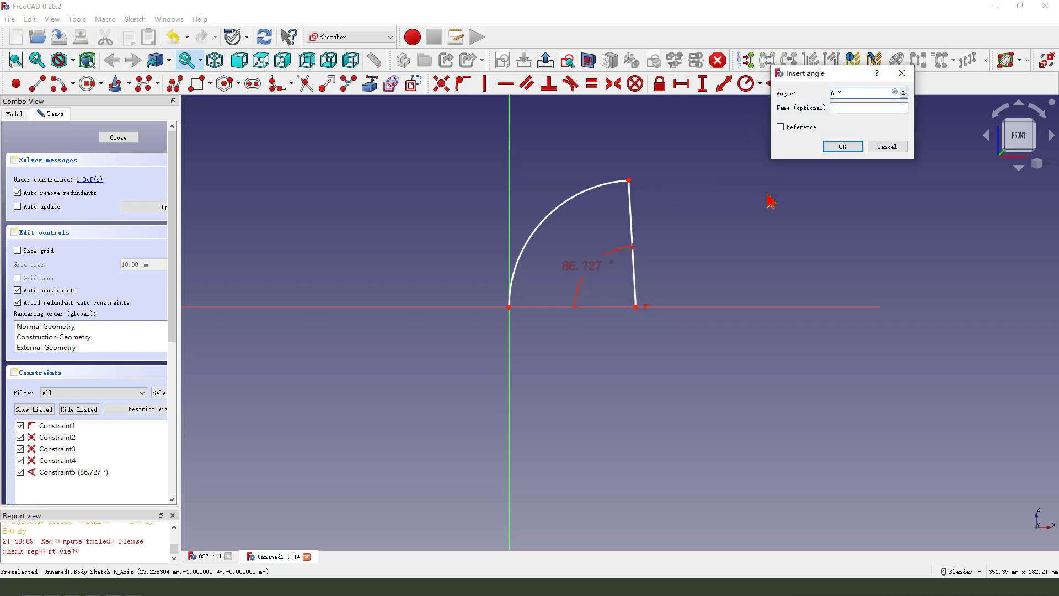
type("0")
key("Return")
- Convert the radial line to construction geometry
scroll(626, 225, "up", 1)
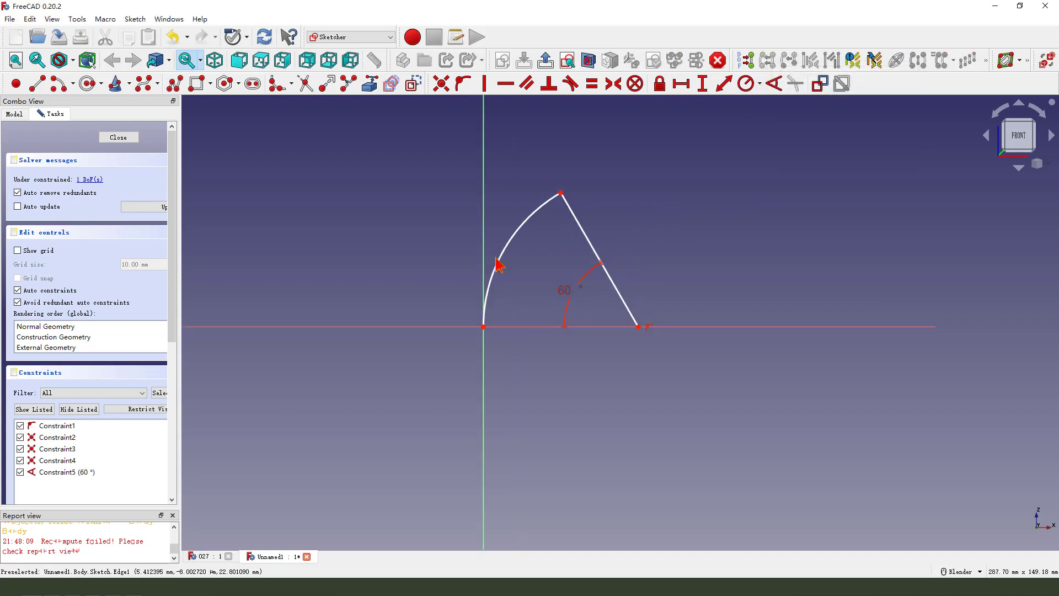
left_click(500, 255)
left_click(484, 243)
left_click(508, 192)
left_click(568, 204)
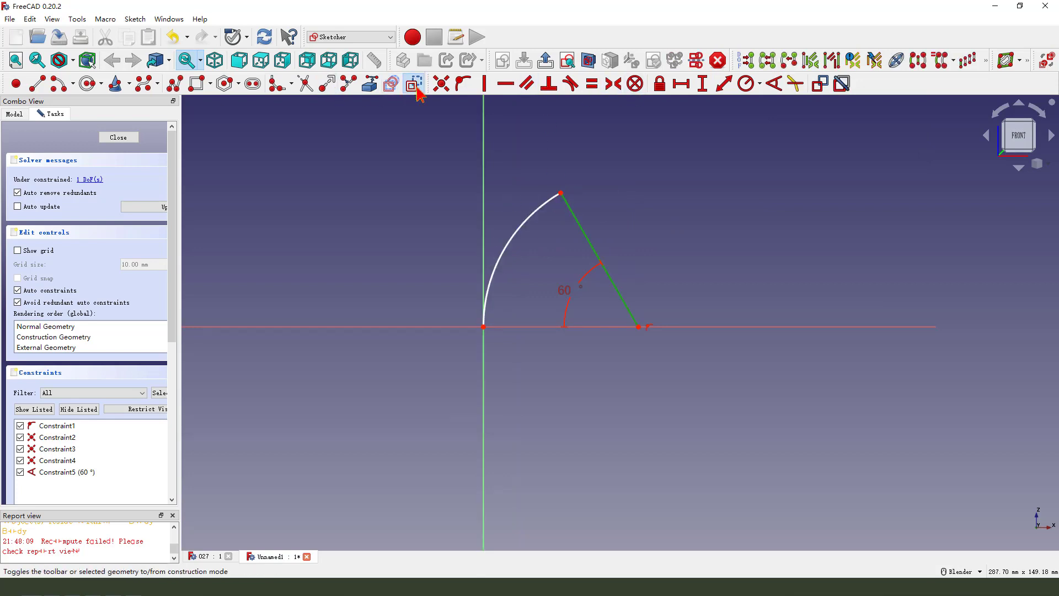
left_click(393, 84)
- Constrain the arc's radius to 120 mm
scroll(651, 203, "up", 1)
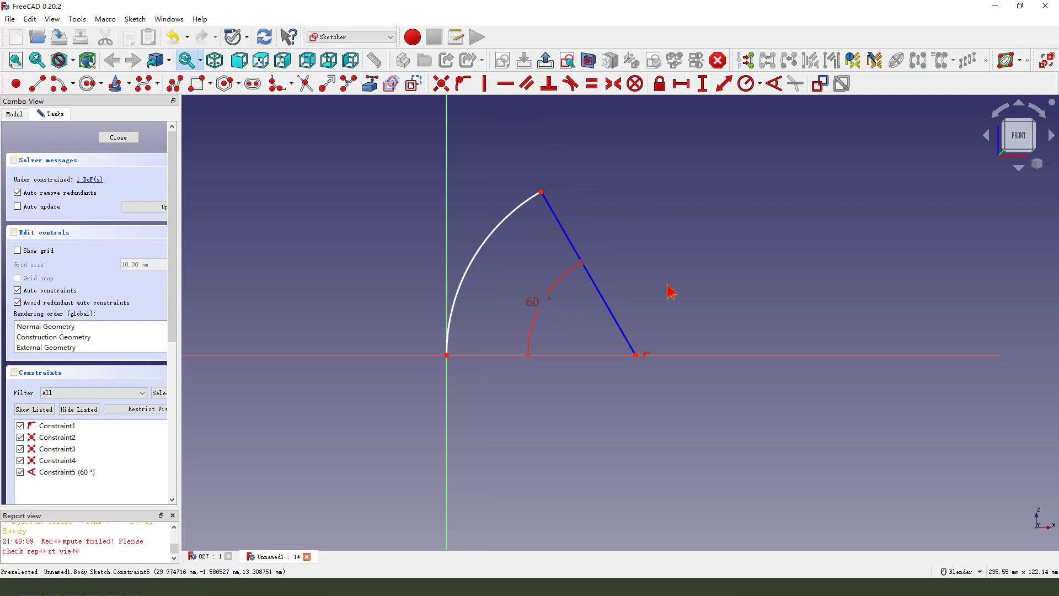
left_click(489, 244)
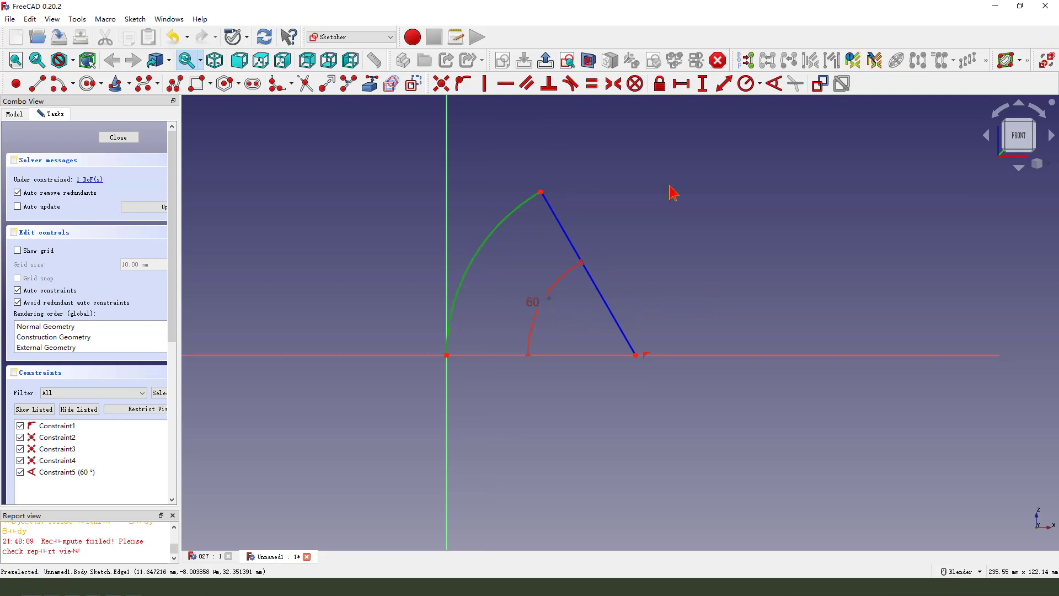
left_click(747, 84)
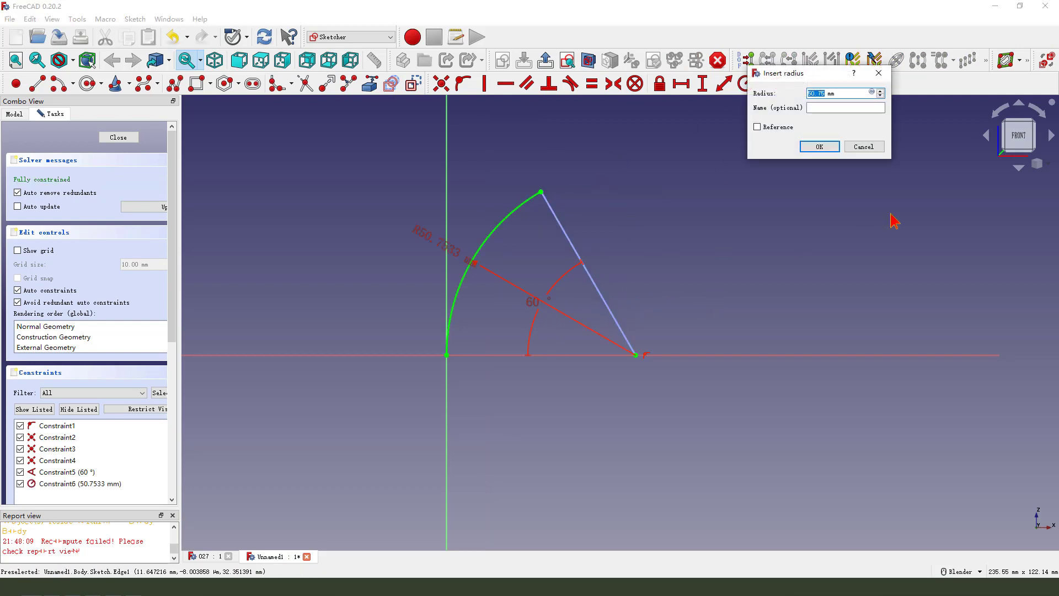
key("Return")
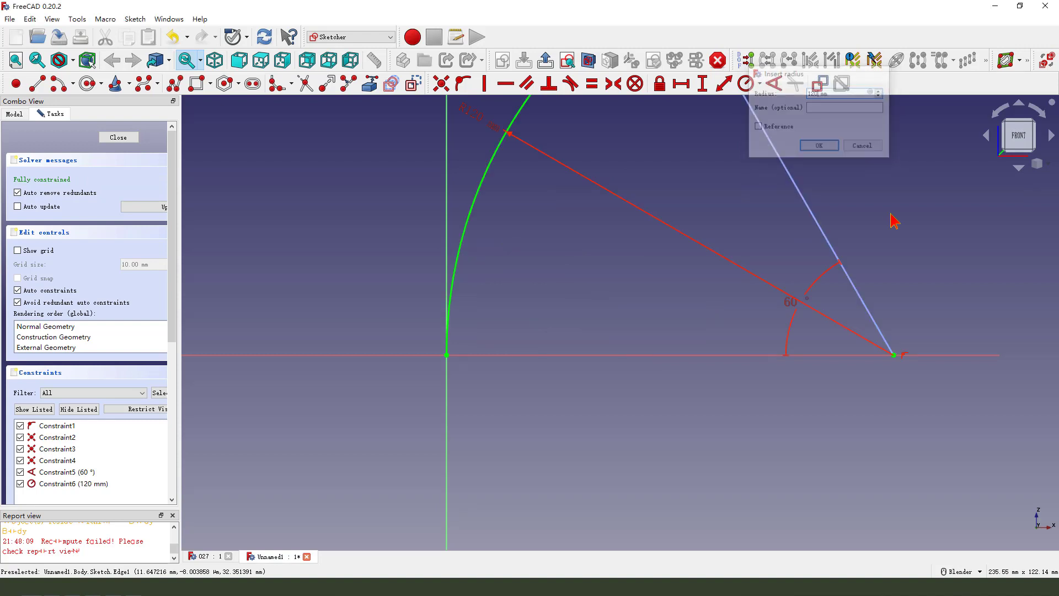
- Reposition the radius and angle dimension labels for readability and close the path sketch
scroll(424, 287, "down", 3)
left_click_drag(425, 287, 364, 263)
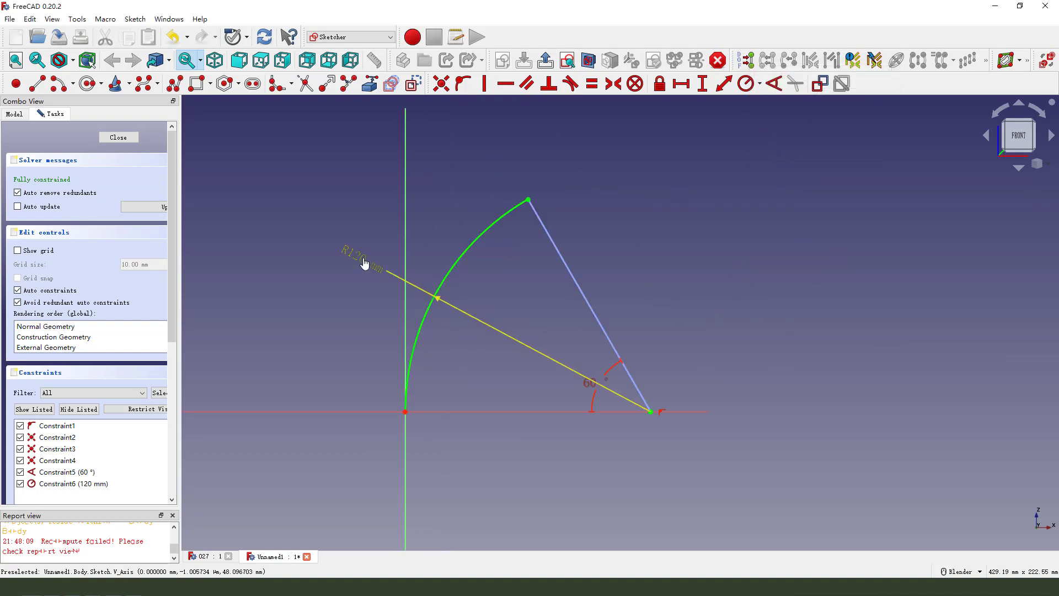
left_click_drag(598, 393, 535, 301)
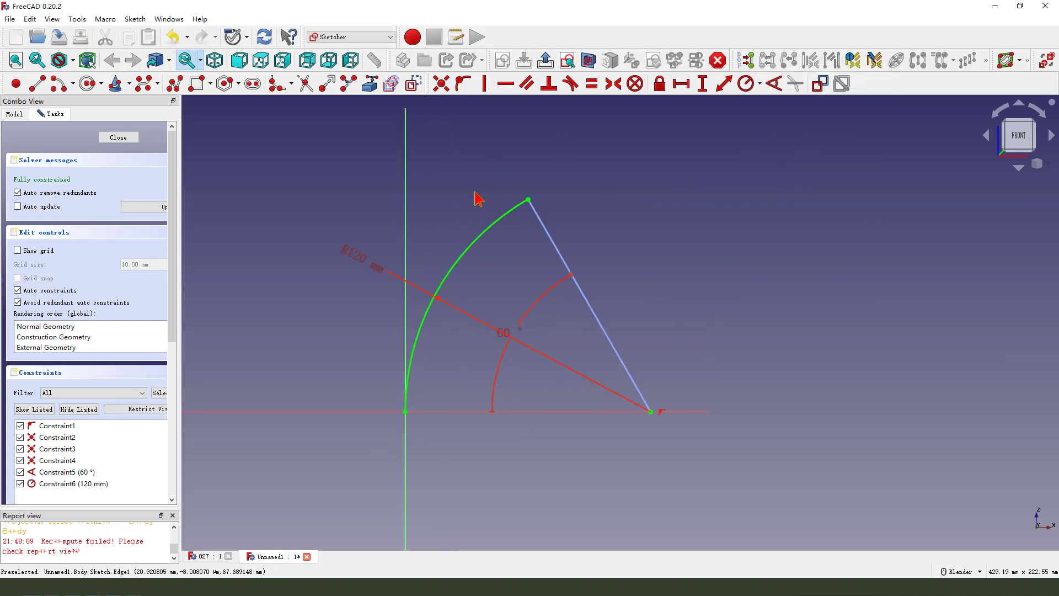
left_click(546, 60)
- Start a second sketch on the XY plane for the pipe's profile
scroll(463, 305, "down", 4)
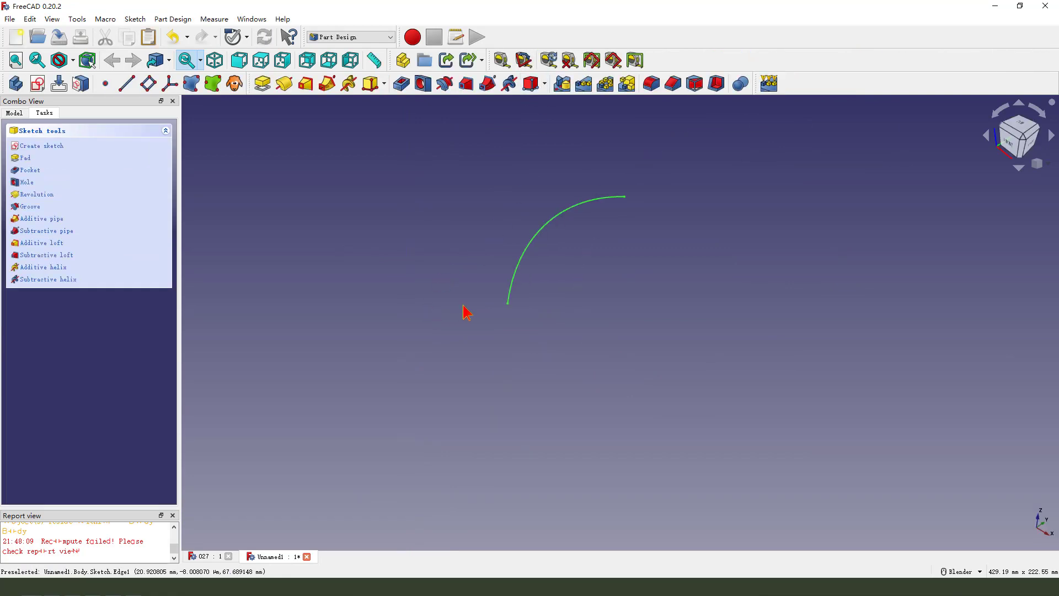
scroll(587, 227, "up", 2)
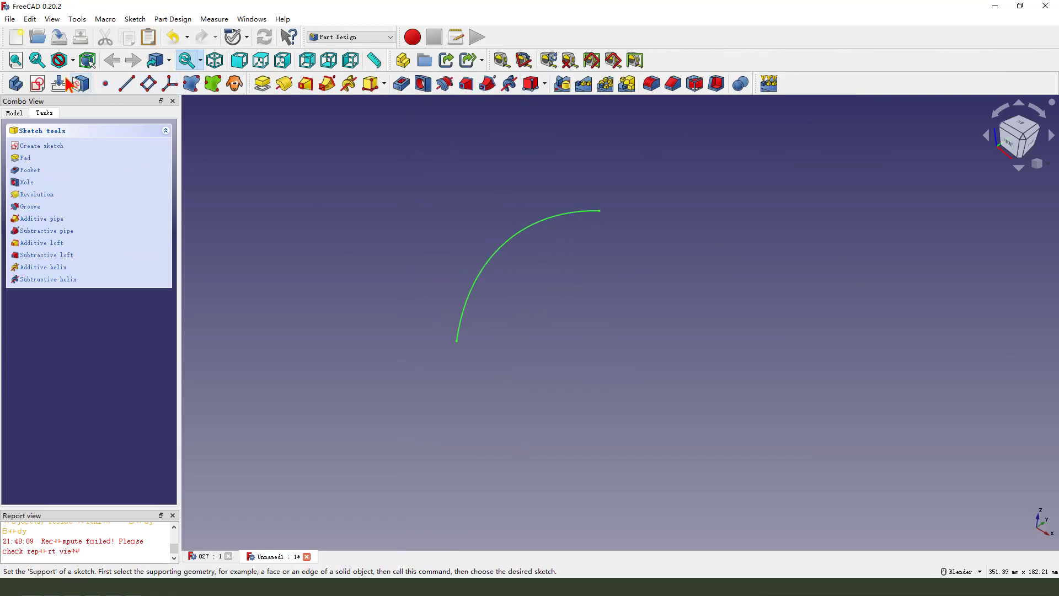
left_click(38, 83)
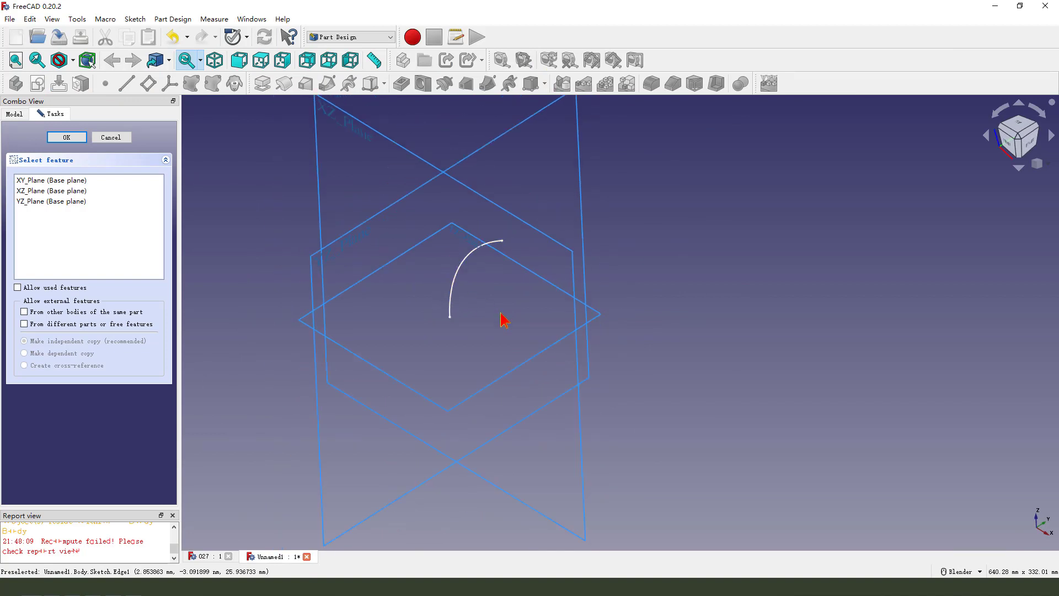
left_click(458, 262)
left_click_drag(445, 232, 464, 248)
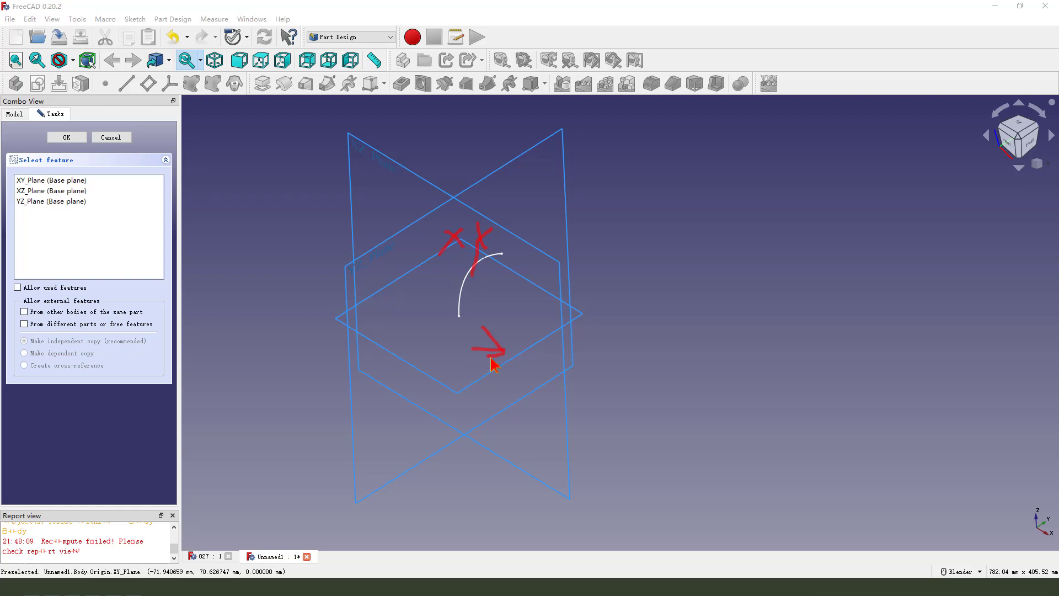
key("Escape")
left_click(466, 251)
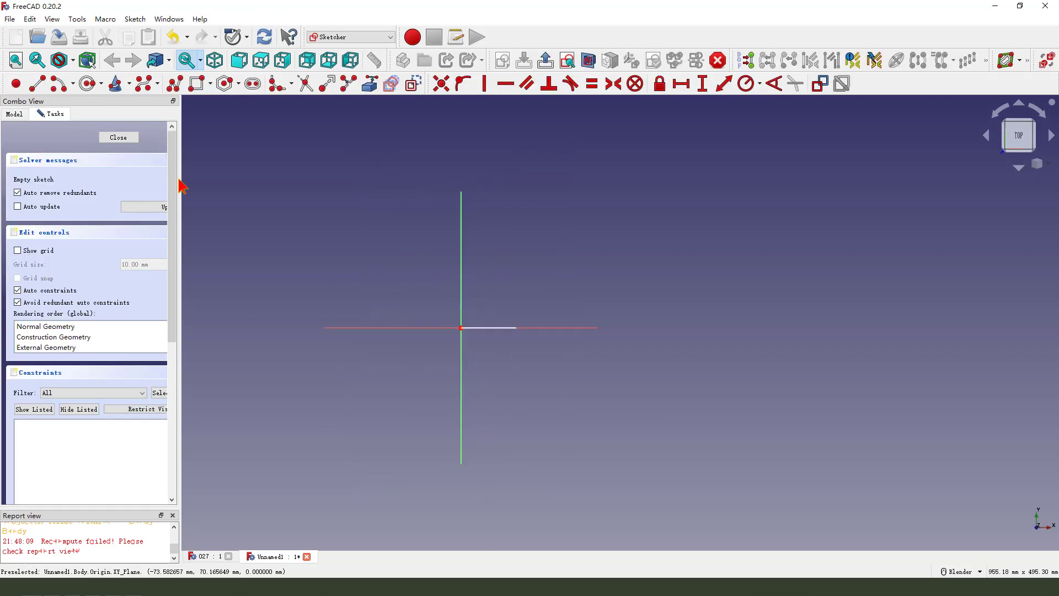
- Draw a circle about 54 mm in diameter centred on the origin
left_click(87, 84)
scroll(497, 348, "up", 2)
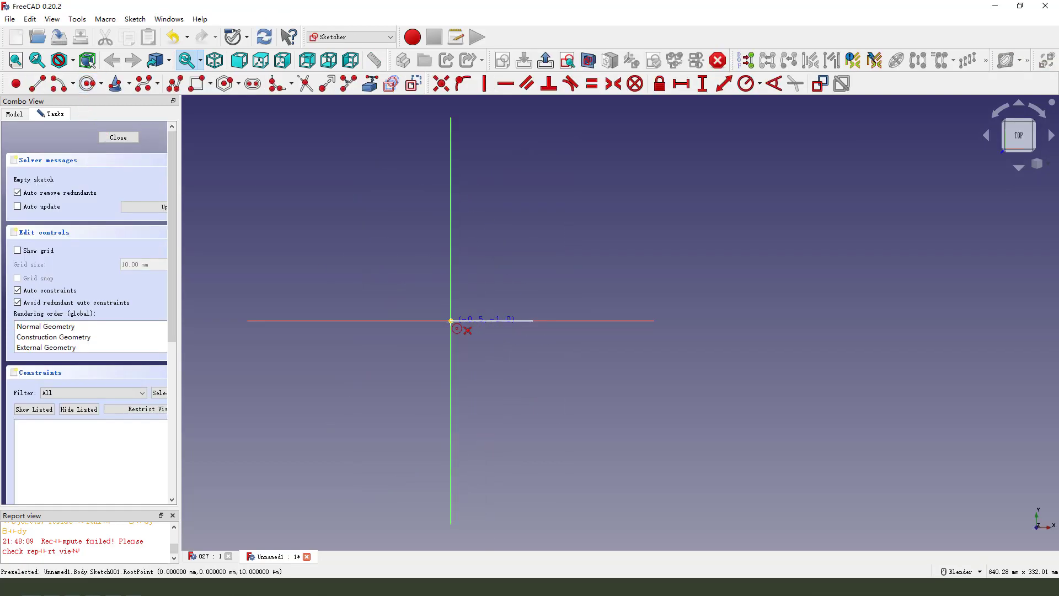
left_click(451, 321)
left_click(474, 347)
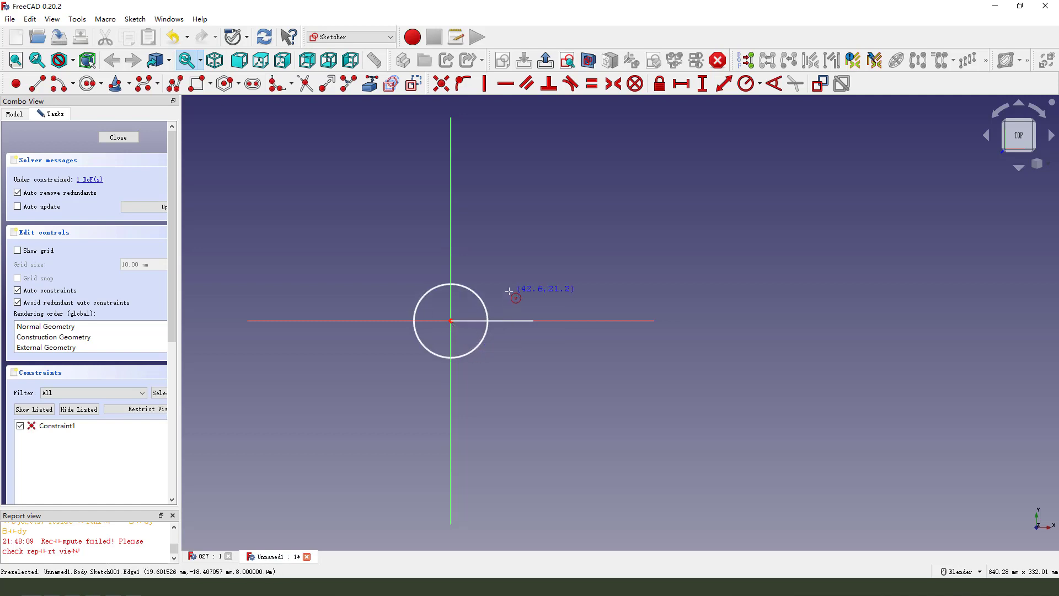
- Constrain the circle's diameter to 60 mm and close the sketch
left_click(485, 303)
left_click(760, 83)
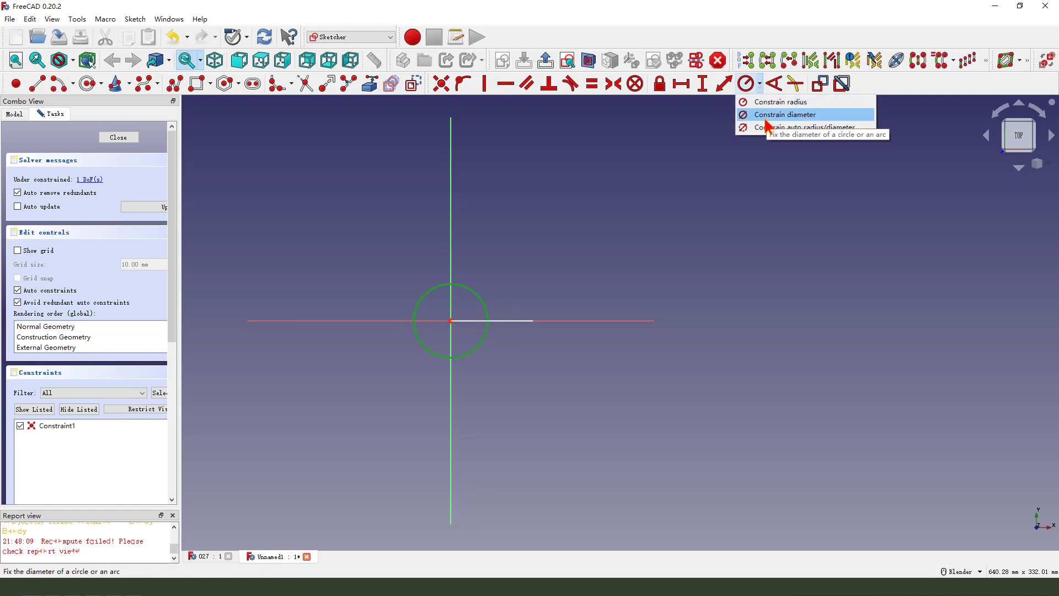
left_click(767, 112)
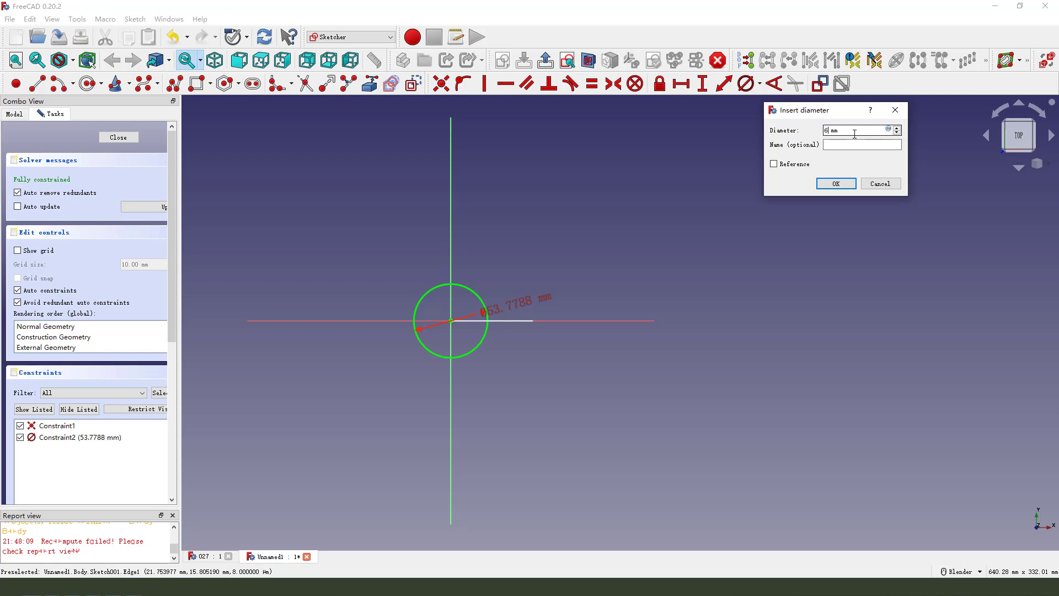
type("60")
key("Return")
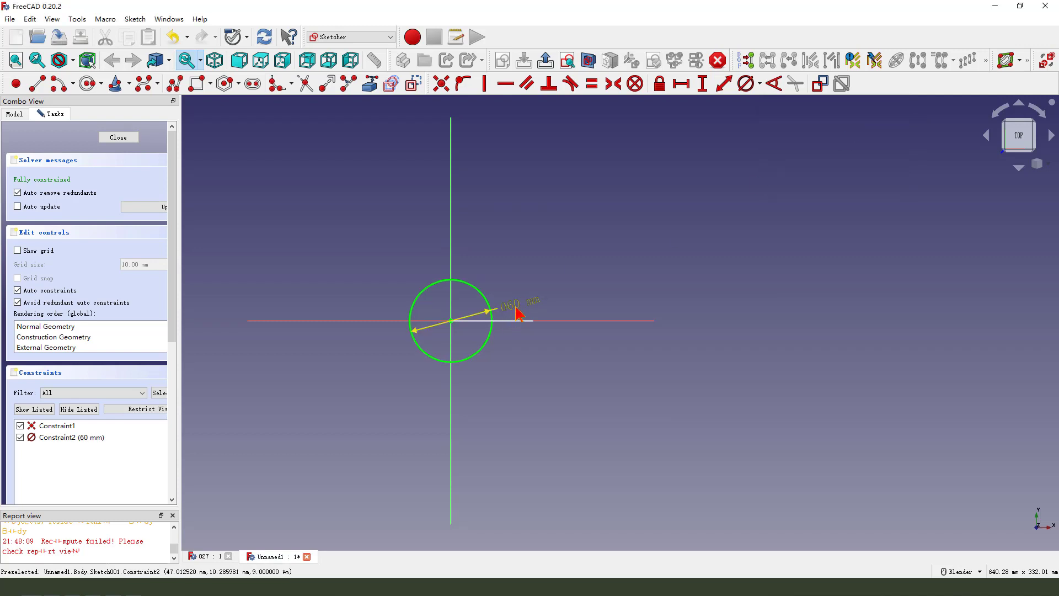
left_click(546, 60)
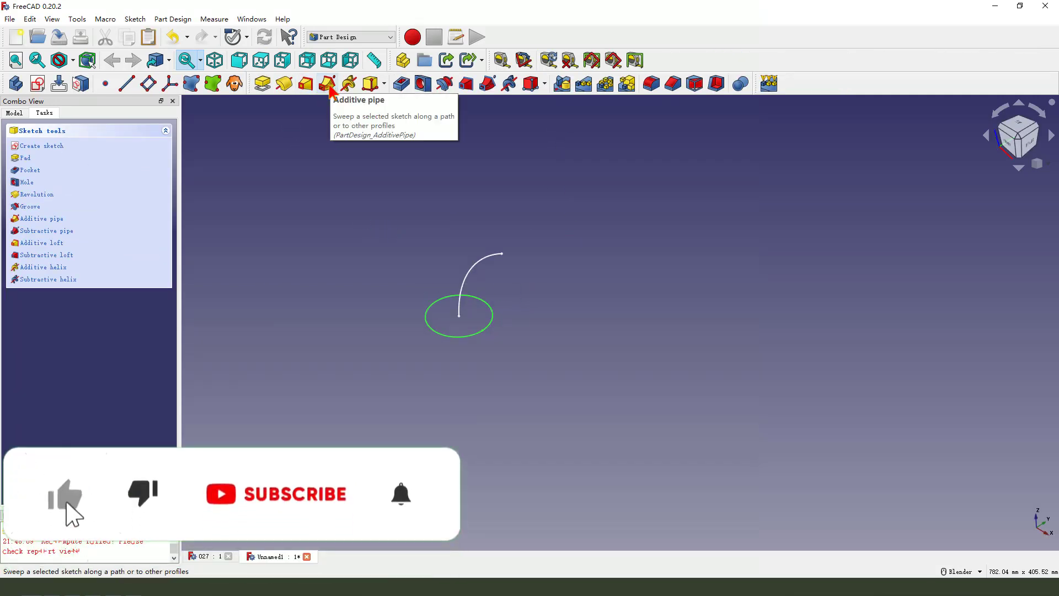
- Create an additive pipe by sweeping the circle profile sketch along the curved path sketch
left_click(330, 88)
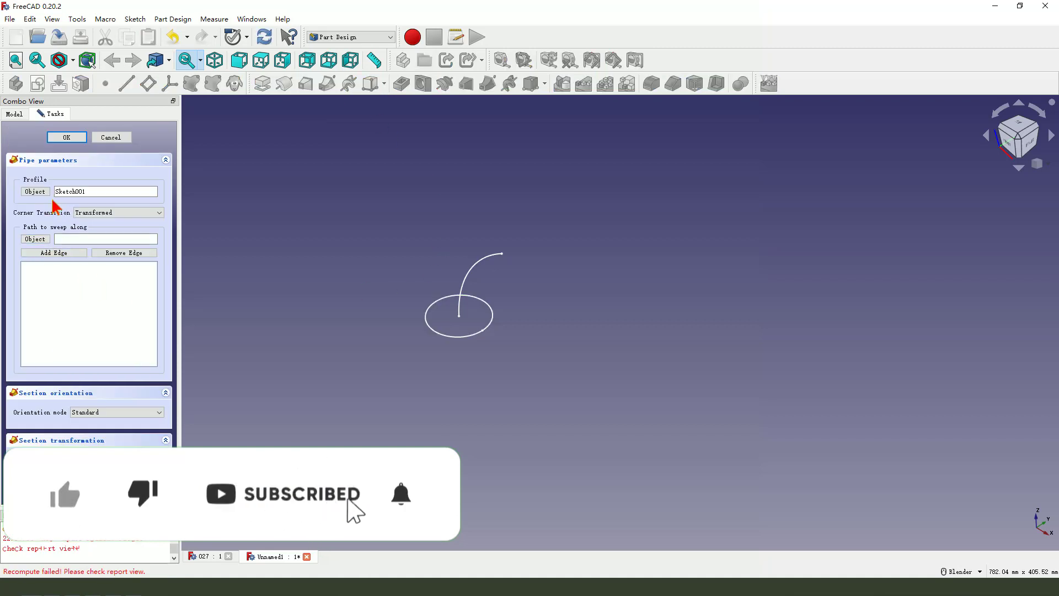
mouse_move(93, 194)
left_mouse_down()
mouse_move(369, 309)
mouse_move(407, 311)
mouse_move(404, 321)
left_mouse_up()
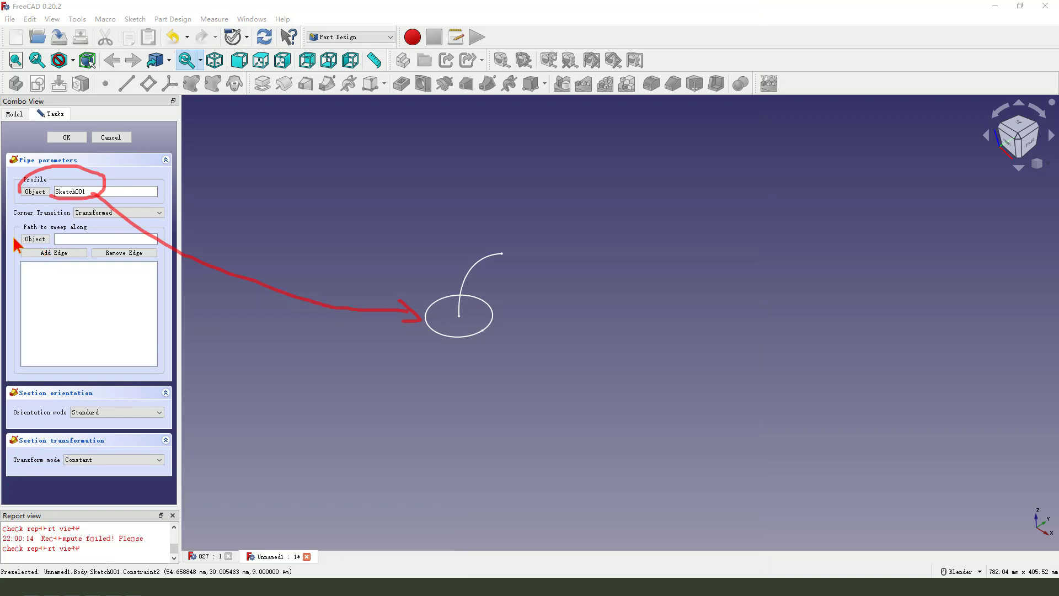
mouse_move(16, 244)
left_mouse_down()
mouse_move(100, 235)
mouse_move(72, 245)
mouse_move(135, 309)
mouse_move(444, 364)
mouse_move(455, 319)
left_mouse_up()
key("Escape")
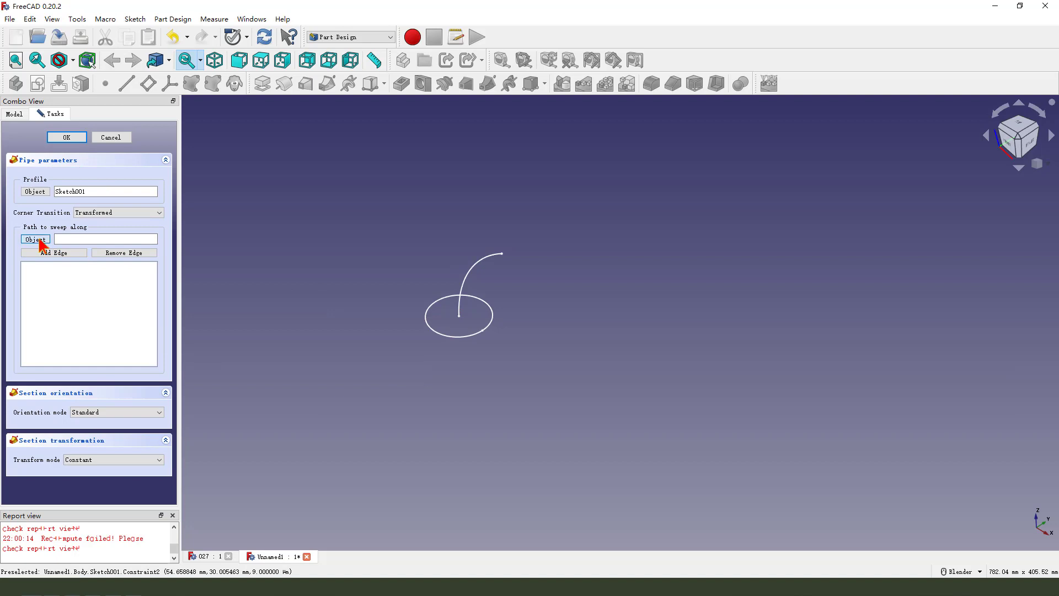
left_click(459, 312)
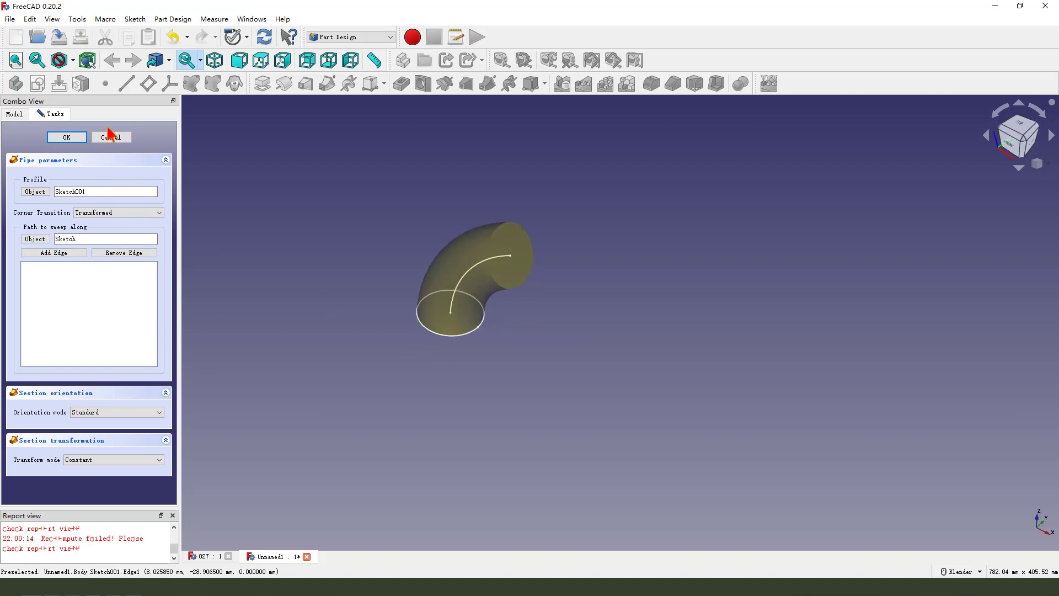
left_click(79, 139)
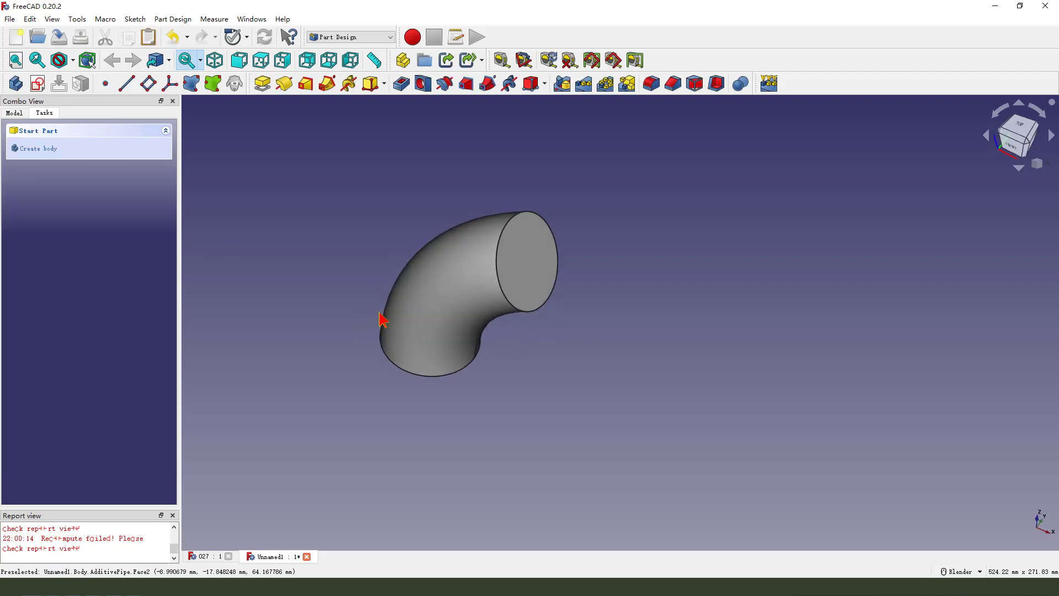
- Start a sketch on the XY plane for the base plate at the elbow's lower end
scroll(391, 315, "down", 1)
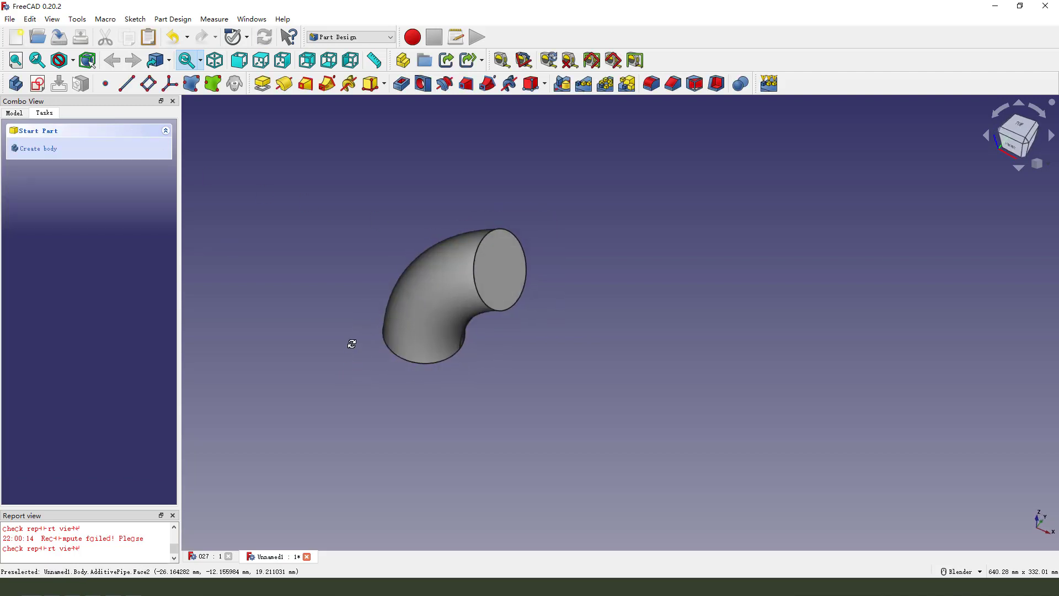
scroll(335, 282, "down", 1)
left_click(38, 84)
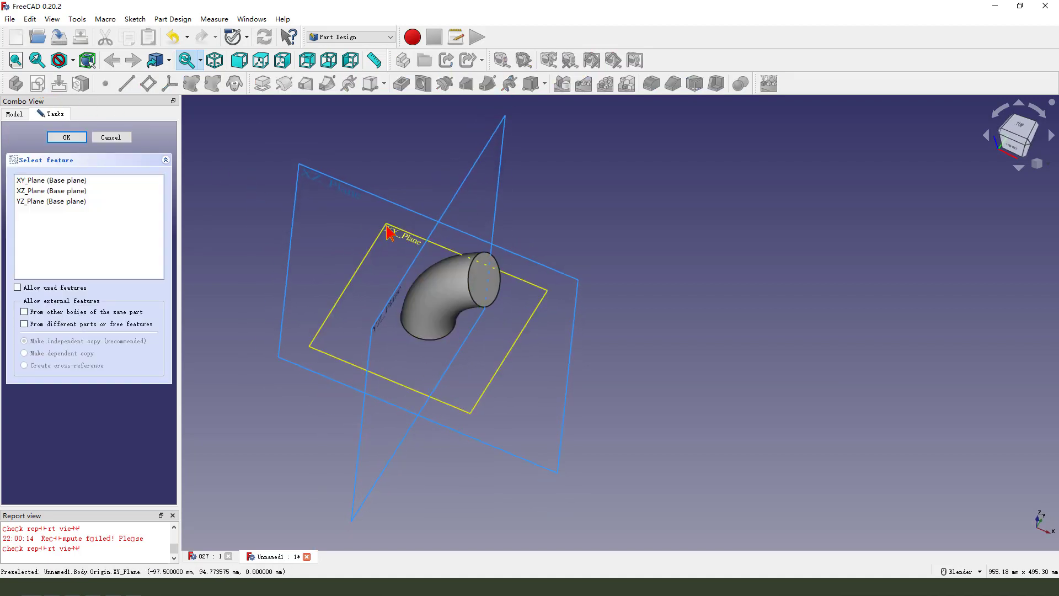
left_click(389, 234)
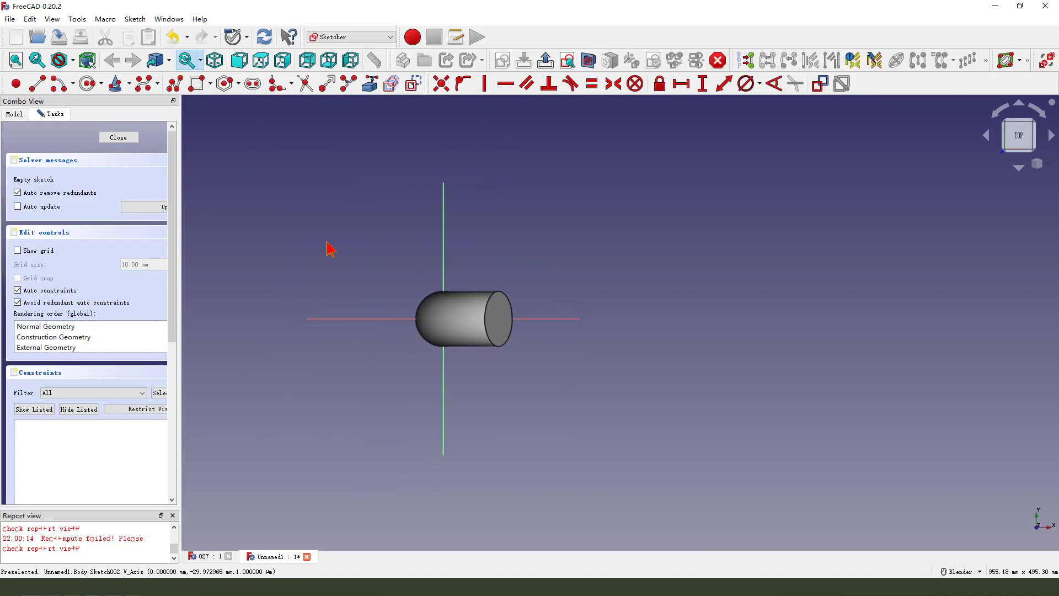
- Draw a rounded rectangle around the elbow's base, extending across both sketch axes
left_click(197, 84)
left_click(211, 83)
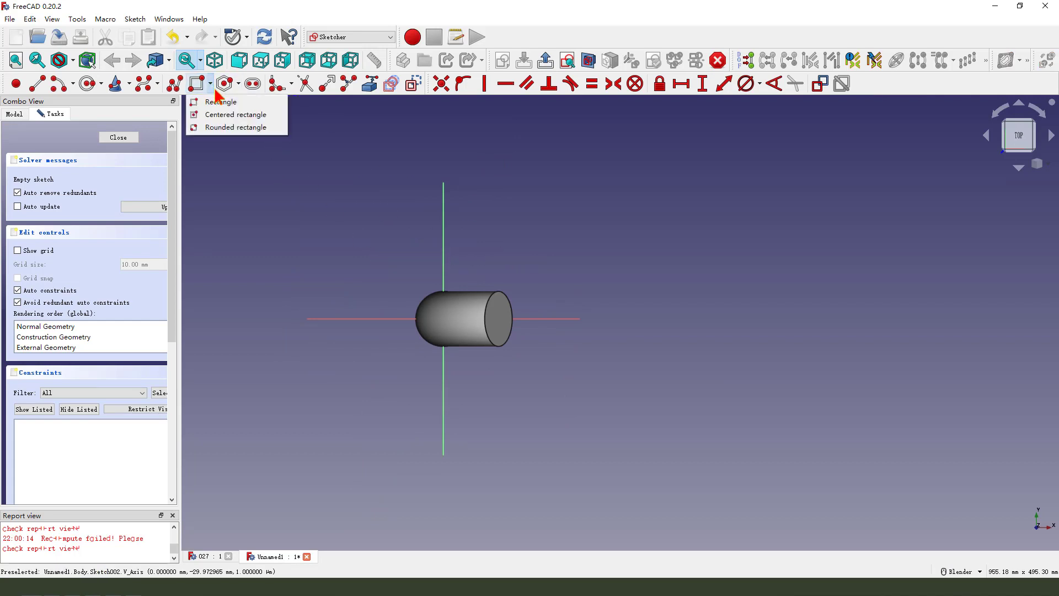
left_click(237, 125)
left_click(369, 237)
left_click(479, 415)
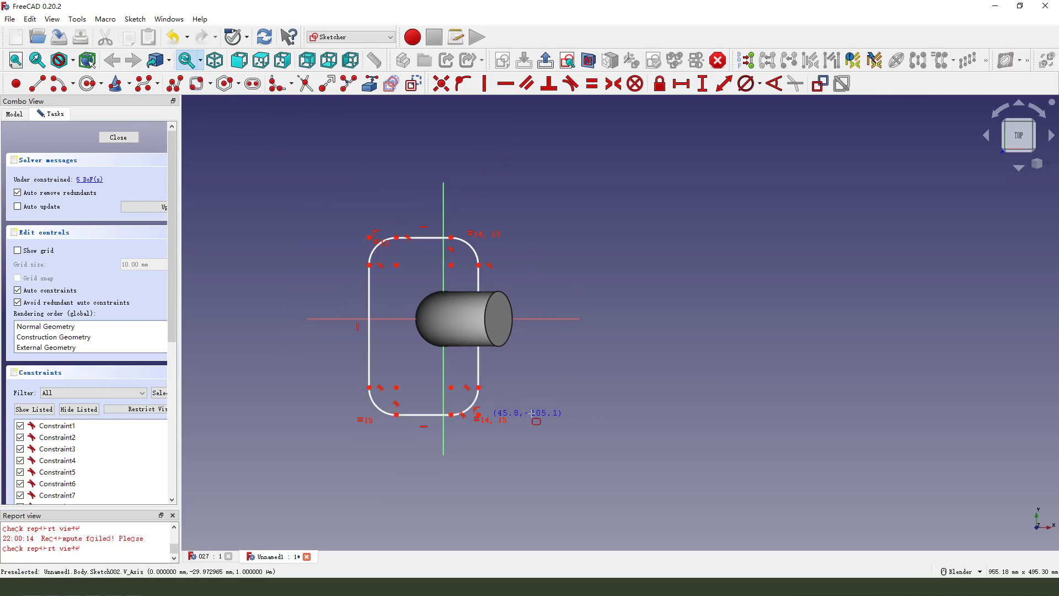
- Make the left ends of the rectangle's upper and lower edges symmetric about the horizontal axis
scroll(405, 404, "up", 1)
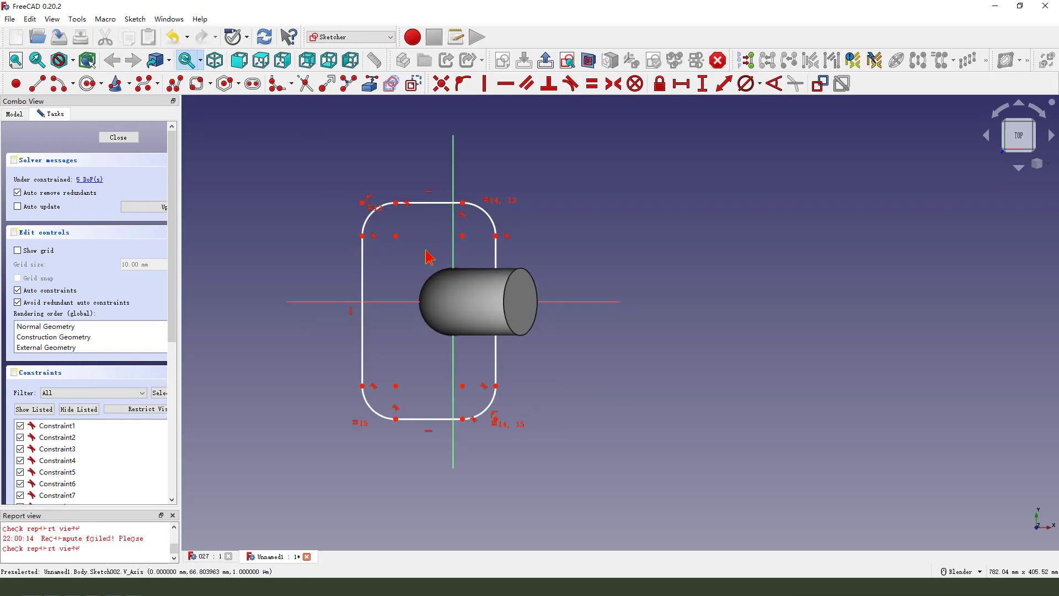
left_click(397, 203)
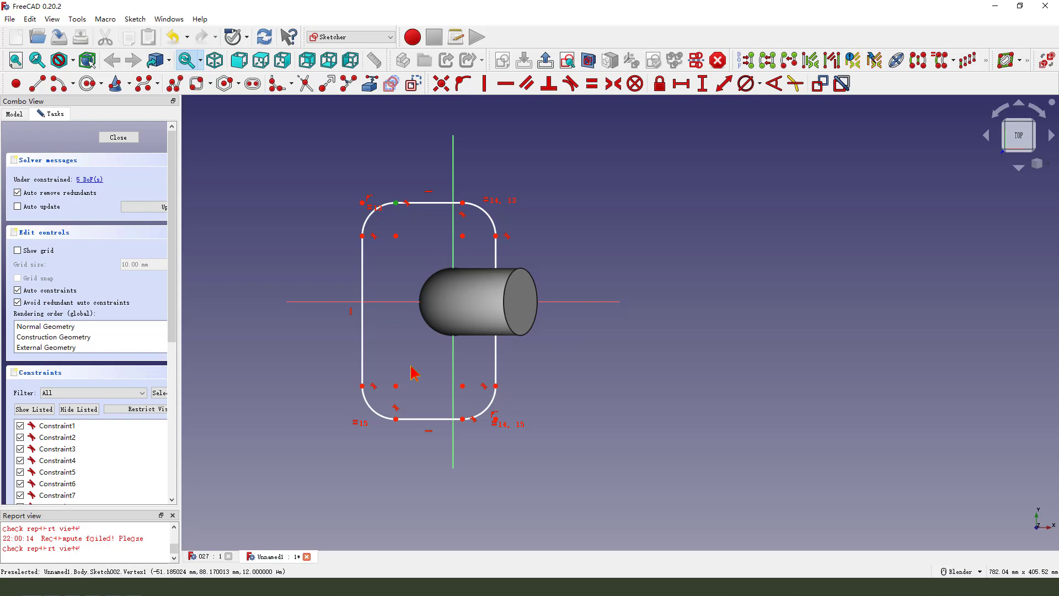
left_click(396, 419)
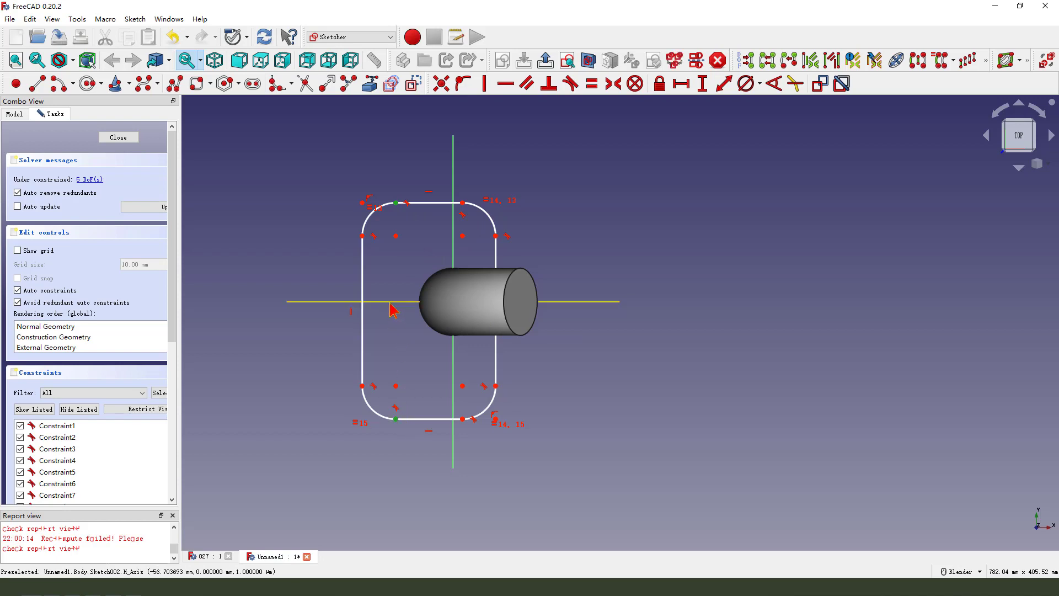
left_click(391, 303)
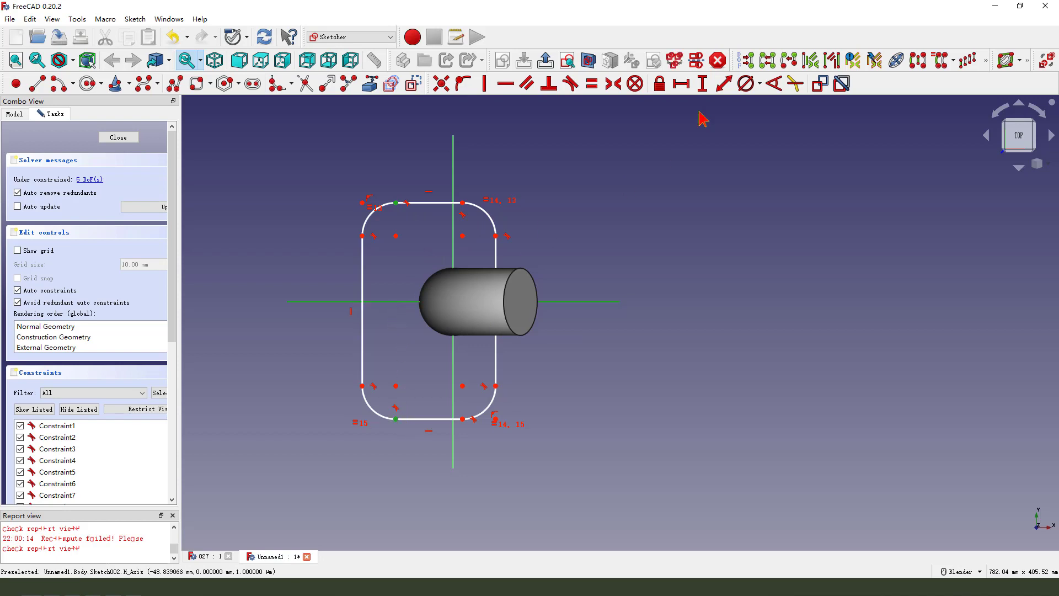
left_click(614, 84)
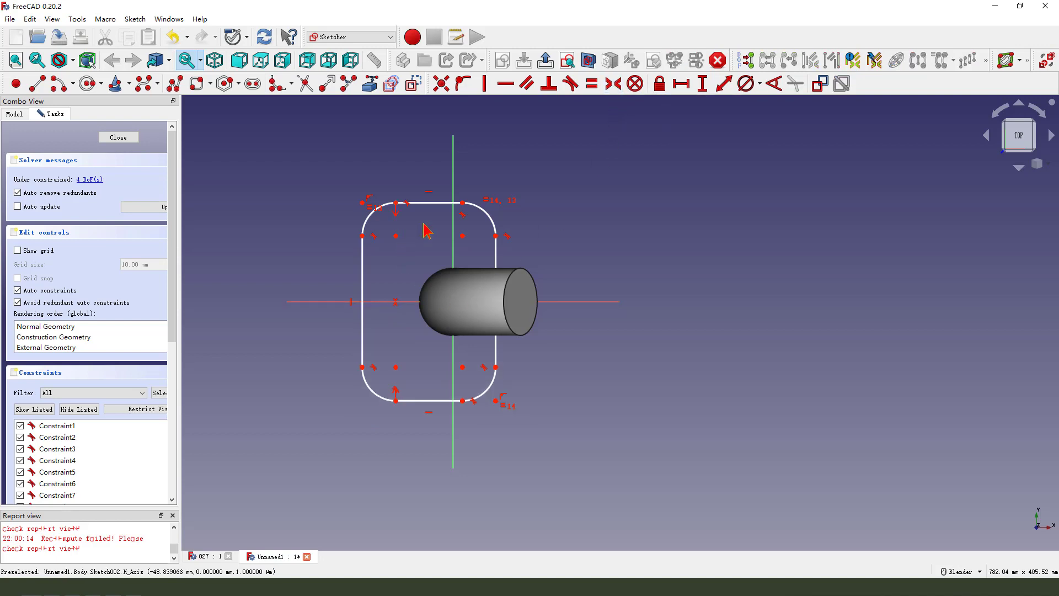
- Constrain the rounded rectangle's upper-right corner radius to 15 mm
left_click(508, 207)
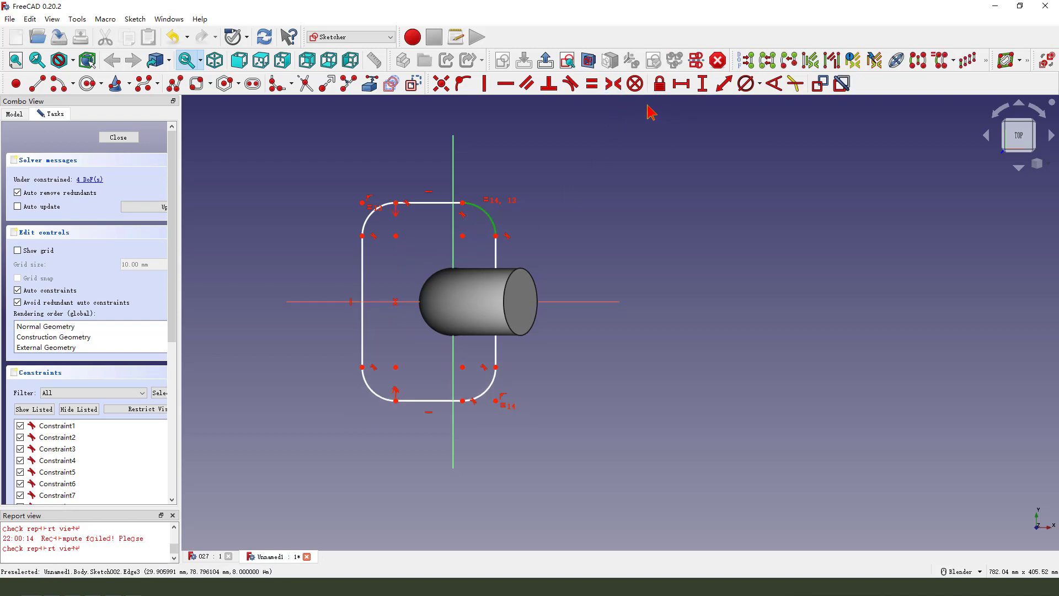
left_click(761, 87)
left_click(783, 100)
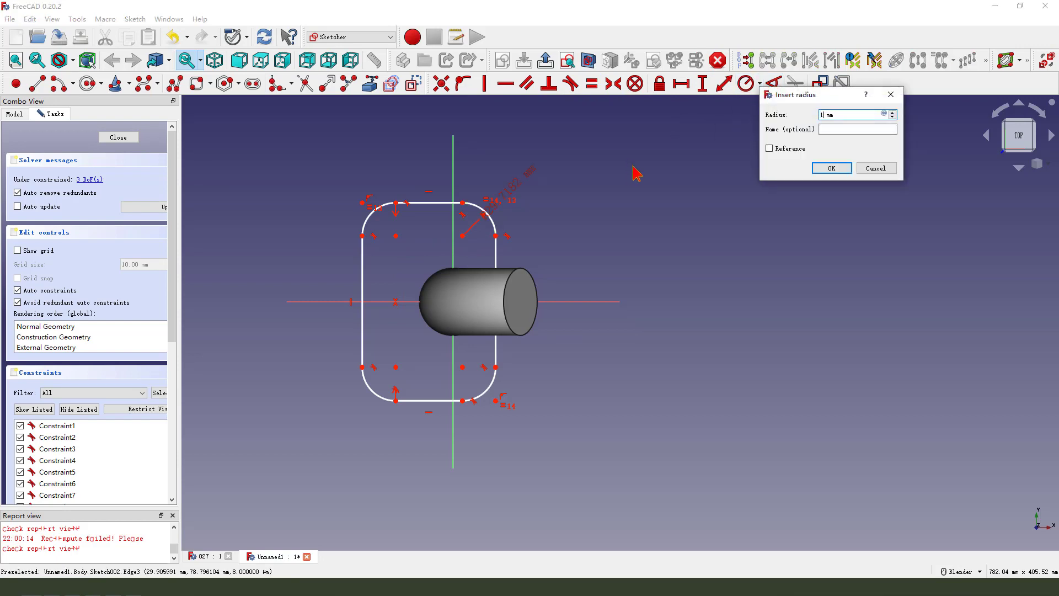
key("Return")
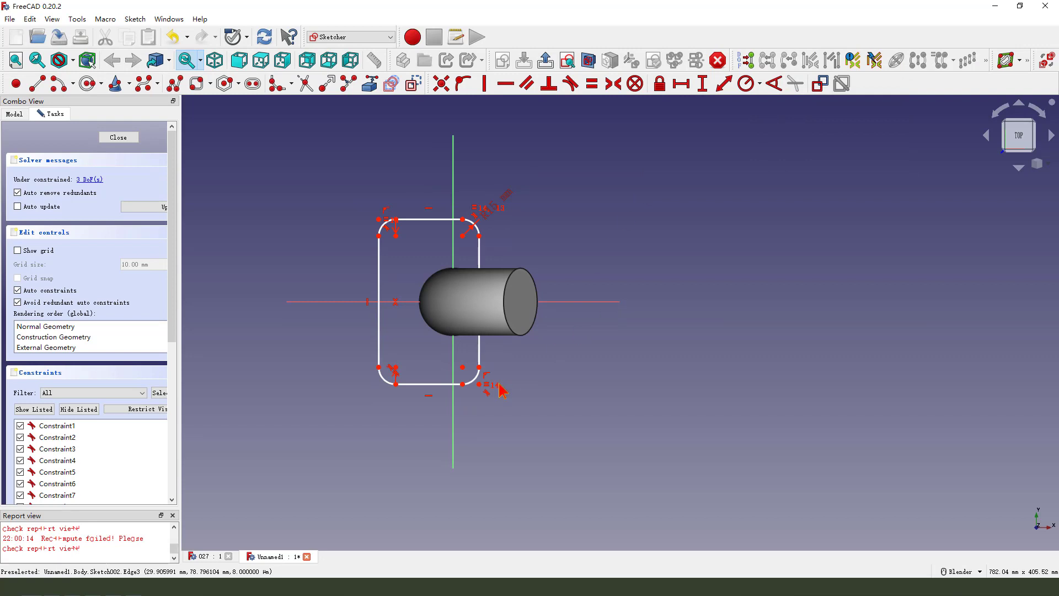
- Constrain the rectangle's right edge to 40 mm from the vertical axis
scroll(433, 391, "up", 1)
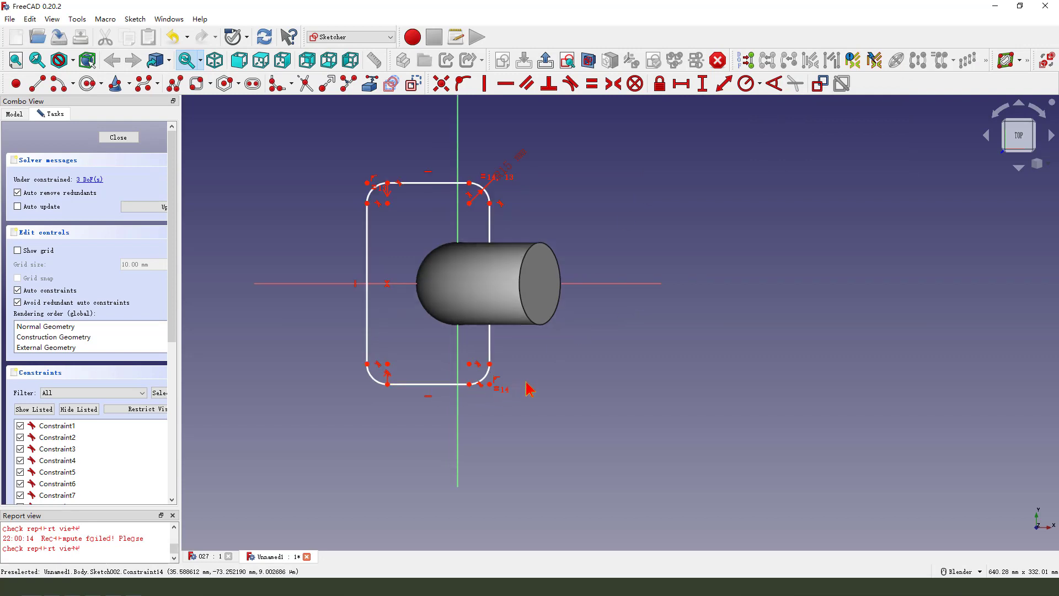
left_click(488, 365)
left_click(458, 359)
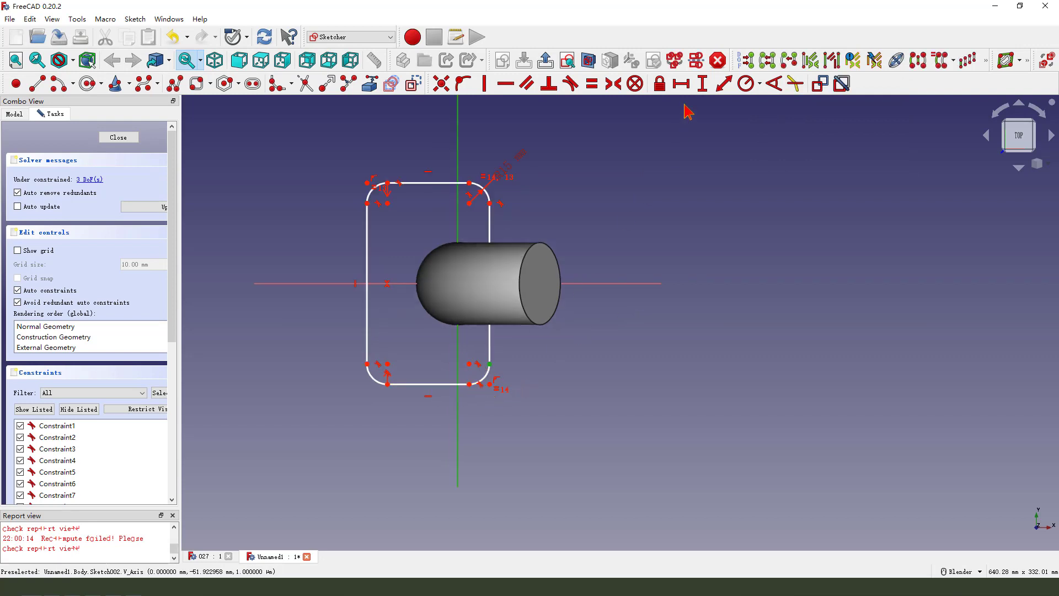
left_click(724, 85)
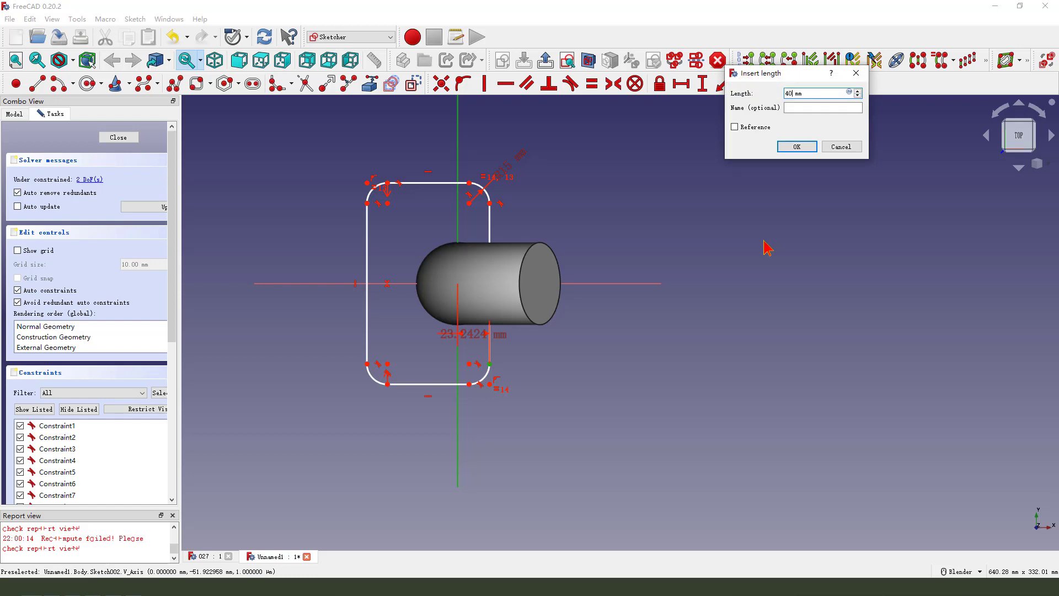
type("40")
key("Return")
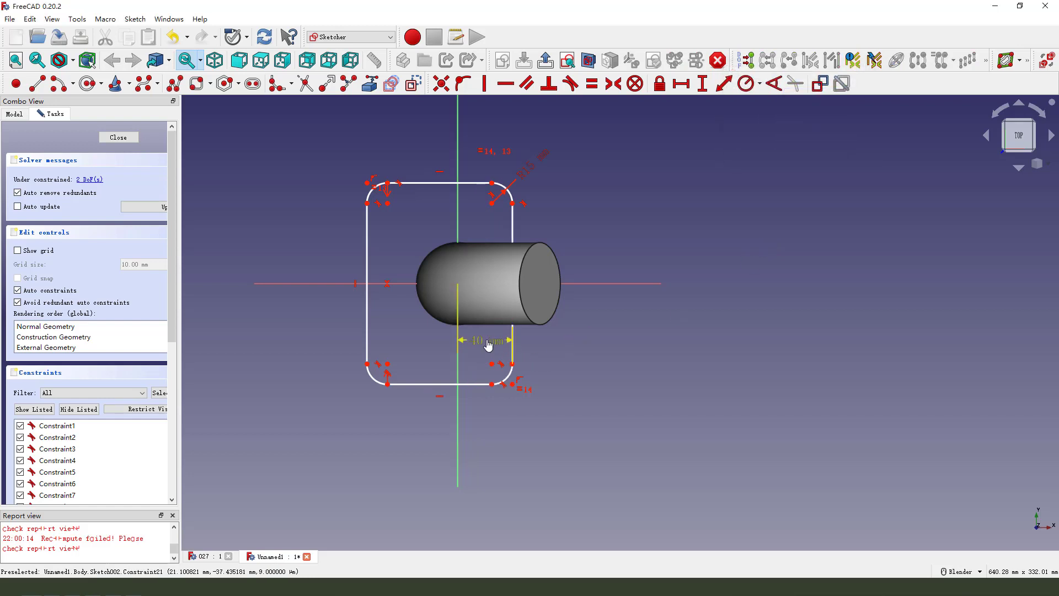
- Set the rectangle's overall width to 90 mm and move the dimension label below the outline
left_click(512, 364)
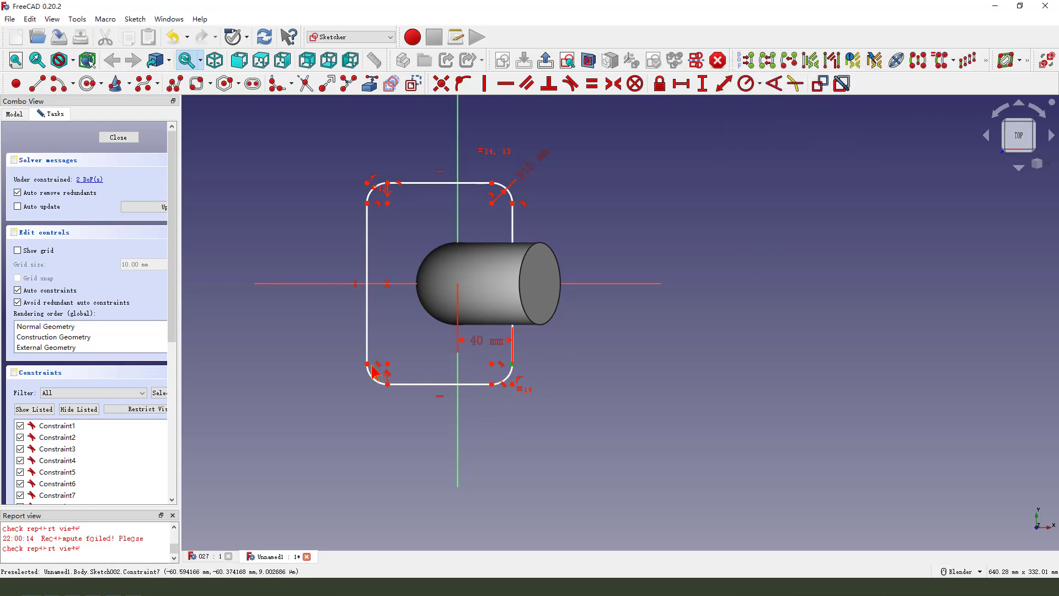
left_click(368, 364)
left_click(682, 84)
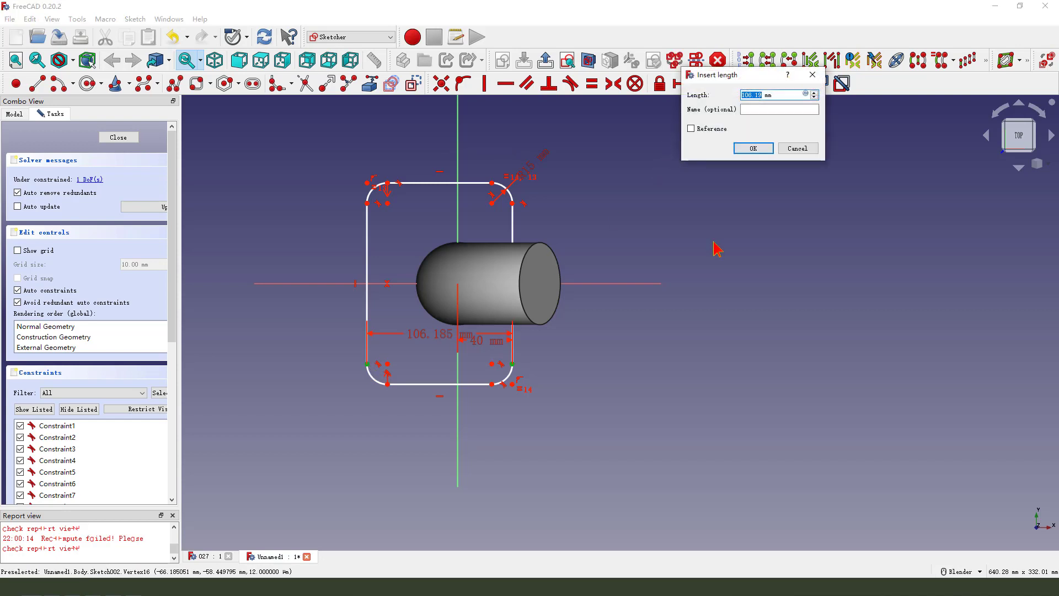
type("90")
key("Return")
left_click_drag(438, 336, 440, 436)
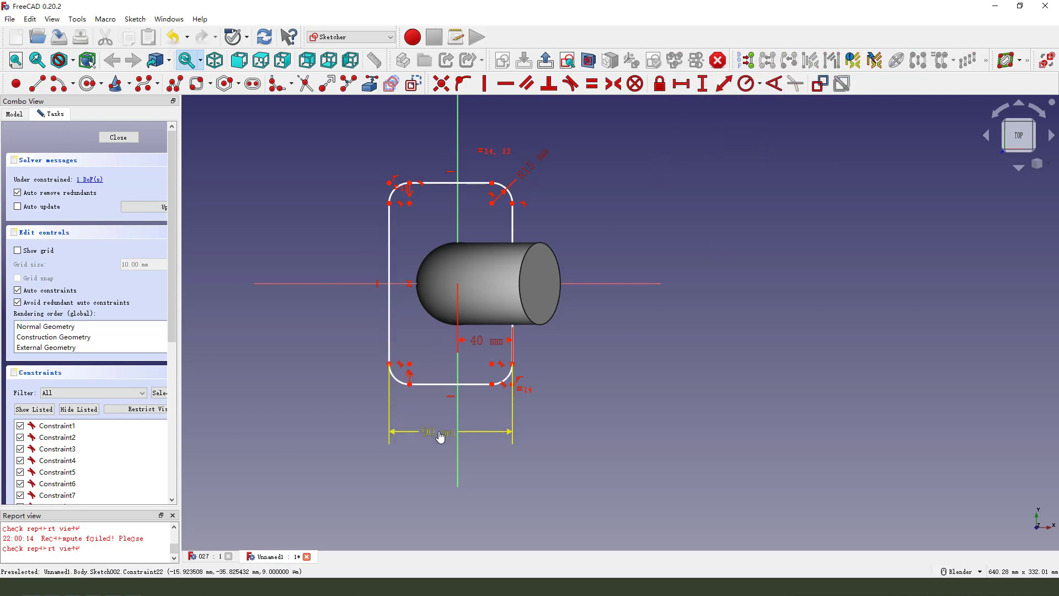
- Set the rectangle's overall height to 120 mm, move its label left of the outline, and close the sketch
left_click(409, 384)
left_click(409, 183)
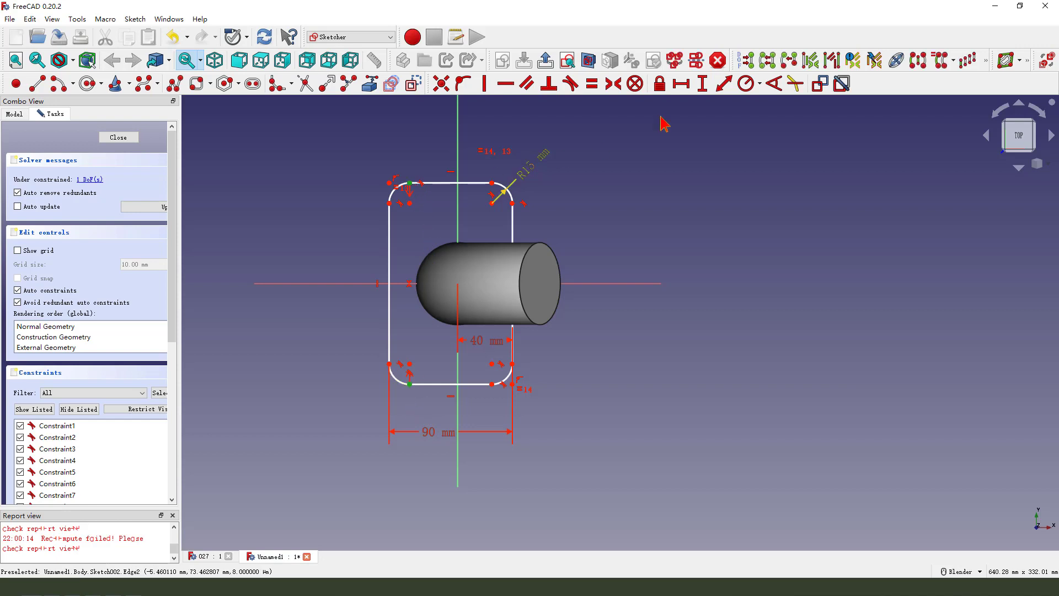
left_click(703, 84)
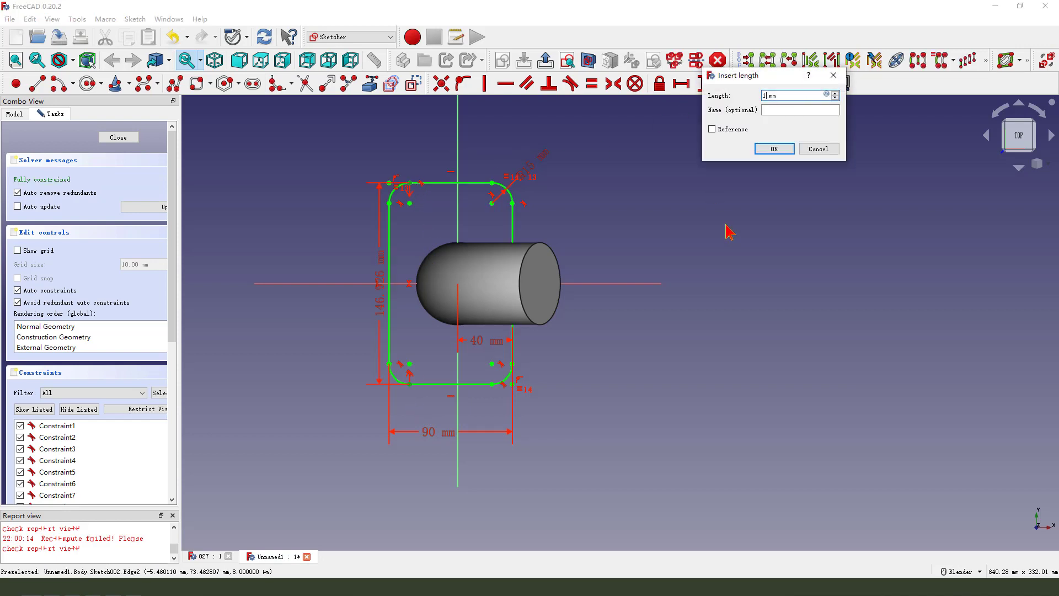
key("Return")
left_click_drag(380, 276, 348, 253)
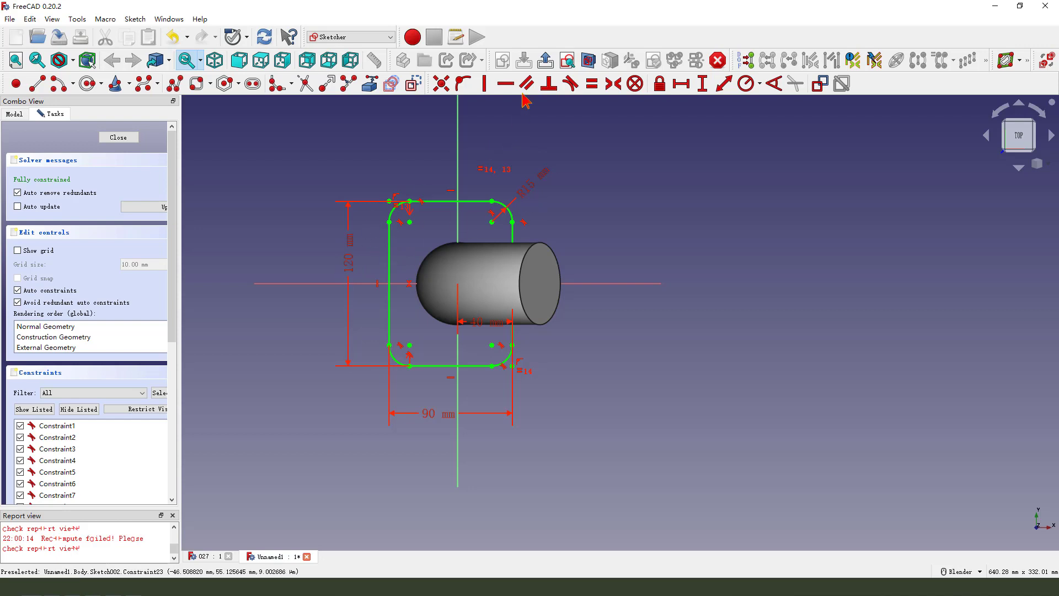
left_click(547, 62)
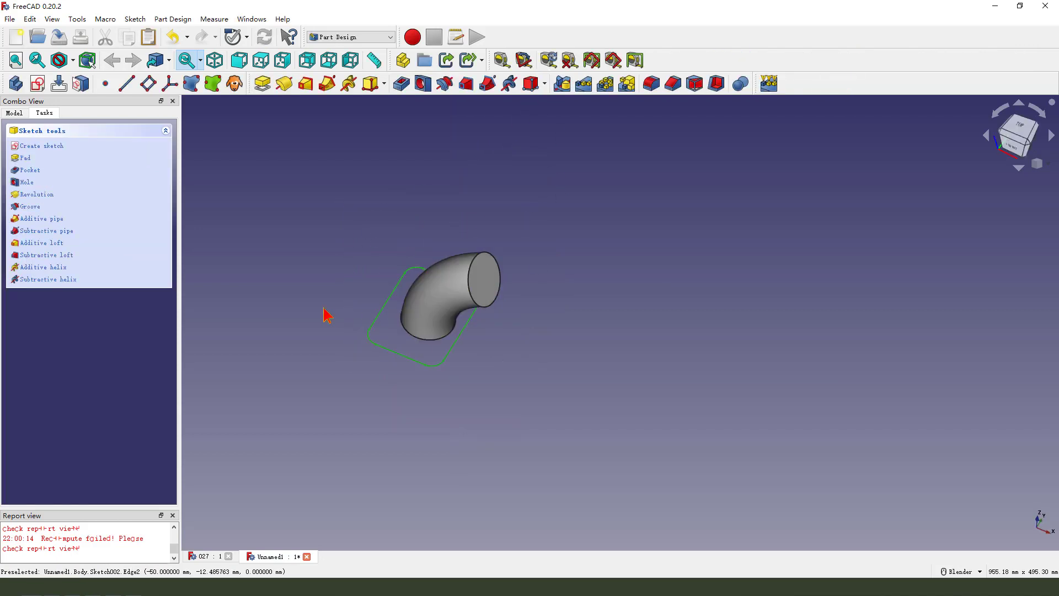
- Pad the base plate sketch 15 mm in the reversed direction, away from the elbow
left_click(263, 86)
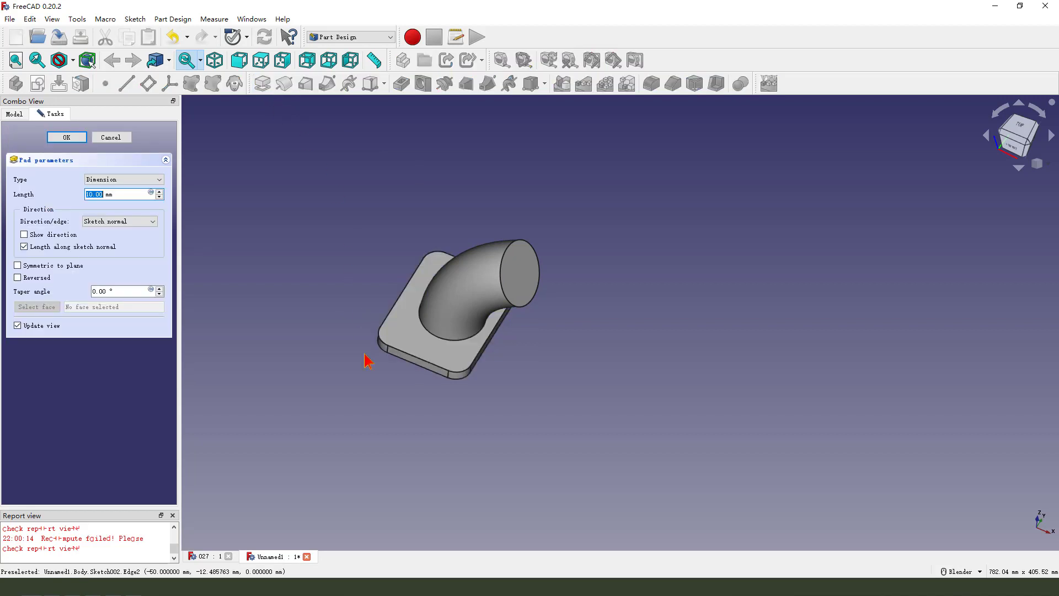
middle_click_drag(416, 391, 415, 346)
left_click(18, 278)
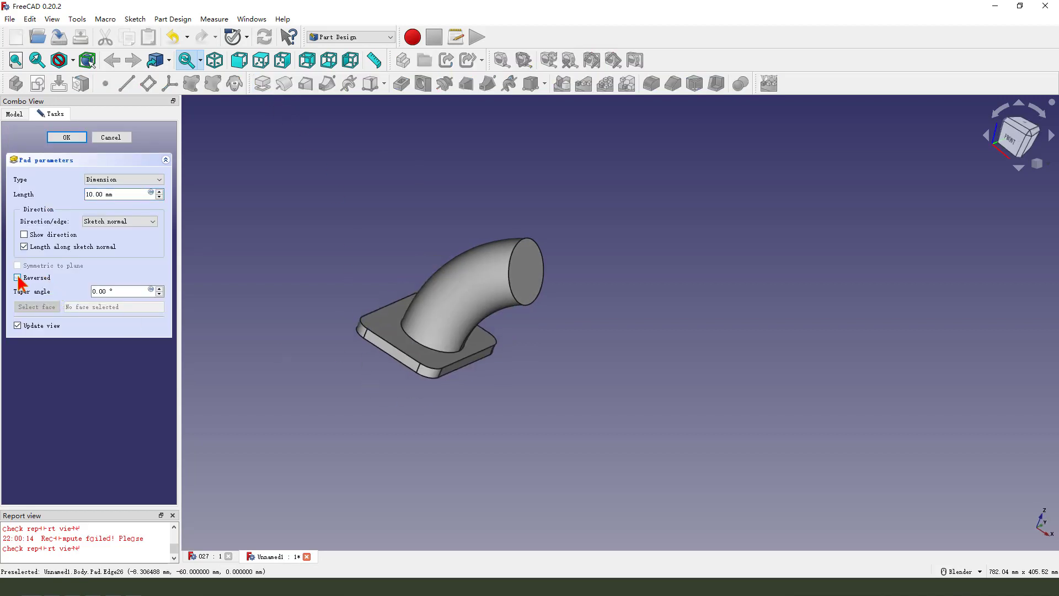
left_click(18, 278)
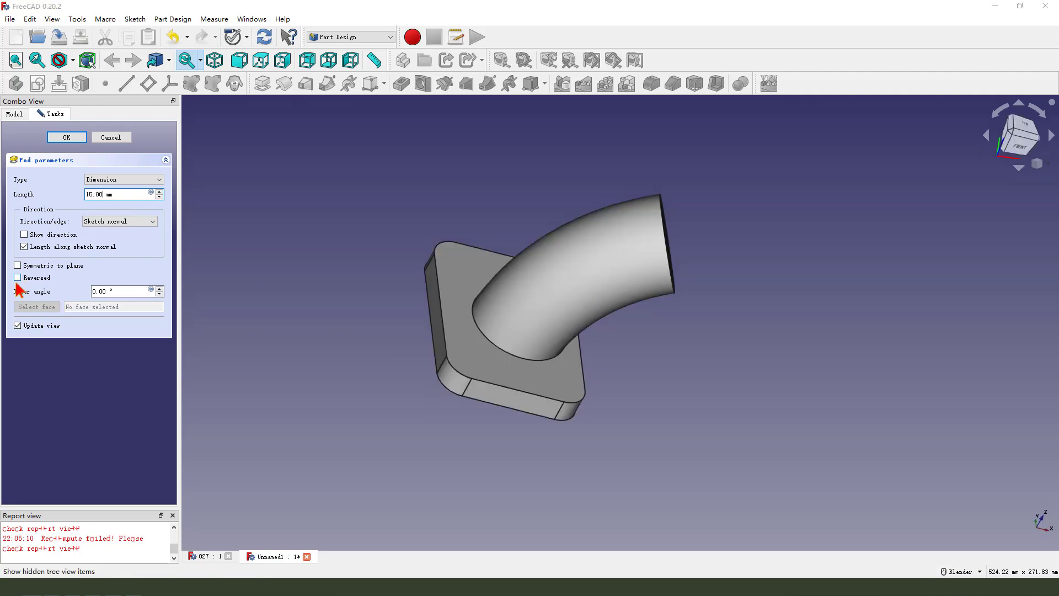
mouse_move(12, 280)
left_mouse_down()
mouse_move(44, 270)
mouse_move(6, 286)
left_mouse_up()
key("Escape")
left_click(17, 279)
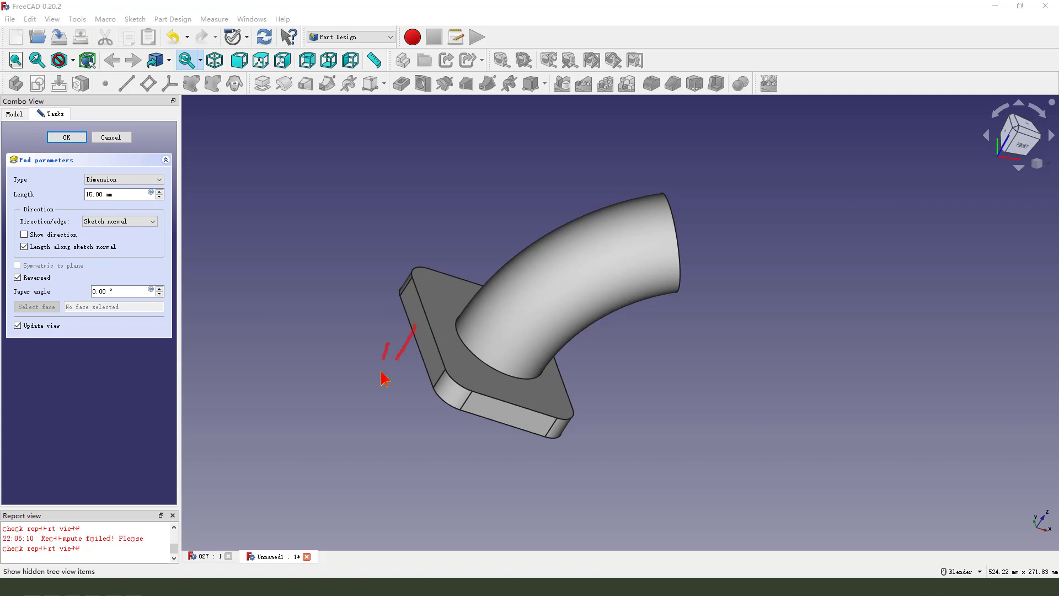
left_click_drag(381, 372, 420, 365)
key("Escape")
middle_click_drag(492, 403, 446, 397)
left_click(67, 136)
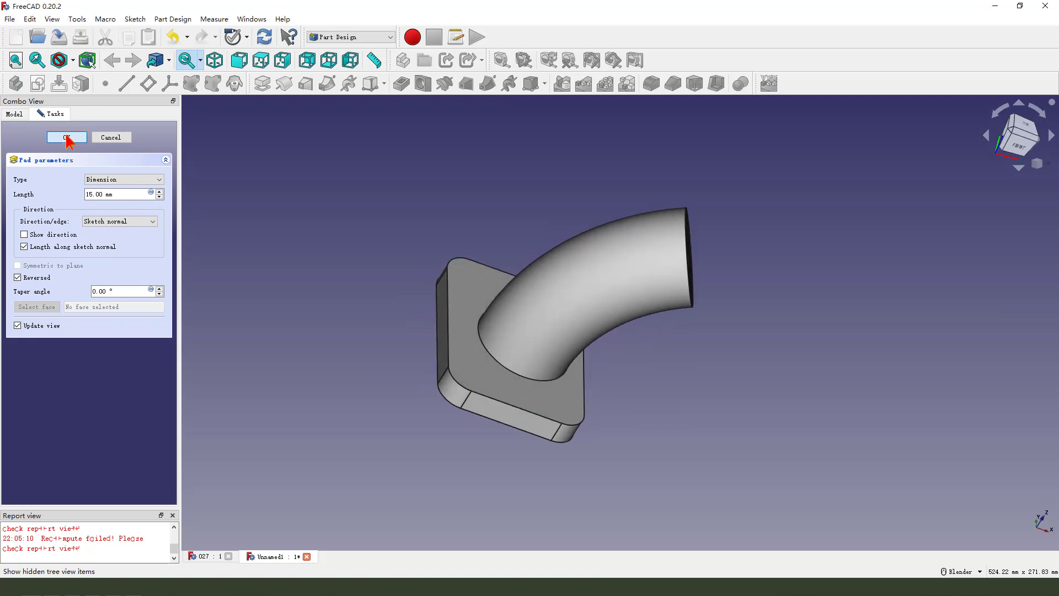
left_click(67, 137)
- Create a sketch on the YZ plane and hide the existing elbow and base plate solid
mouse_move(333, 249)
middle_mouse_down()
mouse_move(516, 331)
mouse_move(331, 254)
mouse_move(455, 288)
middle_mouse_up()
left_click(37, 83)
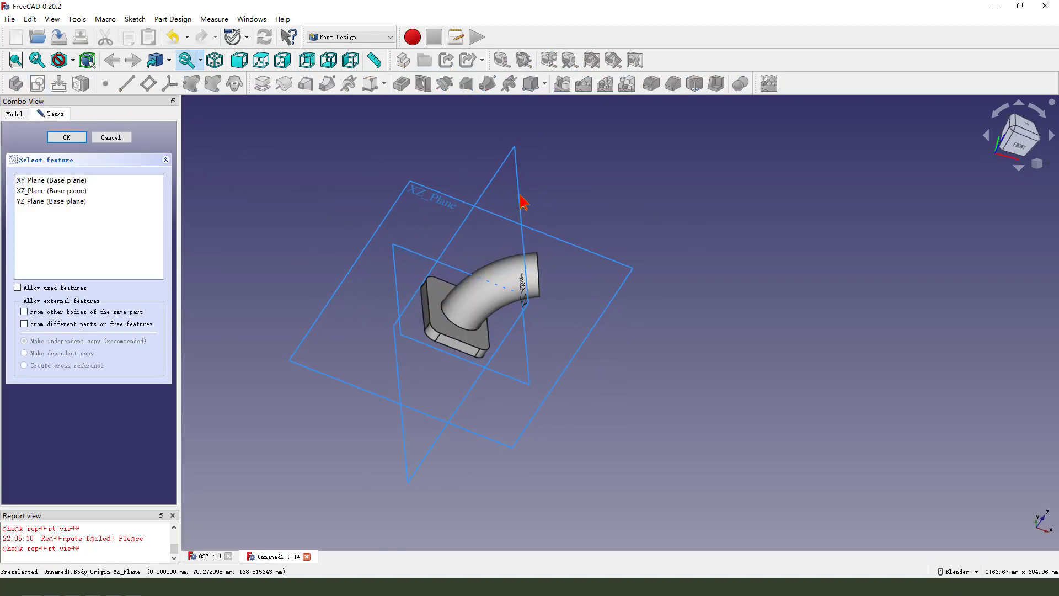
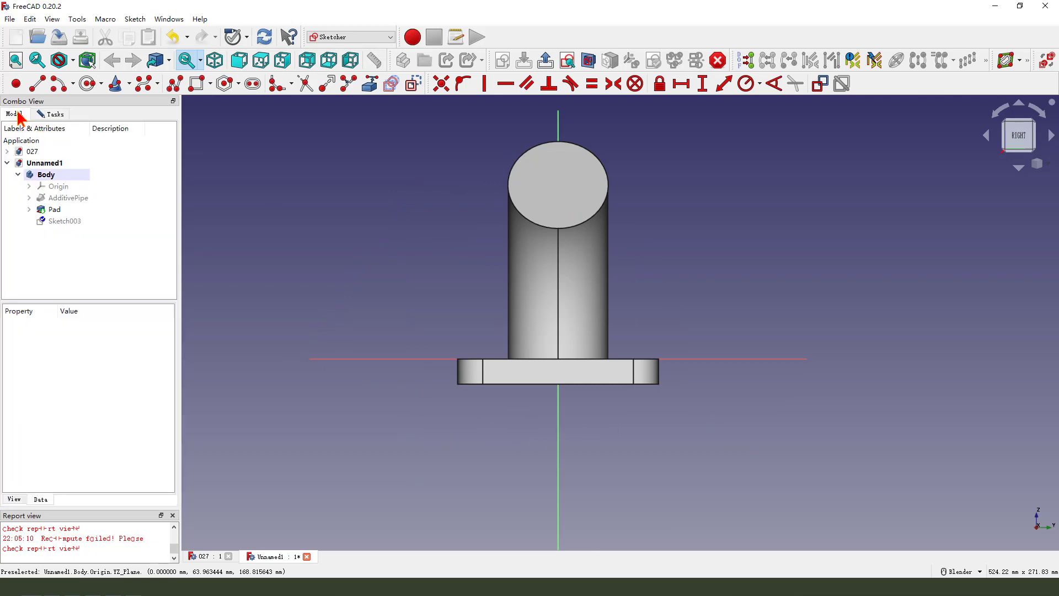
left_click(54, 209)
key("space")
- Sketch a circle about 40 mm across centred on the vertical axis, and a rectangle from the horizontal axis up into the circle
left_click(87, 83)
left_click(559, 283)
left_click(586, 299)
scroll(635, 326, "up", 2)
left_click(197, 83)
left_click(490, 375)
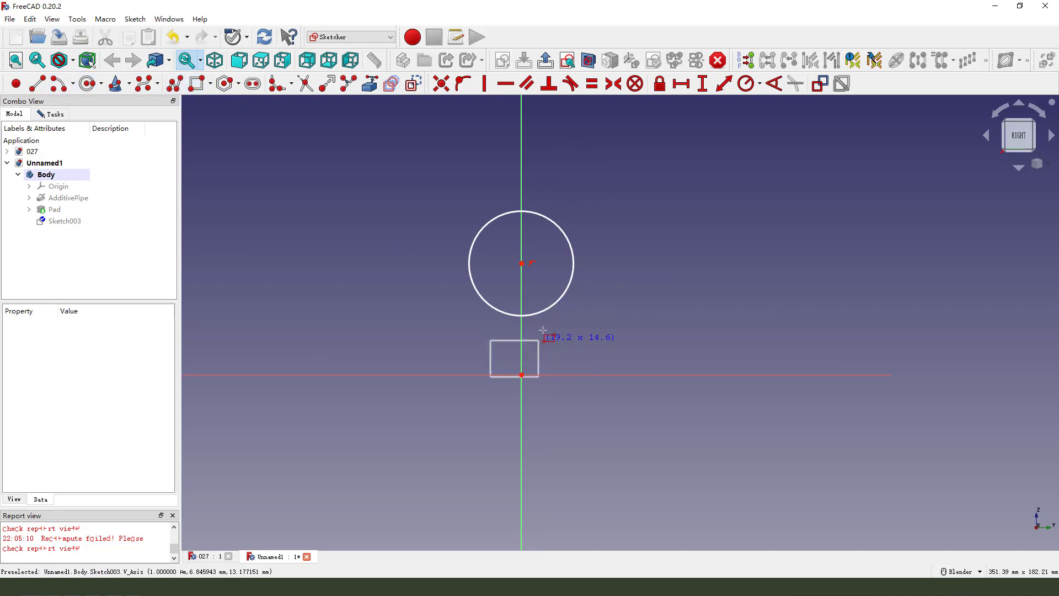
left_click(549, 301)
scroll(560, 383, "up", 2)
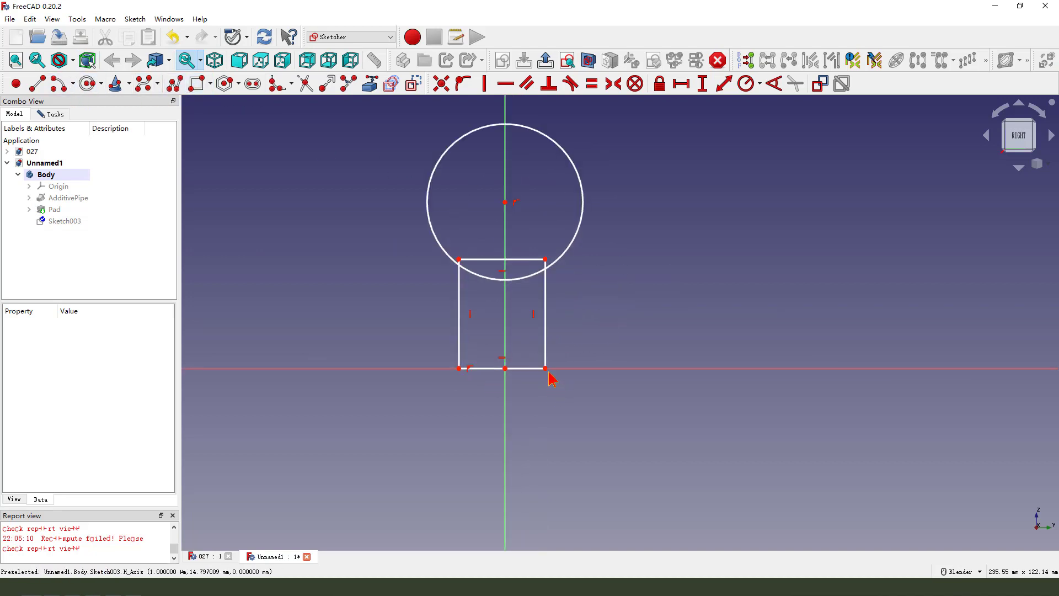
- Make the rectangle's two lower corners symmetric about the origin
left_click(546, 369)
left_click(459, 369)
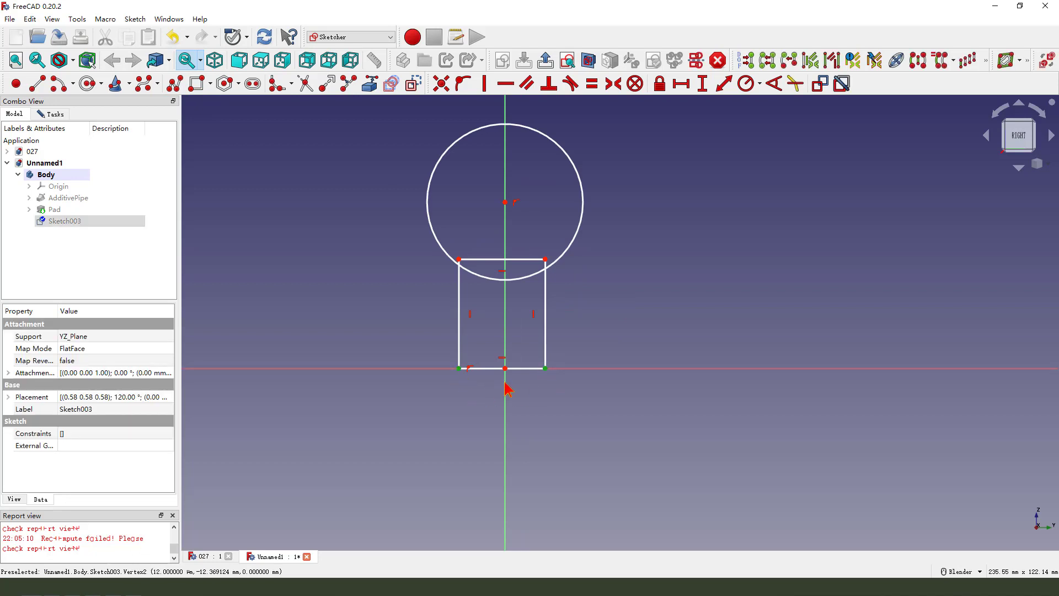
left_click(506, 370)
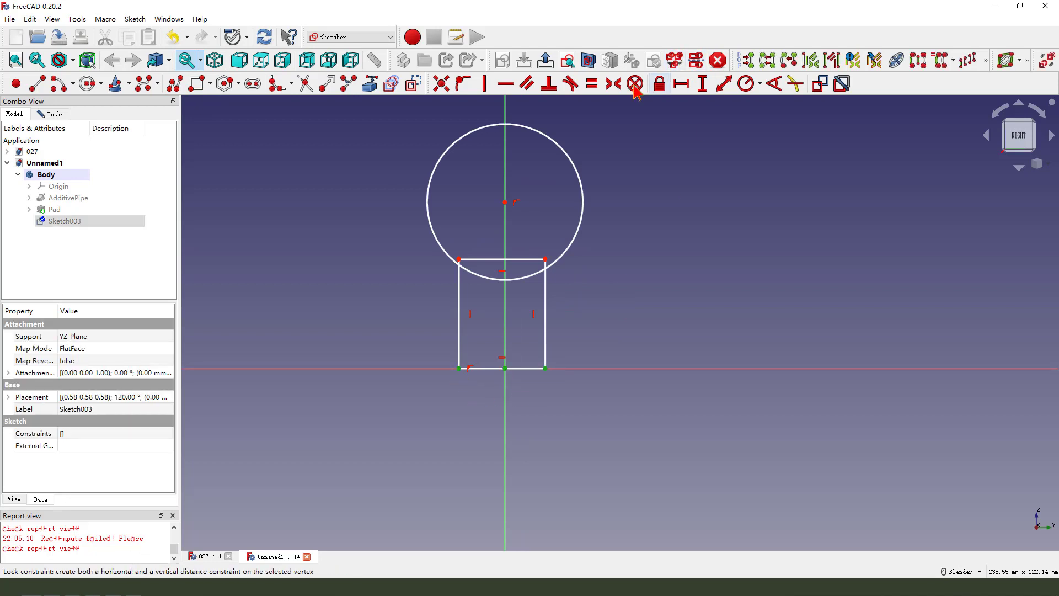
left_click(613, 84)
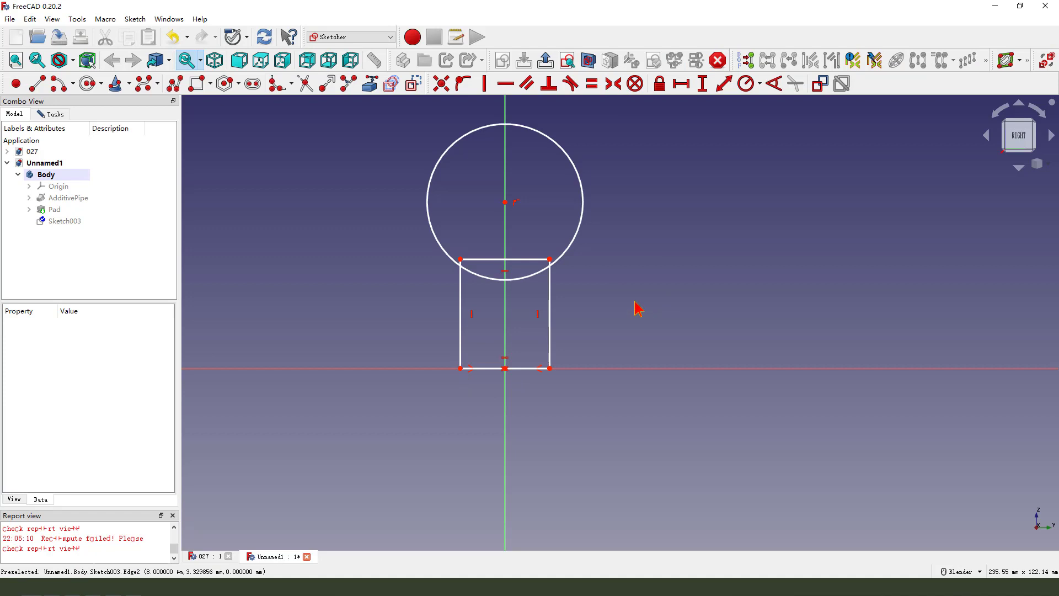
- Constrain the rectangle's upper-right corner onto the circle and convert the rectangle's top edge to construction geometry
left_click(556, 265)
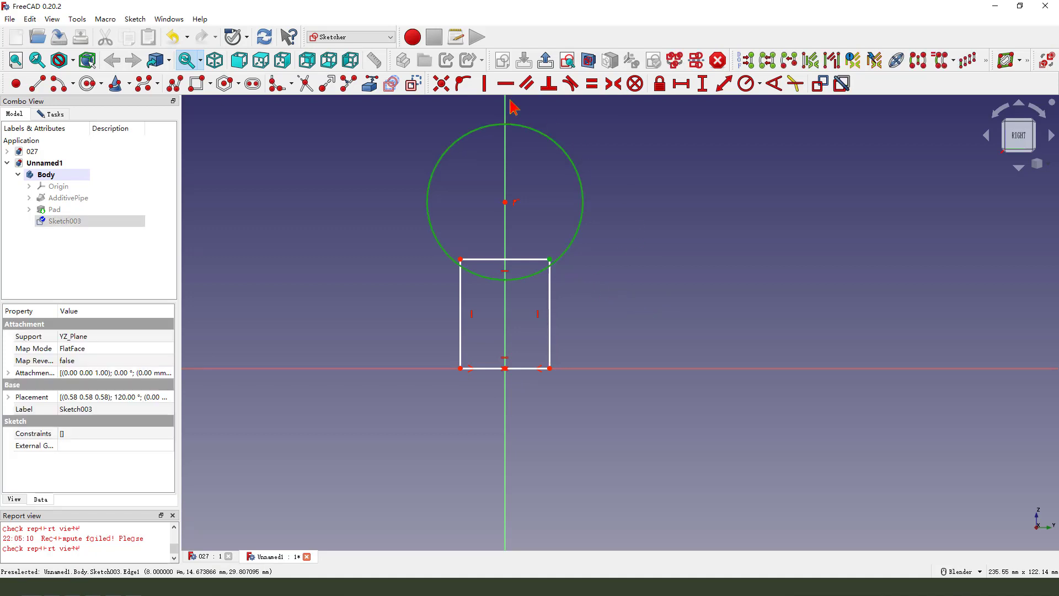
left_click(464, 83)
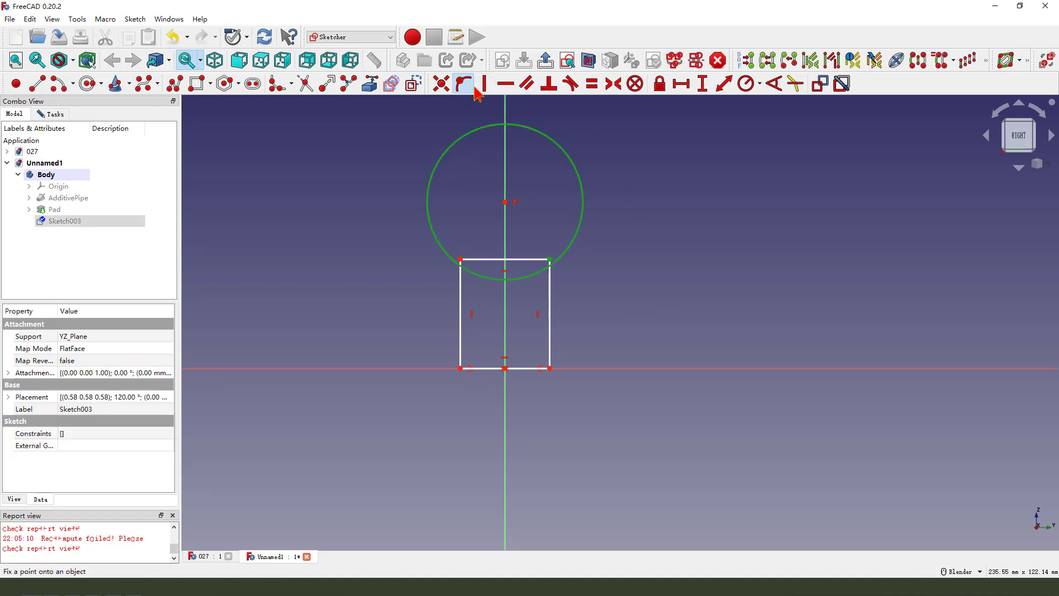
scroll(579, 296, "up", 1)
left_click(518, 258)
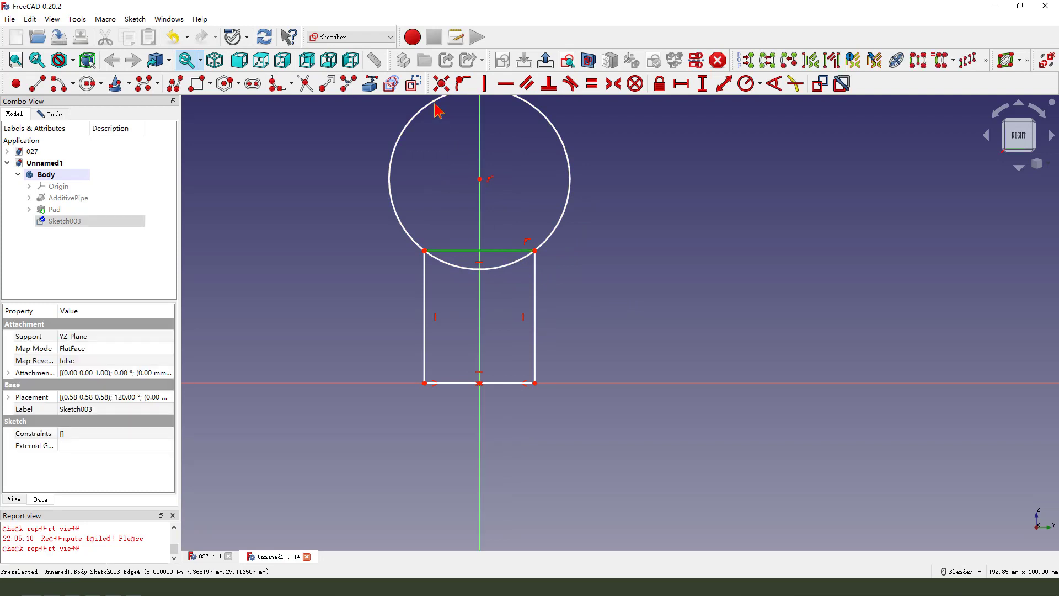
left_click(414, 83)
- Constrain the circle's diameter to 40 mm
scroll(618, 289, "down", 2)
left_click(587, 197)
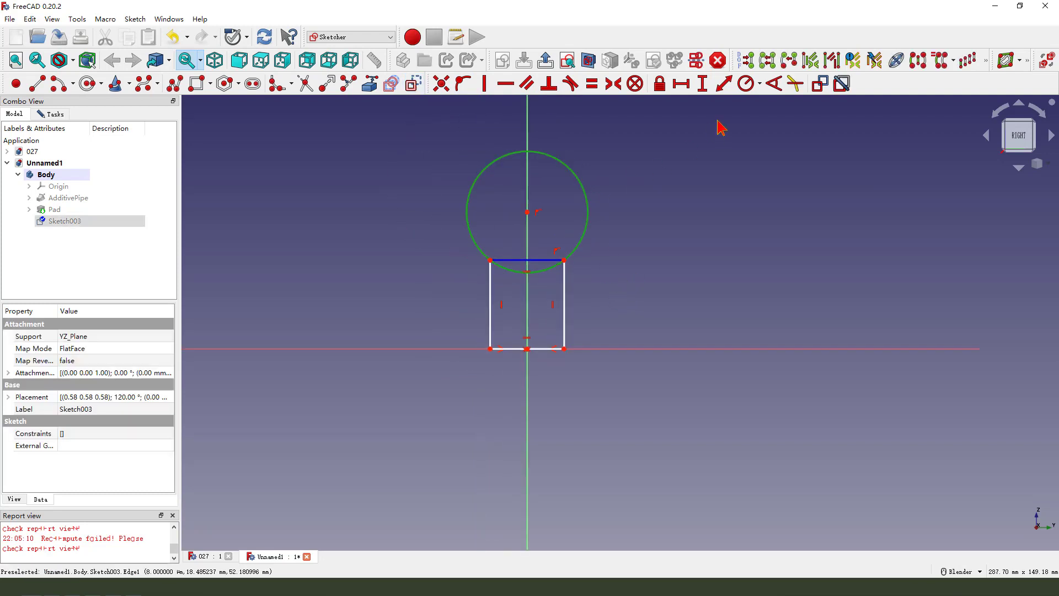
left_click(760, 84)
left_click(784, 114)
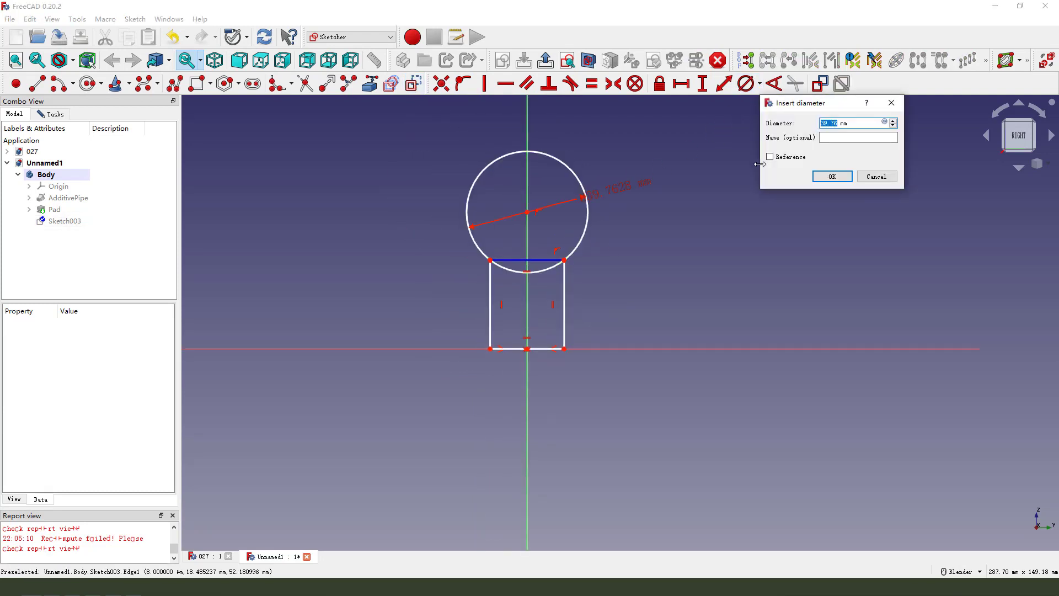
key("Return")
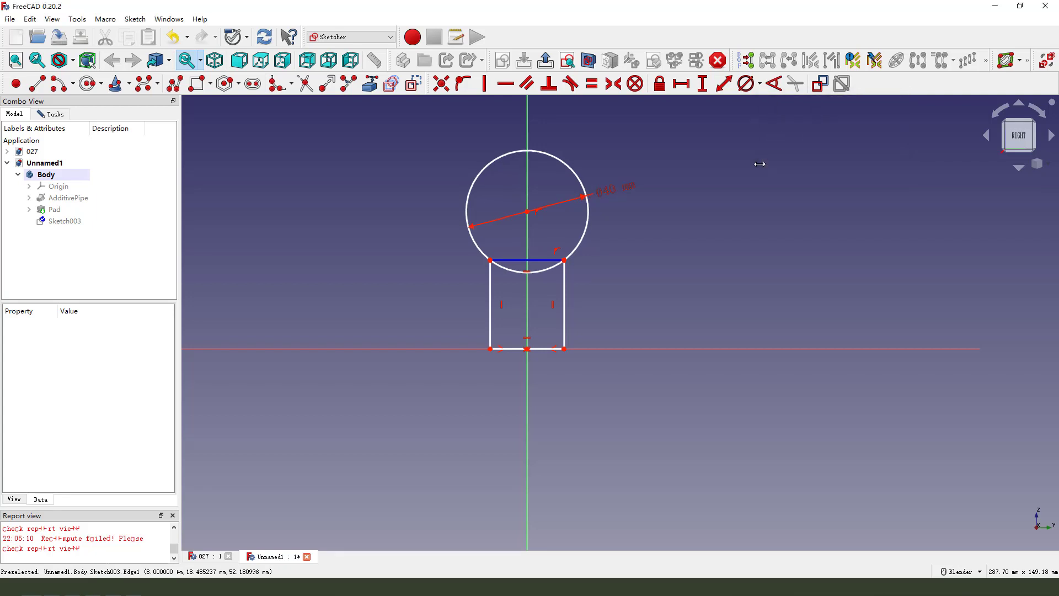
- Set the vertical distance from the circle's centre to the rectangle's bottom edge to 50-15 mm and move the label left of the profile
left_click(528, 213)
left_click(490, 349)
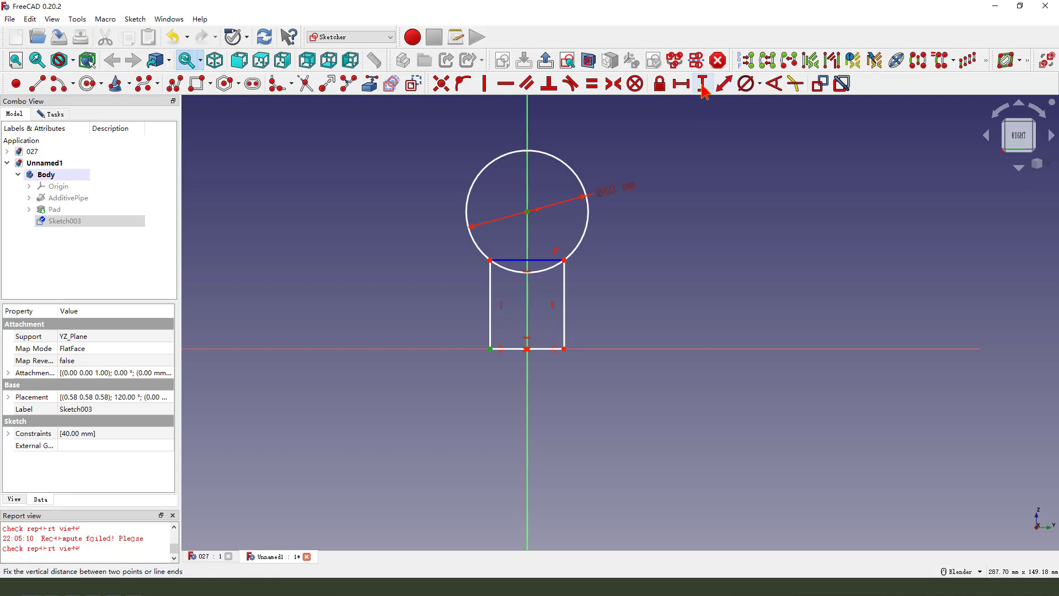
left_click(703, 84)
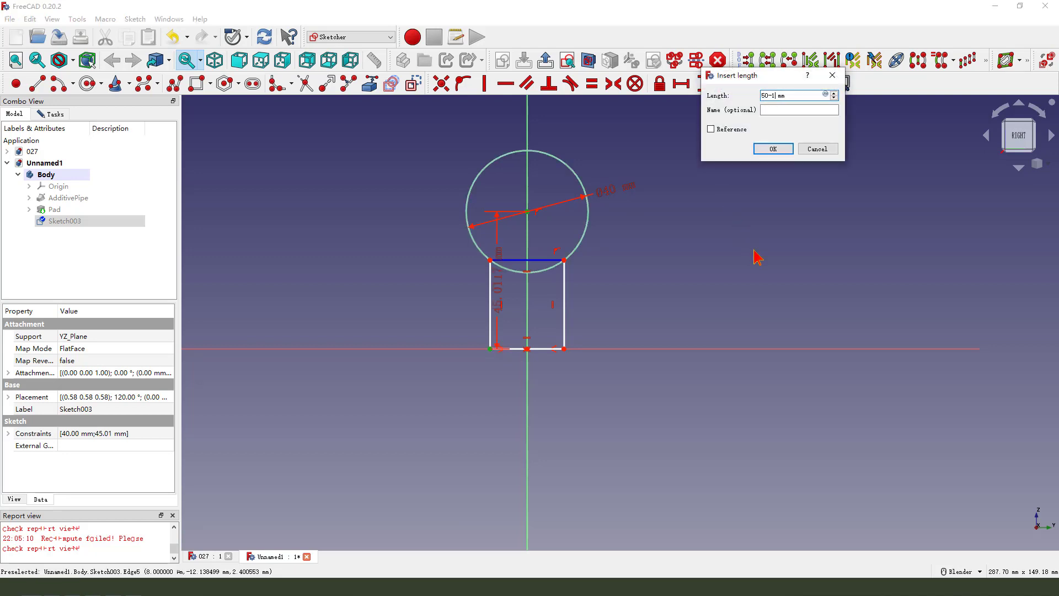
type("50-15")
key("Return")
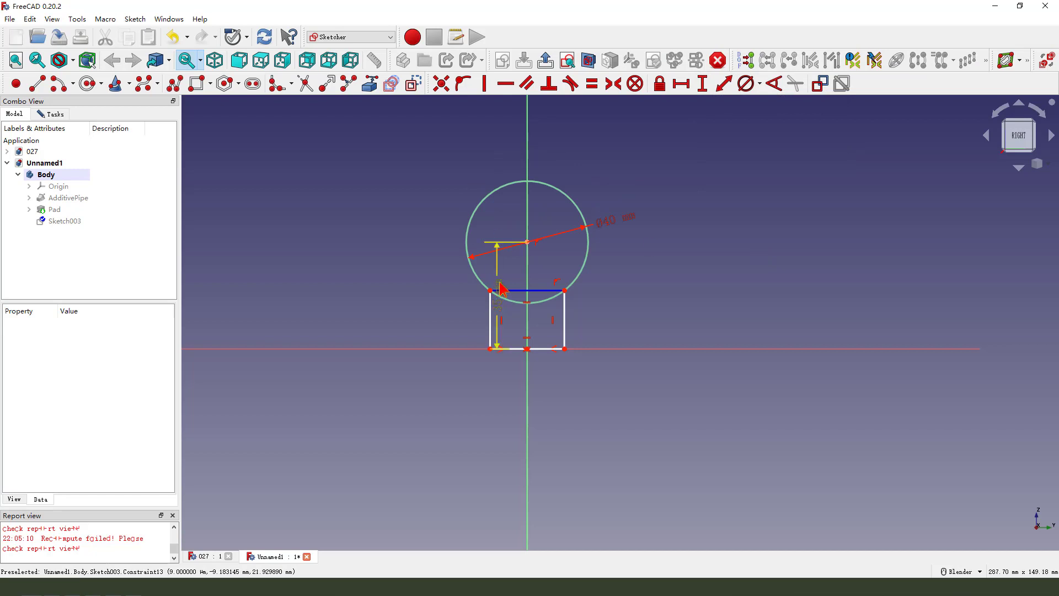
left_click_drag(430, 283, 428, 283)
- Set the rectangle's width to 12 mm and move the dimension label below the outline
left_click_drag(564, 349, 553, 349)
left_click(552, 349)
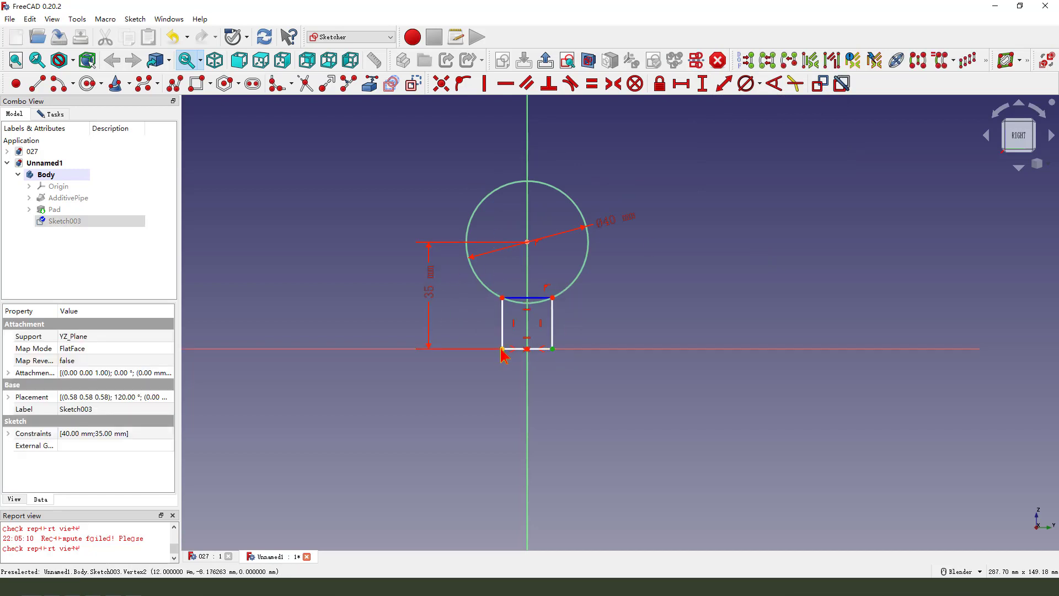
left_click(681, 83)
type("12")
key("Return")
mouse_move(533, 320)
left_mouse_down()
mouse_move(556, 381)
mouse_move(577, 389)
left_mouse_up()
- Trim away the circle's lower arc between the rectangle's two vertical edges
scroll(558, 335, "up", 1)
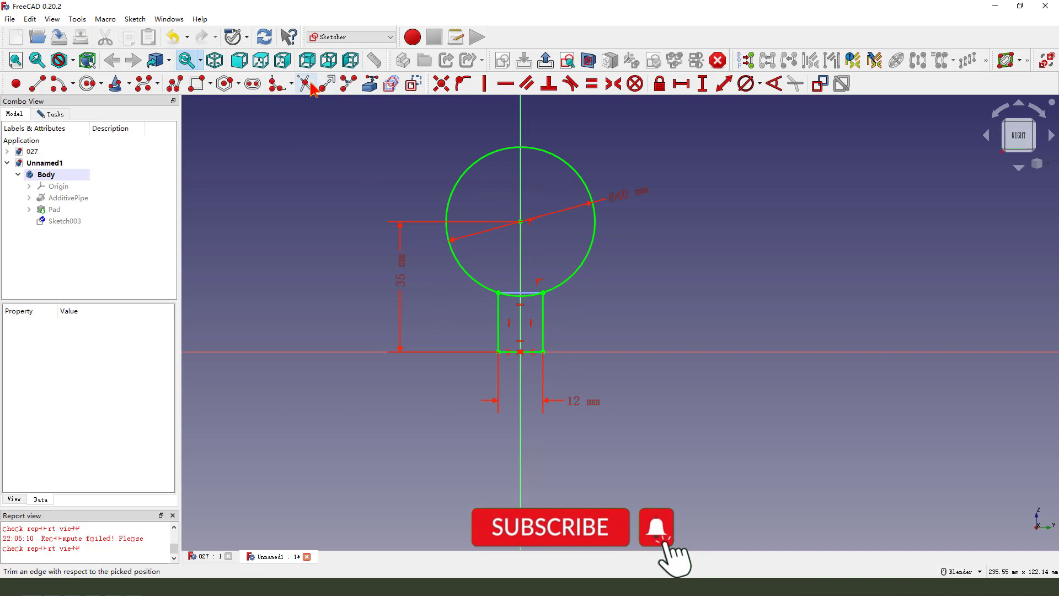
scroll(530, 297, "up", 1)
left_click(530, 296)
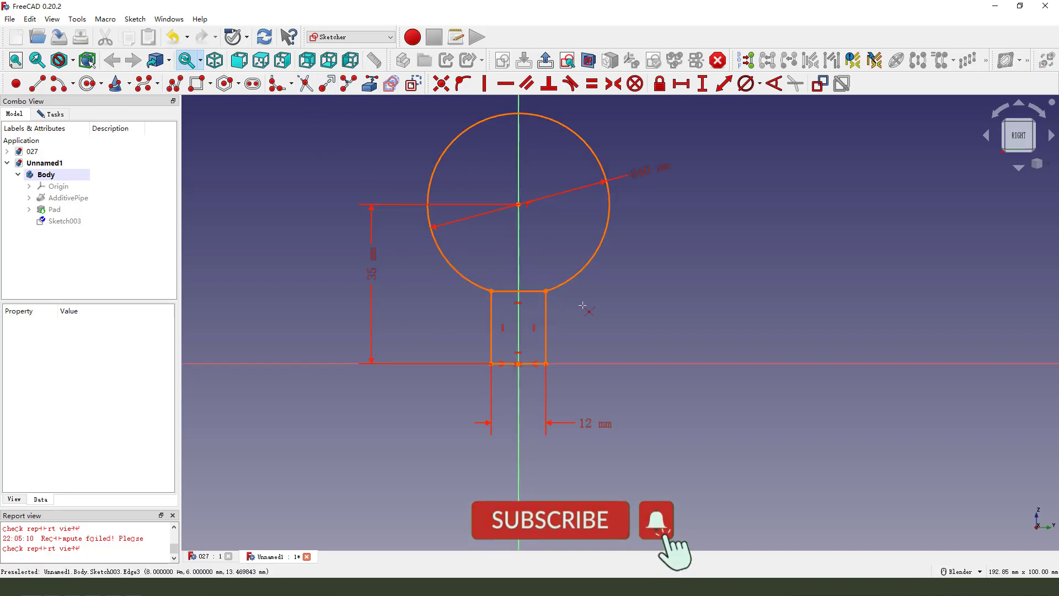
- Delete the redundant vertical constraint on the rectangle's left edge and close the sketch
left_click(55, 114)
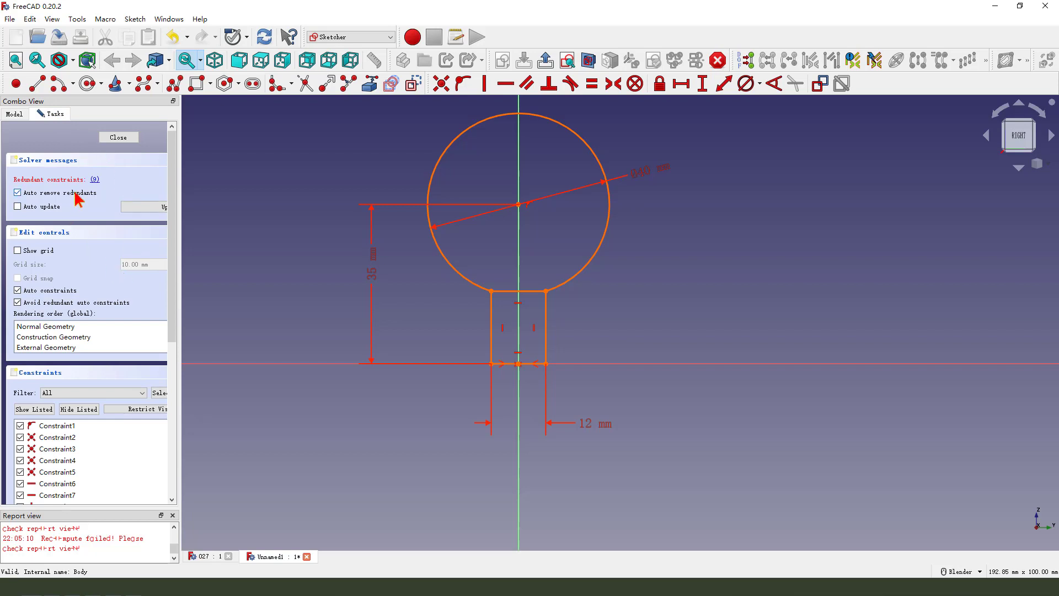
left_click_drag(75, 165, 92, 194)
left_click(95, 180)
scroll(97, 452, "down", 2)
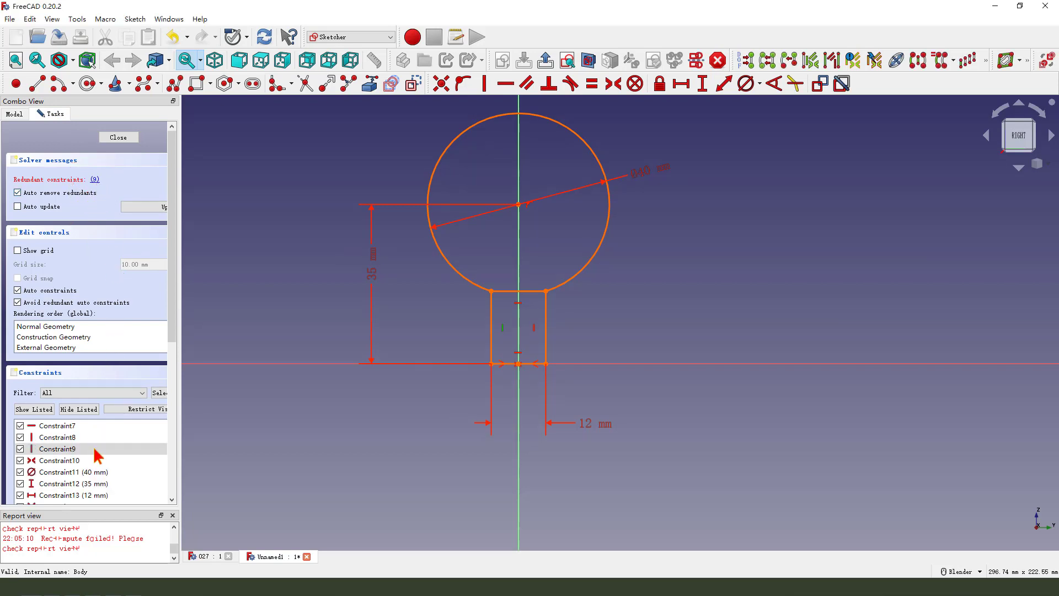
right_click(63, 449)
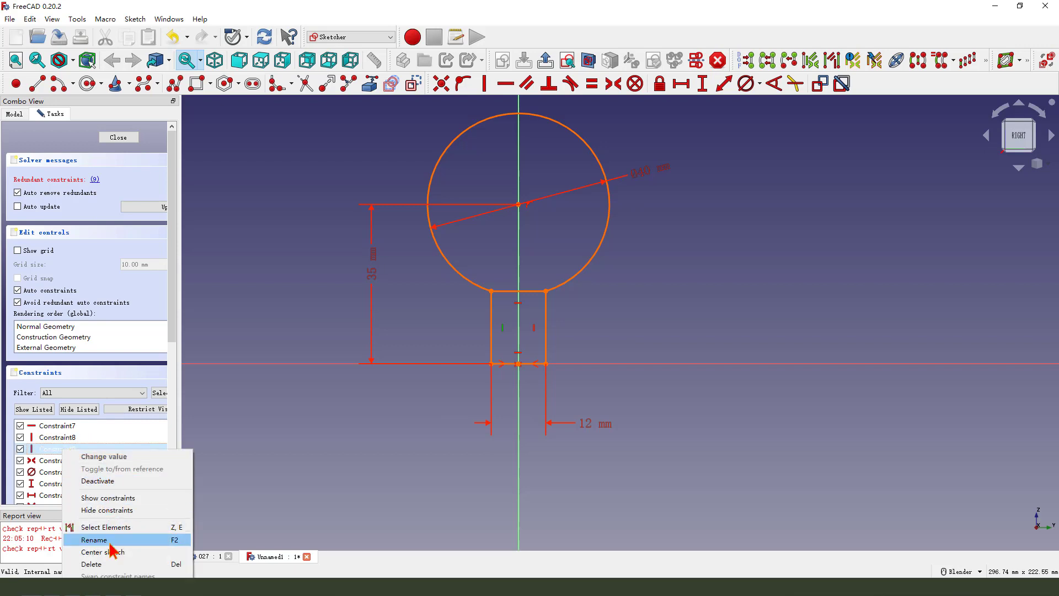
left_click(93, 564)
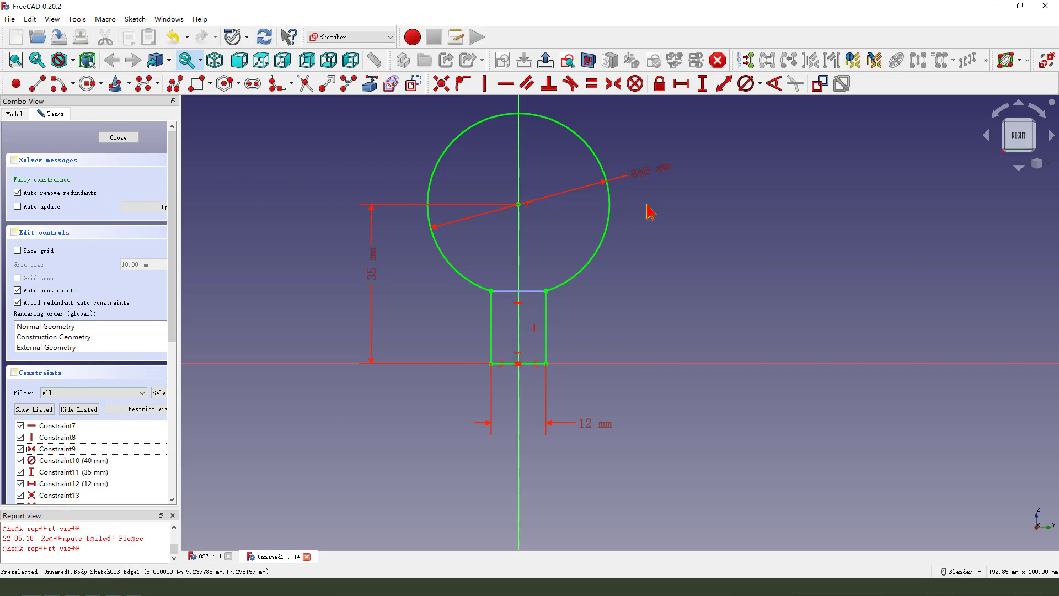
left_click(546, 60)
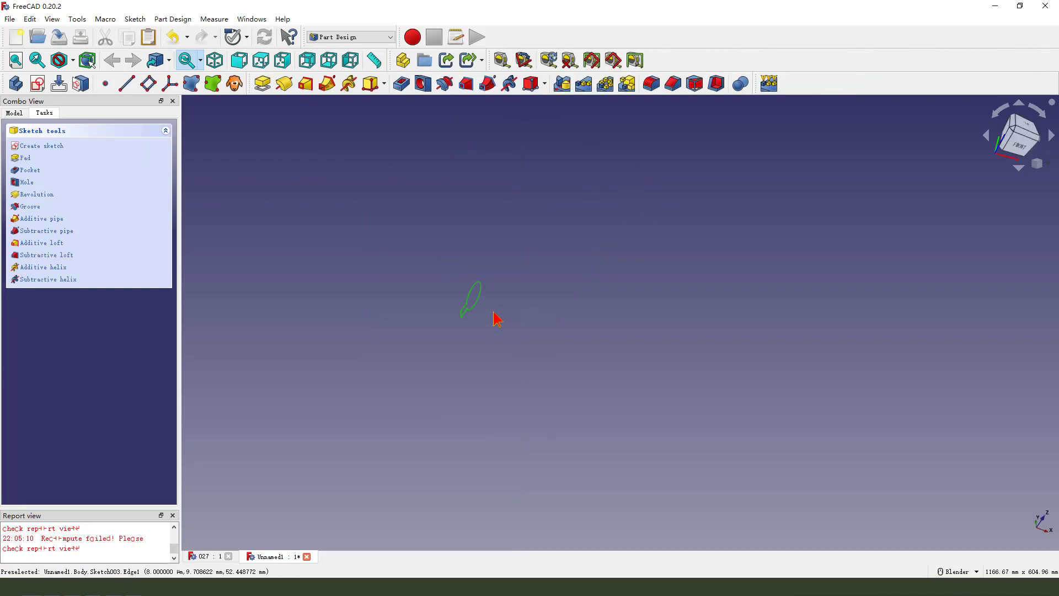
- Pad the keyhole-shaped sketch up to the base plate's side face opposite the elbow's outlet
left_click(262, 83)
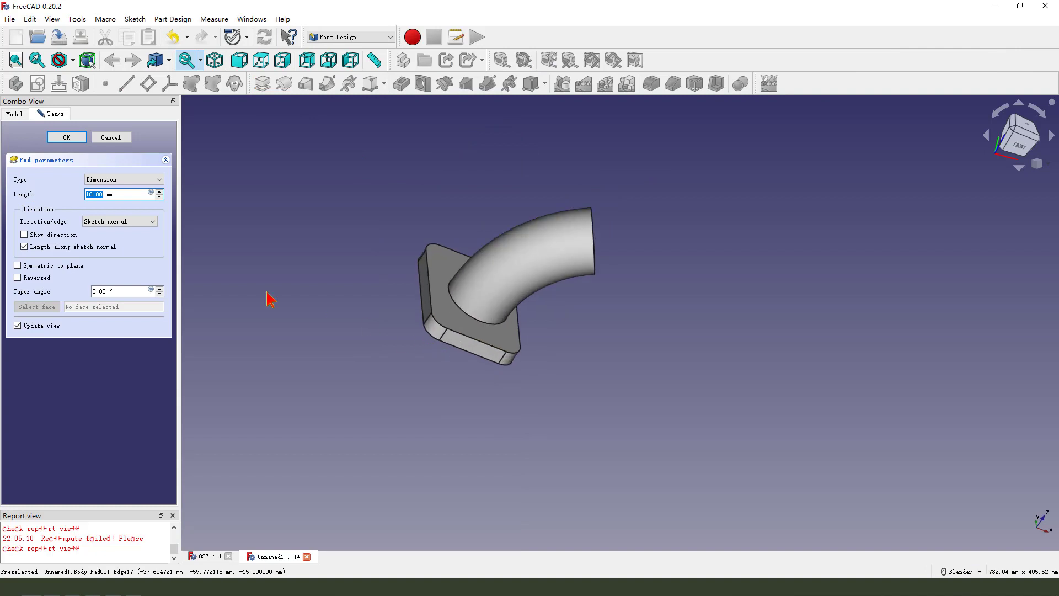
left_click(115, 179)
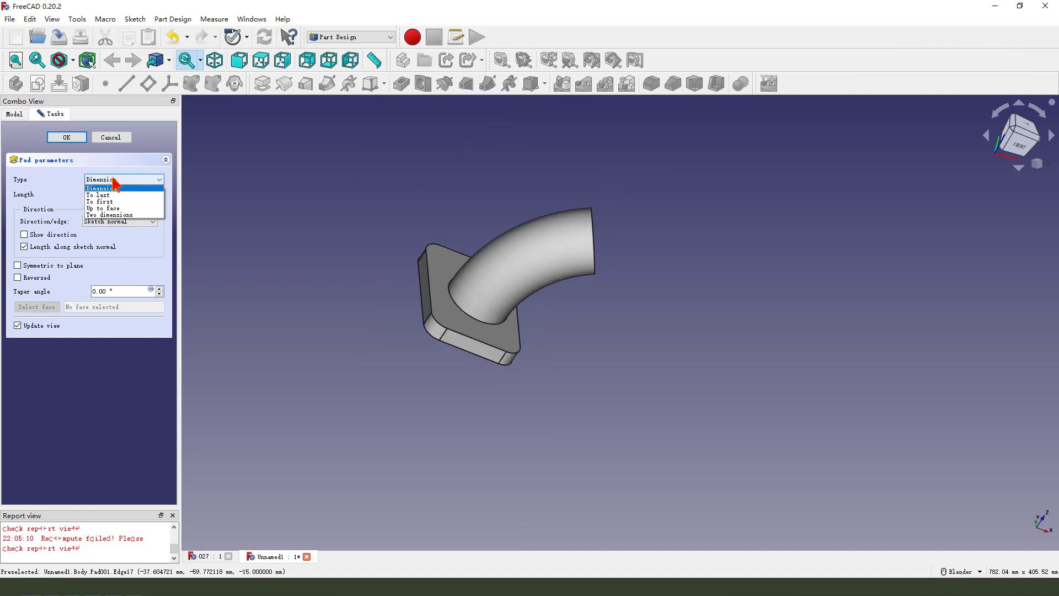
left_click(111, 208)
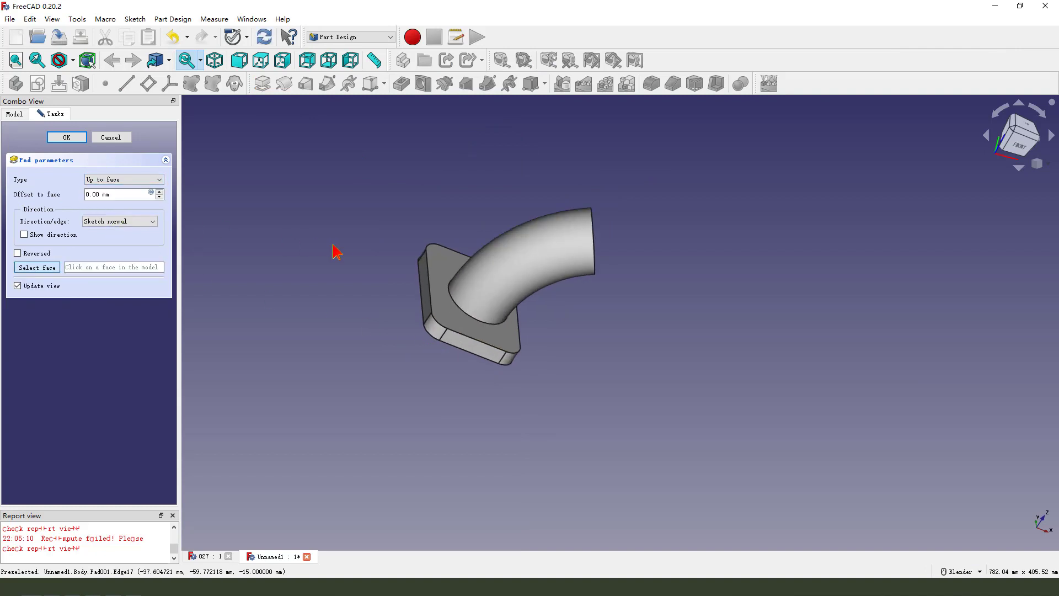
left_click(424, 284)
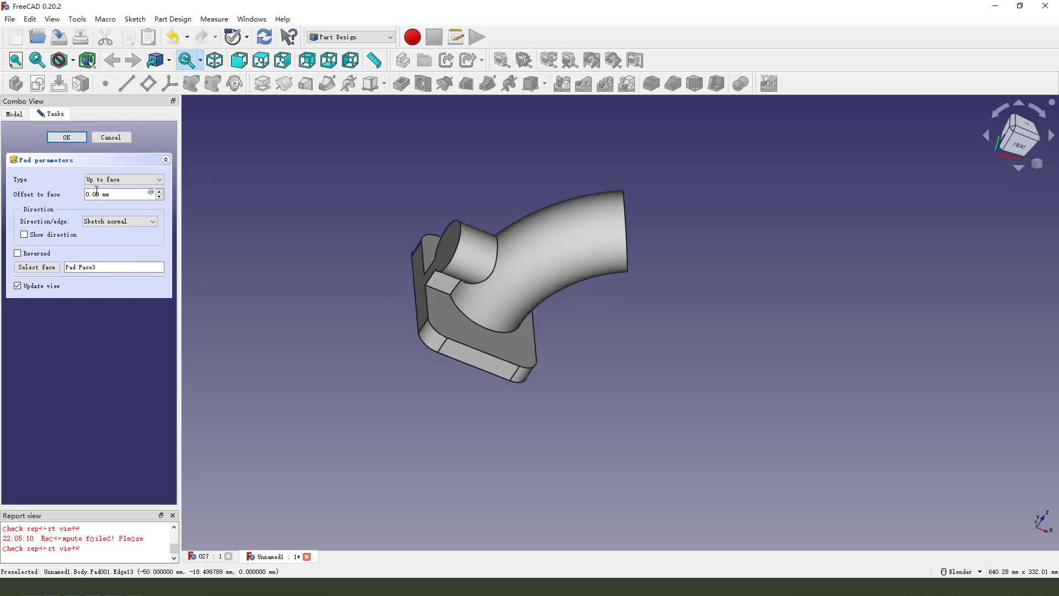
left_click(66, 137)
- Create a new sketch on the XZ plane
middle_click_drag(436, 337, 383, 350)
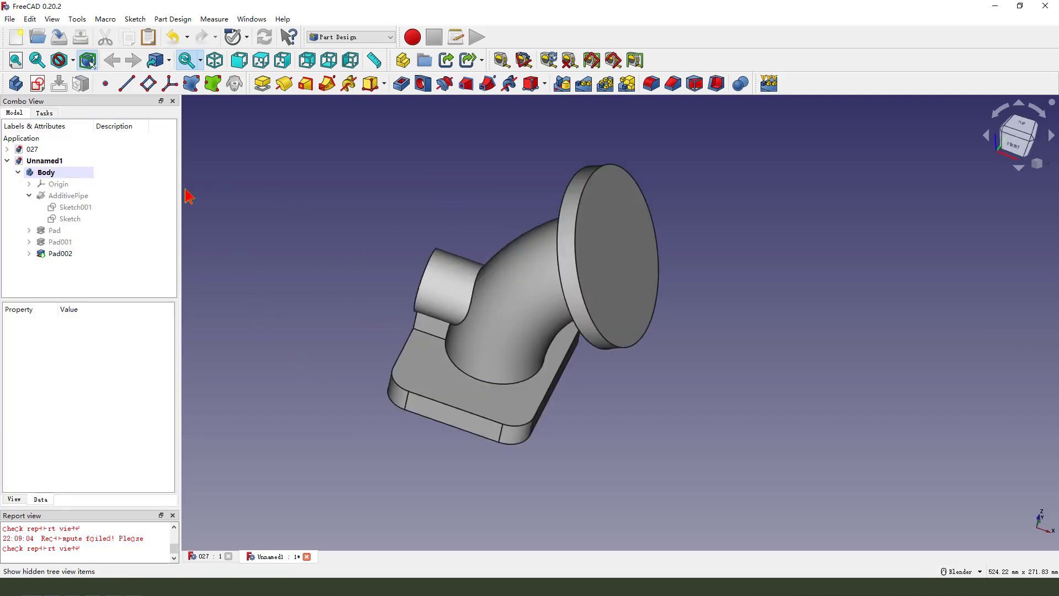
left_click(37, 83)
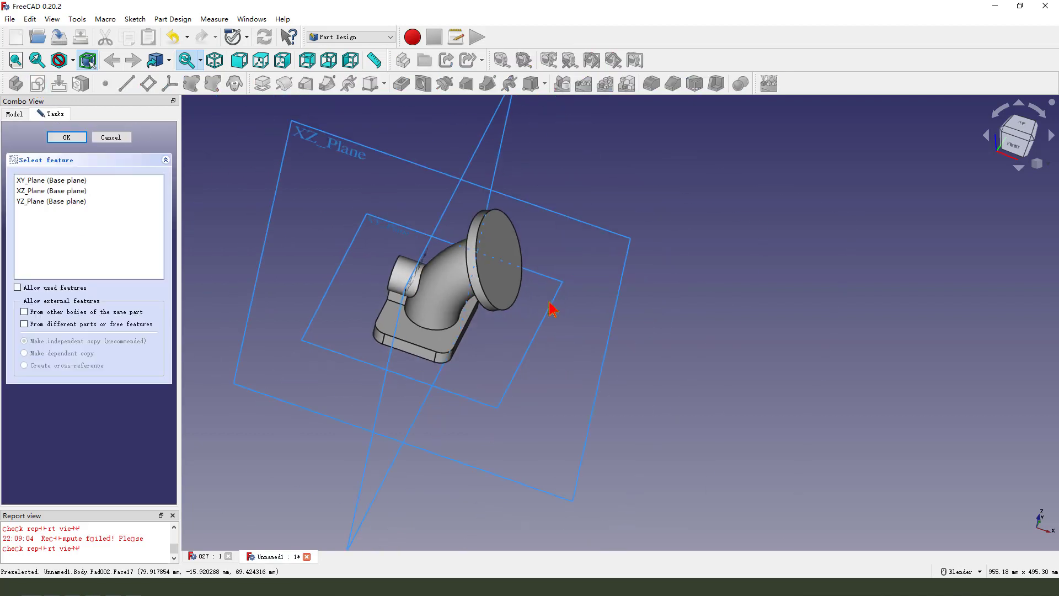
scroll(554, 337, "down", 1)
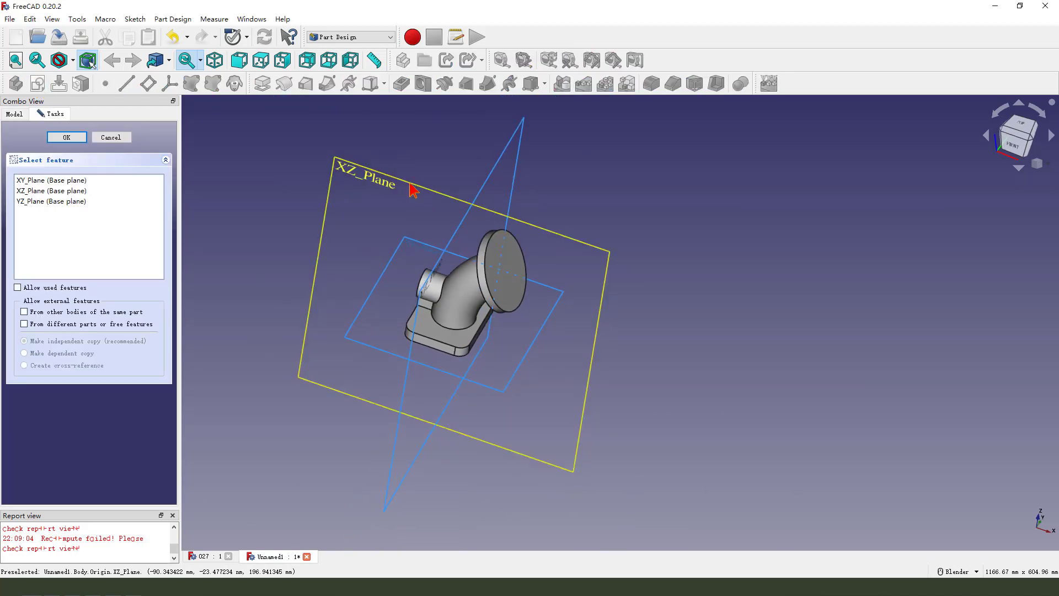
left_click(492, 239)
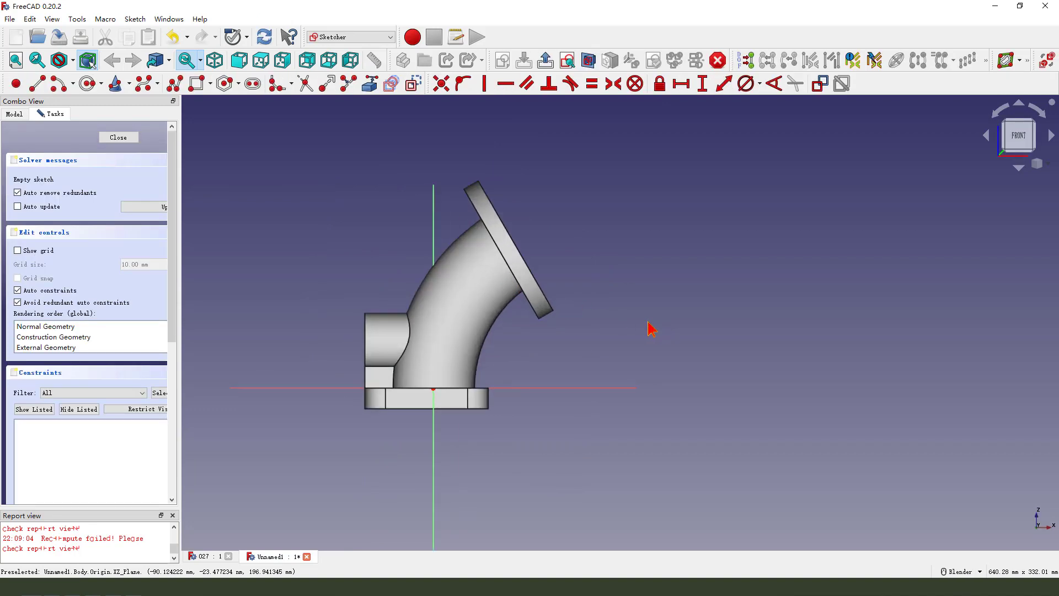
- Hide the Pad002 solid and show the elbow's path sketch in the front view
left_click(14, 114)
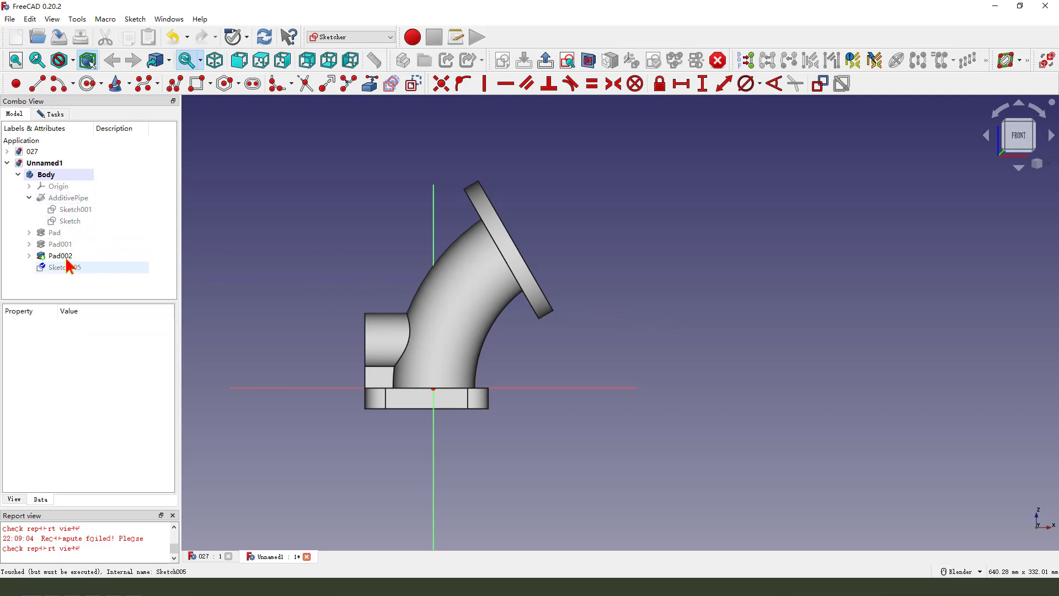
left_click(106, 256)
key("space")
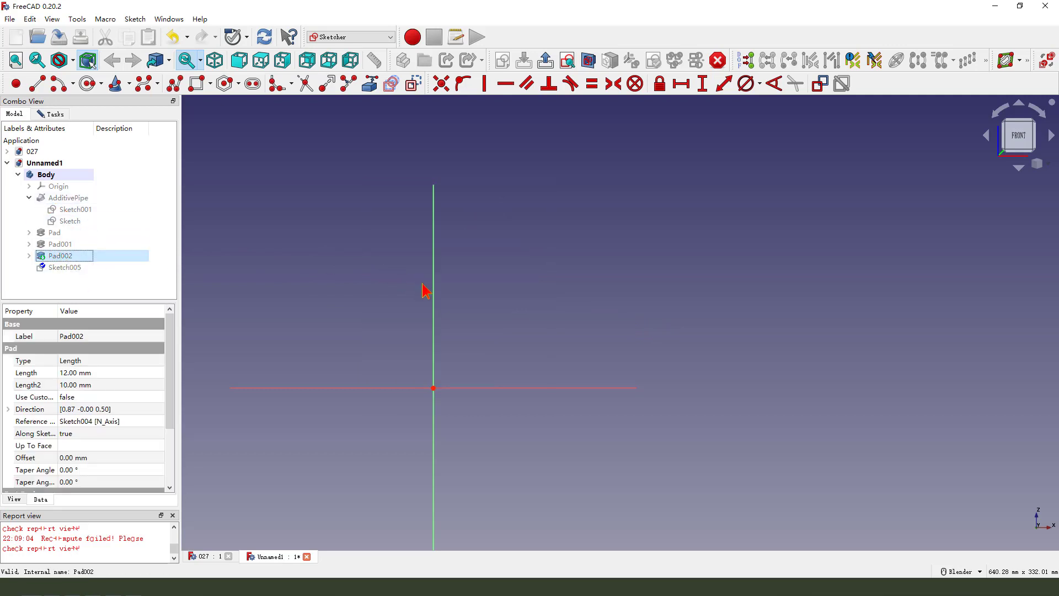
left_click(83, 221)
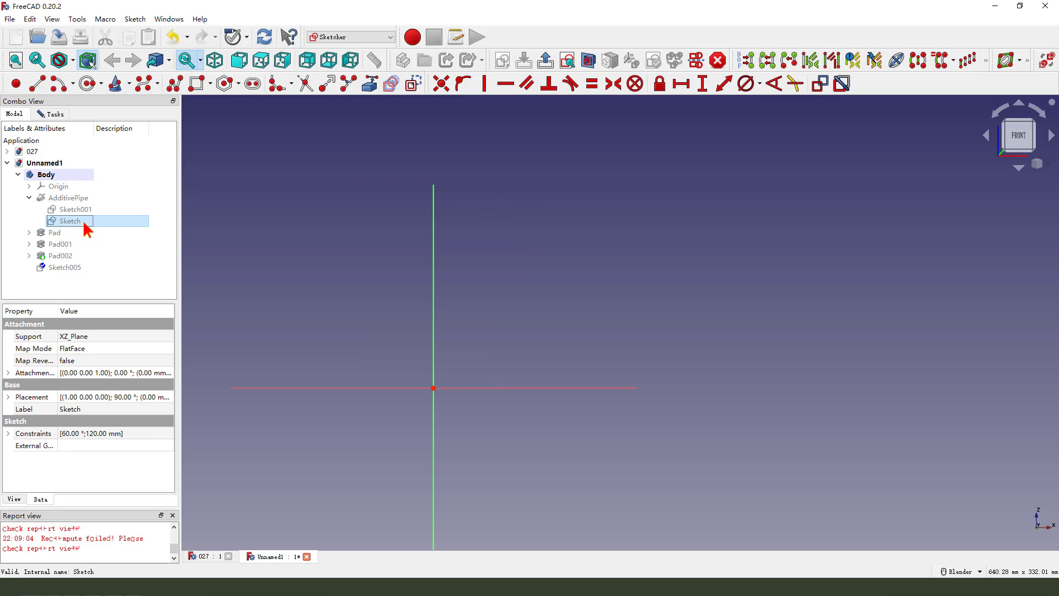
key("space")
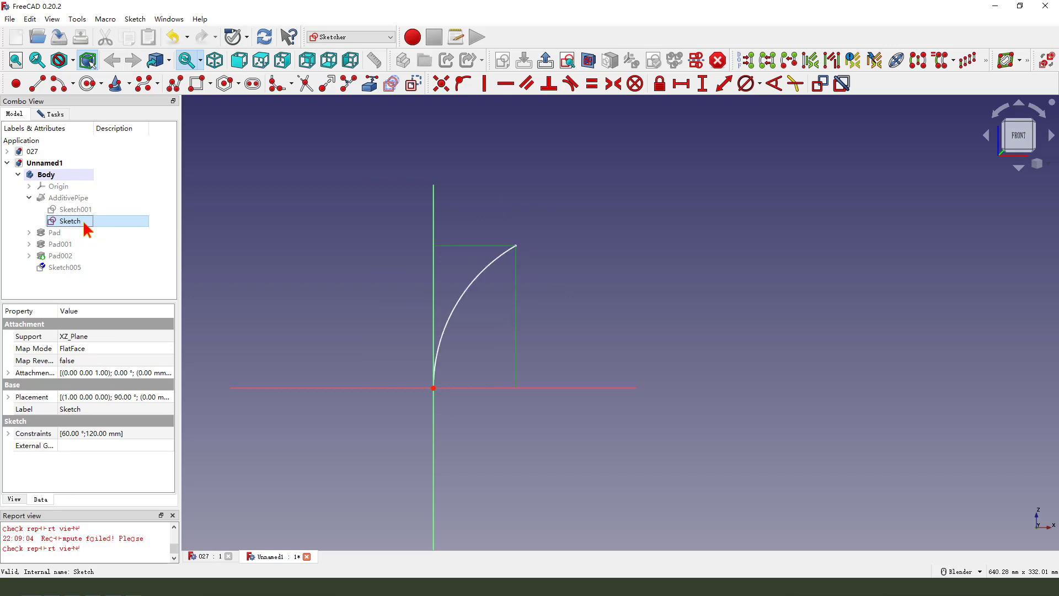
left_click(520, 331)
scroll(521, 331, "up", 1)
scroll(433, 296, "down", 1)
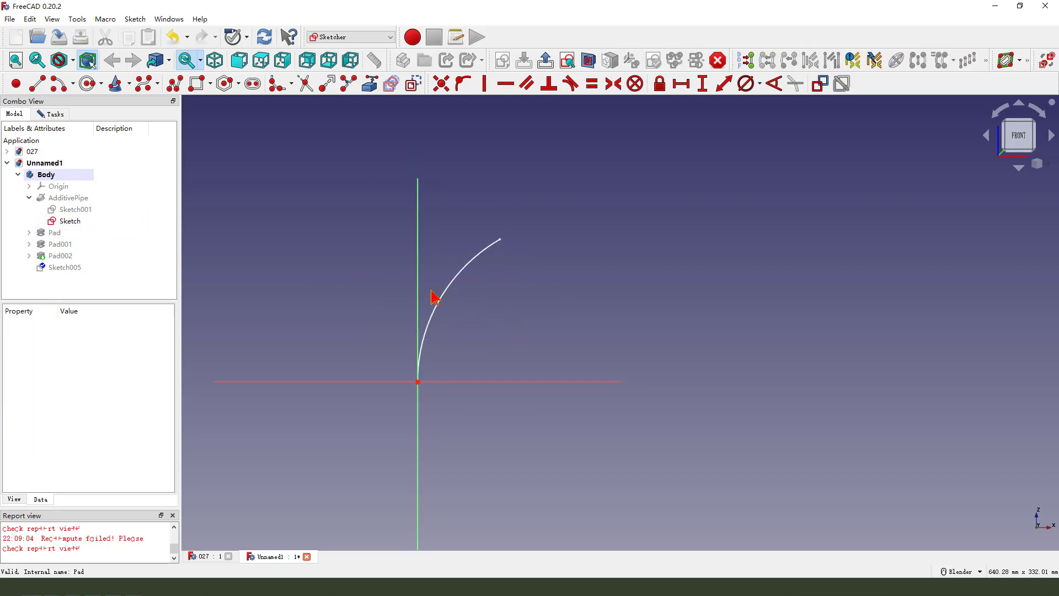
- Show Pad002 again and link the round flange's outer face edge into the sketch as external geometry
left_click(69, 256)
key("space")
left_click(236, 196)
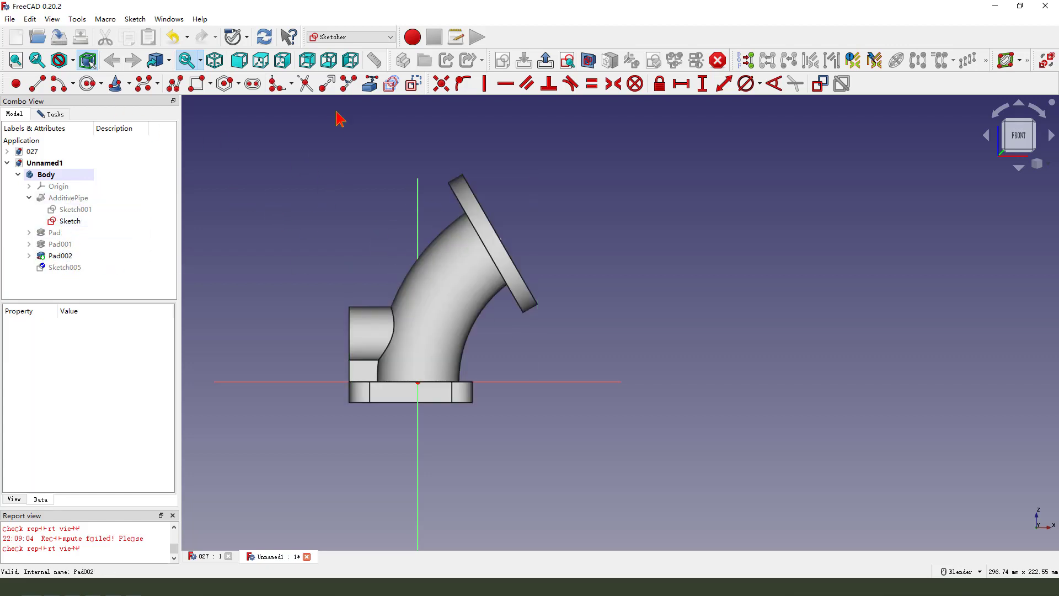
left_click(372, 85)
left_click(486, 195)
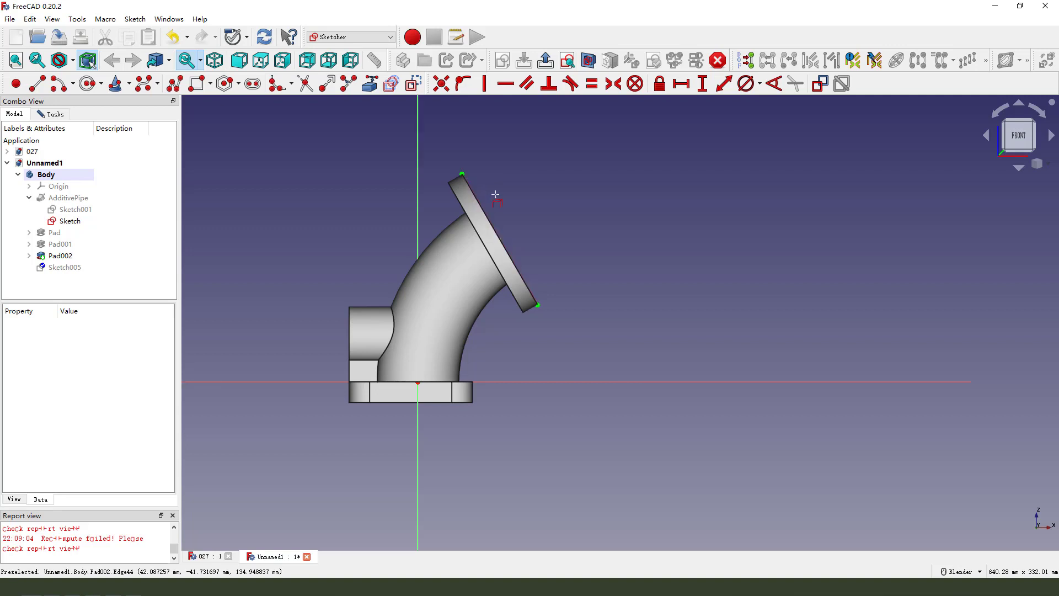
- Hide Pad002 and link the path sketch's arc into the sketch as external geometry
left_click(72, 256)
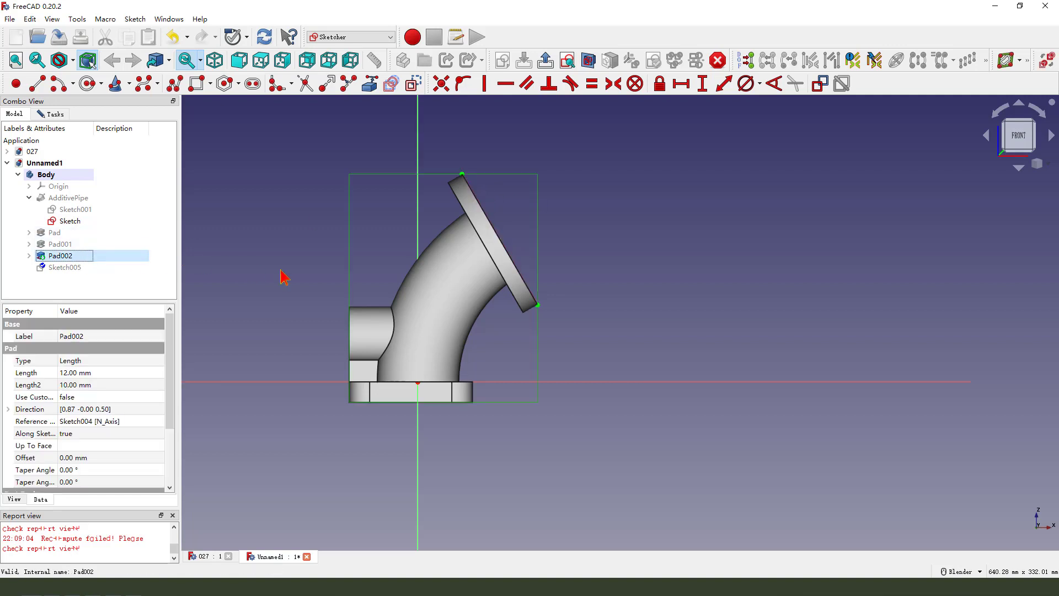
key("space")
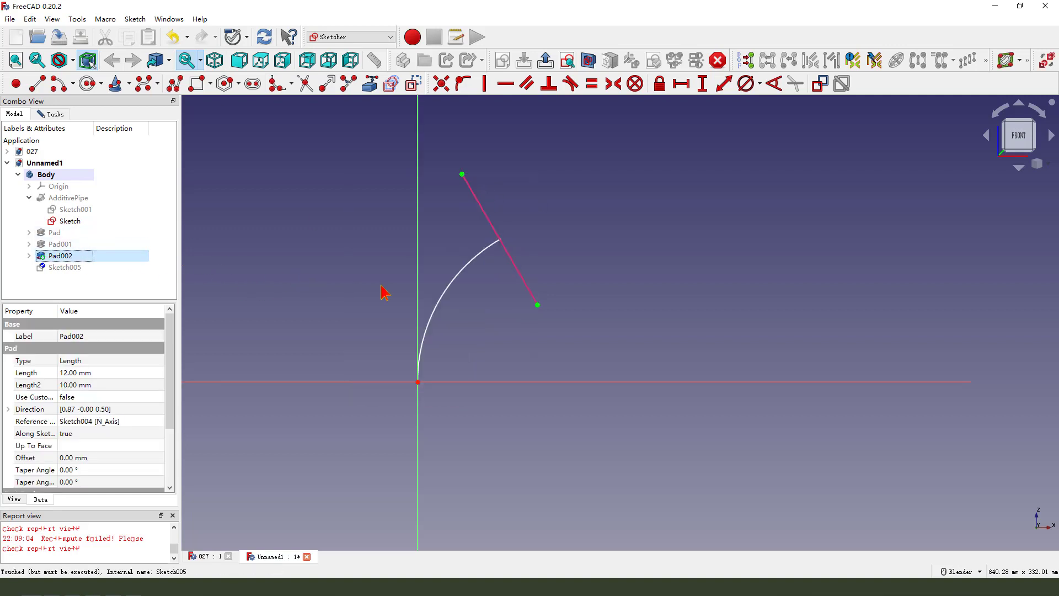
left_click(372, 86)
left_click(468, 267)
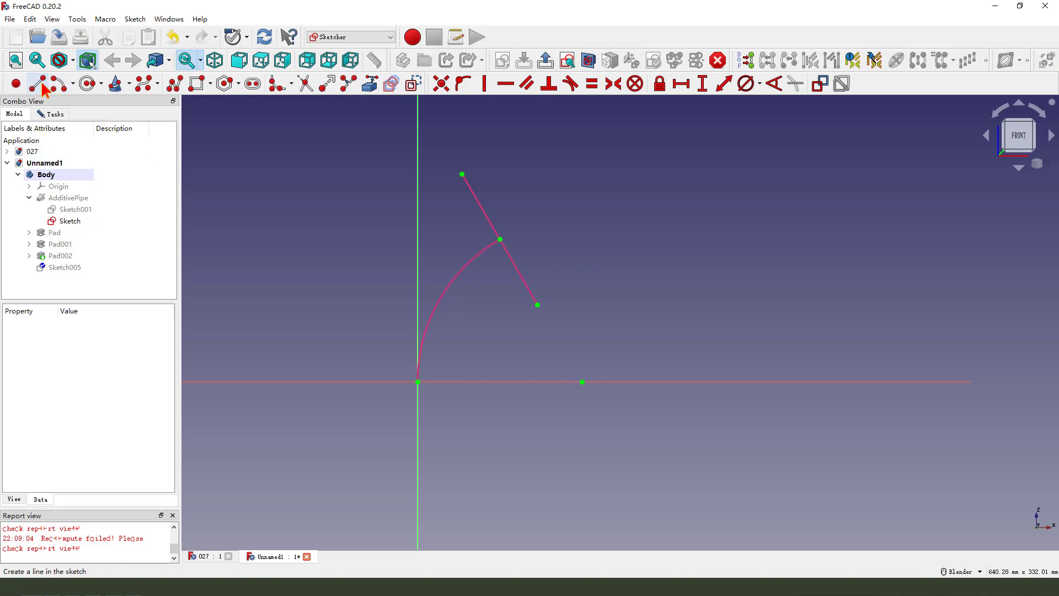
- Draw a line from the path arc's centre point up across the arc, at about 16° to the flange edge
left_click(582, 381)
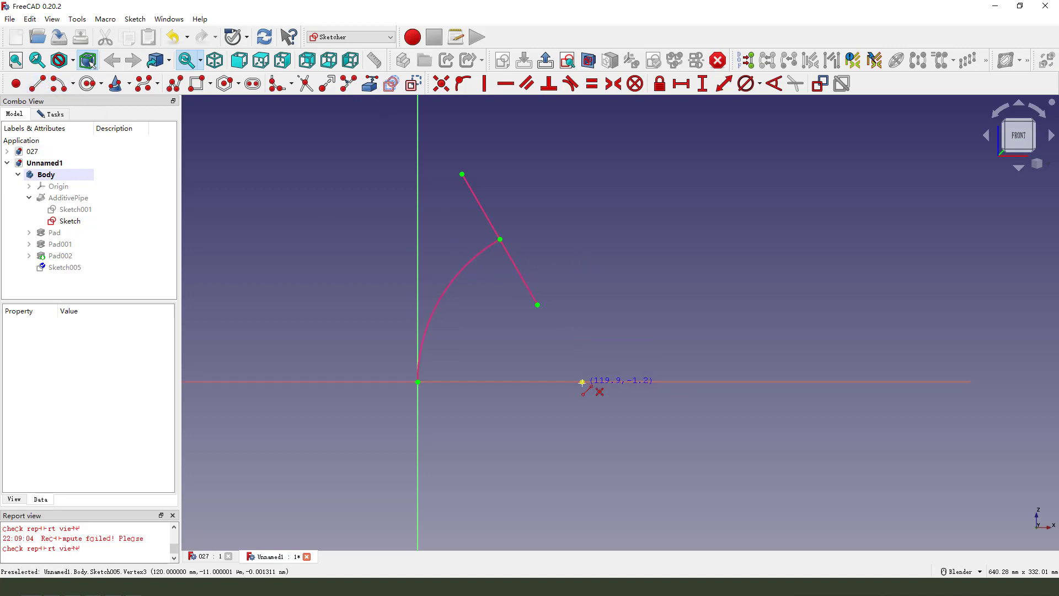
left_click(427, 230)
right_click(526, 214)
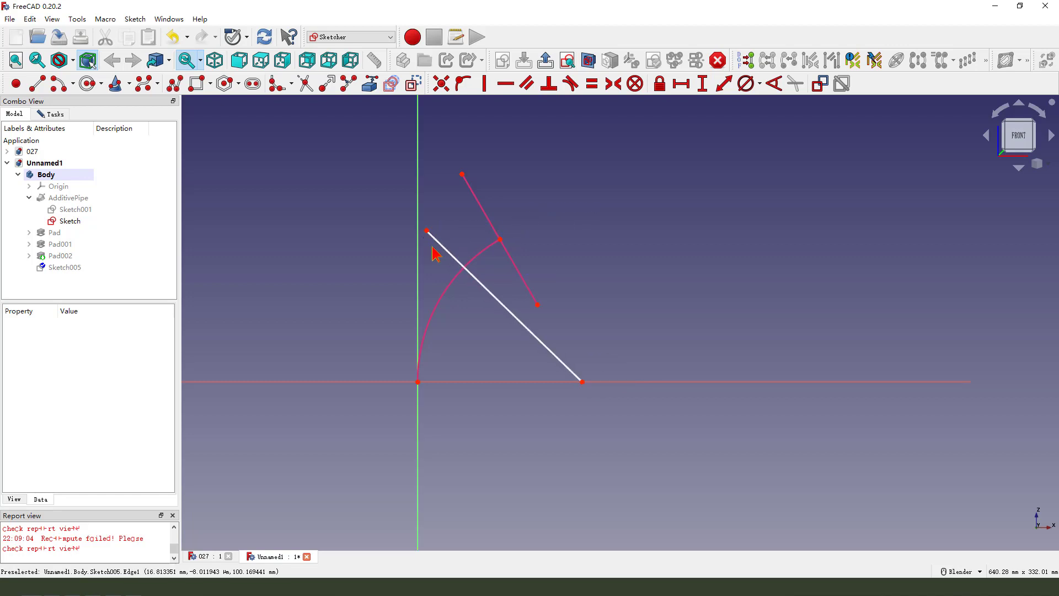
- Constrain the angle between the new line and the flange edge to 20° and reposition the angle label between them
scroll(436, 251, "up", 1)
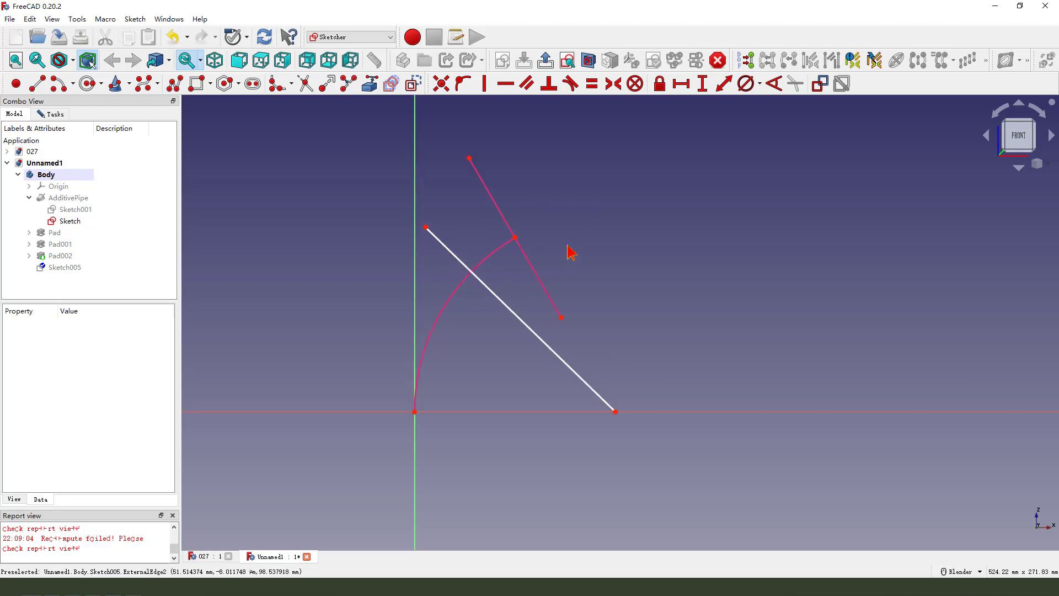
left_click(500, 301)
left_click(535, 276)
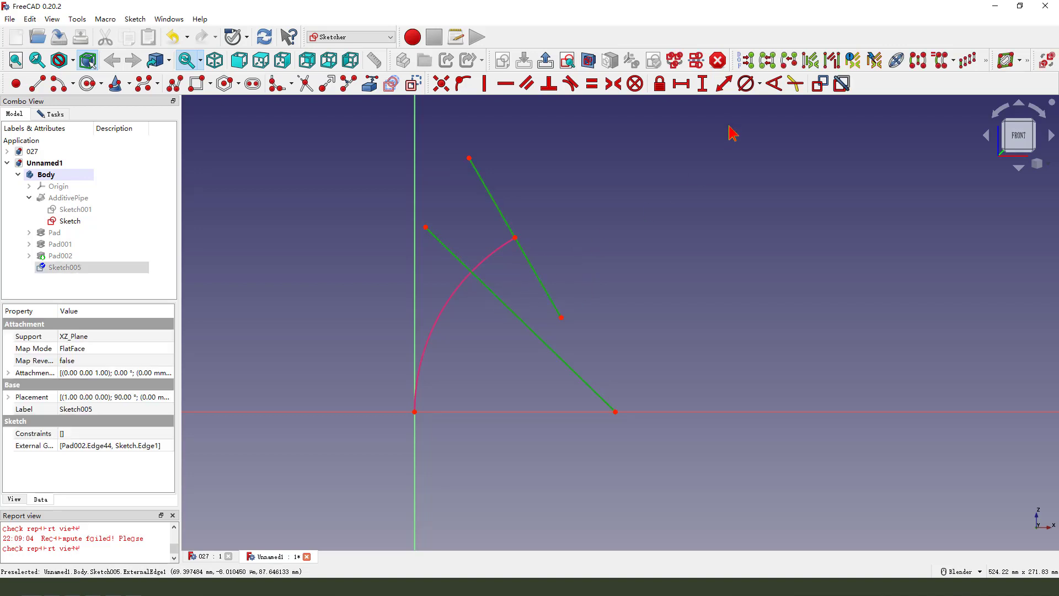
left_click(775, 84)
type("2")
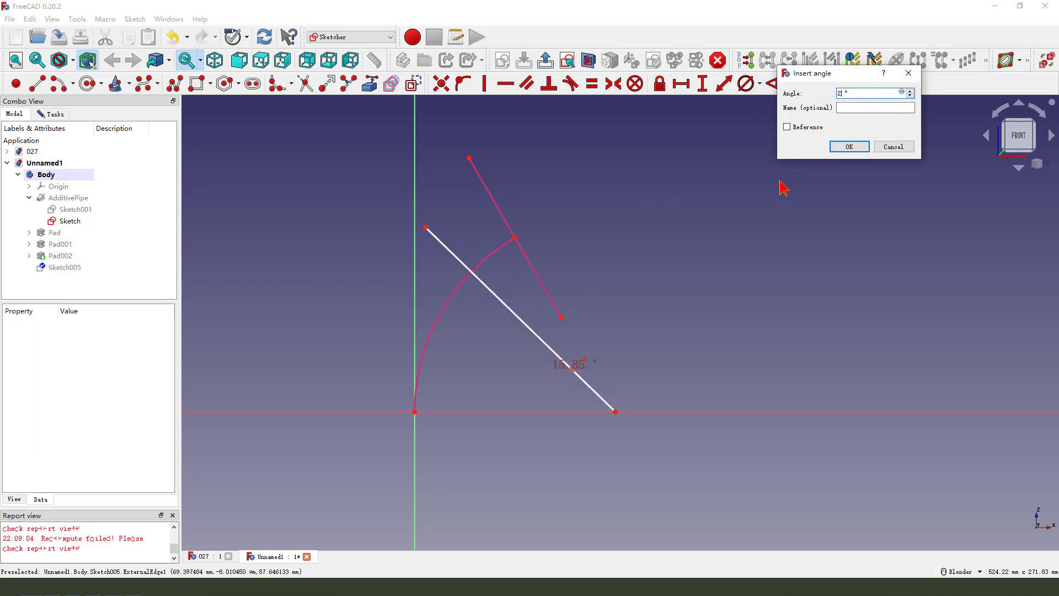
type("0")
key("Return")
mouse_move(574, 372)
left_mouse_down()
mouse_move(544, 309)
mouse_move(510, 298)
left_mouse_up()
- Set the angled line's length to 159 mm
scroll(439, 265, "up", 1)
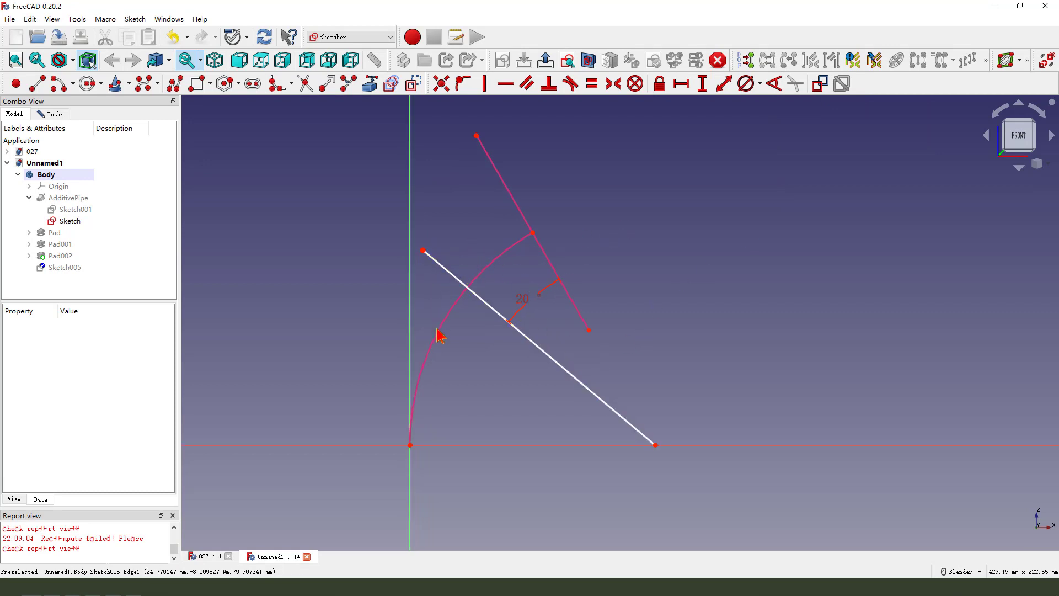
left_click(724, 85)
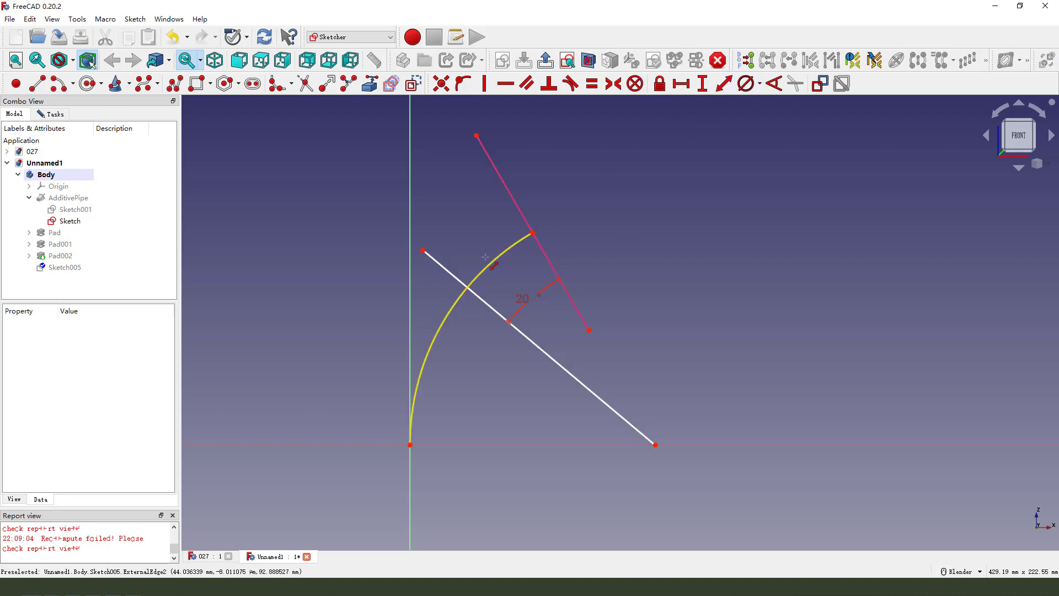
left_click(446, 269)
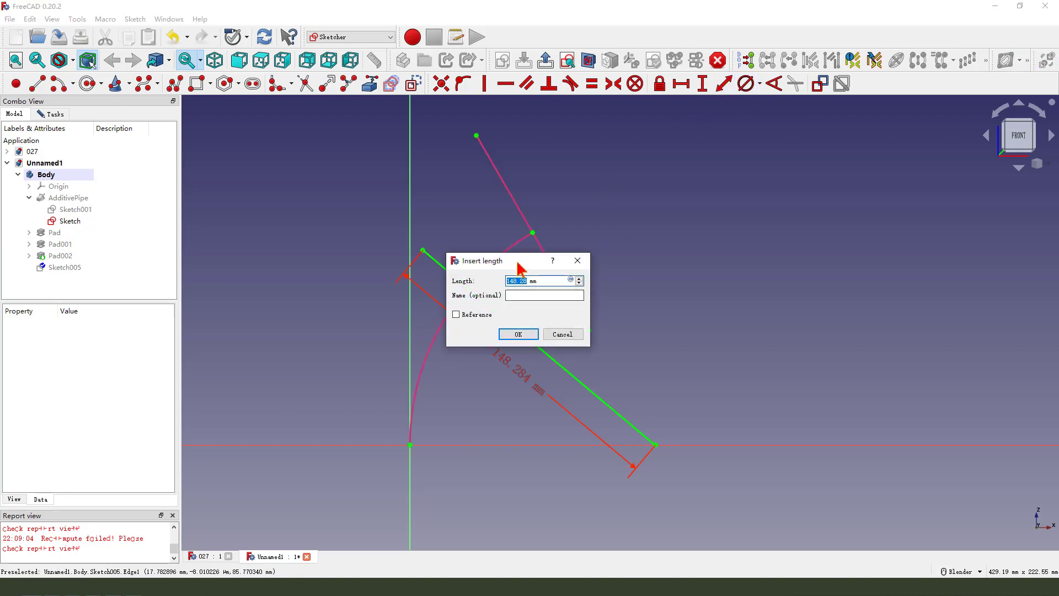
left_click_drag(519, 260, 665, 236)
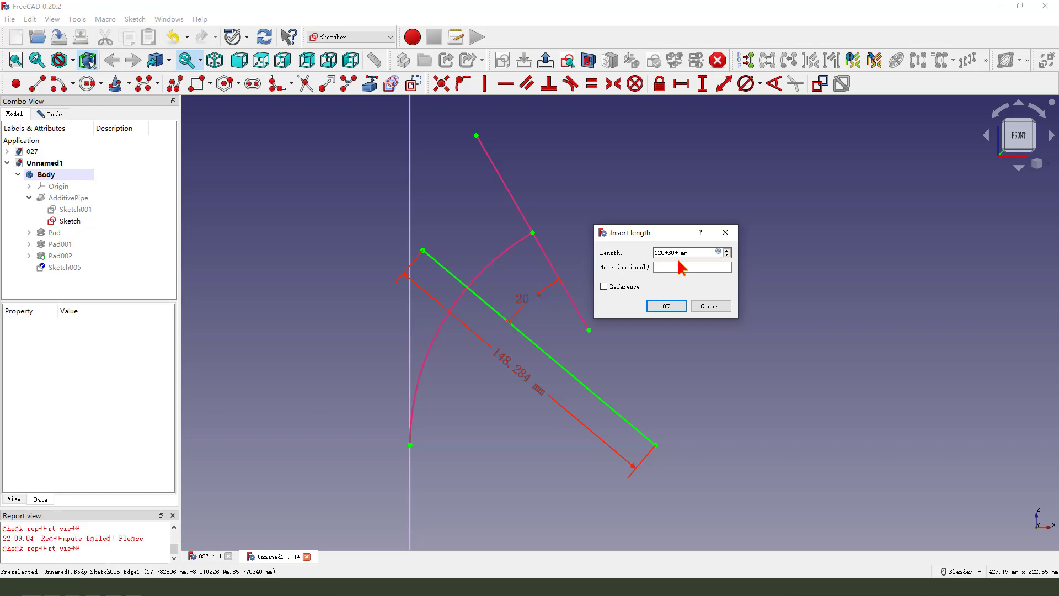
left_click(667, 305)
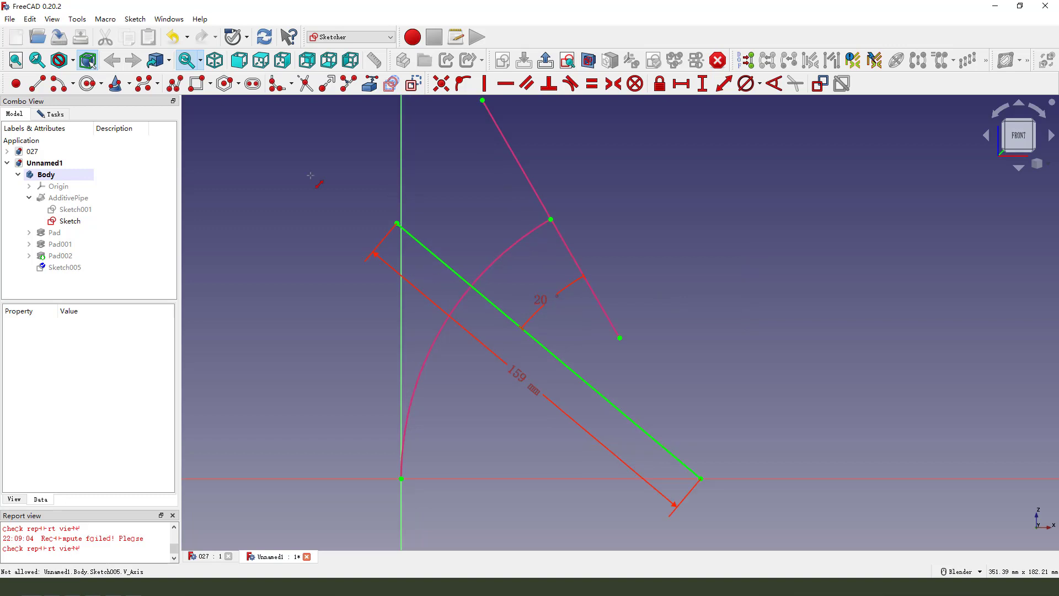
- Sketch a closed four-sided polyline around the outer end of the 159 mm line
left_click(174, 85)
left_click(358, 248)
left_click(425, 169)
left_click(476, 209)
left_click(409, 298)
left_click(358, 249)
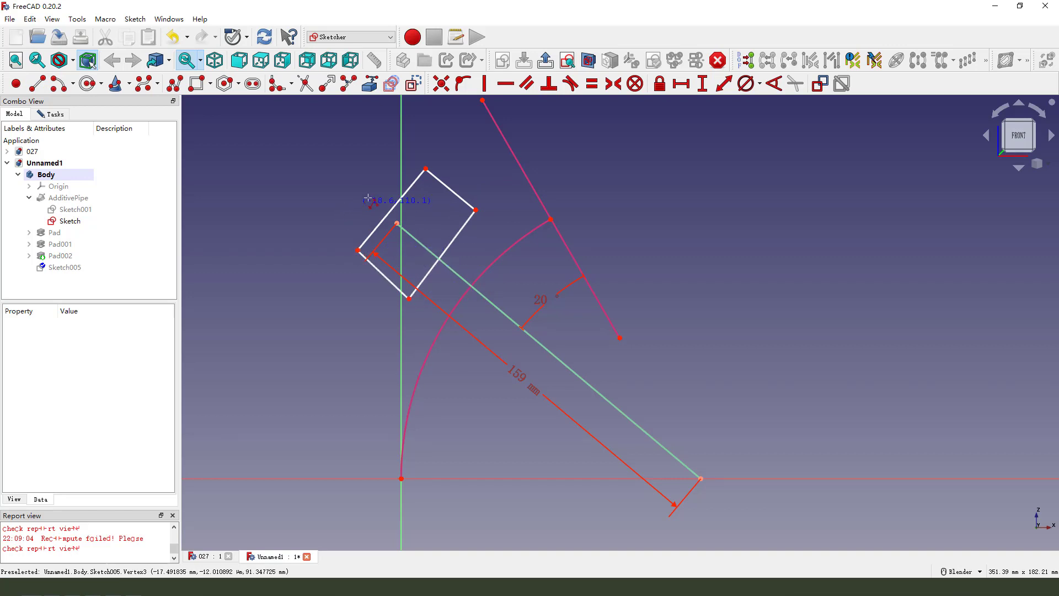
- Constrain the four-sided profile's adjacent sides perpendicular to each other so that it forms a rectangle
left_click(420, 178)
left_click(549, 84)
left_click(462, 209)
left_click(466, 224)
left_click(549, 84)
left_click(436, 263)
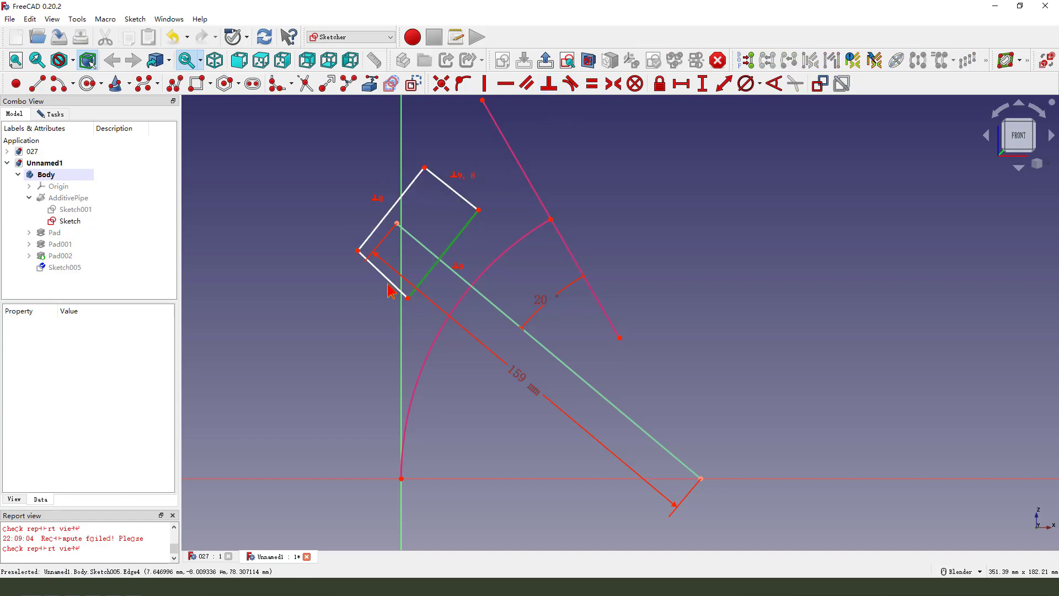
left_click(392, 287)
left_click(549, 84)
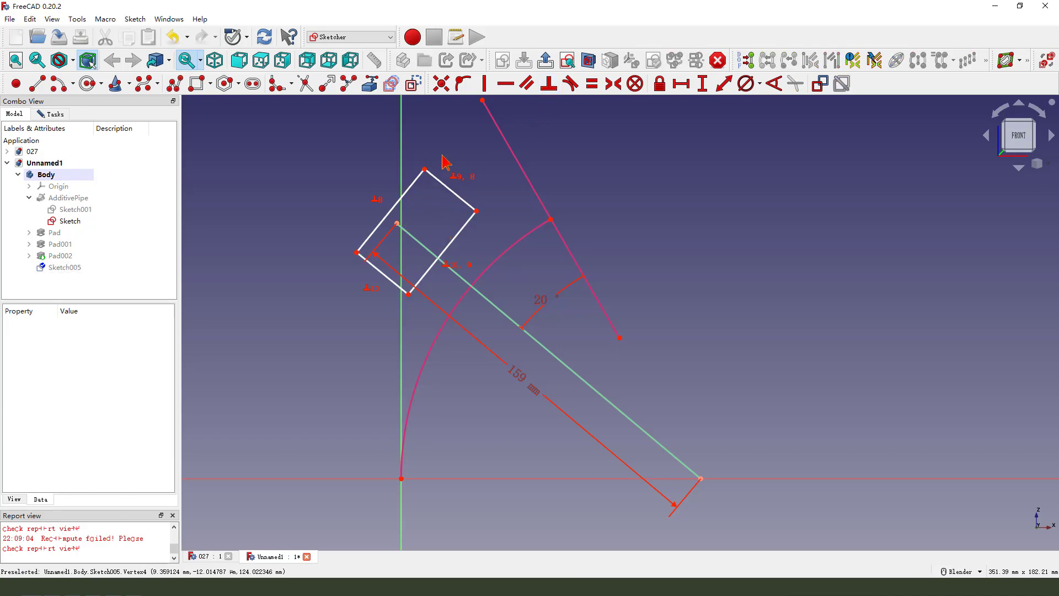
- Make the rectangle's two outer corners symmetric about the outer endpoint of the 159 mm line
key("ctrl+2")
left_click_drag(425, 169, 428, 148)
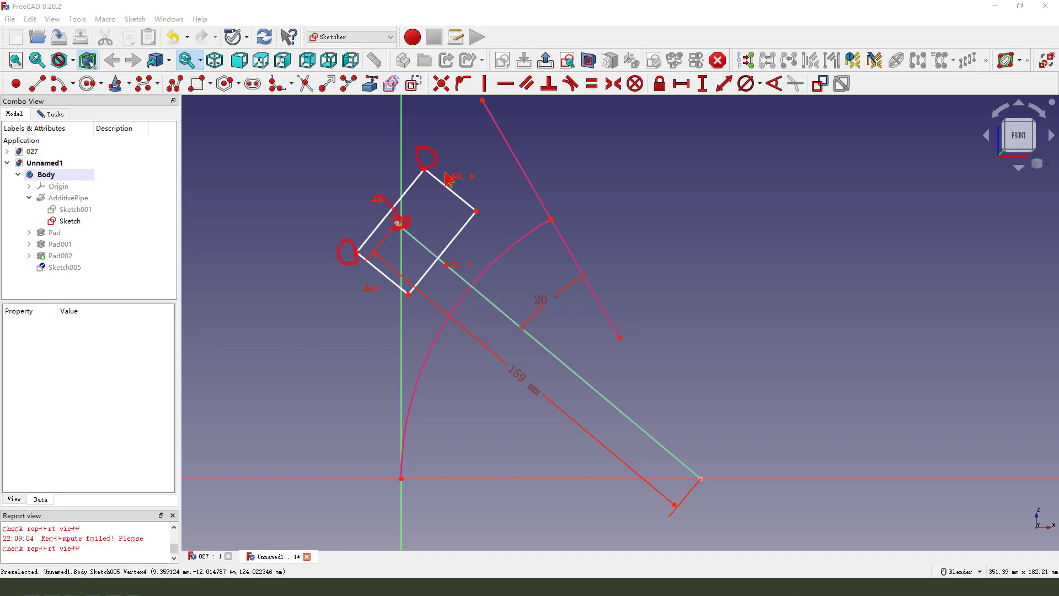
left_click(357, 253)
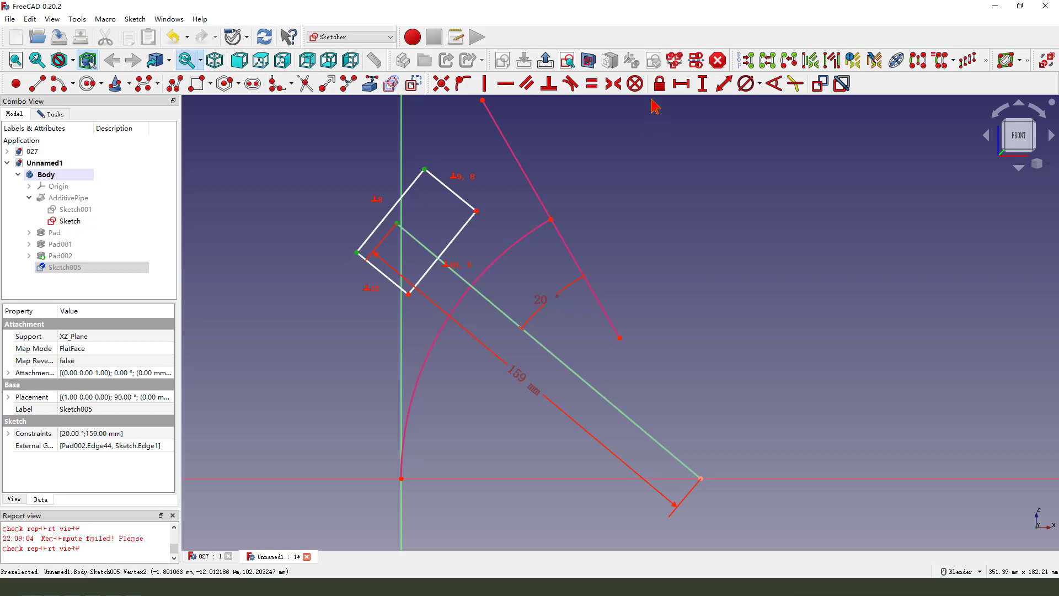
left_click(613, 83)
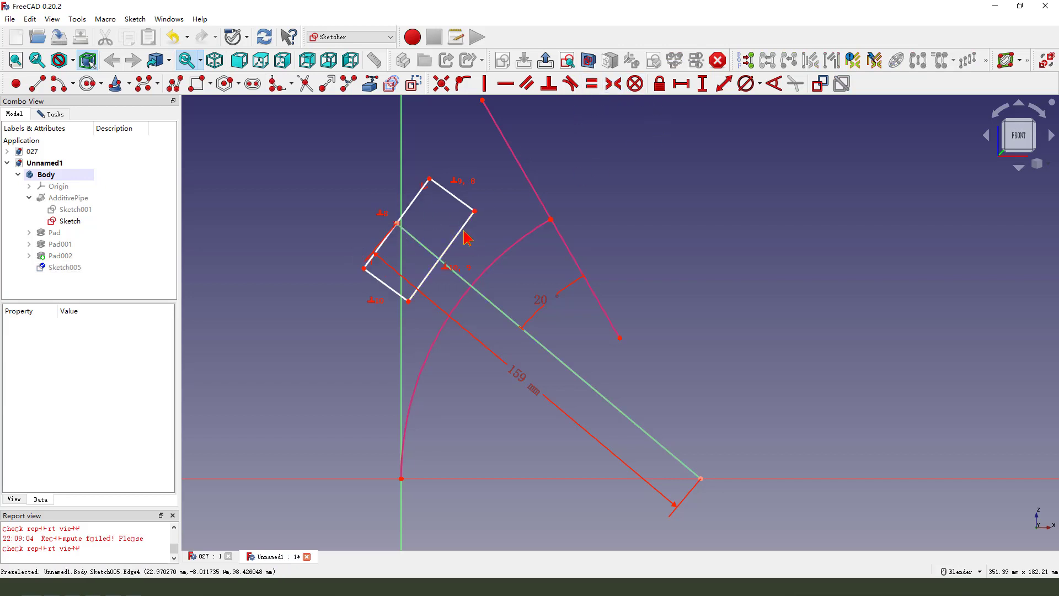
- Constrain the rectangle's inner side perpendicular to the 159 mm line
left_click(443, 252)
left_click(433, 255)
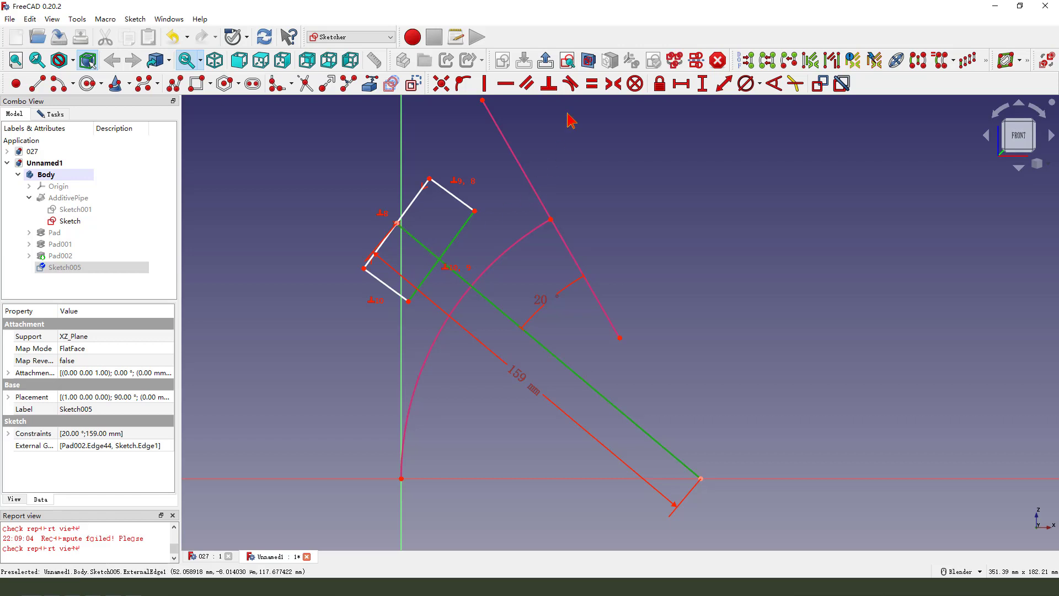
left_click(549, 85)
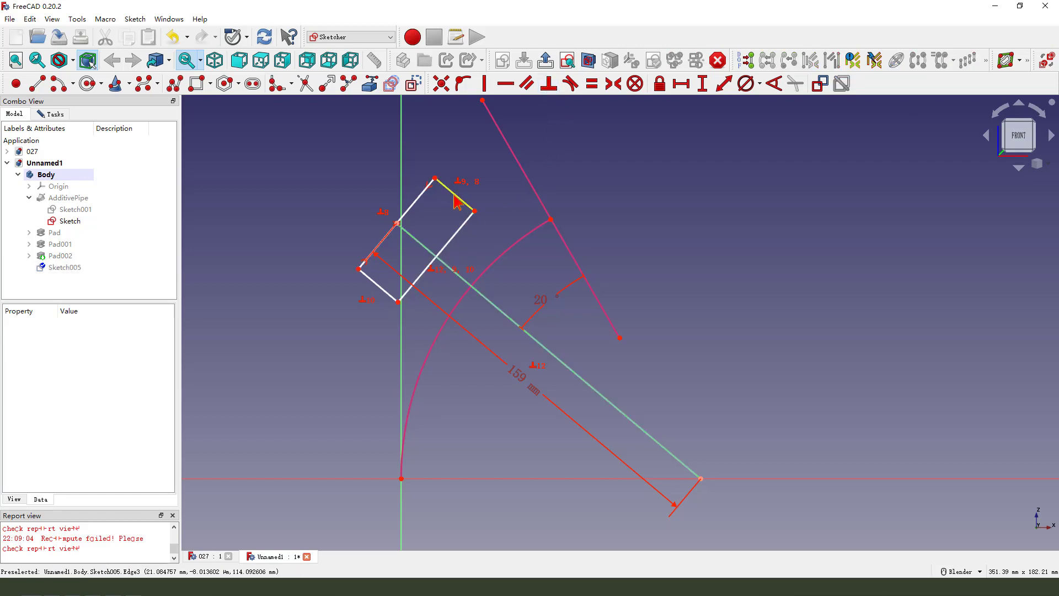
- Set the length of the rectangle's outer side to 32 mm
left_click(417, 200)
left_click(455, 195)
left_click(503, 182)
left_click(416, 202)
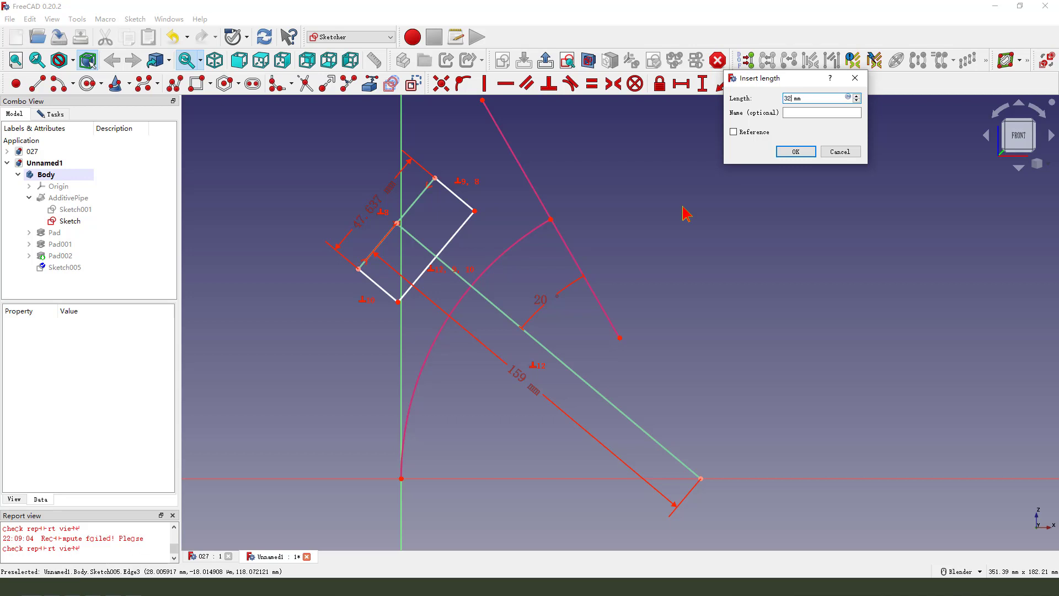
key("Return")
- Stretch the rectangle inward along the 159 mm line past the path arc and dimension its long side's length
mouse_move(443, 235)
left_mouse_down()
mouse_move(524, 273)
mouse_move(518, 298)
left_mouse_up()
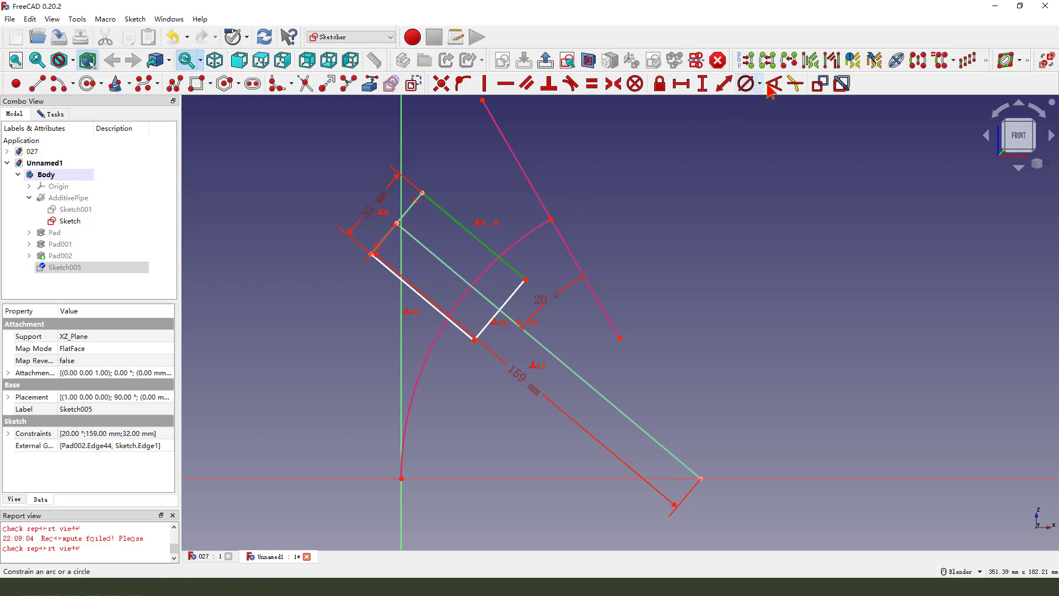
left_click(723, 84)
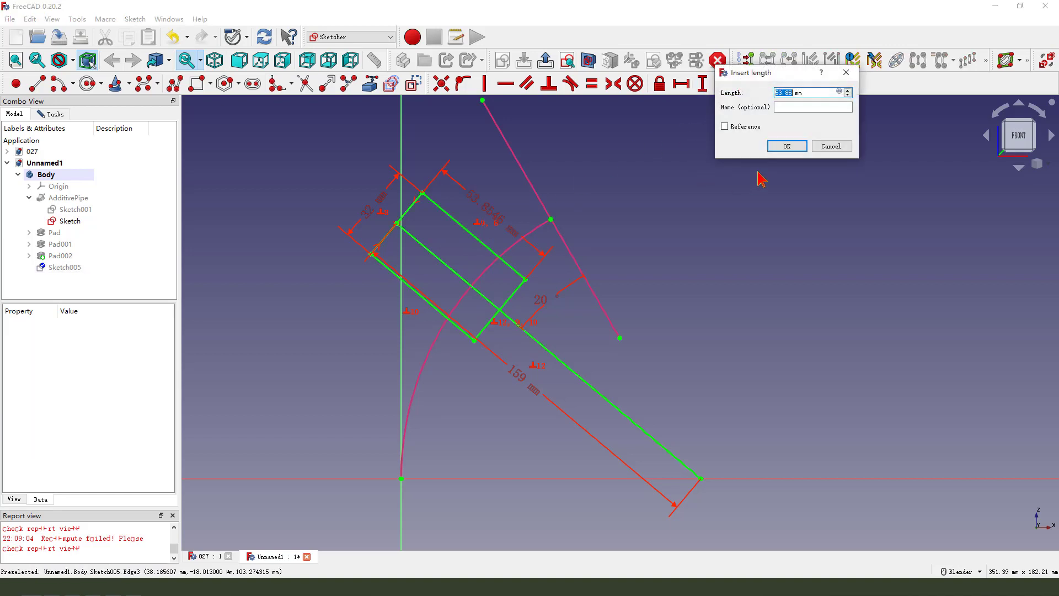
left_click(787, 146)
- Turn the 159 mm line into construction geometry, tidy the rectangle's dimension labels, and close the sketch
left_click(414, 84)
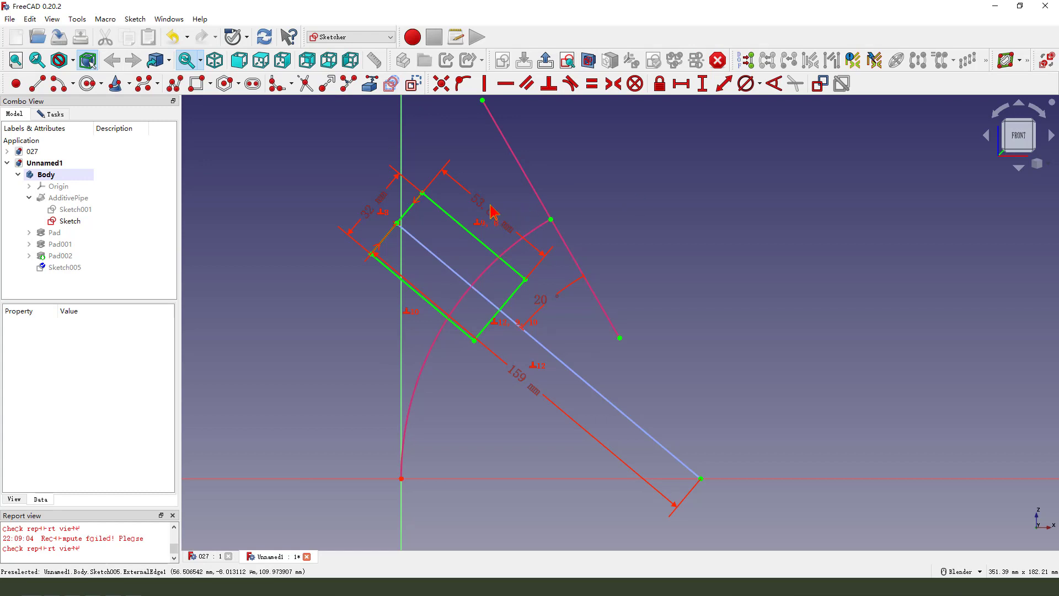
left_click_drag(489, 203, 494, 197)
left_click_drag(378, 202, 371, 196)
left_click(545, 60)
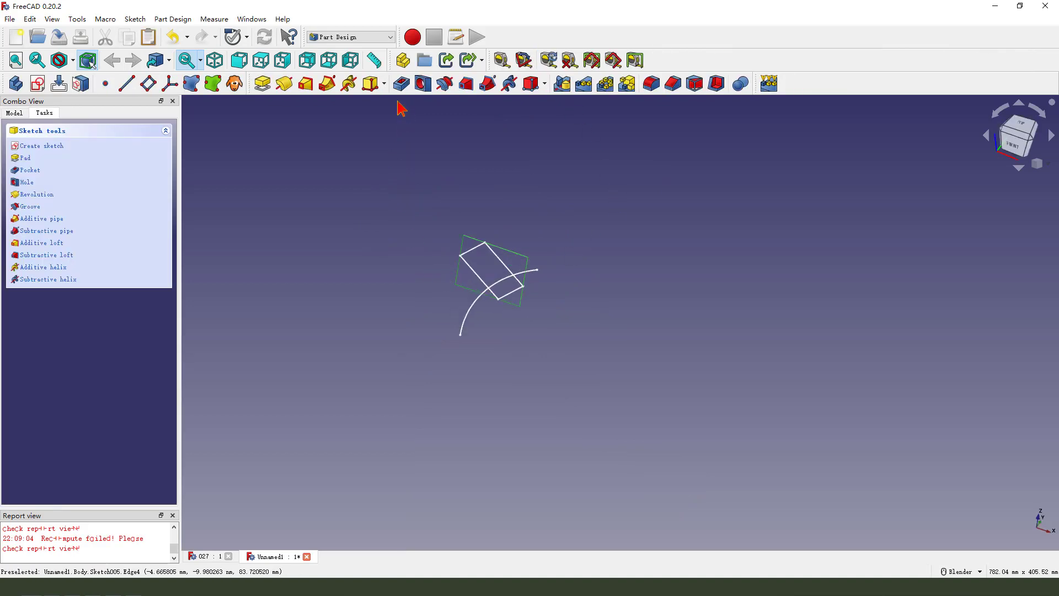
- Pad the rectangular boss sketch 32 mm, symmetric to its plane
left_click(262, 83)
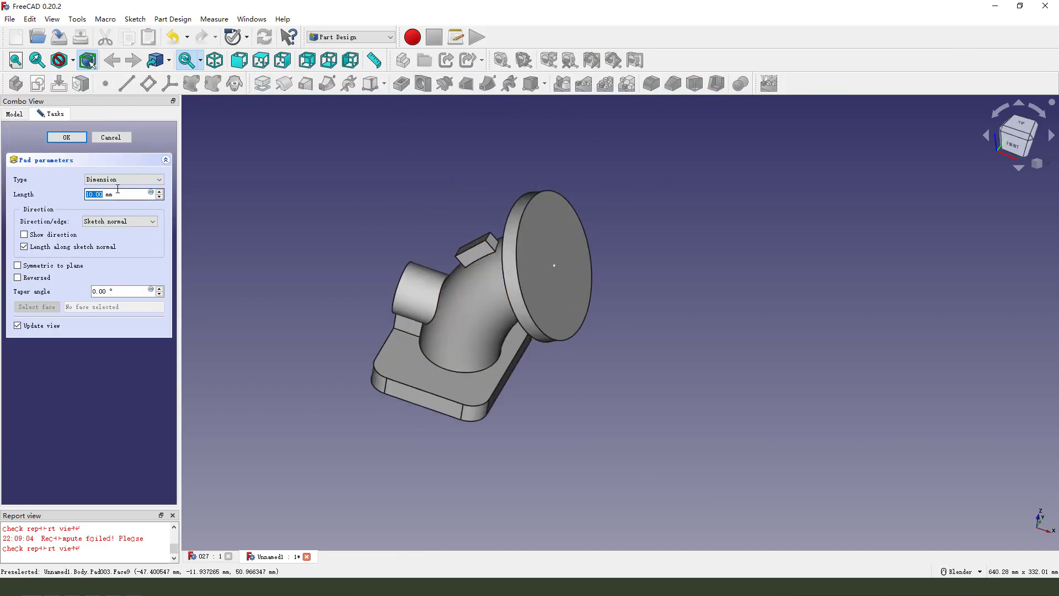
left_click(111, 181)
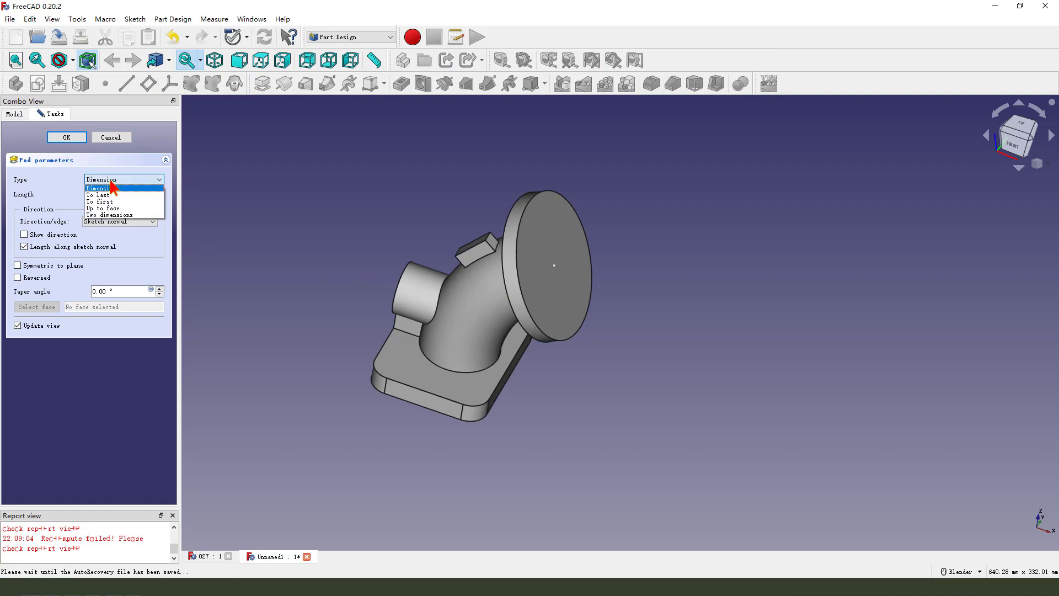
left_click(110, 188)
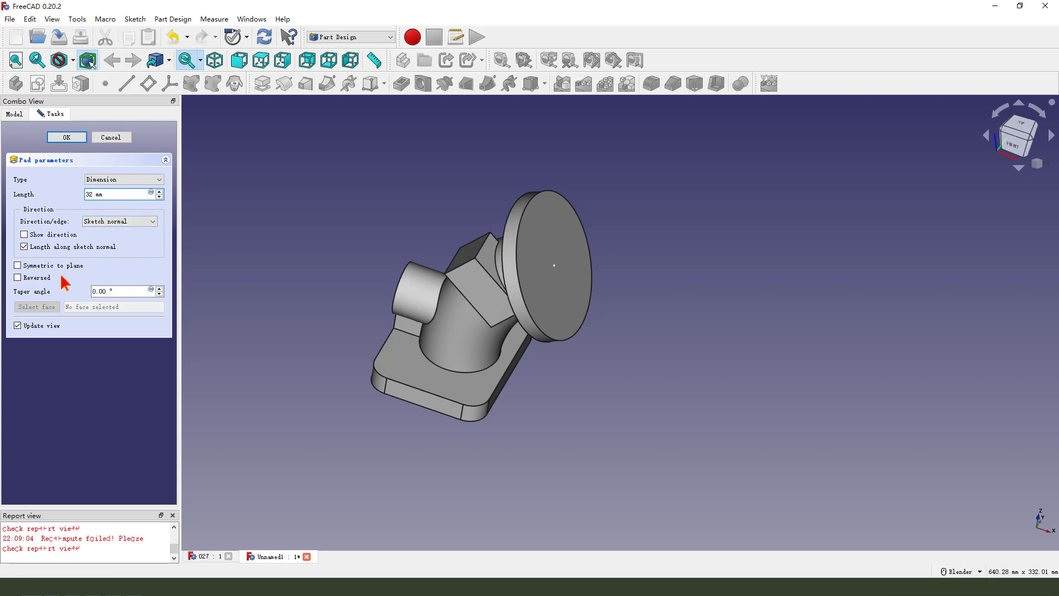
left_click(16, 266)
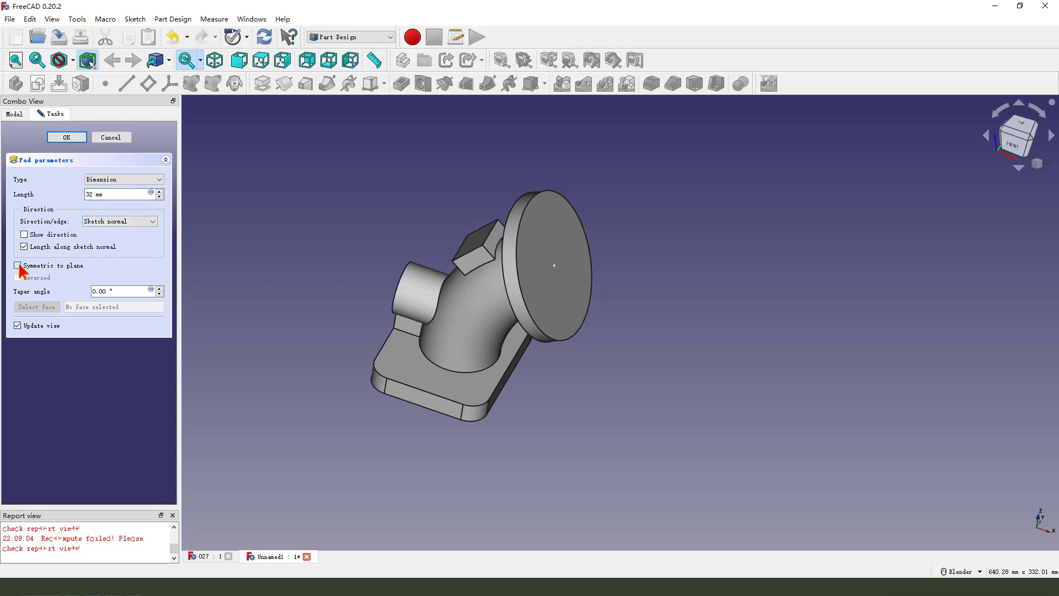
middle_click_drag(488, 305, 528, 313)
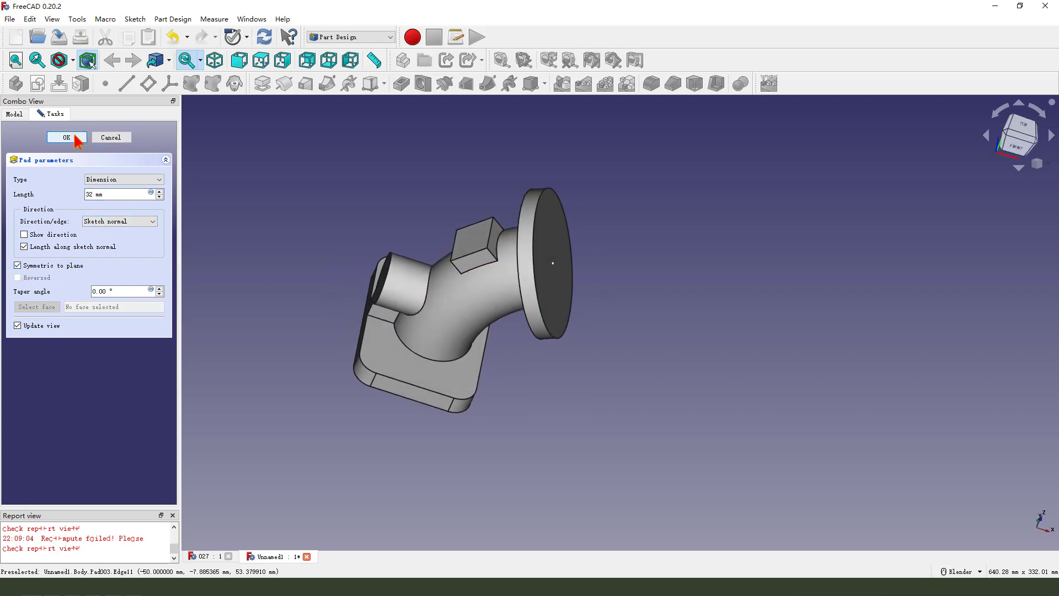
left_click(67, 138)
- Fillet the four short corner edges of the rectangular boss on the elbow
scroll(497, 218, "up", 2)
left_click(528, 227)
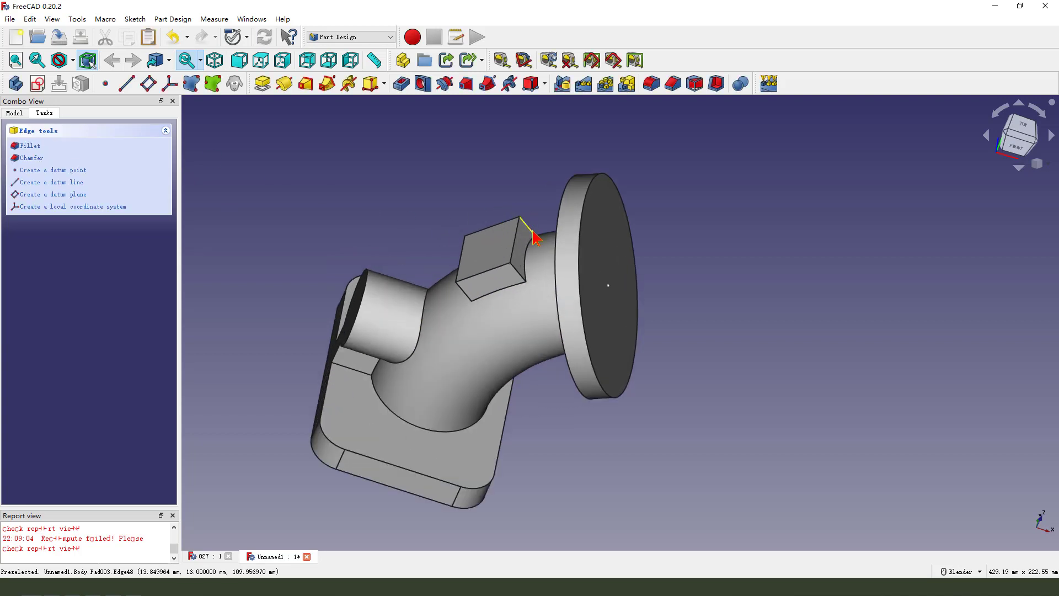
left_click(518, 272, "ctrl")
middle_click_drag(473, 295, 465, 258)
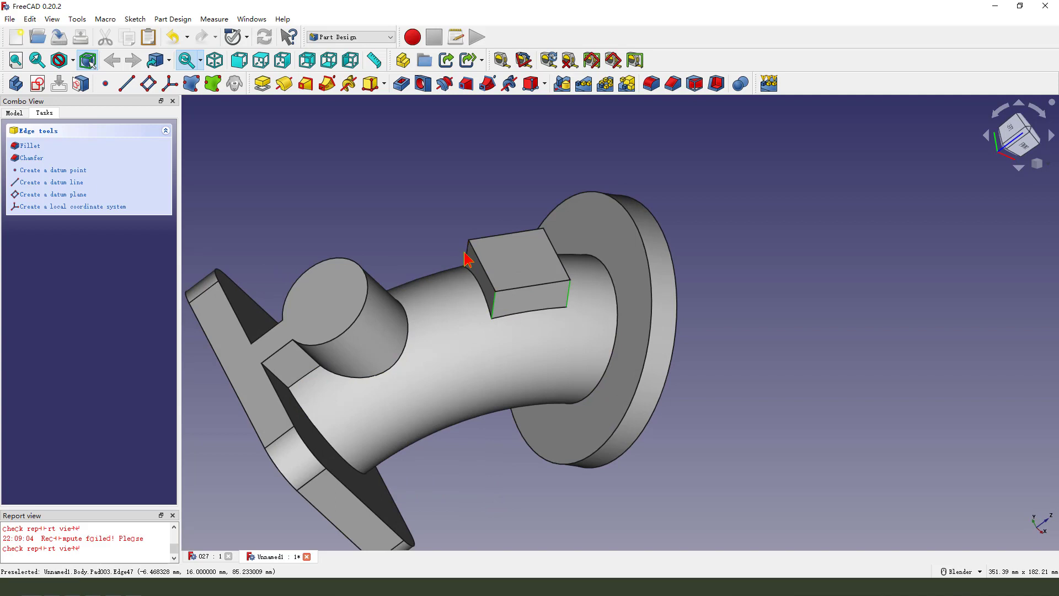
left_click(651, 84)
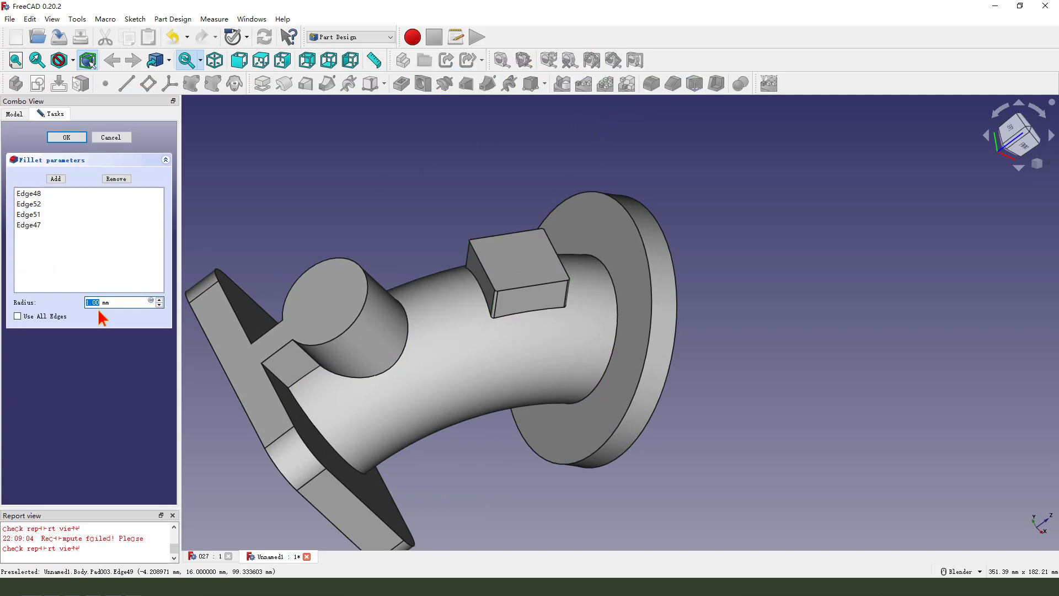
key("Return")
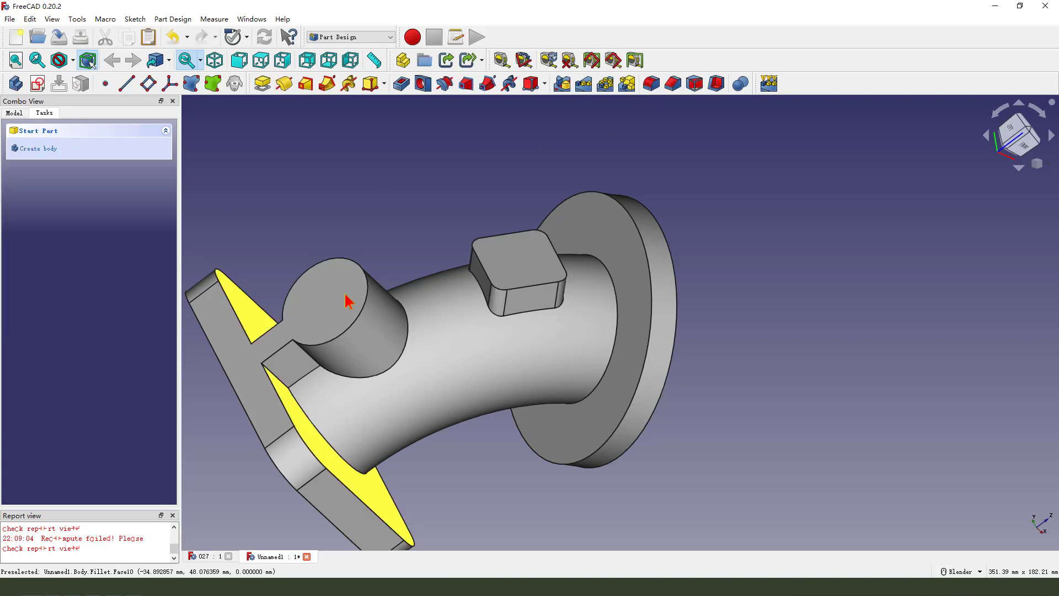
- Fillet the edge where the rectangular boss meets the elbow with a 3 mm radius
scroll(400, 289, "down", 2)
middle_click_drag(551, 312, 401, 302)
scroll(498, 332, "down", 1)
scroll(486, 365, "up", 2)
middle_click_drag(511, 289, 511, 331)
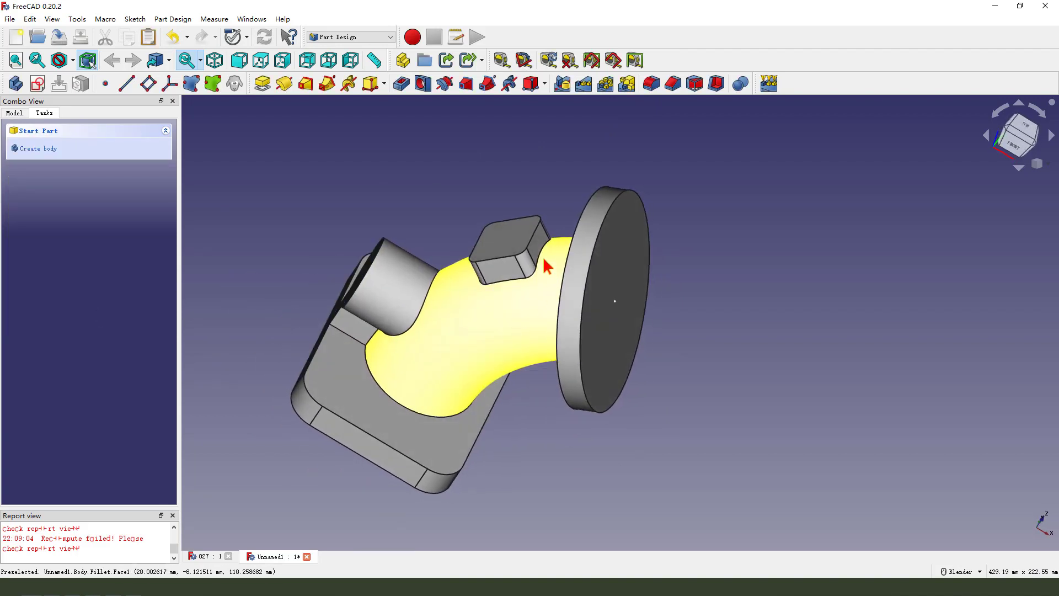
scroll(532, 273, "up", 3)
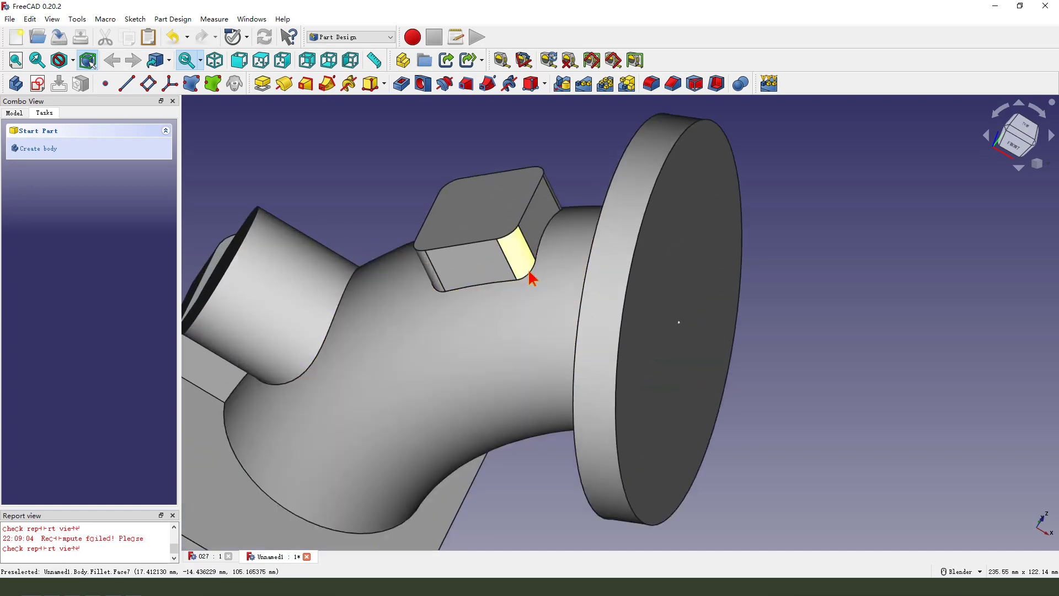
left_click(491, 291)
scroll(491, 290, "down", 2)
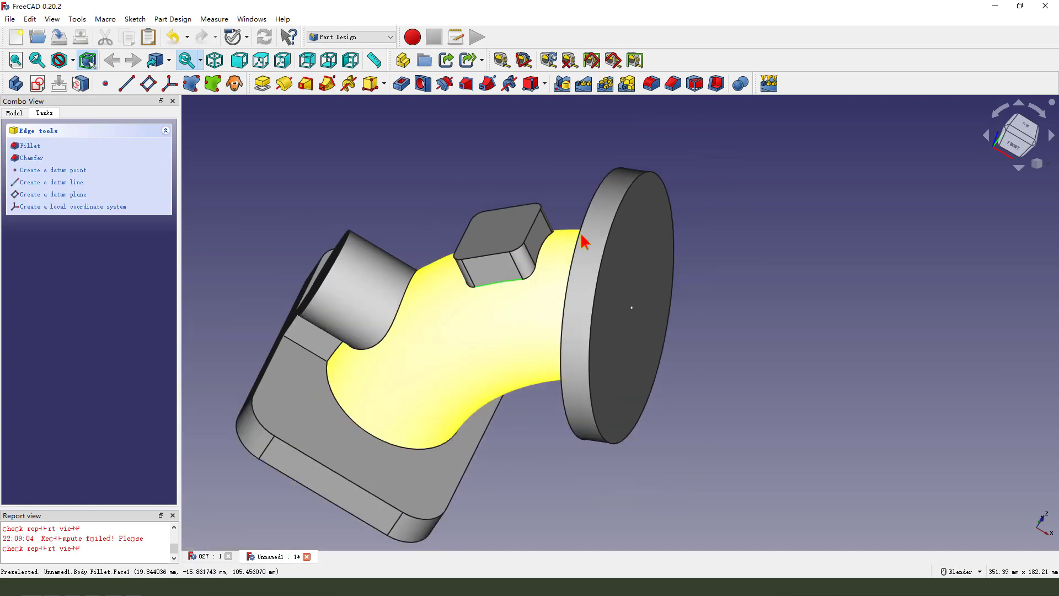
left_click(651, 83)
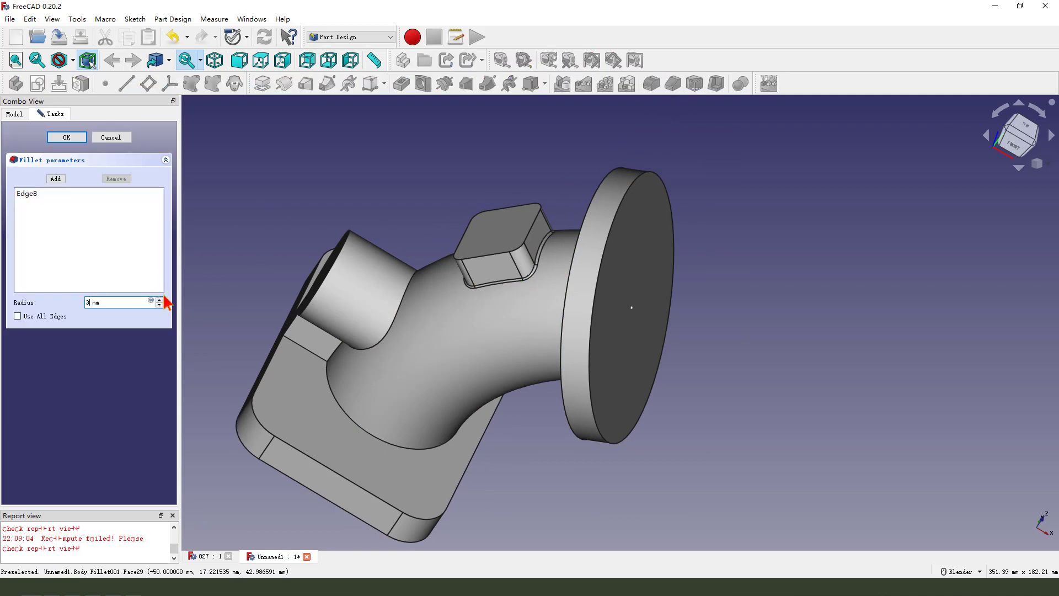
key("Return")
- Create a sketch on the round flange's outer face and reference the flange rim as external geometry
scroll(198, 204, "down", 5)
middle_click_drag(626, 348, 388, 324)
scroll(373, 314, "up", 2)
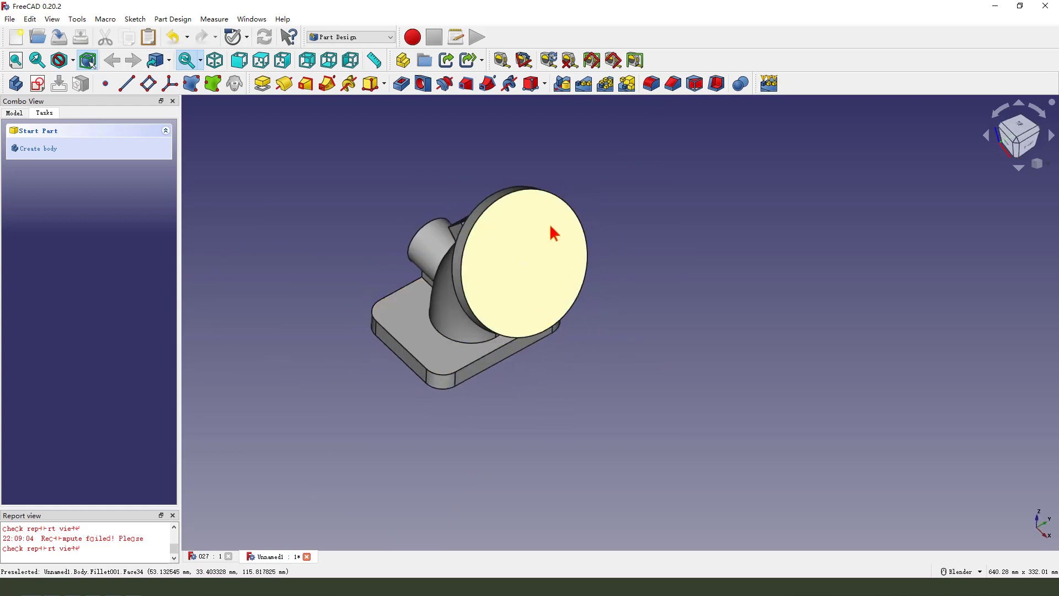
middle_click_drag(551, 227, 572, 277)
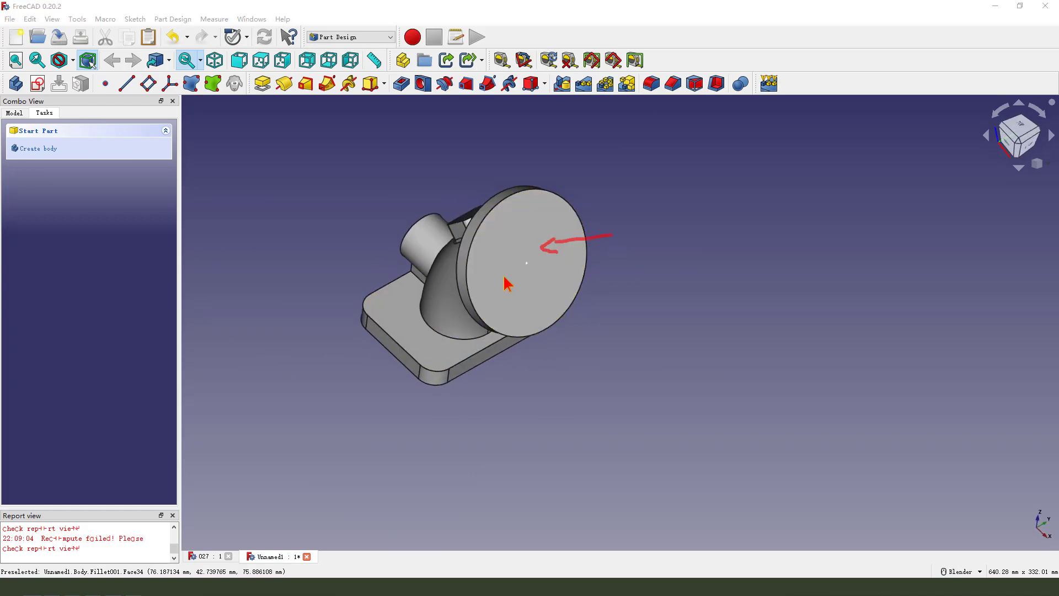
left_click(523, 223)
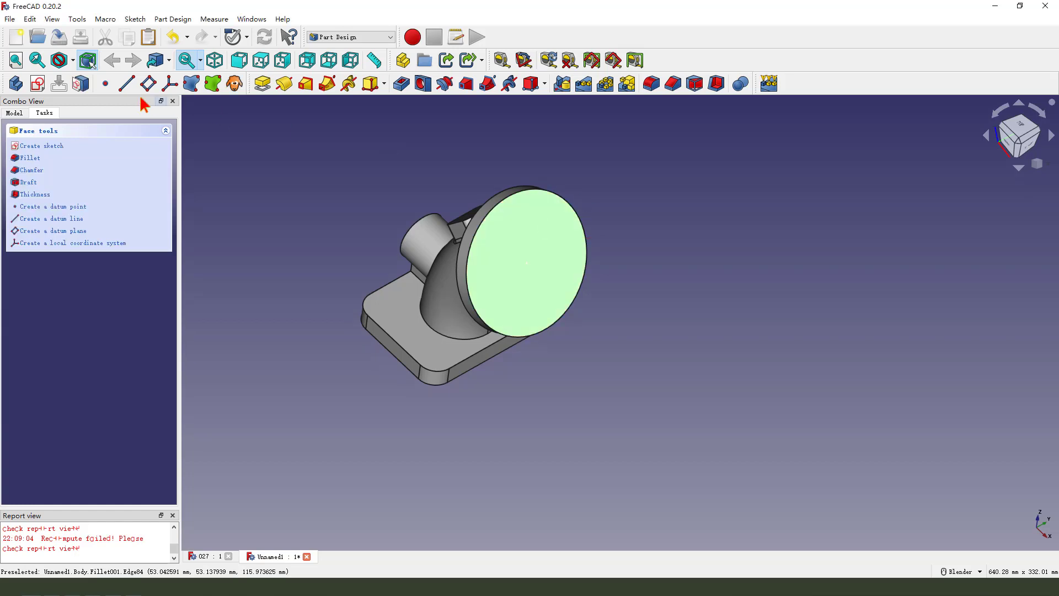
left_click(40, 86)
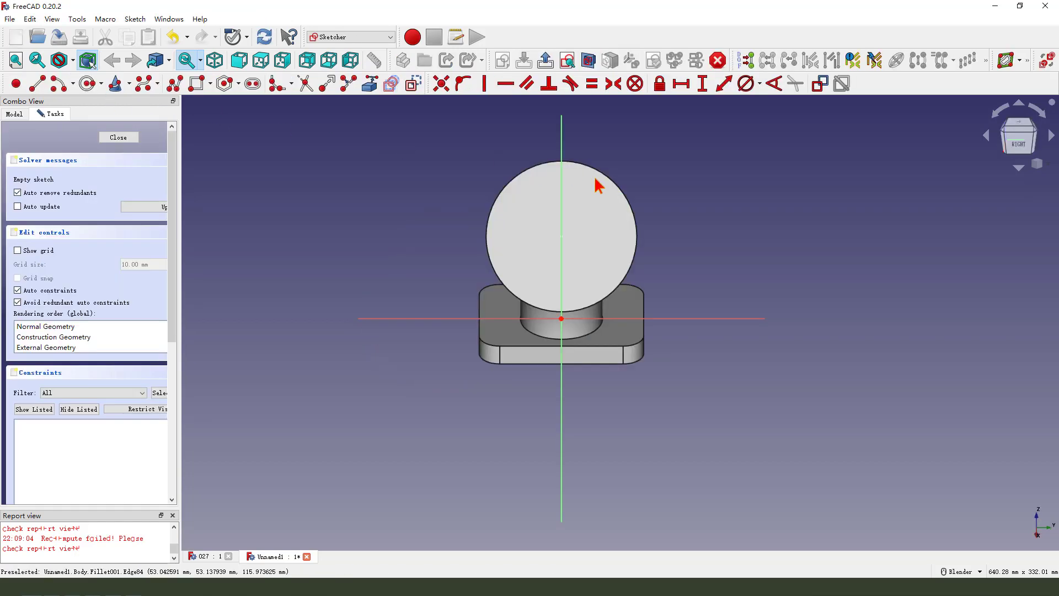
left_click(555, 171)
- Draw a circle concentric with the flange rim, set its diameter to 50 mm, and close the sketch
left_click(88, 83)
left_click(501, 269)
left_click(556, 260)
left_click(552, 245)
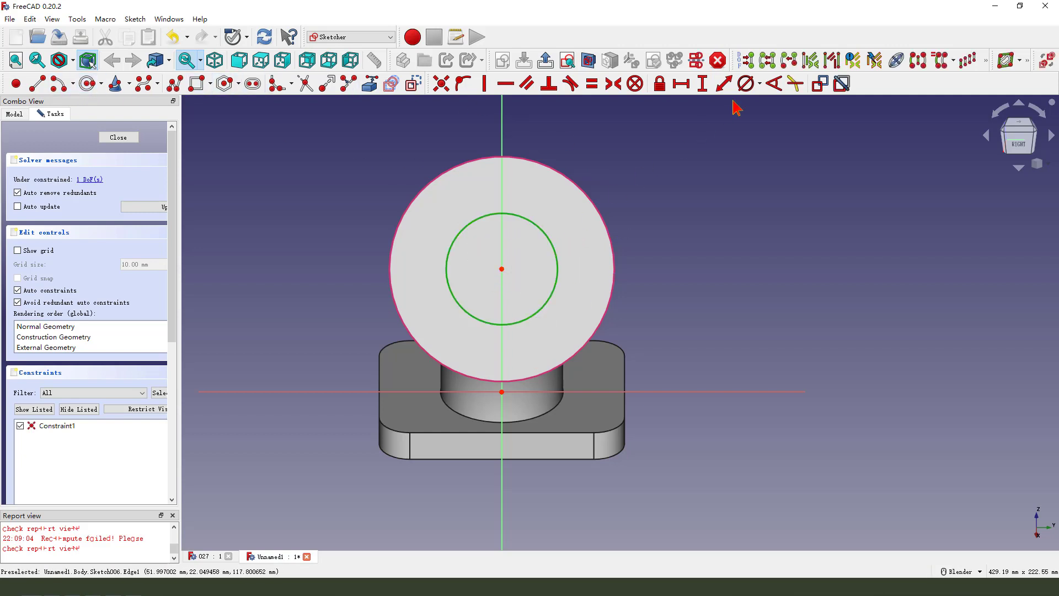
left_click(746, 84)
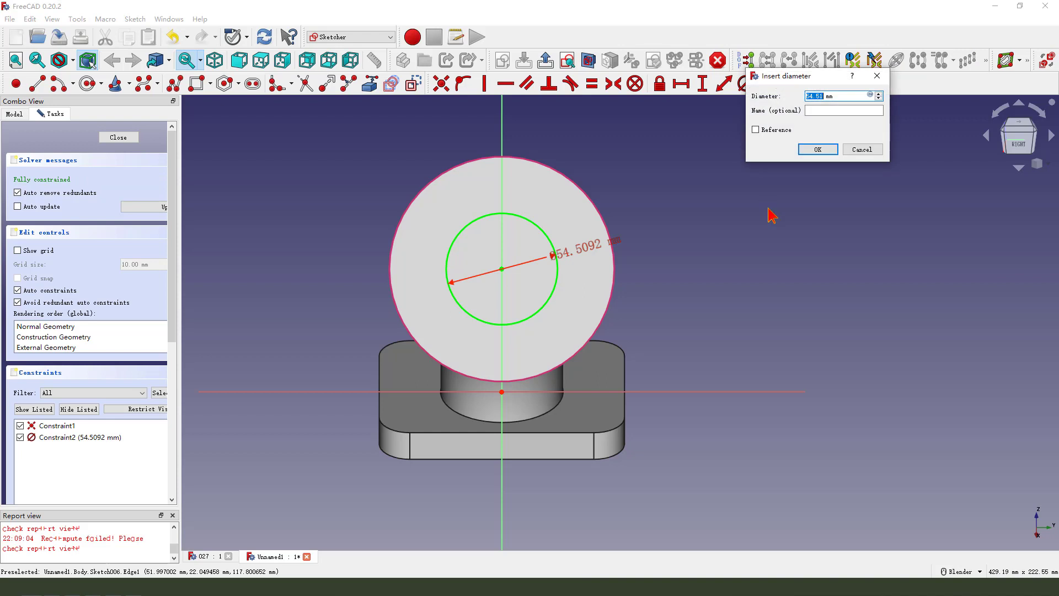
key("Return")
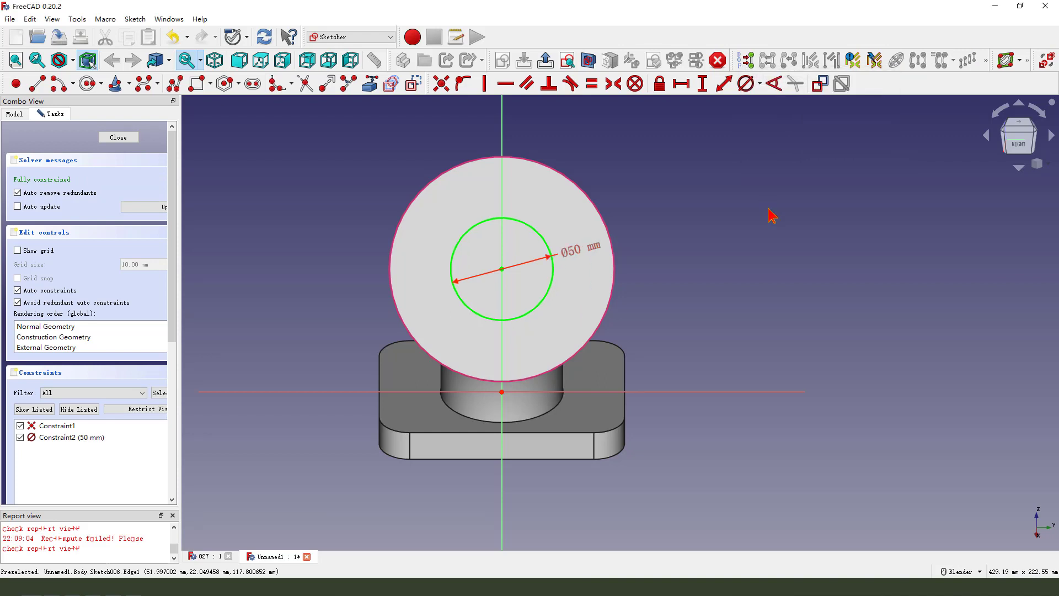
left_click(546, 59)
middle_click_drag(425, 380, 431, 348)
left_click(313, 280)
middle_click_drag(322, 285, 317, 286)
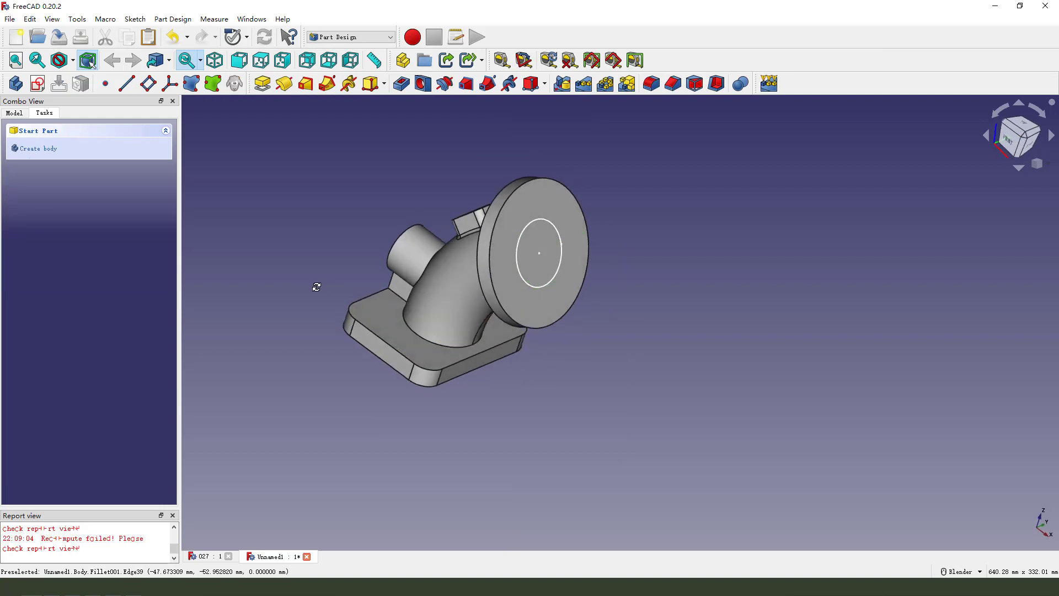
- Start a subtractive pipe using Sketch006, the 50 mm circle on the flange, as its profile
left_click(21, 113)
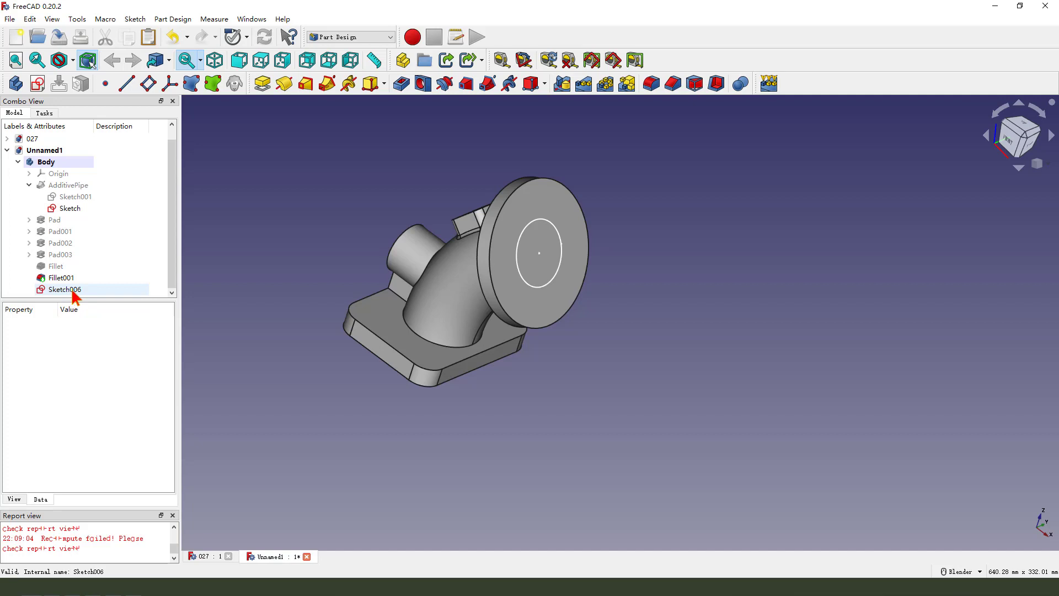
left_click(73, 292)
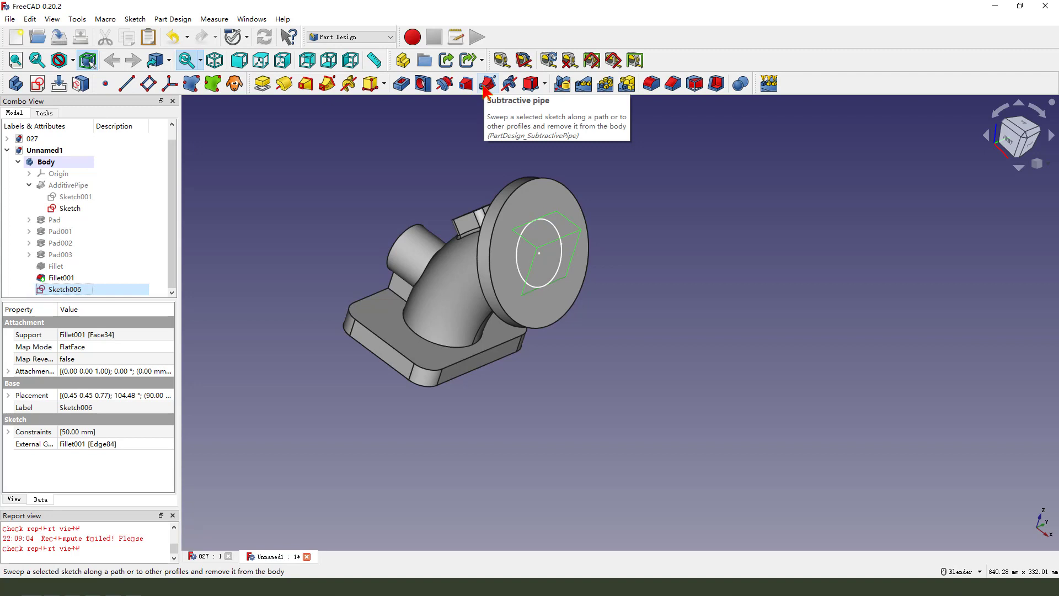
left_click(486, 86)
key("ctrl+alt+g")
mouse_move(40, 204)
left_mouse_down()
mouse_move(141, 181)
mouse_move(73, 195)
mouse_move(510, 257)
mouse_move(541, 286)
mouse_move(522, 264)
left_mouse_up()
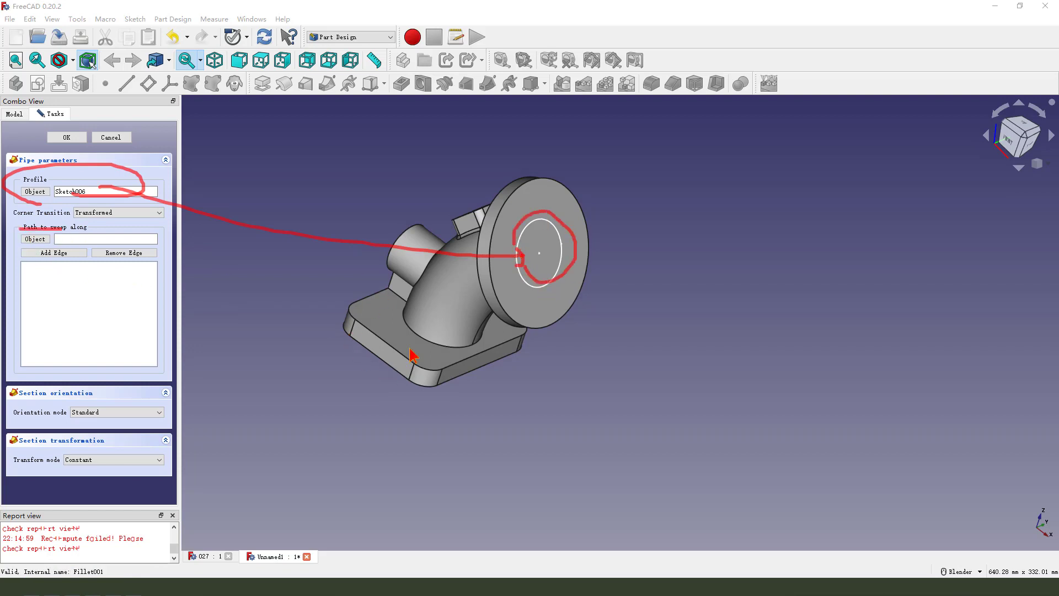
left_click_drag(431, 327, 508, 271)
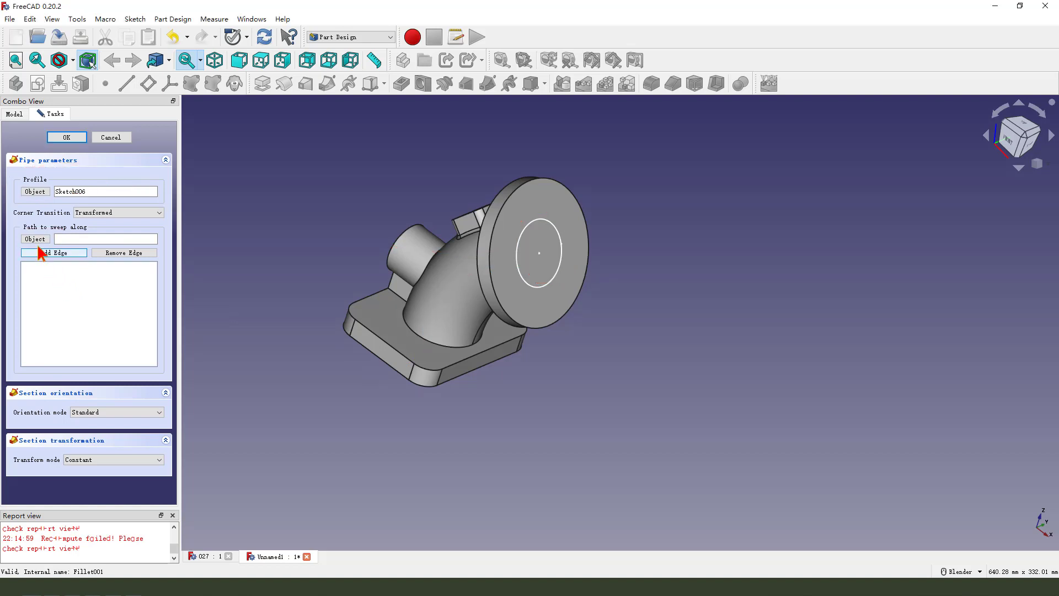
- Set the elbow's arc sketch as the subtractive pipe's path using wireframe display, and restore the As is display
left_click(73, 60)
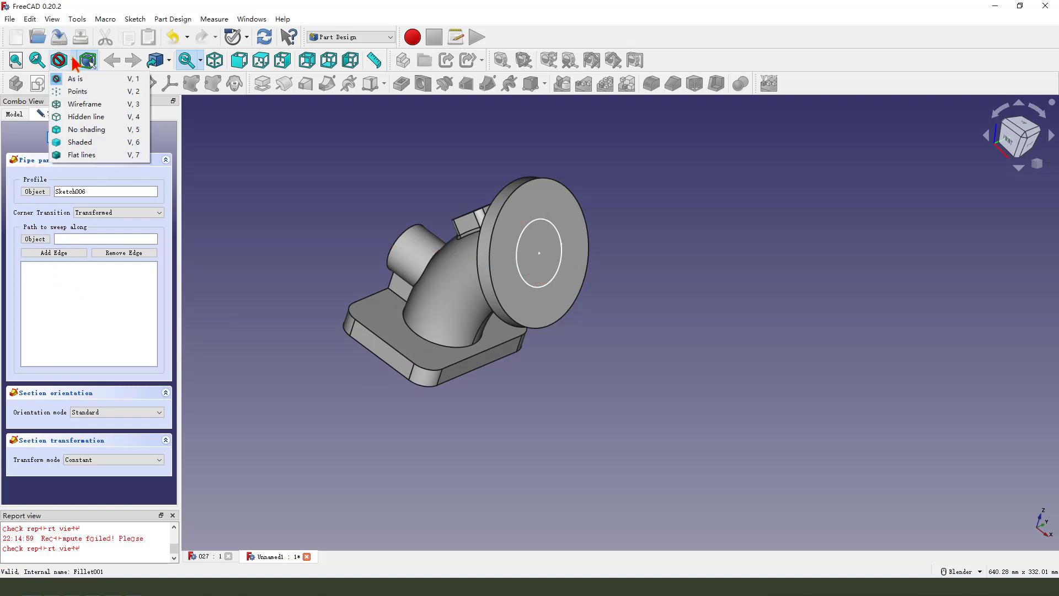
left_click(81, 104)
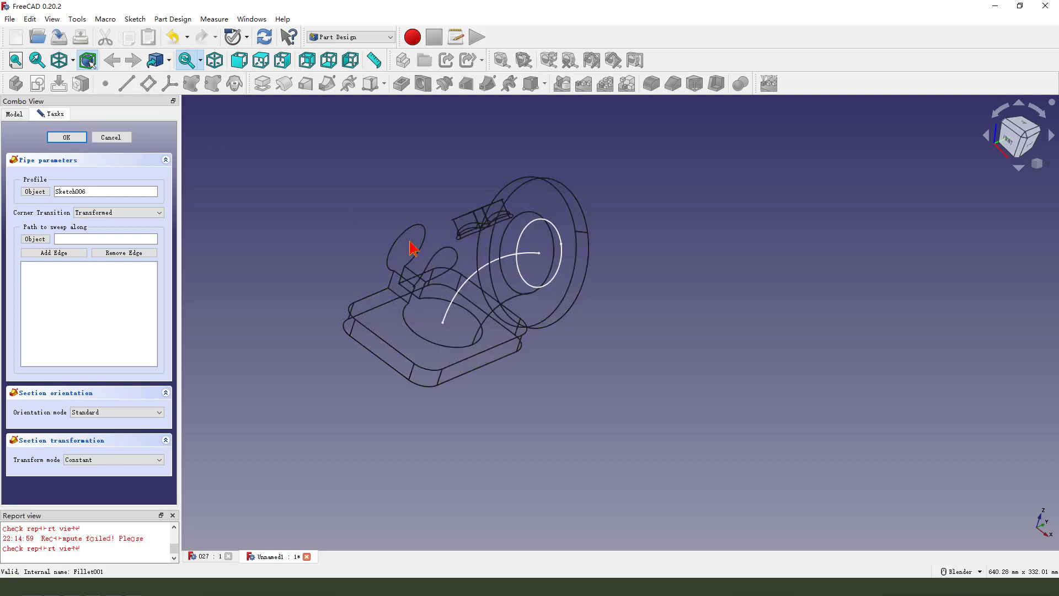
left_click(35, 239)
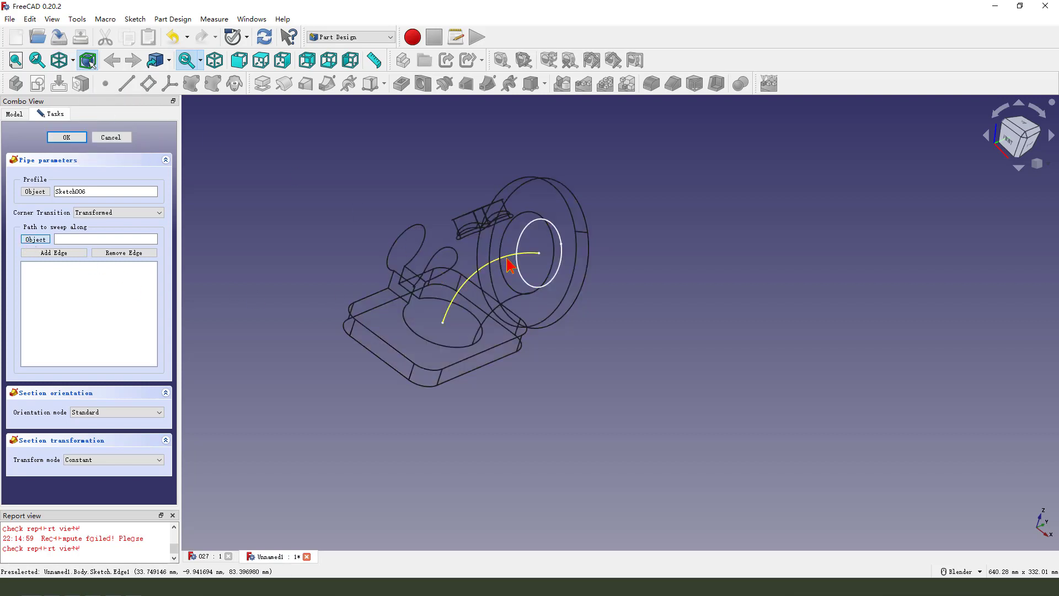
left_click(446, 316)
left_click(73, 61)
left_click(81, 80)
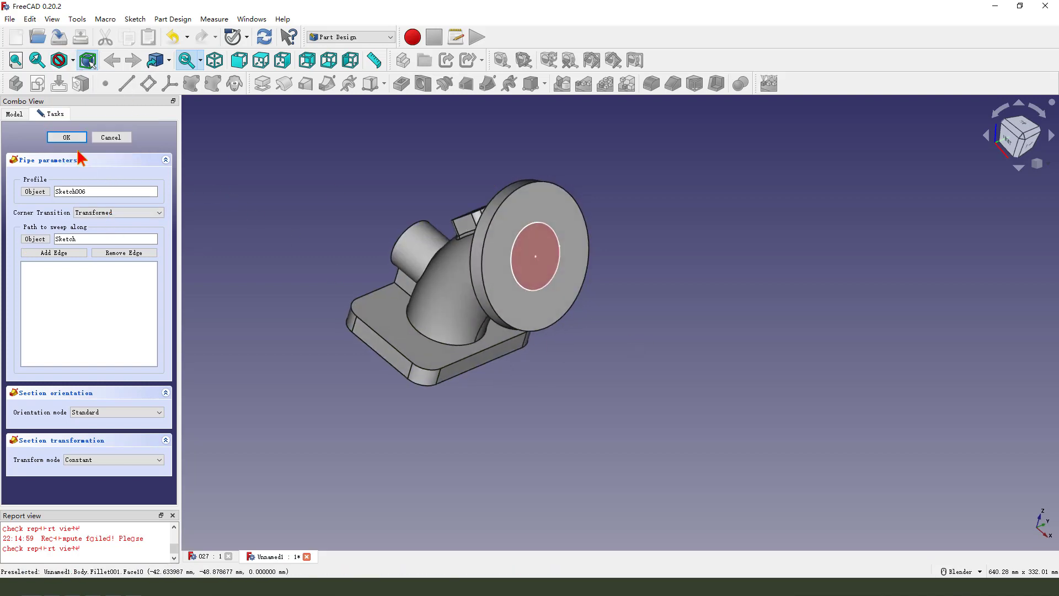
- Extend the bore from its closed lower end through the base plate with a Through all pocket
middle_click_drag(381, 367, 359, 383)
middle_click_drag(516, 295, 497, 249)
scroll(495, 276, "up", 2)
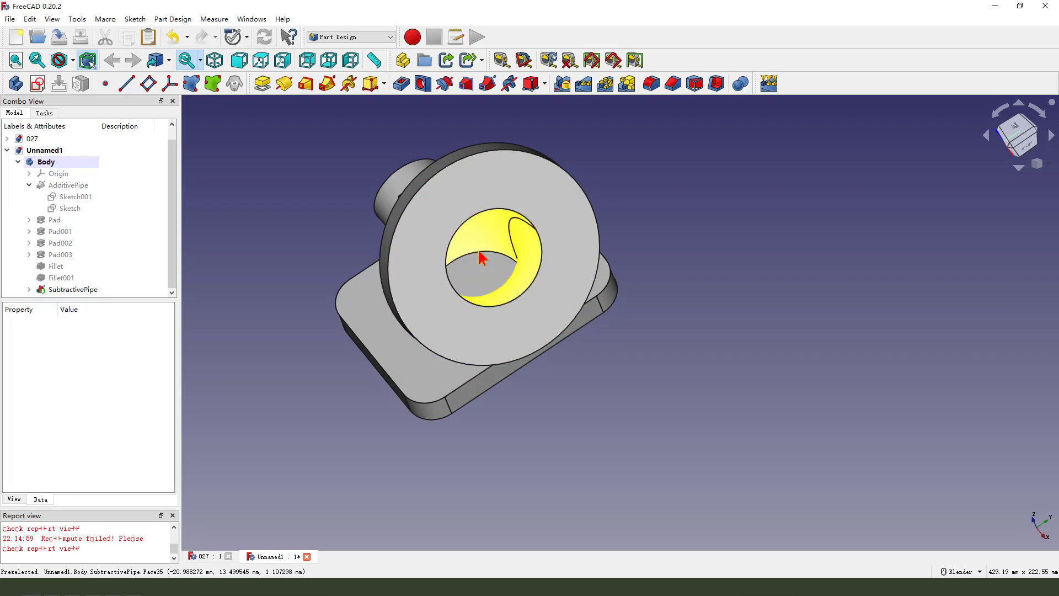
left_click(492, 262)
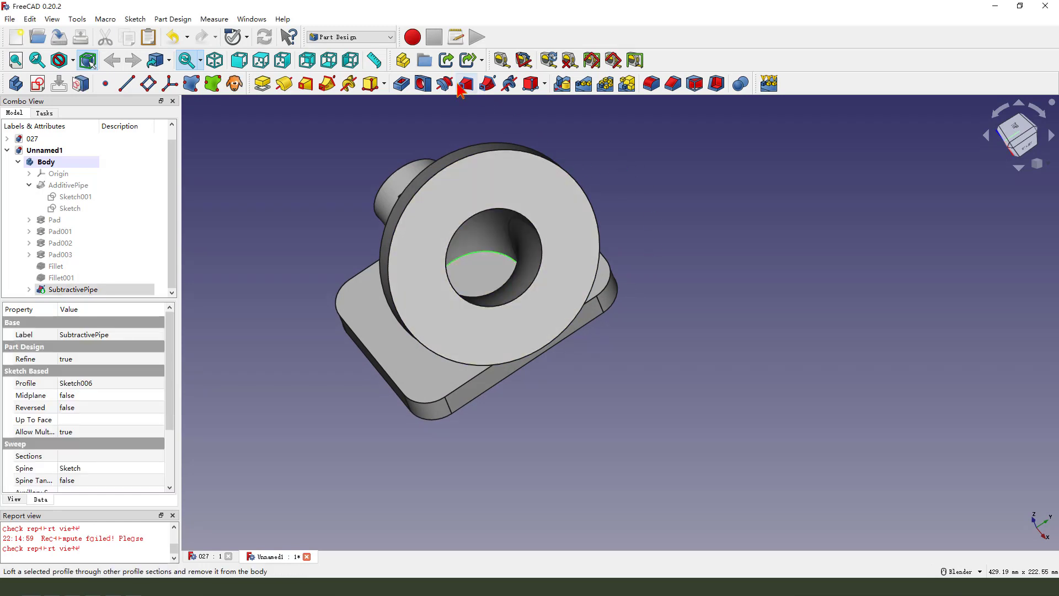
left_click(402, 84)
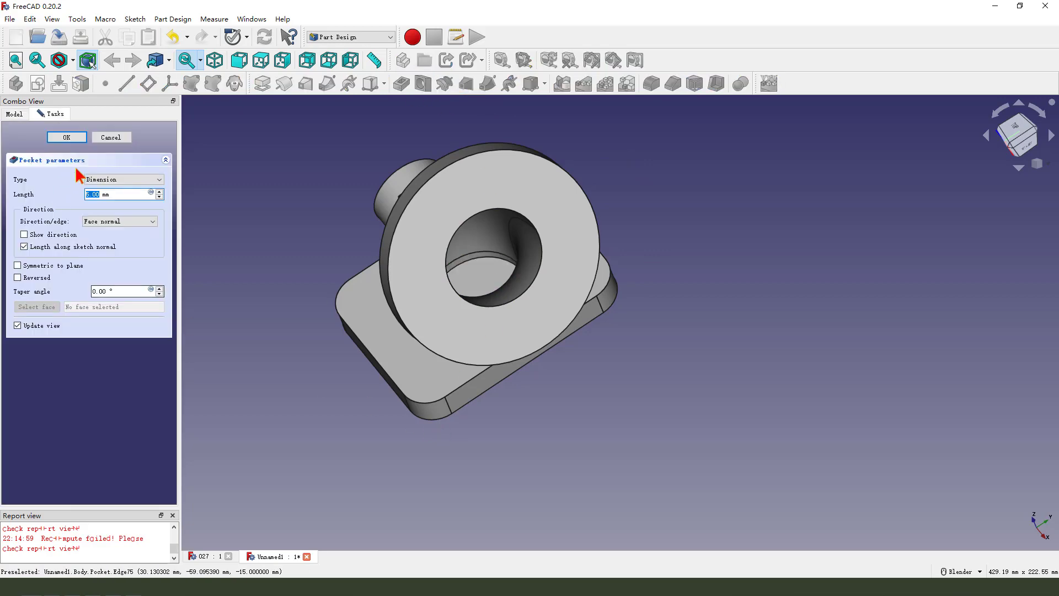
middle_click_drag(463, 362, 433, 371)
left_click(134, 180)
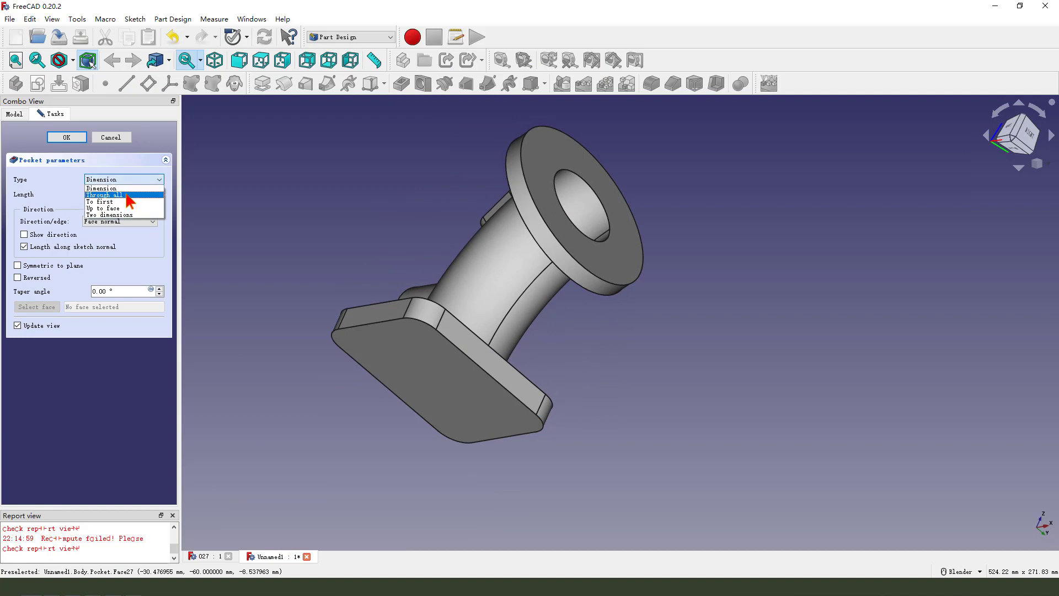
left_click(128, 196)
middle_click_drag(393, 379, 408, 359)
key("ctrl+2")
mouse_move(71, 179)
left_mouse_down()
mouse_move(144, 161)
mouse_move(112, 187)
mouse_move(432, 395)
left_mouse_up()
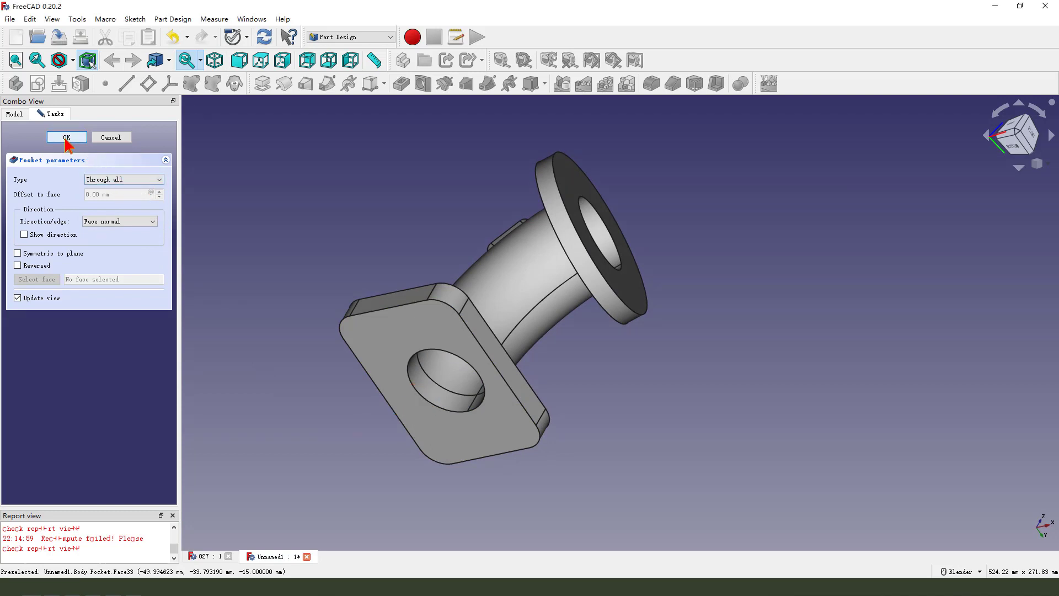
scroll(311, 323, "down", 1)
middle_click_drag(485, 364, 467, 379)
middle_click_drag(385, 376, 428, 343)
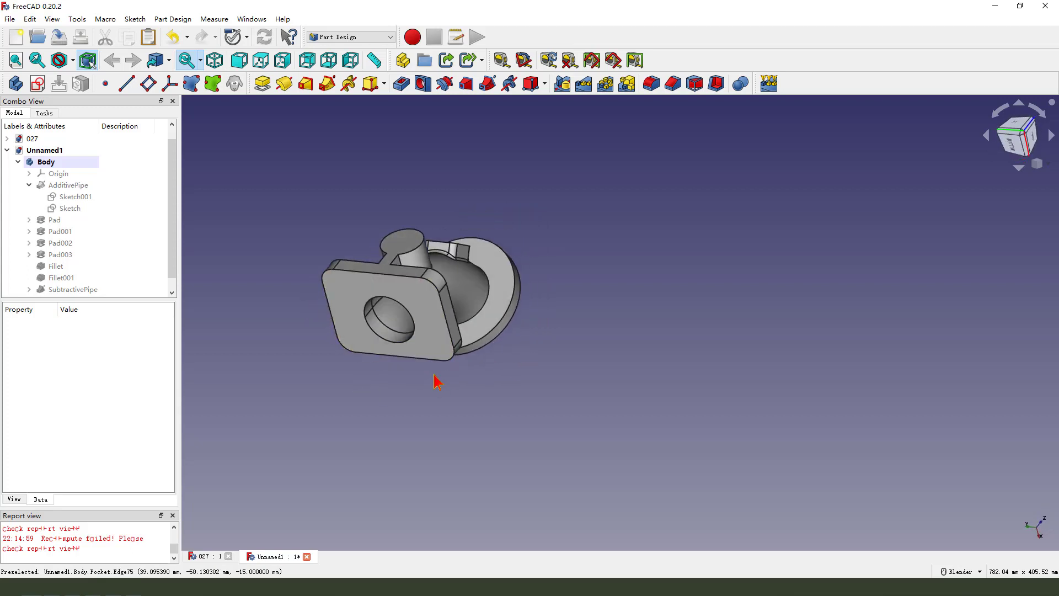
- Start a sketch on the base plate's underside and draw a wide rectangle across the bore, extending past both sides of the plate
scroll(306, 302, "up", 2)
left_click_drag(339, 201, 349, 270)
left_click(396, 284)
left_click(37, 84)
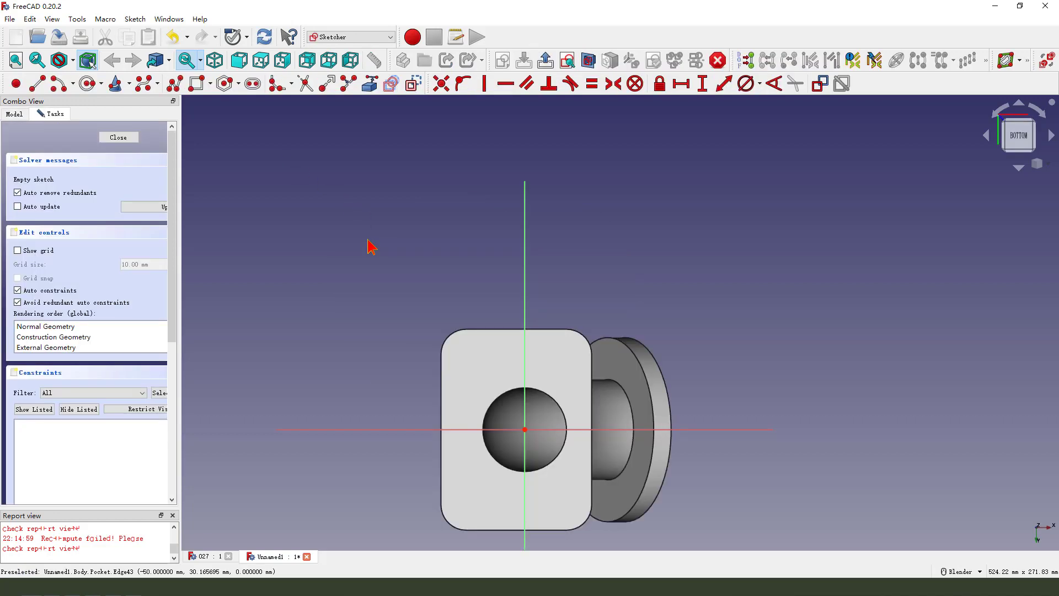
left_click(197, 83)
left_click(345, 301)
left_click(589, 374)
right_click(634, 356)
scroll(522, 357, "up", 1)
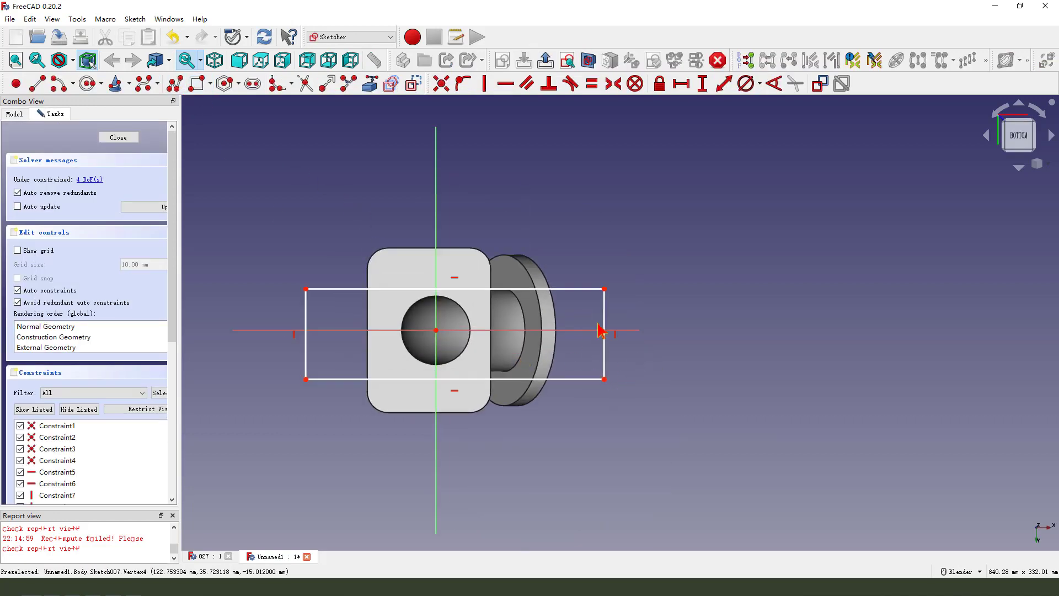
- Make the rectangle symmetric about the sketch origin and set its vertical side length to 70 mm
left_click(605, 289)
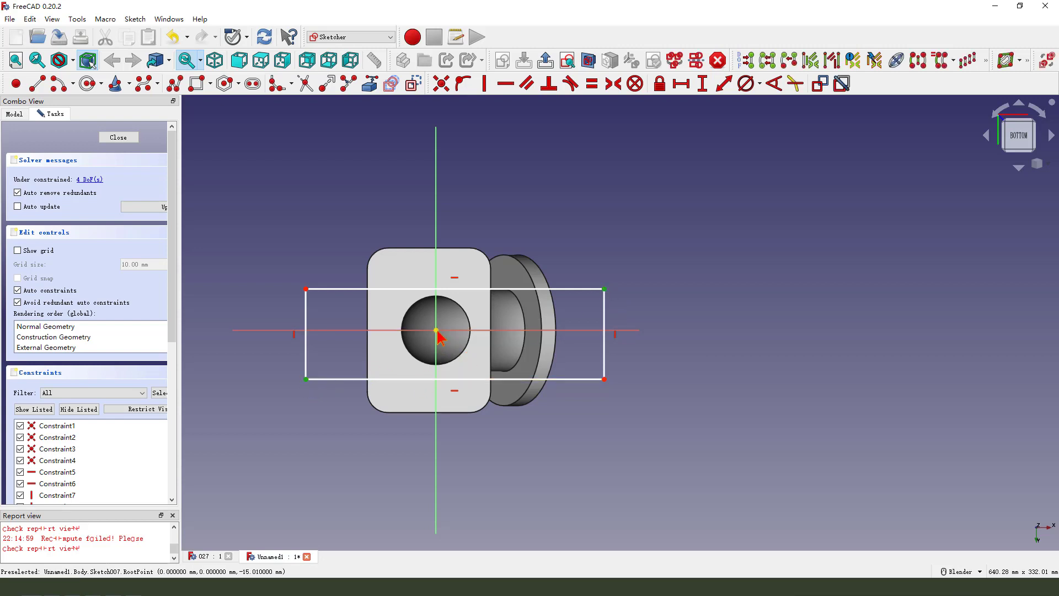
left_click(613, 84)
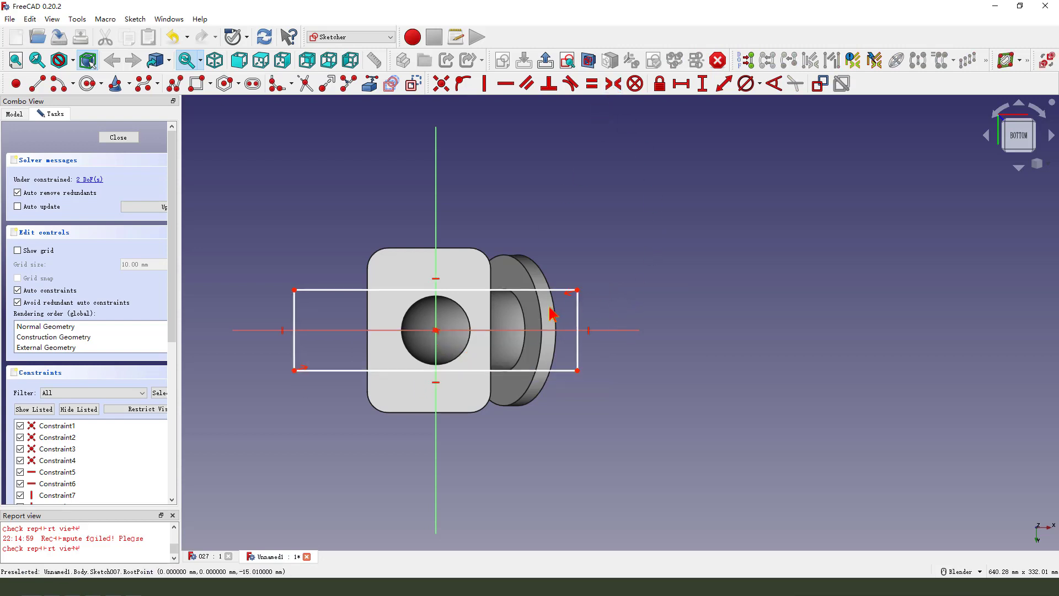
left_click(577, 323)
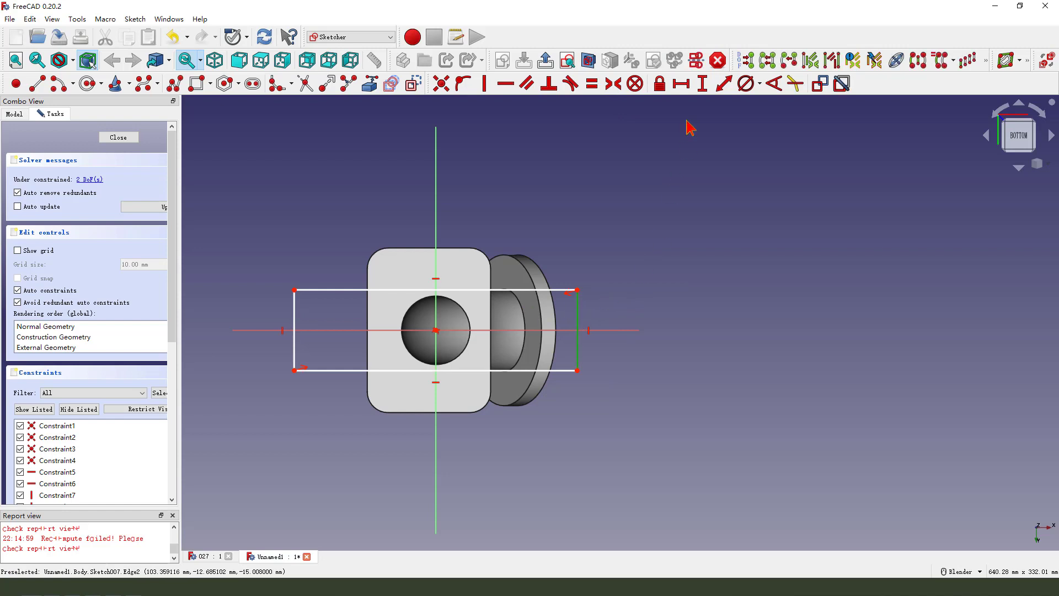
left_click(703, 84)
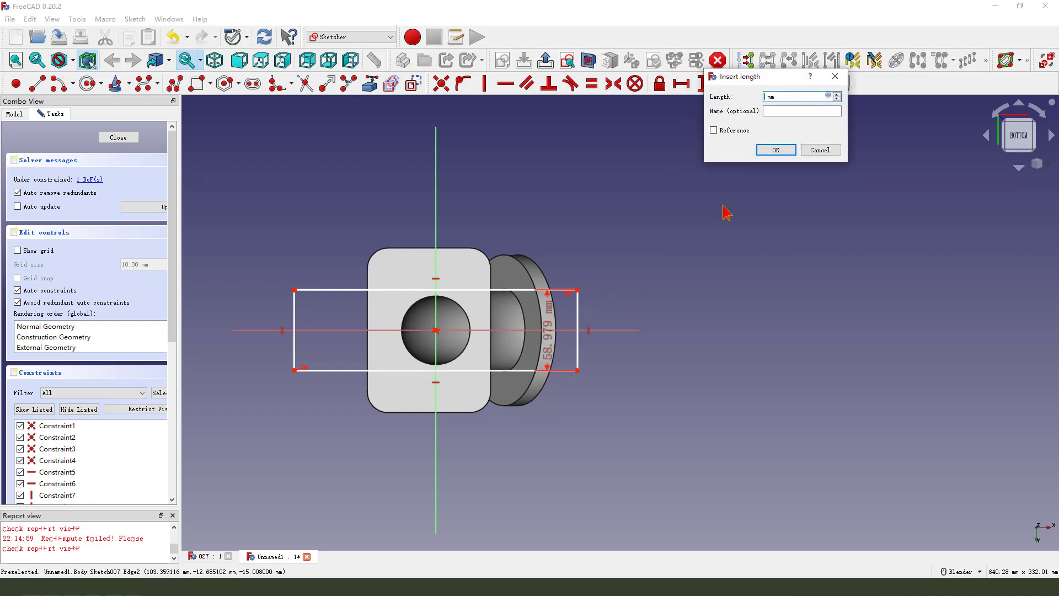
type("70")
key("Return")
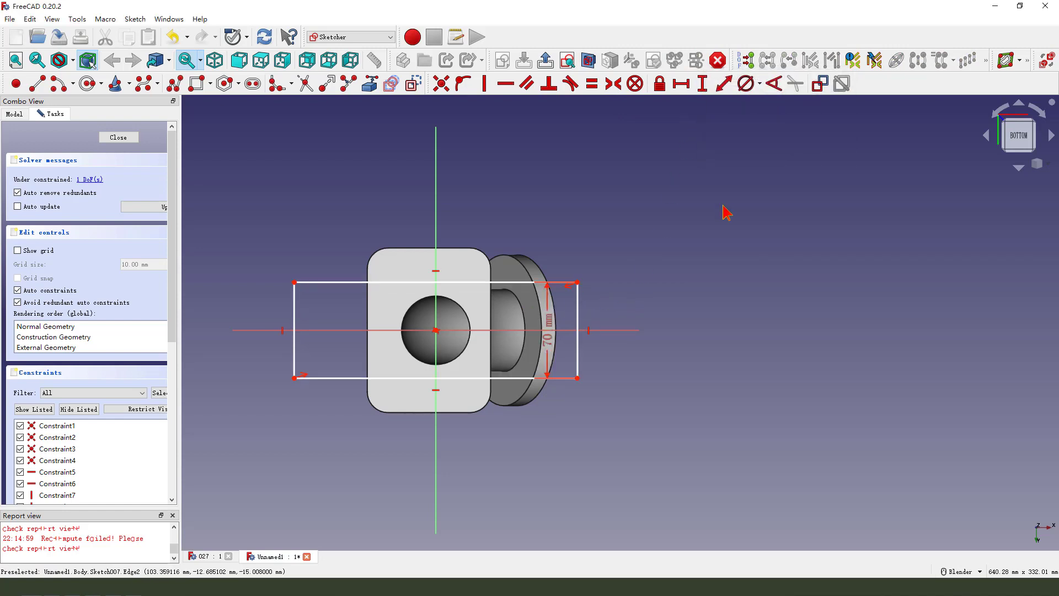
- Constrain the rectangle's horizontal length to 206.72 mm and close the sketch
left_click(489, 283)
left_click(681, 84)
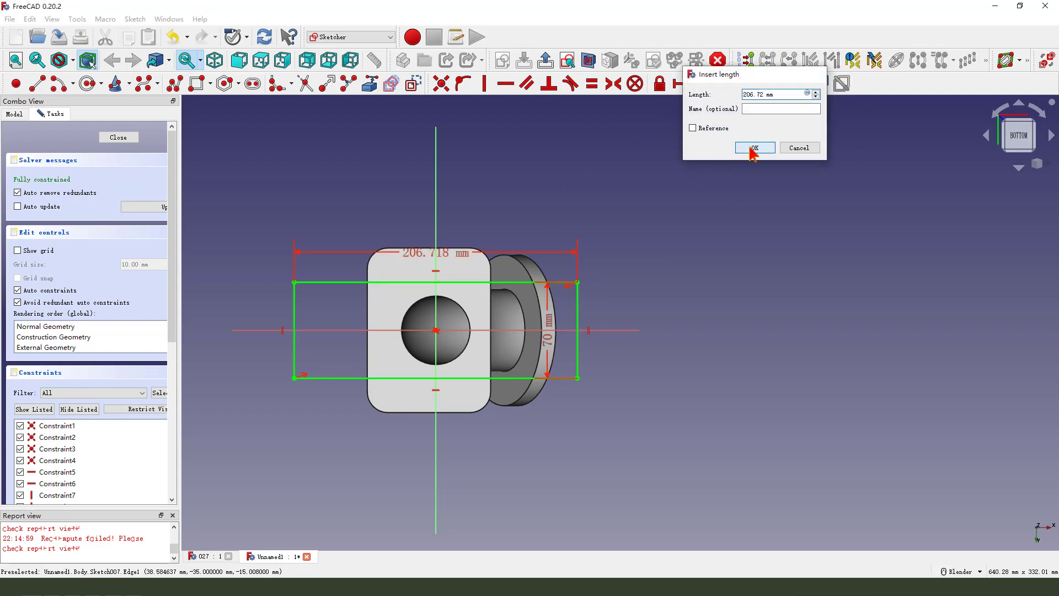
left_click(746, 151)
left_click(118, 138)
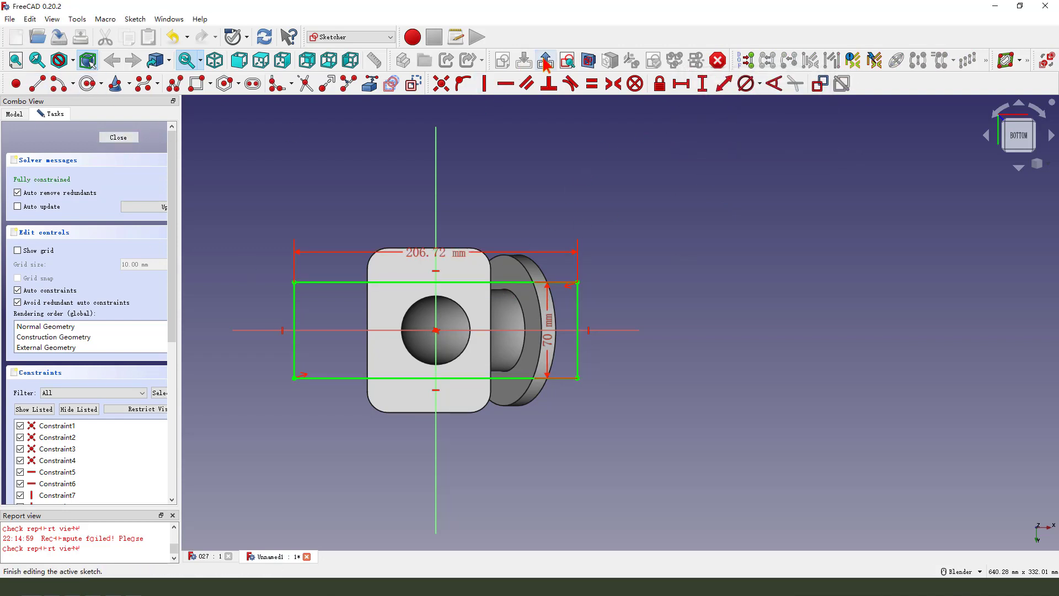
- Pocket the rectangle 3 mm into the base plate's underside with a taper angle of -45°
middle_click_drag(526, 343, 508, 353)
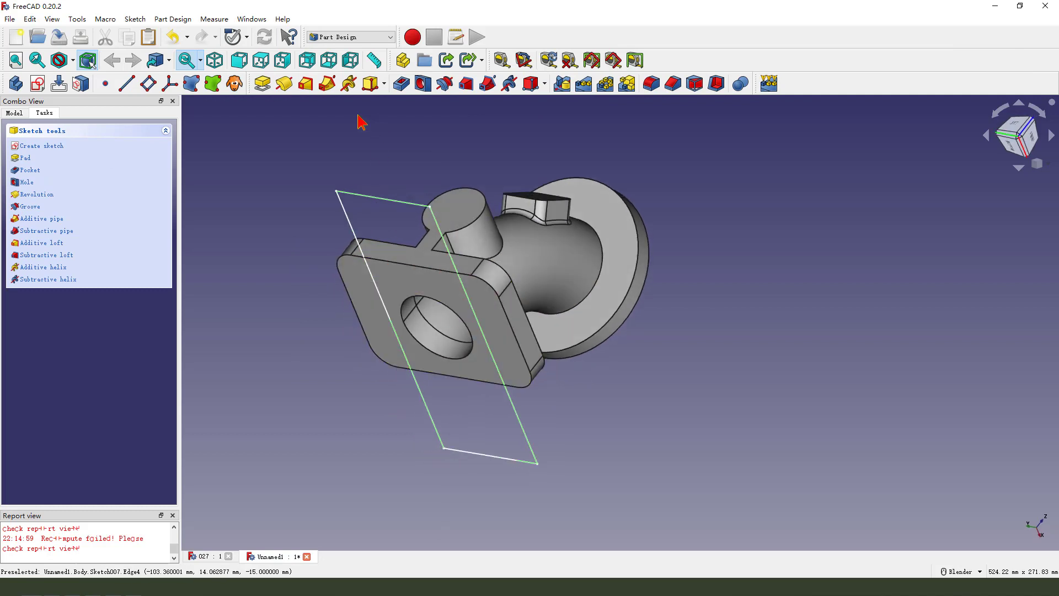
left_click(401, 83)
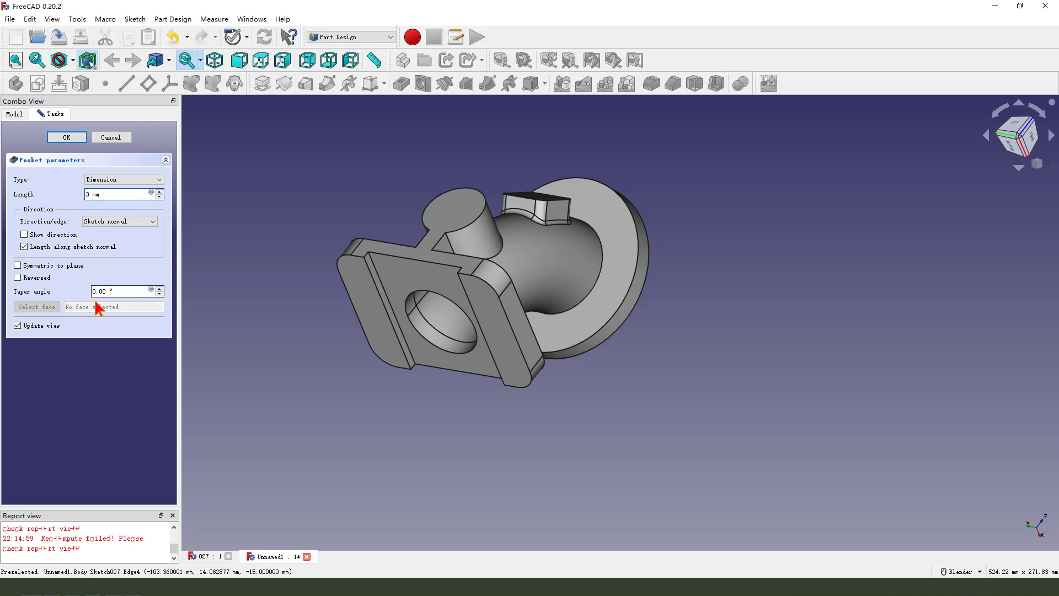
left_click_drag(42, 284, 68, 305)
key("Escape")
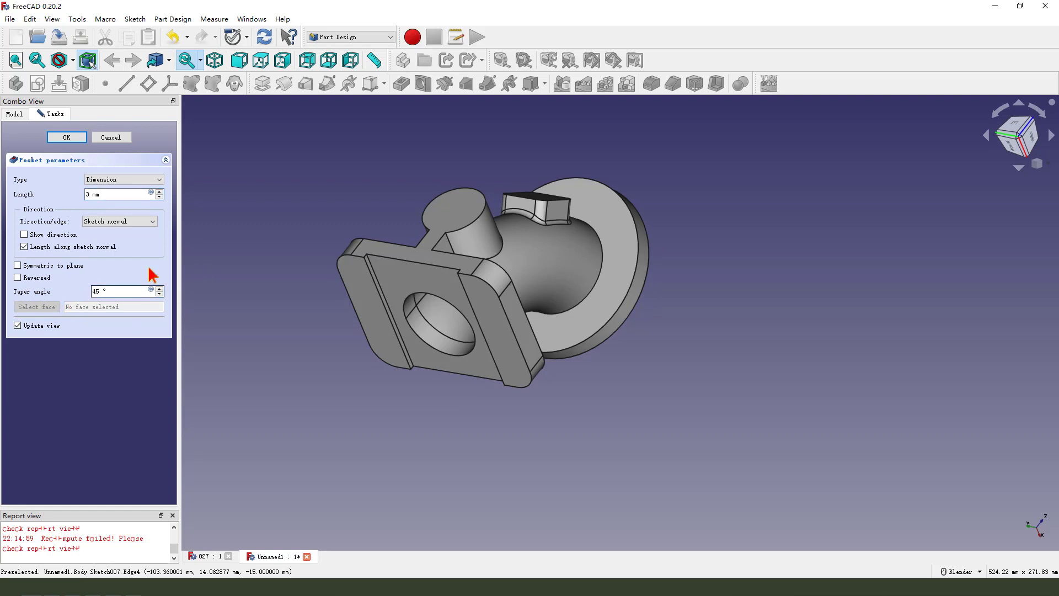
middle_click_drag(380, 300, 368, 282)
scroll(369, 288, "up", 3)
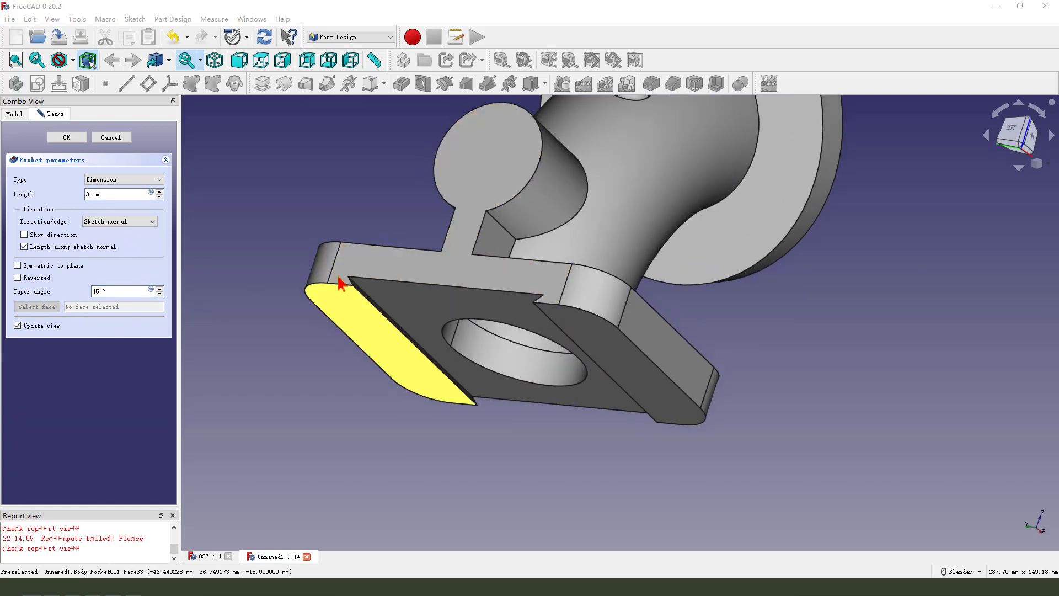
key("Escape")
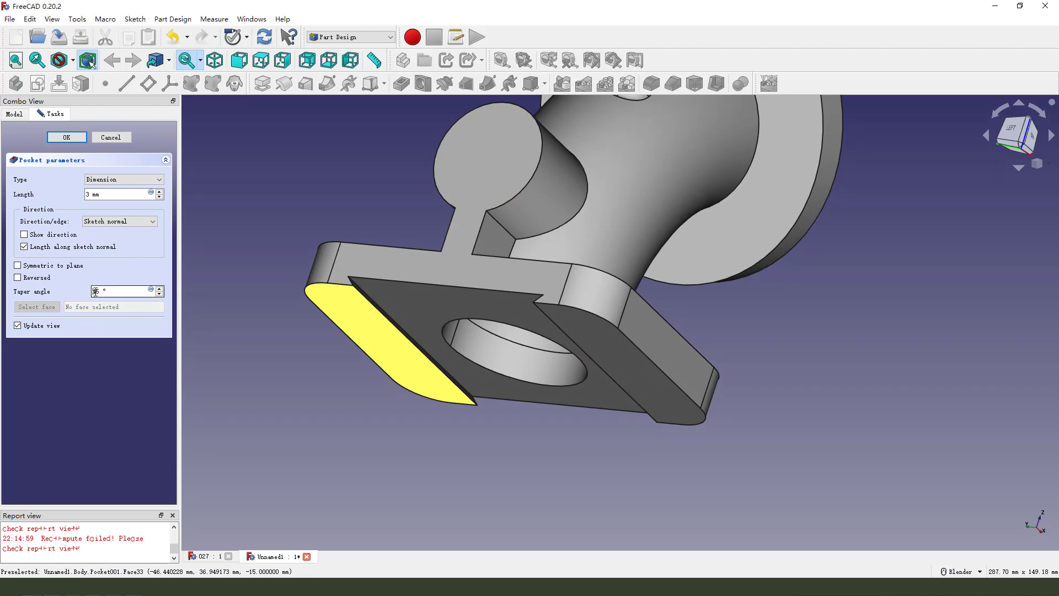
key("ctrl+alt+g")
mouse_move(107, 300)
left_mouse_down()
mouse_move(113, 284)
mouse_move(407, 308)
left_mouse_up()
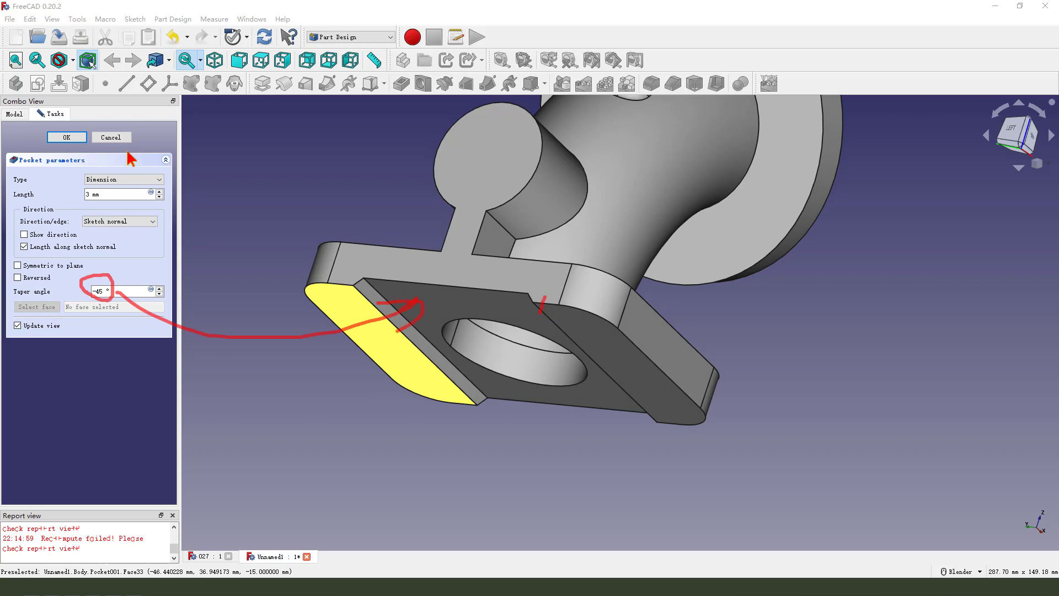
left_click(66, 137)
- Start a sketch on the cylindrical boss's end face, reference its round edge, and draw a concentric circle about 15 mm in diameter
mouse_move(276, 260)
middle_mouse_down()
mouse_move(540, 266)
mouse_move(457, 407)
middle_mouse_up()
middle_click_drag(526, 288, 501, 300)
scroll(481, 307, "up", 1)
scroll(480, 321, "up", 1)
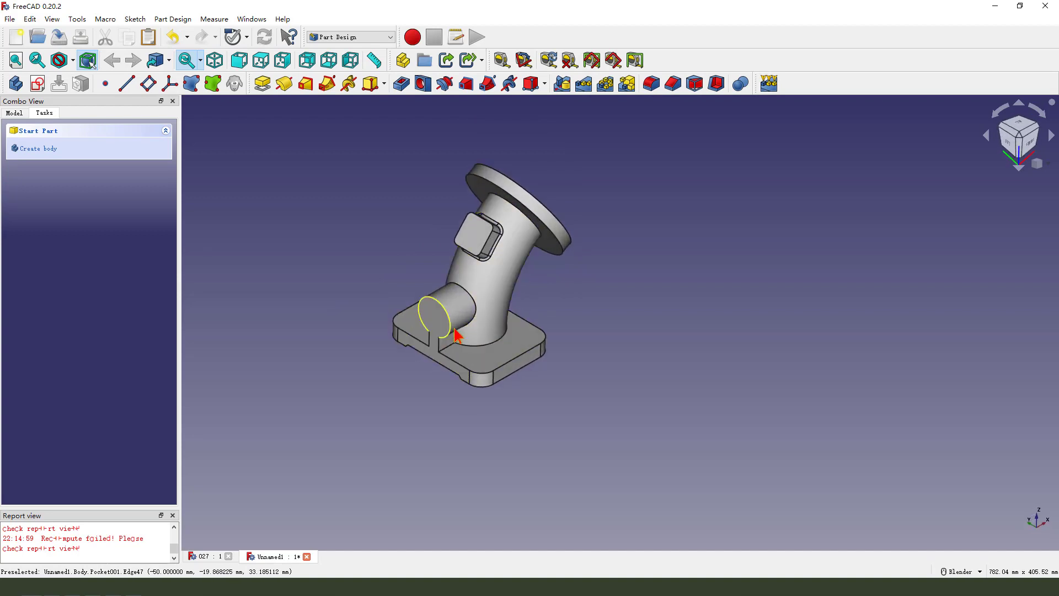
scroll(458, 329, "up", 2)
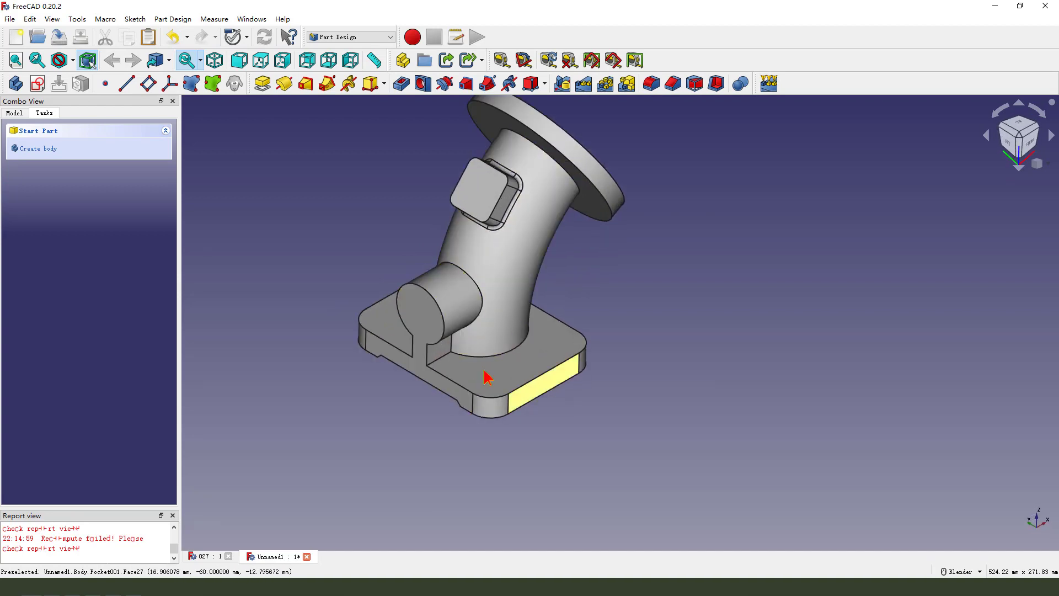
left_click(422, 316)
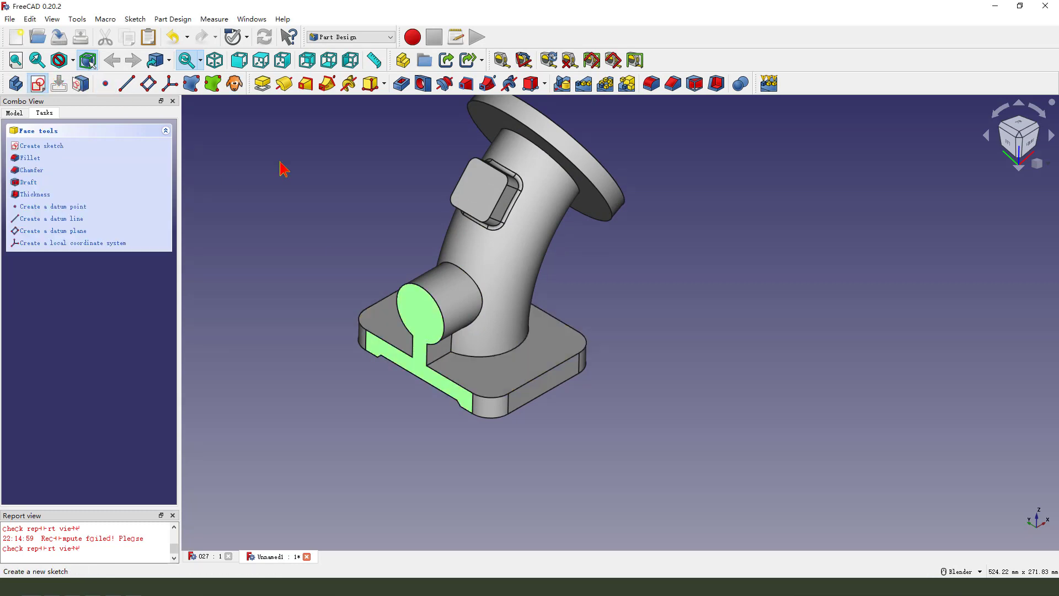
left_click(462, 274)
left_click(88, 83)
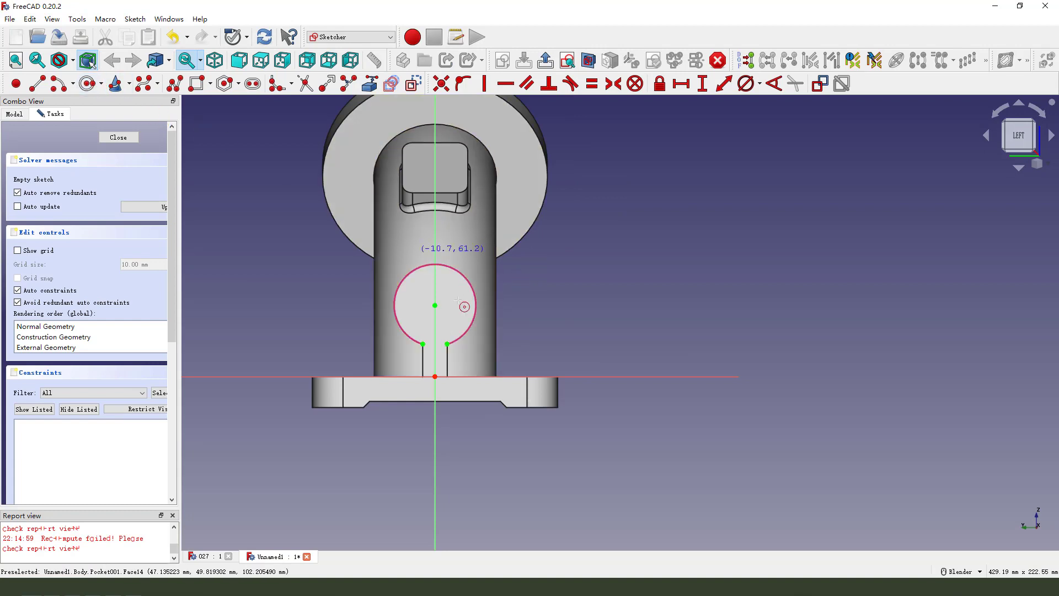
left_click(435, 305)
left_click(450, 306)
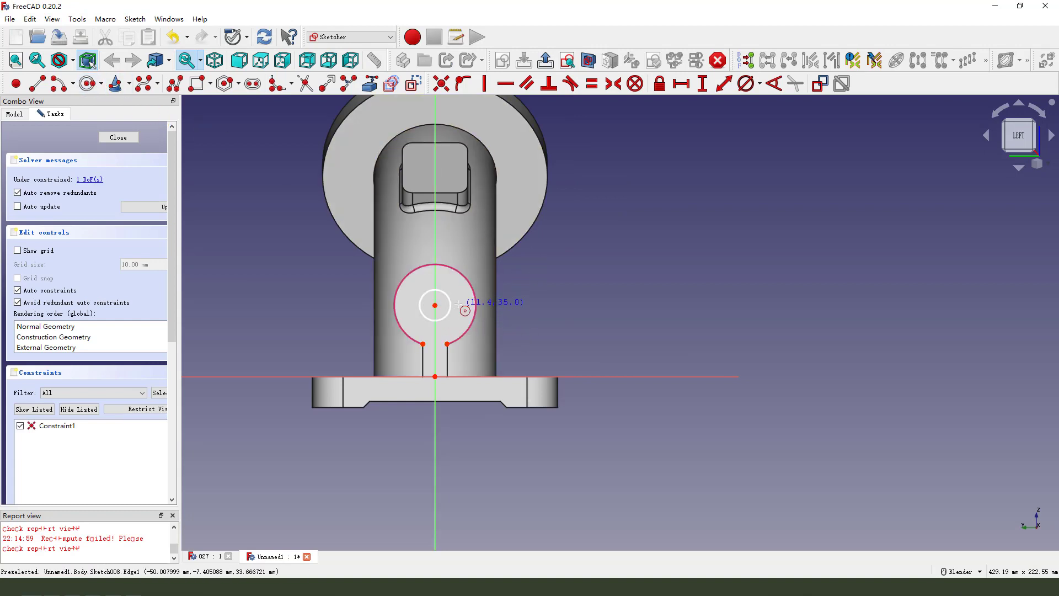
- Constrain the diameter of the circle on the cylindrical boss and close the sketch
left_click(450, 301)
left_click(746, 83)
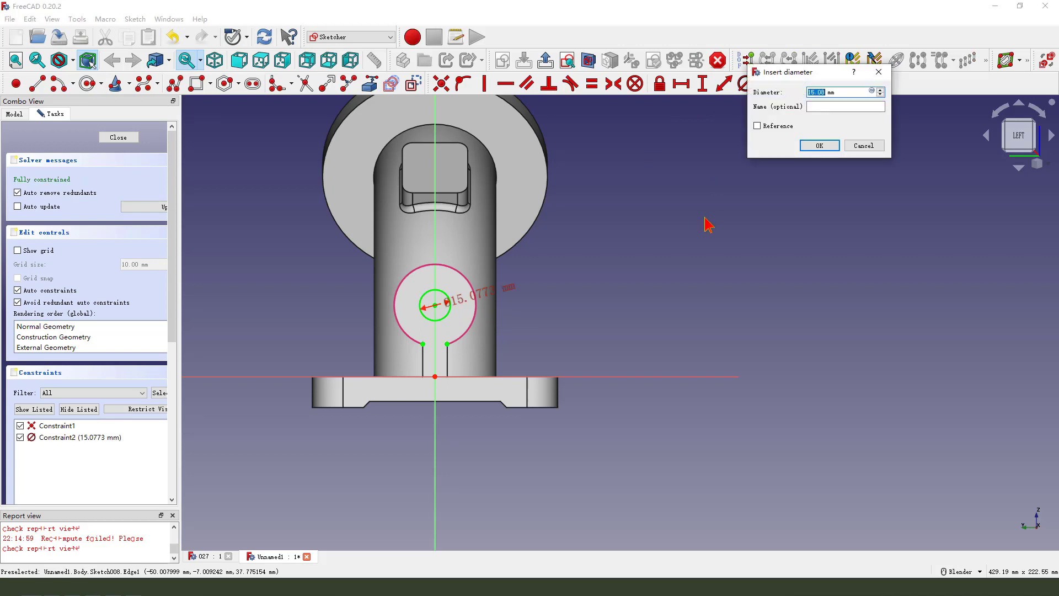
key("Return")
left_click(545, 59)
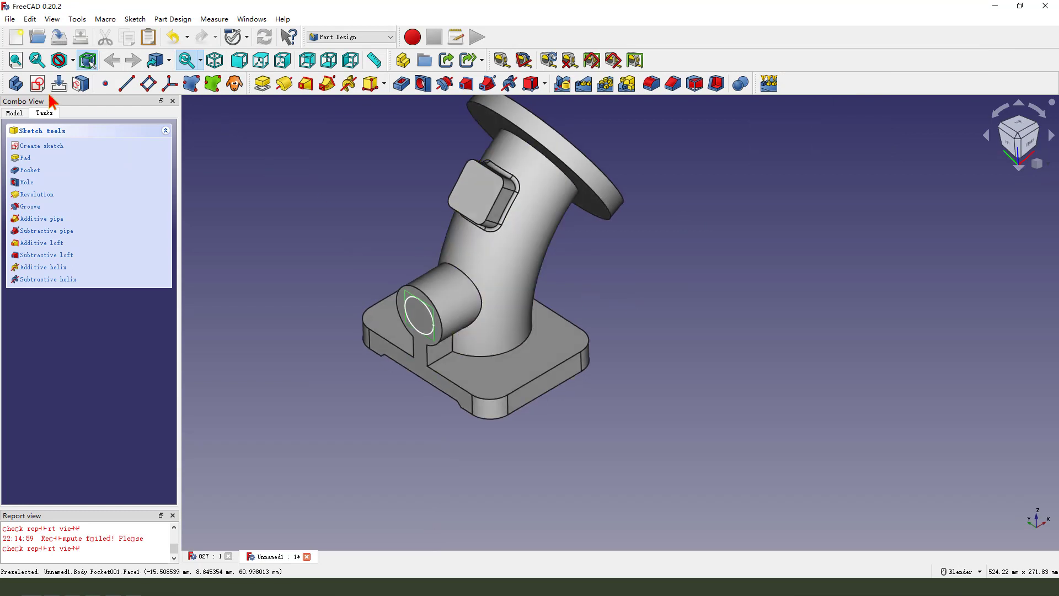
- Cut the circle through the cylindrical boss into the elbow's bore with a To first pocket
left_click(401, 83)
middle_click_drag(447, 360, 425, 324)
scroll(425, 324, "up", 2)
mouse_move(376, 265)
left_mouse_down()
mouse_move(433, 276)
mouse_move(409, 280)
left_mouse_up()
key("Escape")
mouse_move(475, 341)
middle_mouse_down()
mouse_move(561, 196)
mouse_move(552, 212)
middle_mouse_up()
left_click_drag(463, 407, 452, 363)
key("Escape")
middle_click_drag(500, 315, 462, 432)
scroll(463, 425, "down", 2)
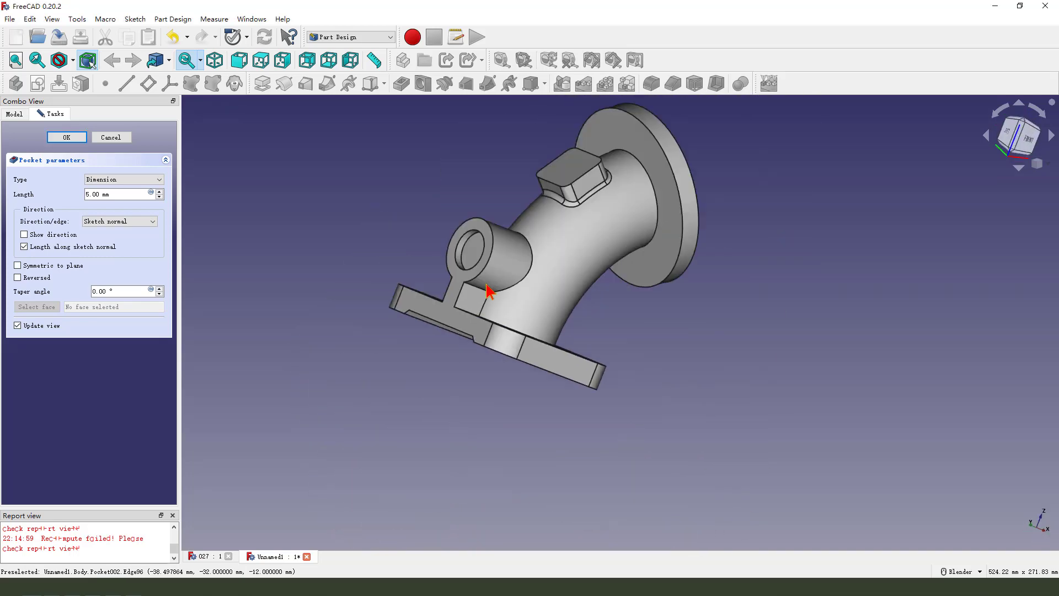
scroll(508, 213, "up", 3)
left_click(121, 180)
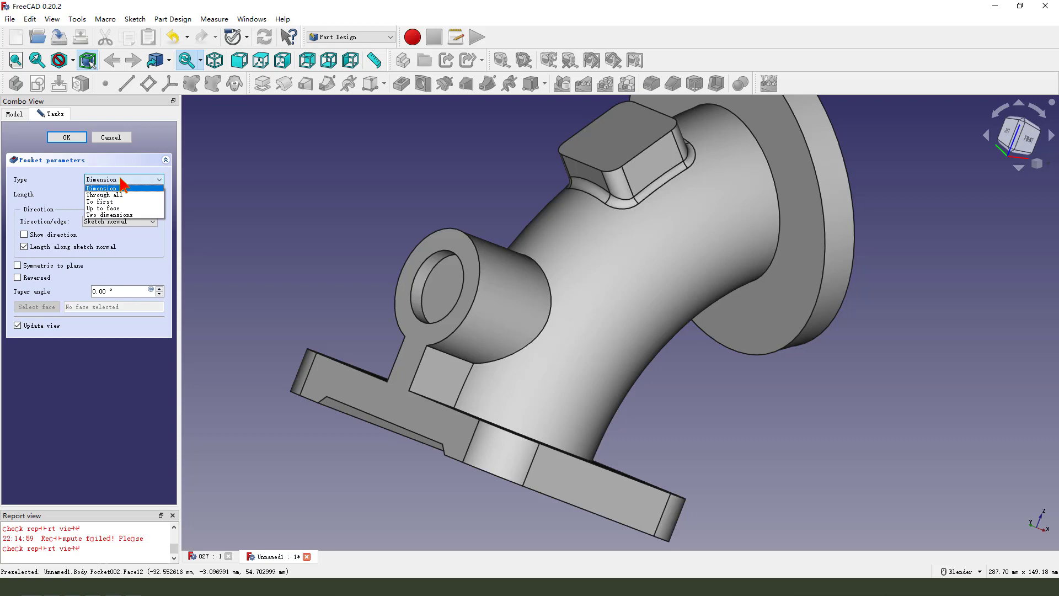
left_click(109, 203)
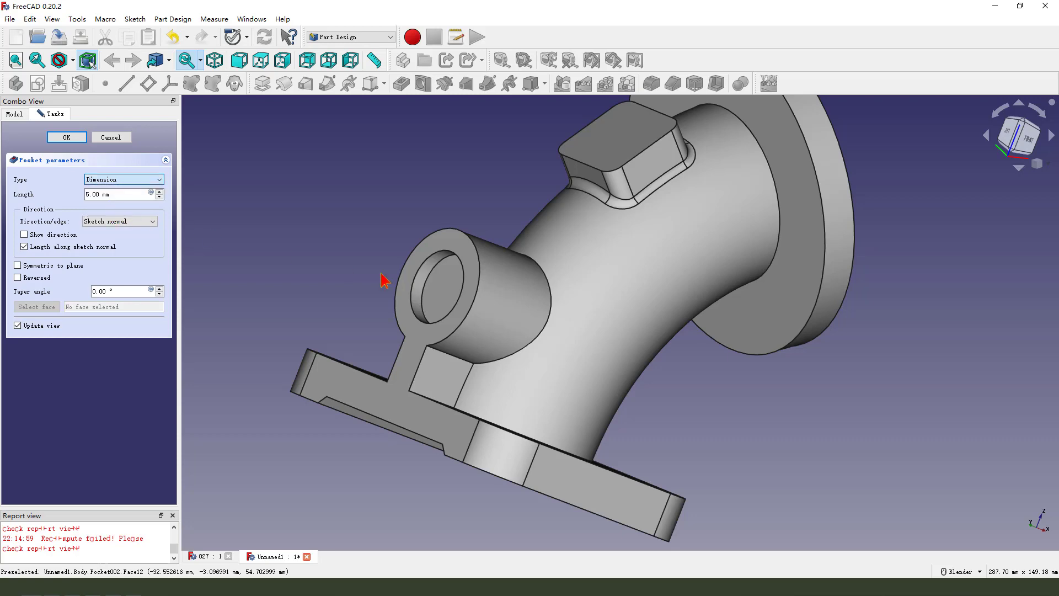
middle_click_drag(467, 337, 606, 212)
scroll(606, 212, "down", 1)
scroll(534, 302, "down", 2)
scroll(534, 298, "down", 4)
middle_click_drag(534, 298, 430, 381)
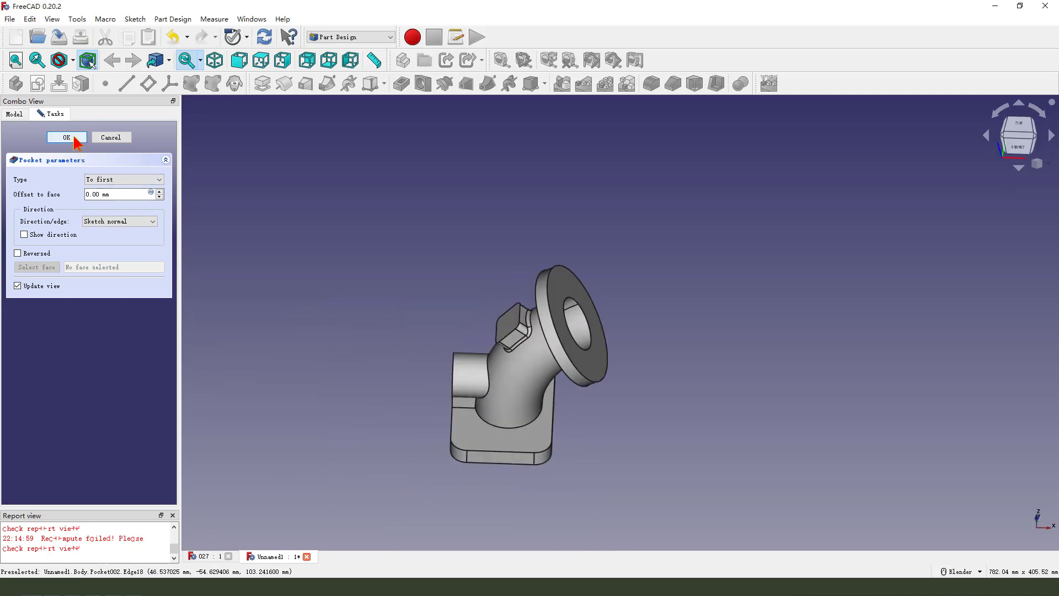
- Start a sketch on the square angled boss's face and reference two diagonally opposite corner arcs as external geometry
scroll(542, 359, "up", 2)
middle_click_drag(563, 364, 574, 353)
middle_click_drag(512, 340, 542, 309, "shift")
left_click(519, 279)
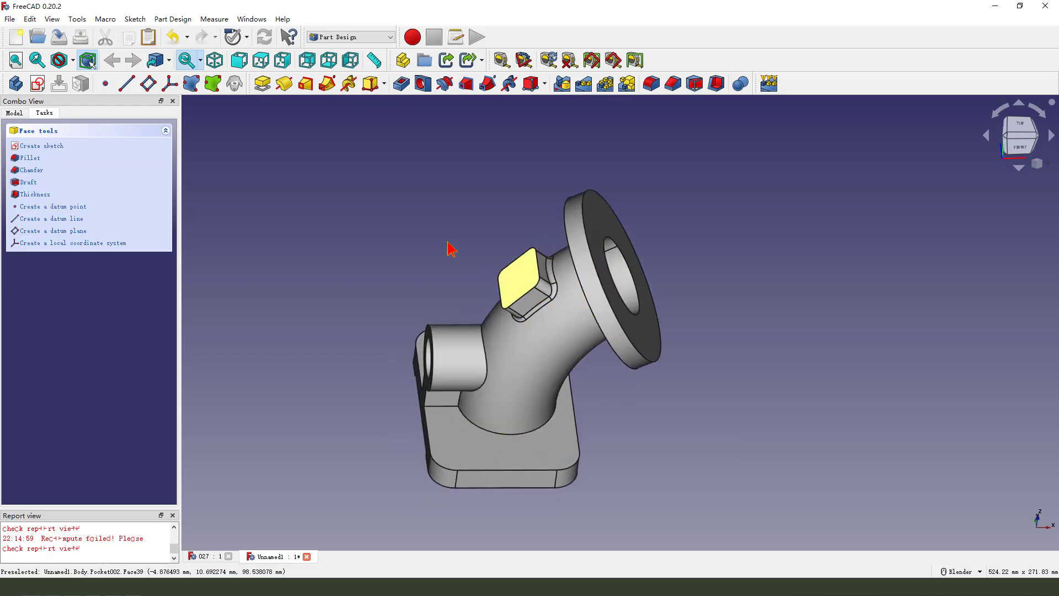
left_click(37, 84)
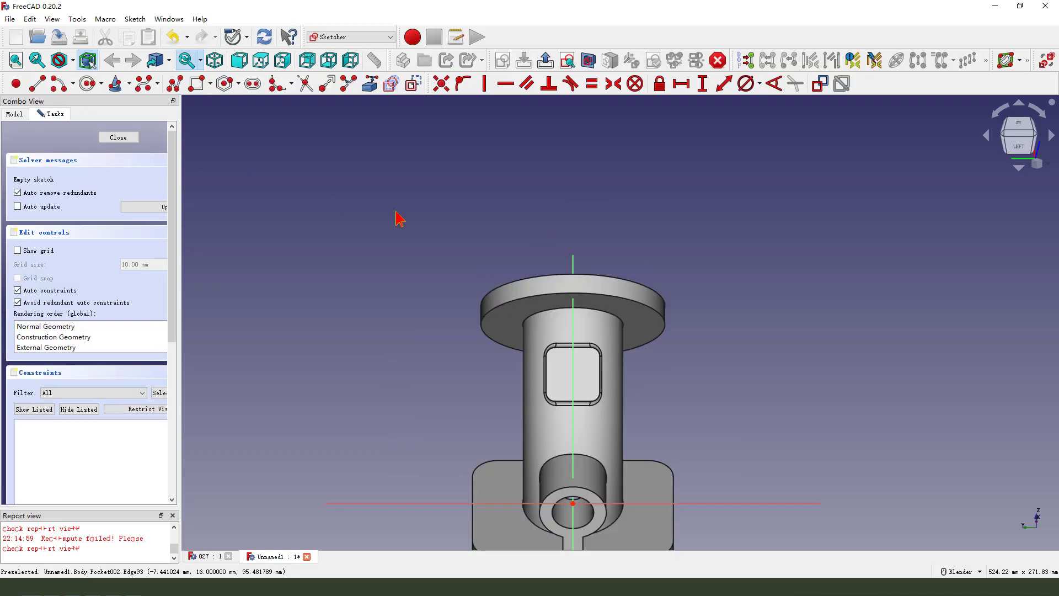
scroll(544, 305, "down", 3)
scroll(461, 307, "up", 6)
left_click(369, 83)
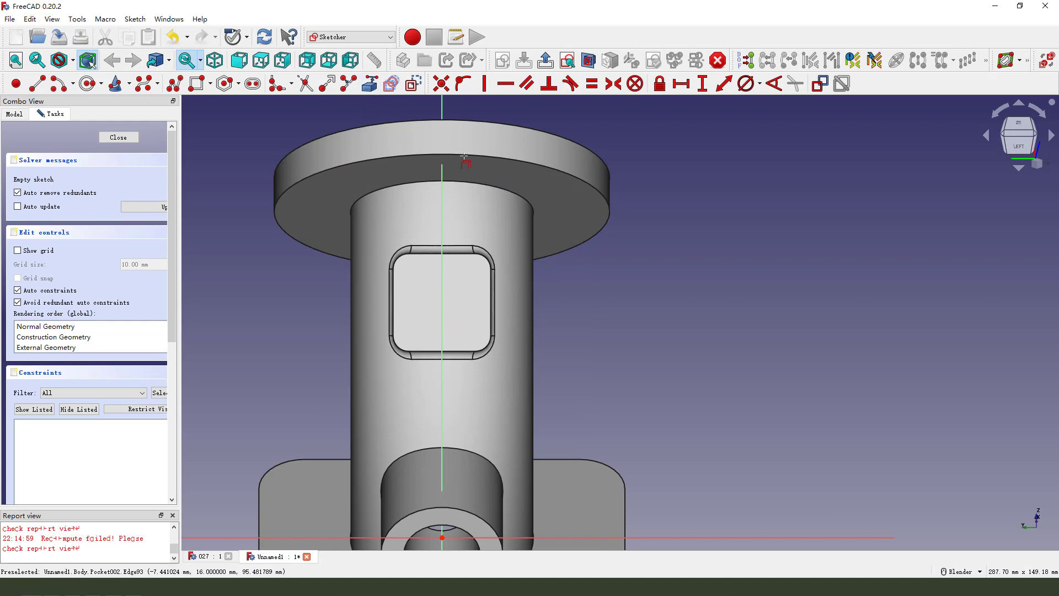
left_click(486, 256)
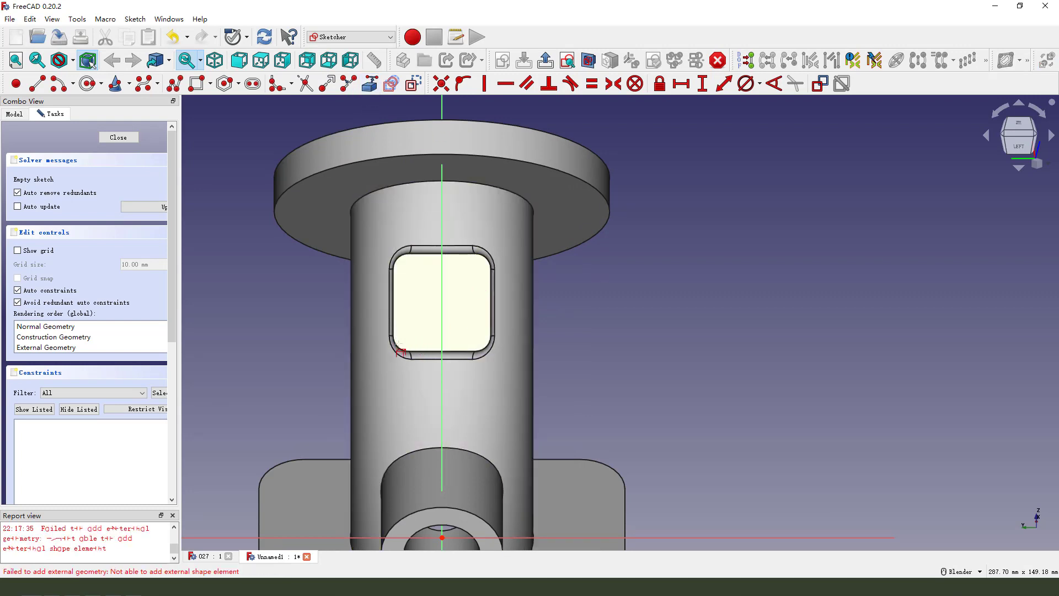
left_click(397, 348)
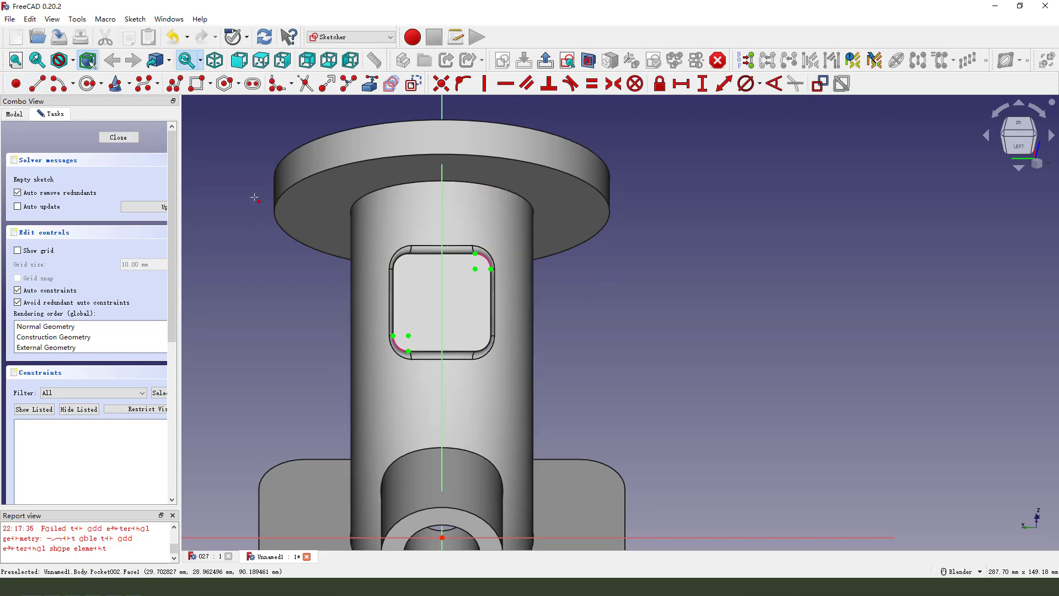
- Draw a circle near the middle of the square boss's face with its center on the vertical axis
left_click(87, 83)
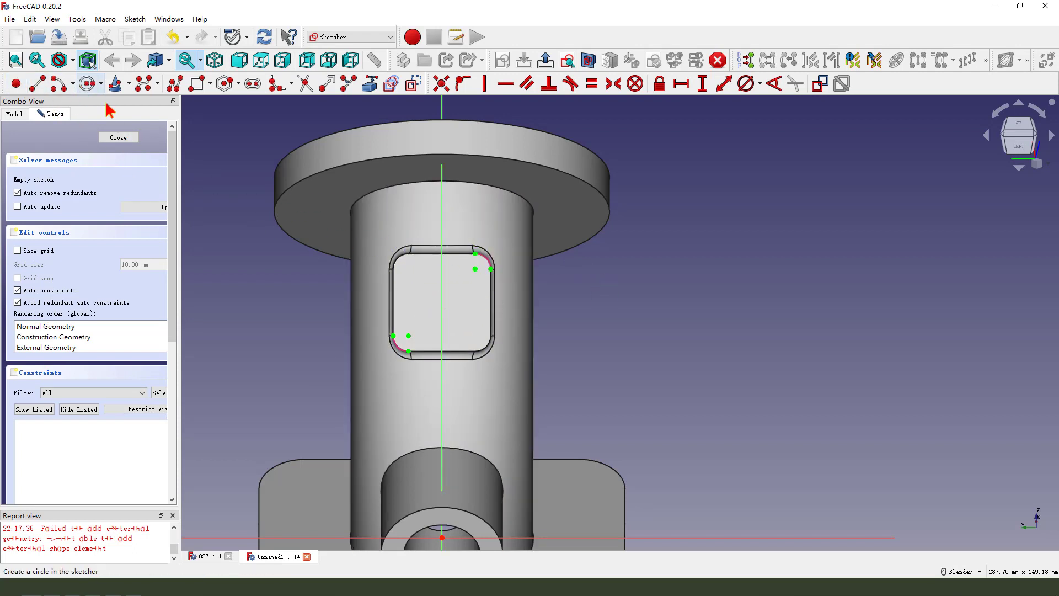
left_click(442, 303)
left_click(463, 312)
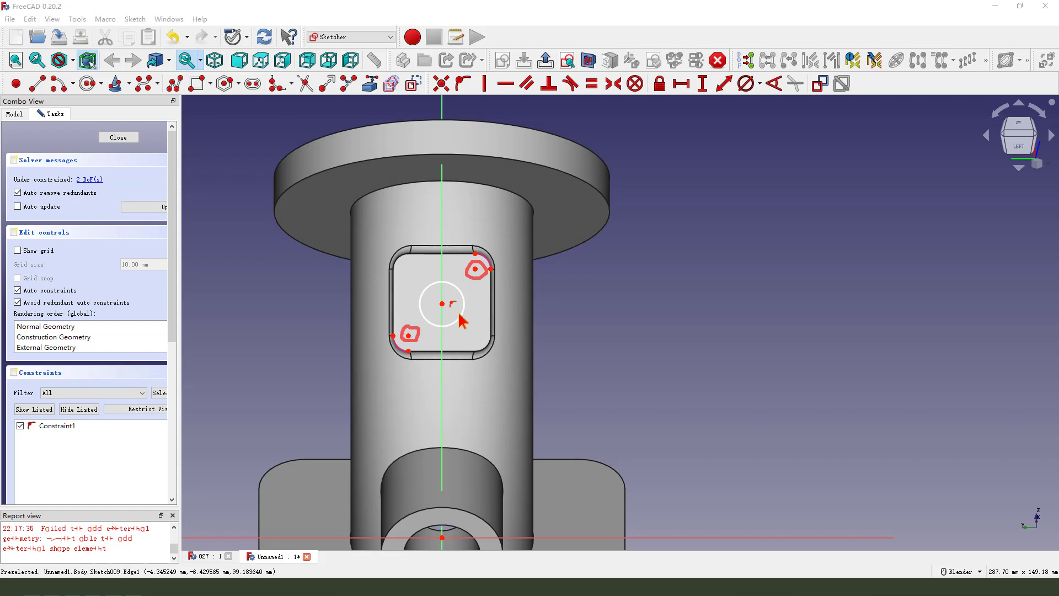
- Center the circle on the square boss's face by symmetry between the two referenced corner arc centers, and close the sketch
left_click_drag(481, 307, 456, 302)
left_click(475, 270)
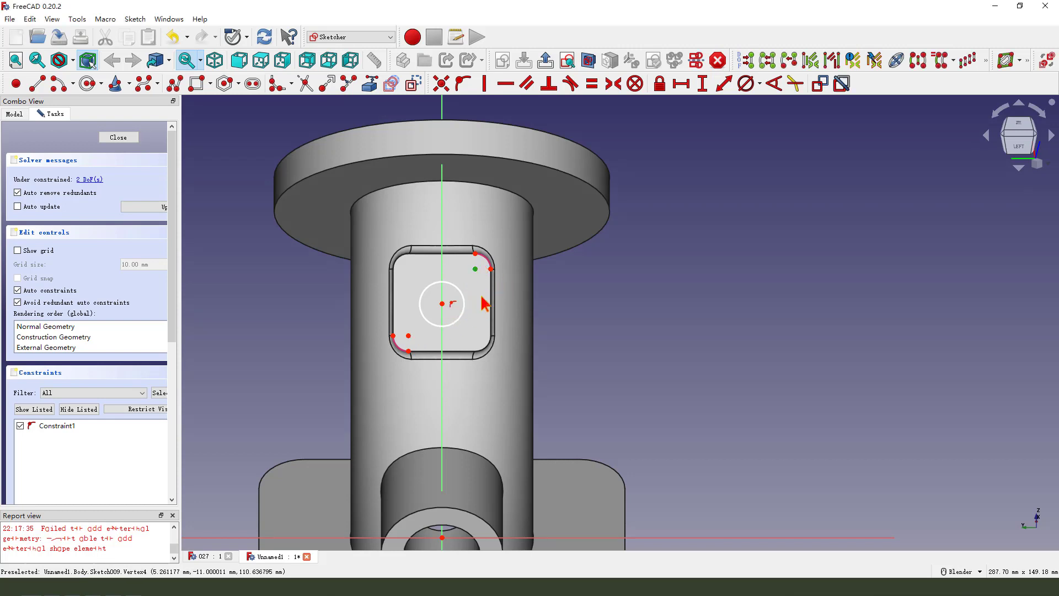
left_click(408, 335)
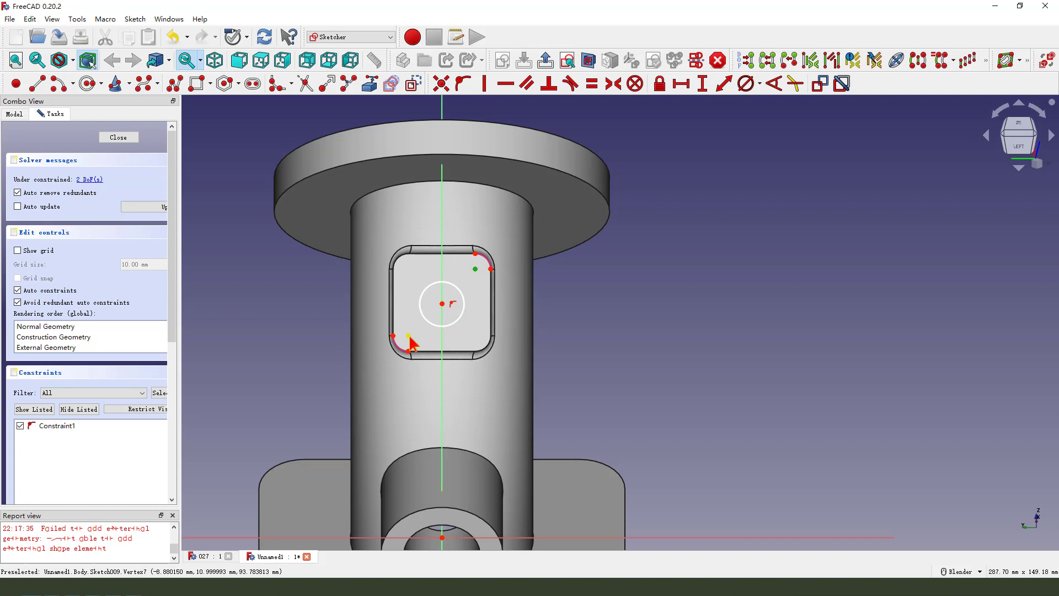
left_click(613, 85)
left_click(465, 304)
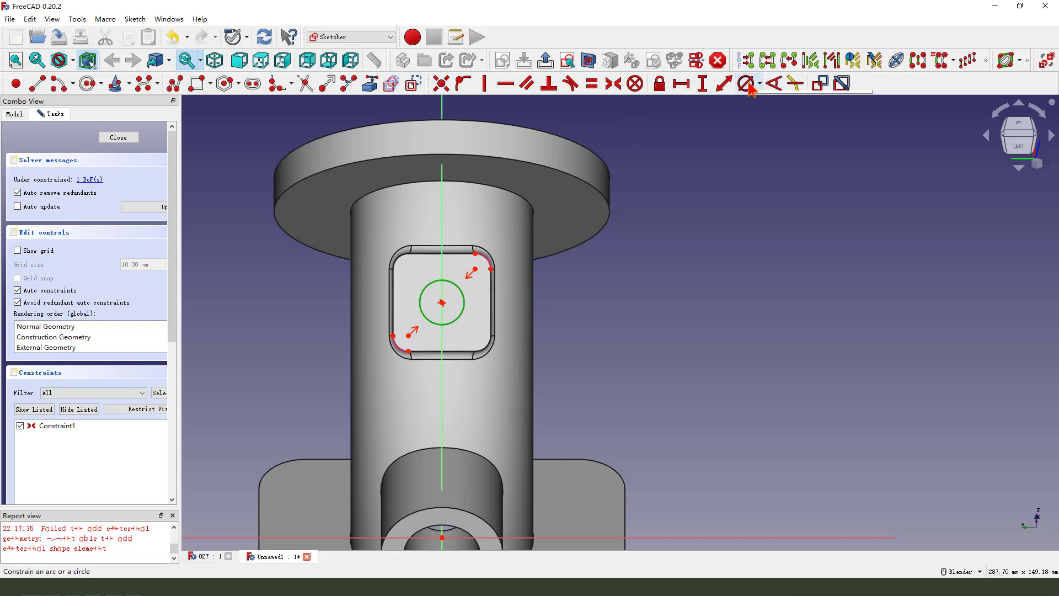
left_click(665, 296)
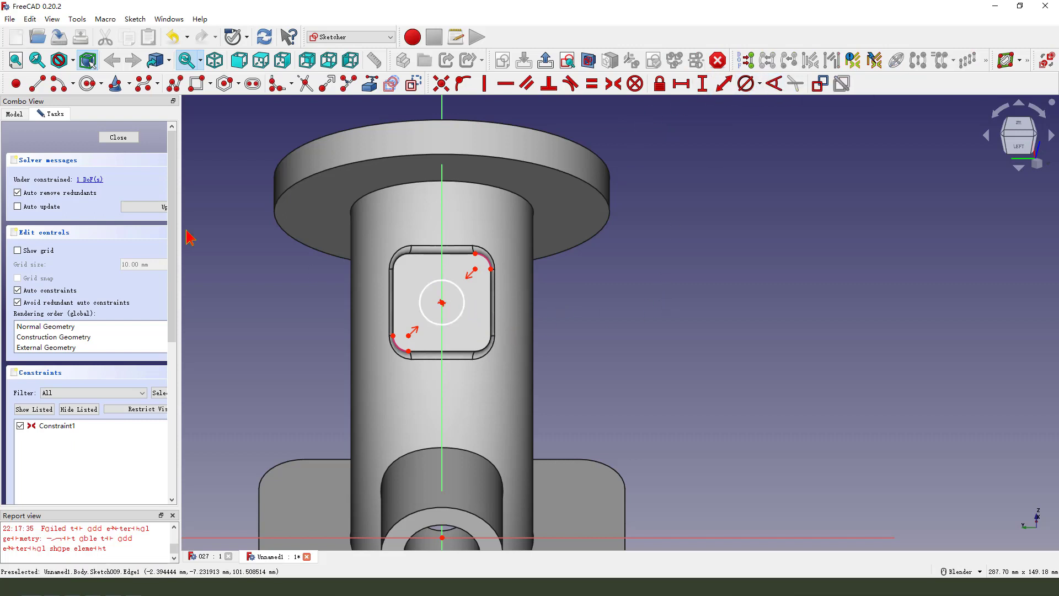
left_click(543, 59)
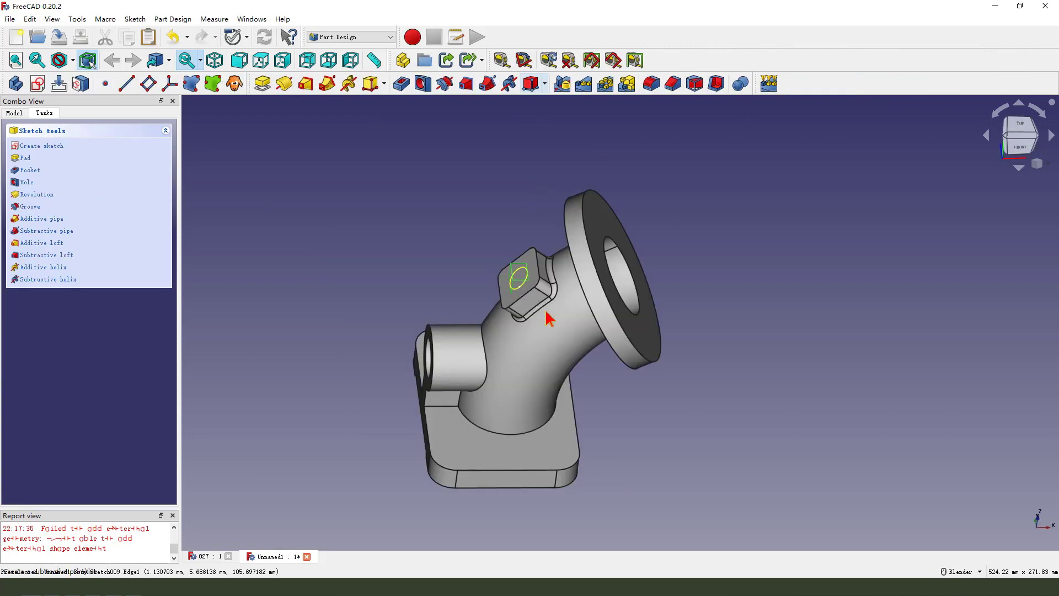
- Start a Hole from the circle sketch on the square boss, with a 10 mm diameter and the Dimension depth type
scroll(525, 311, "up", 2)
middle_click_drag(419, 280, 425, 275)
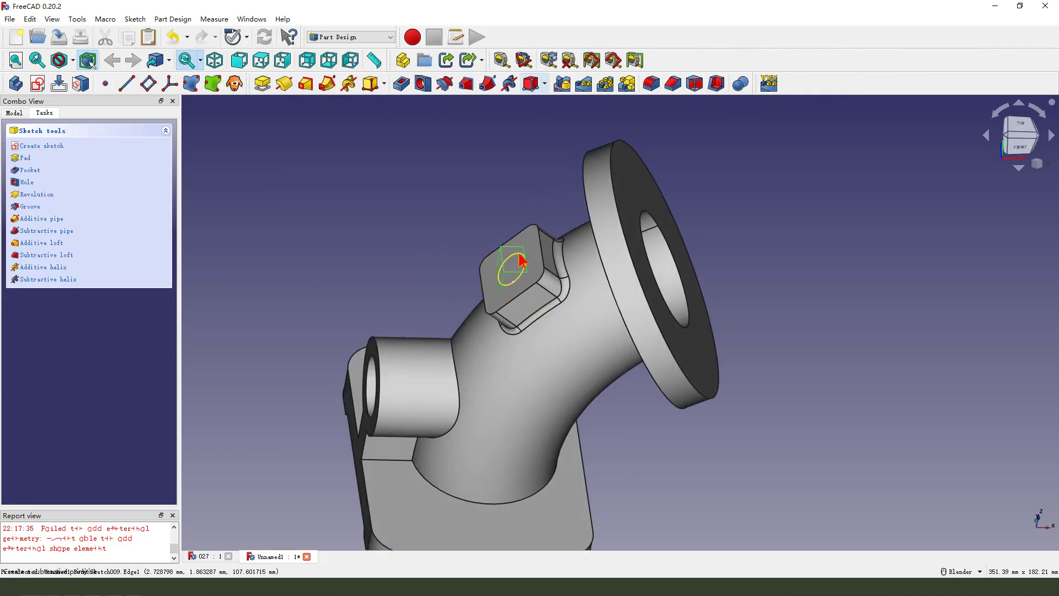
left_click(516, 280)
left_click(493, 192)
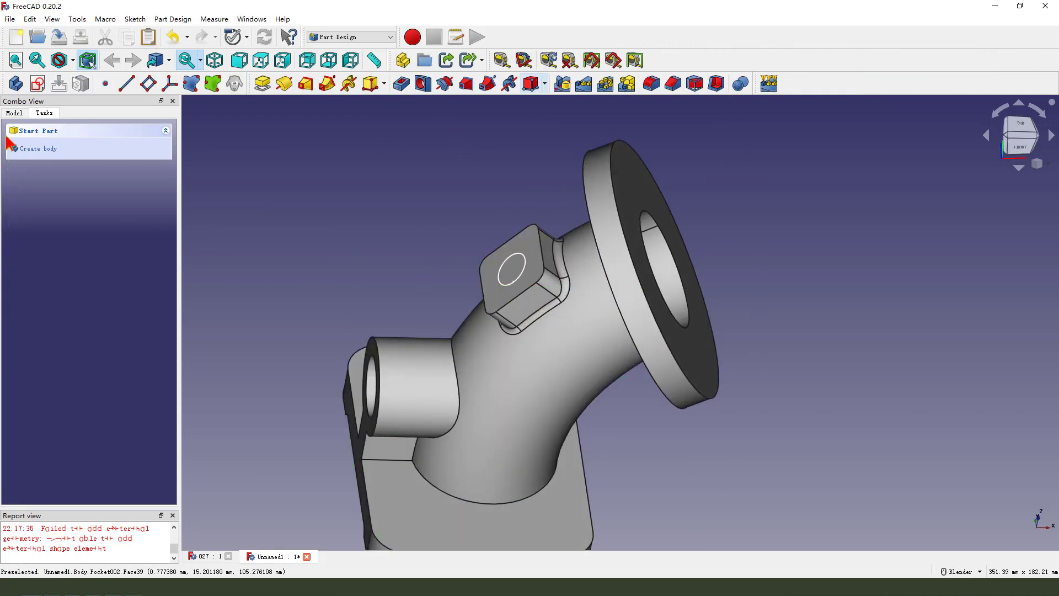
left_click(14, 113)
scroll(72, 287, "down", 2)
left_click(72, 290)
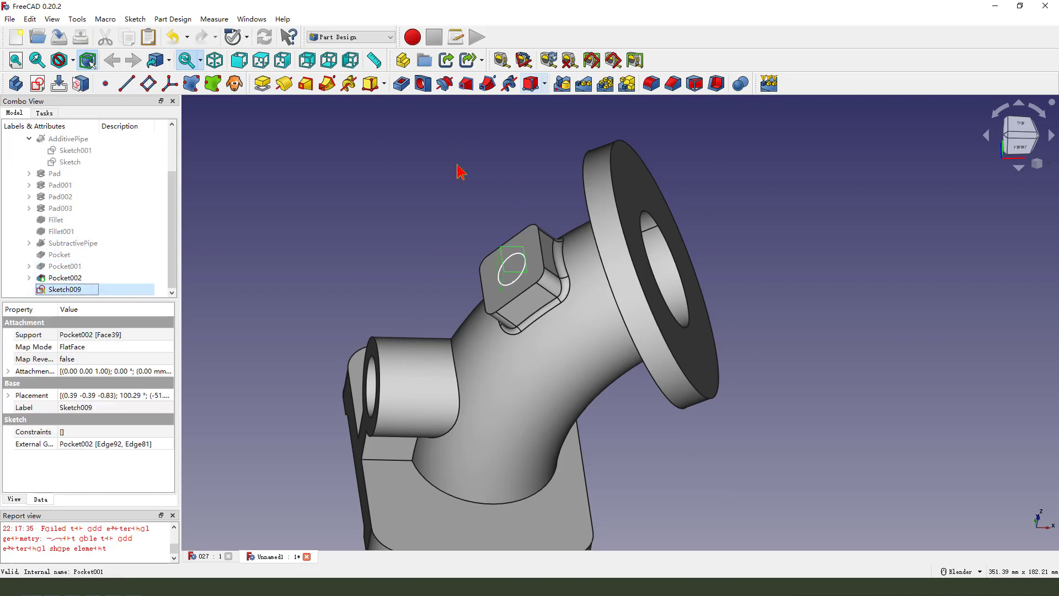
left_click(431, 88)
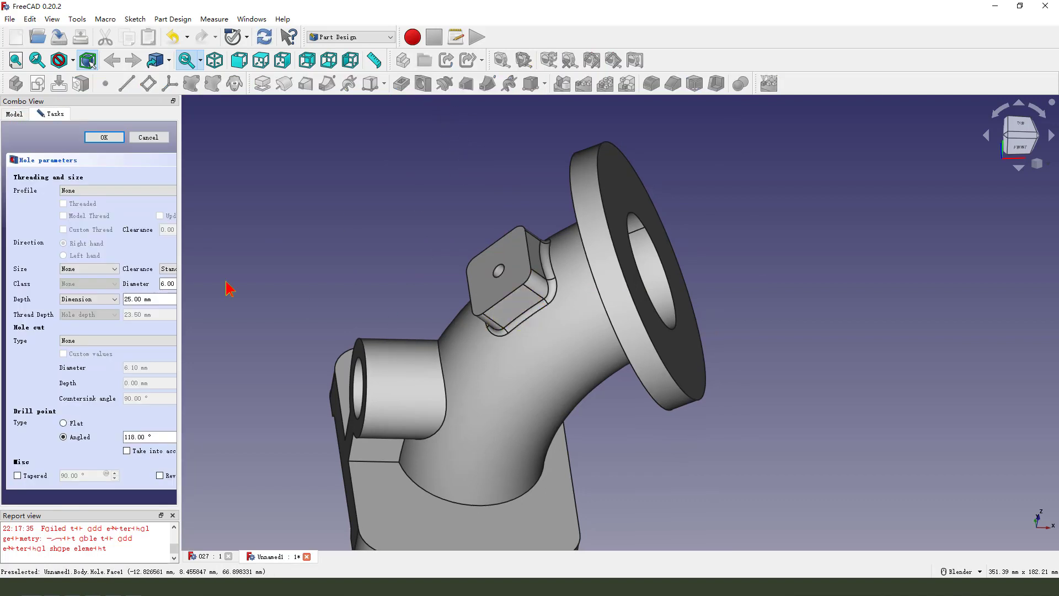
left_click_drag(185, 258, 235, 257)
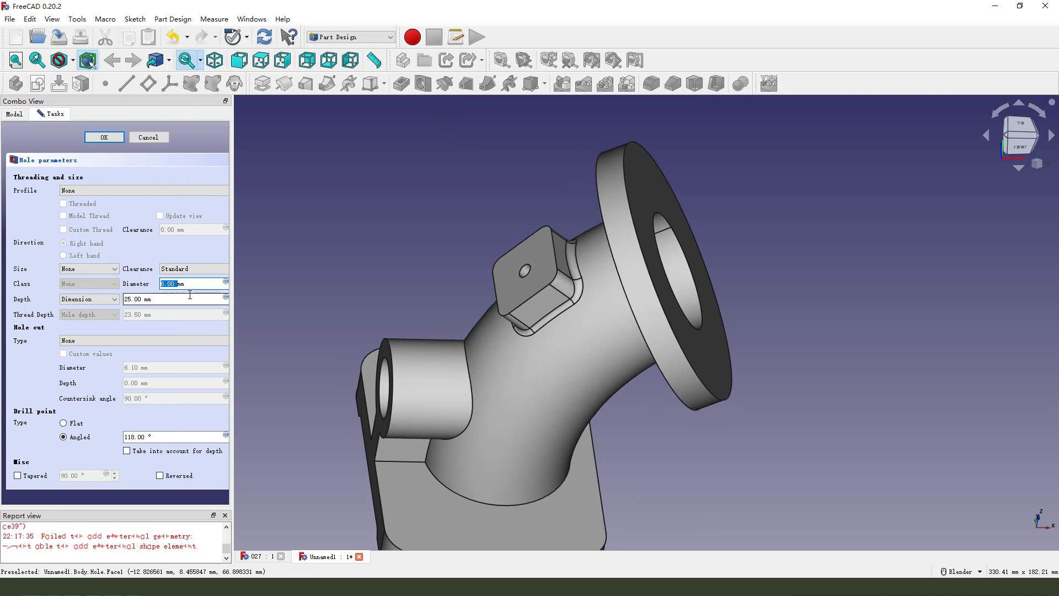
left_click(116, 299)
left_click(113, 307)
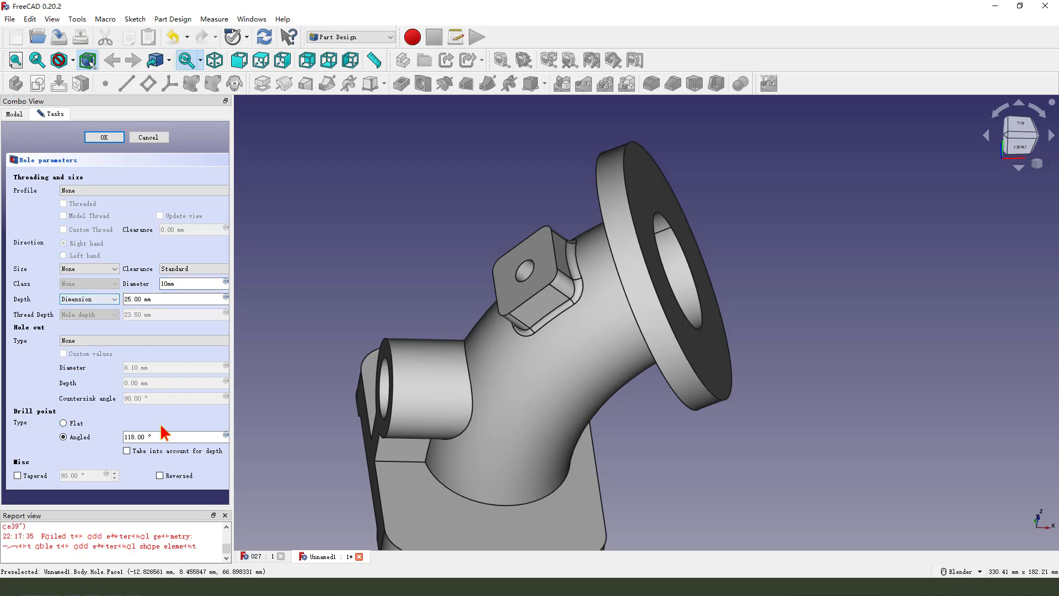
- Give the square boss's hole a counterbore 18 mm in diameter and 6 mm deep, and finish the hole
left_click(87, 346)
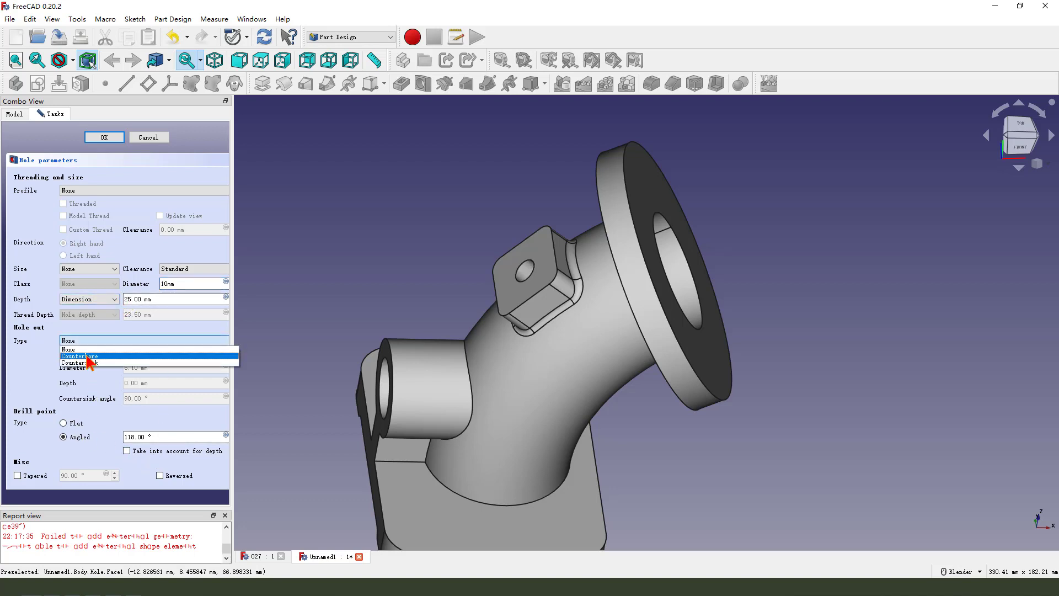
left_click(88, 353)
left_click(137, 368)
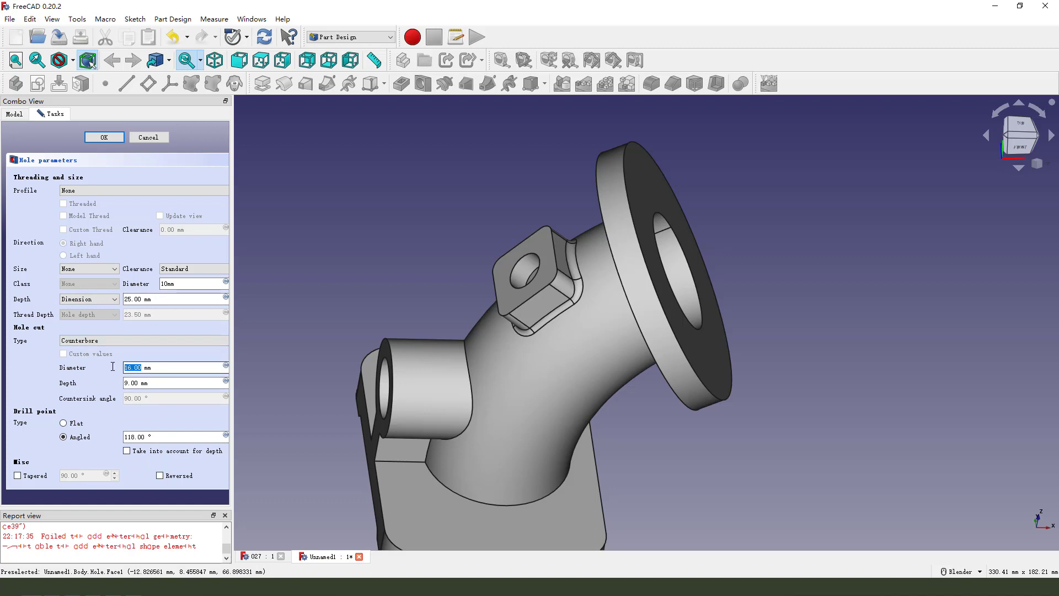
left_click(137, 383)
double_click(123, 384)
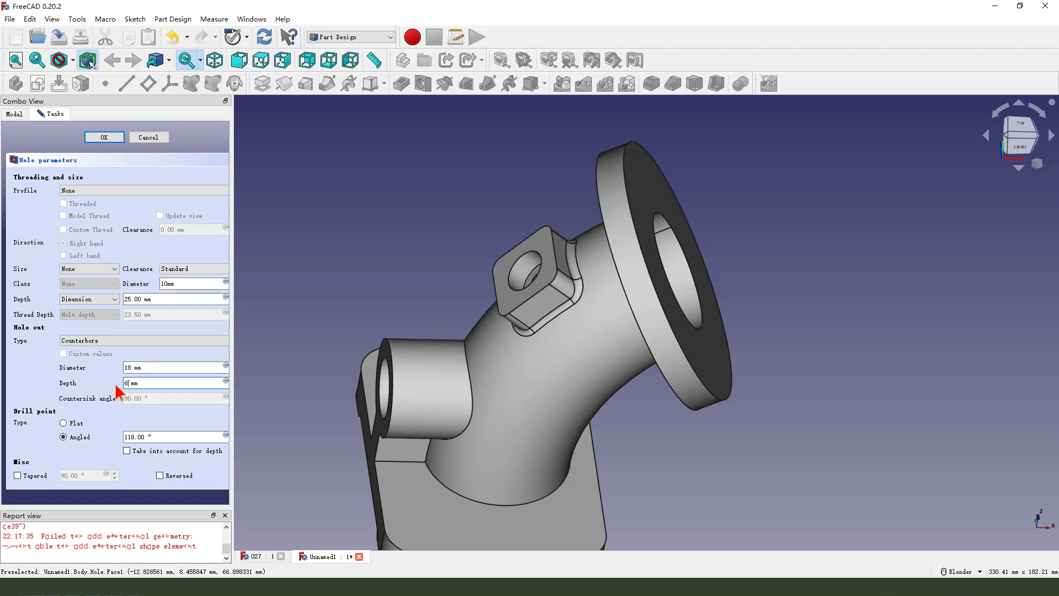
middle_click_drag(560, 312, 657, 356)
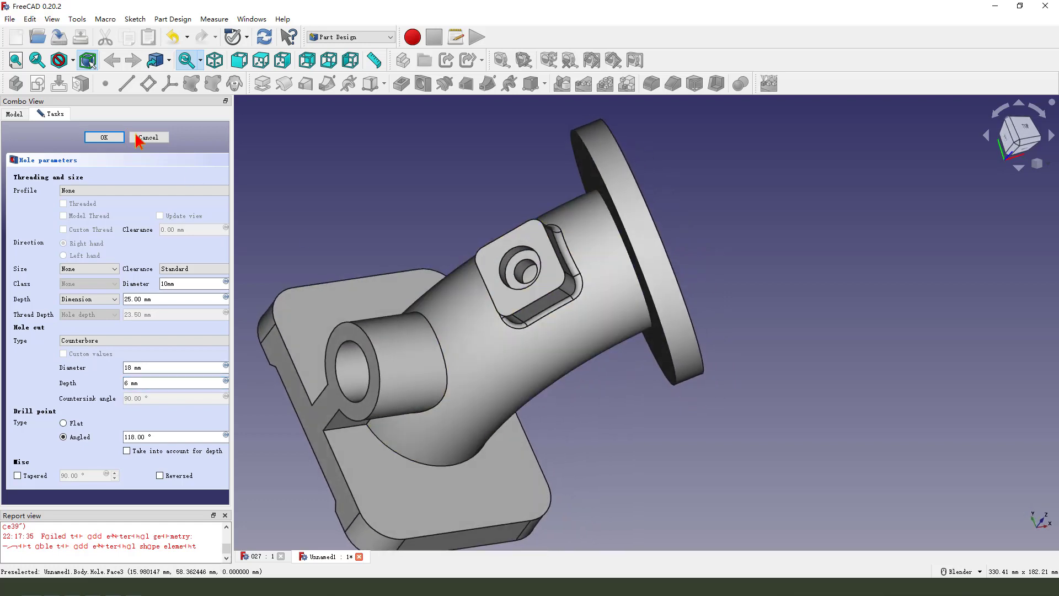
key("Return")
- Start a sketch on the base plate's upper face and reference its four rounded corner arcs as external geometry
middle_click_drag(480, 243, 618, 242)
scroll(535, 235, "down", 2)
middle_click_drag(700, 311, 660, 395)
scroll(628, 436, "up", 1)
left_click_drag(595, 362, 561, 411)
left_click_drag(496, 436, 451, 437)
left_click(485, 379)
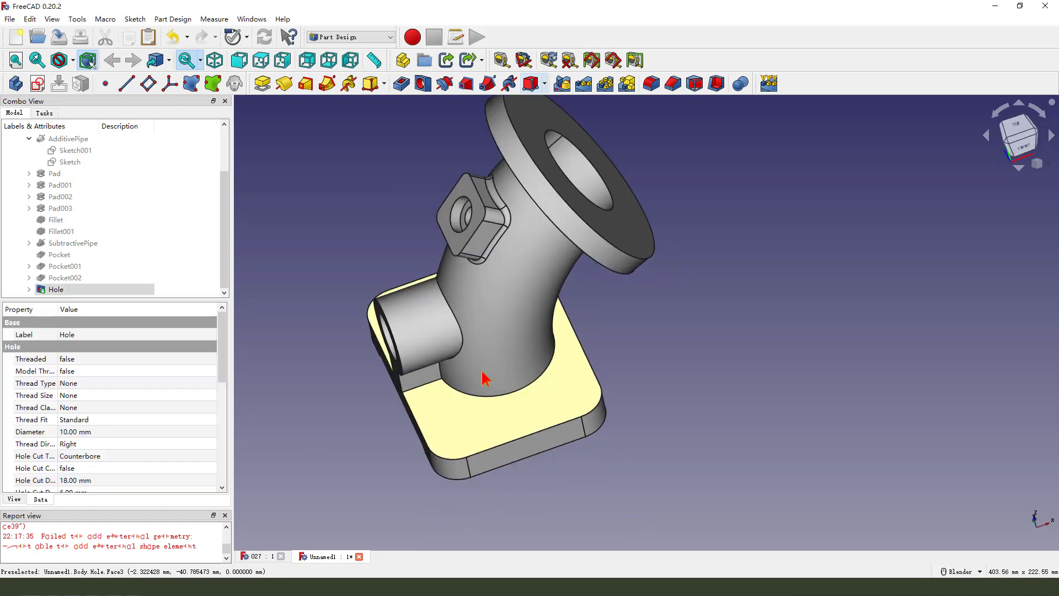
left_click(40, 82)
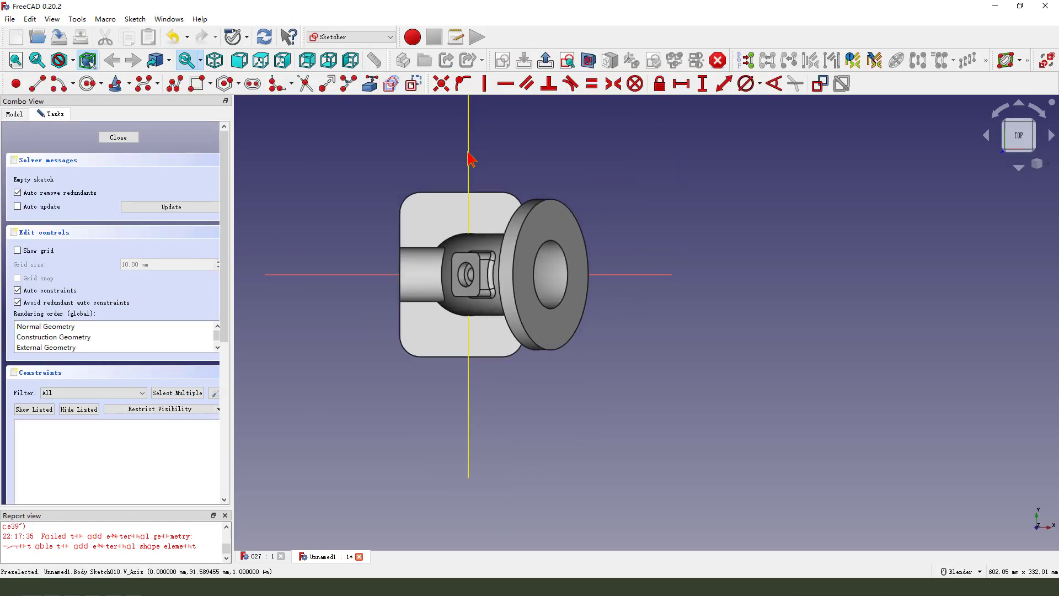
left_click(392, 208)
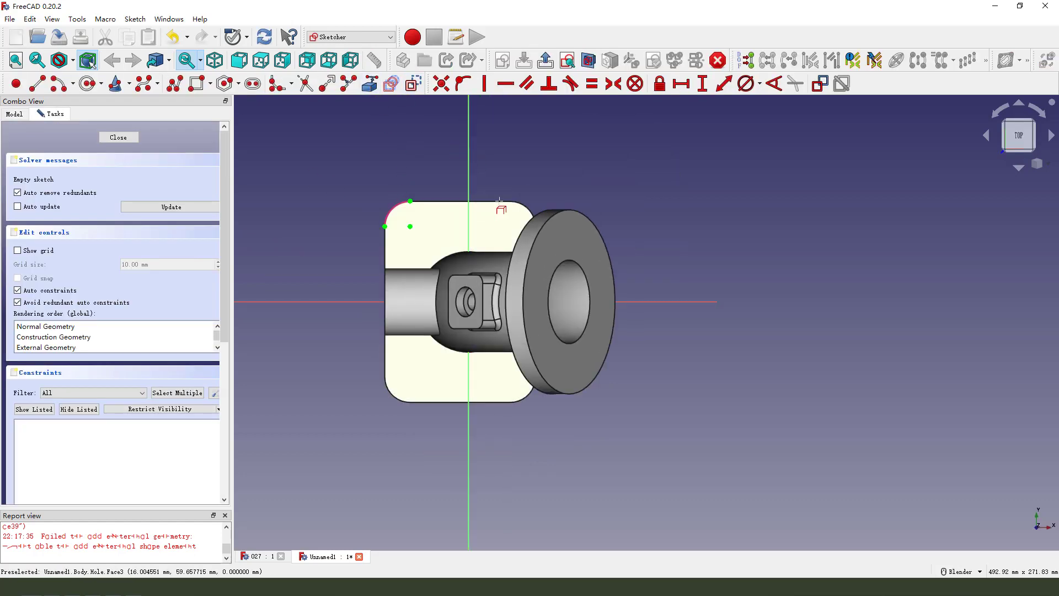
left_click(527, 209)
left_click(527, 395)
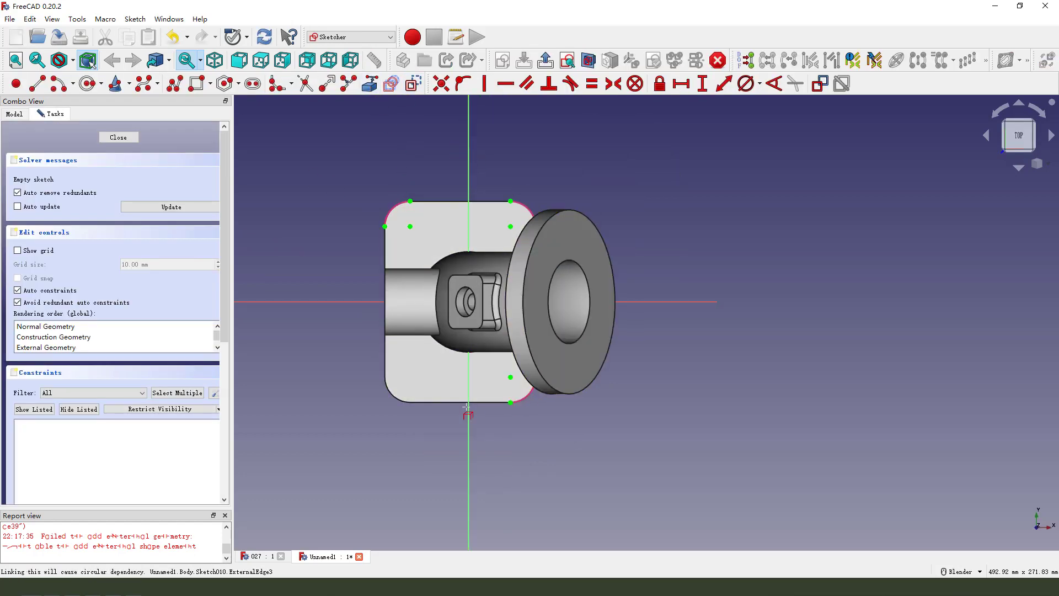
left_click(393, 395)
- Draw a small circle centered on each of the base plate's four corner arc centers and close the sketch
left_click(88, 84)
left_click(410, 226)
left_click(416, 229)
left_click(510, 226)
left_click(515, 229)
left_click(410, 377)
left_click(415, 379)
left_click(511, 377)
left_click(516, 380)
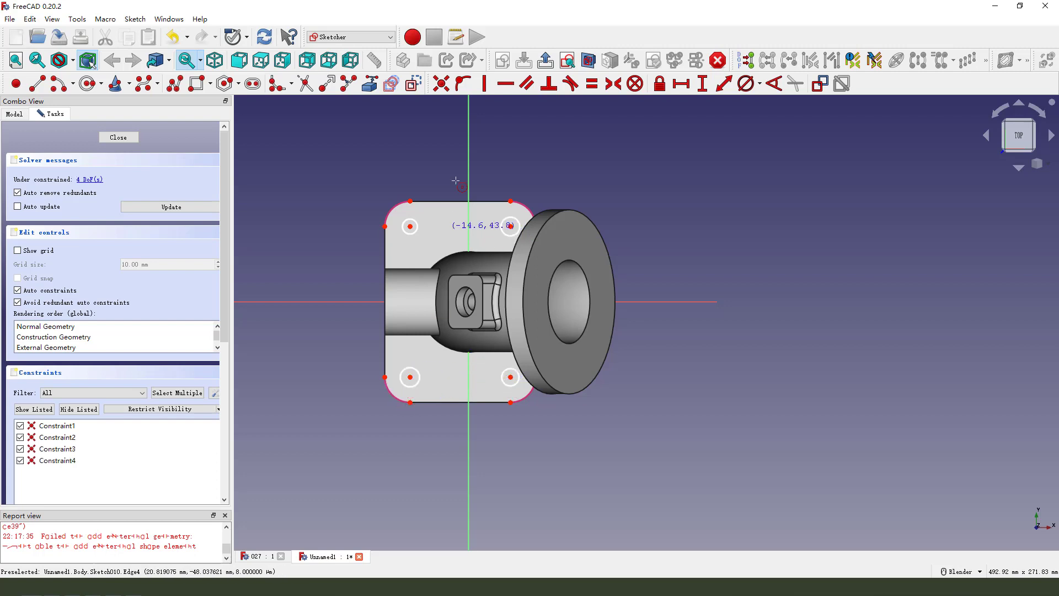
left_click(546, 61)
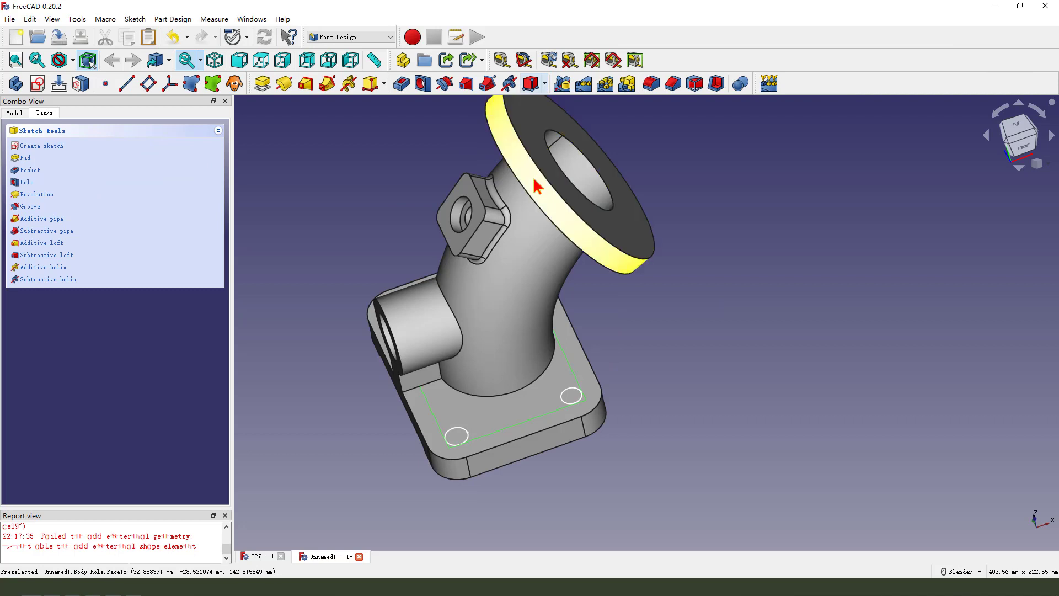
- Cut 11 mm through-all holes at the base plate's four corners, with counterbores 18 mm in diameter
left_click(423, 84)
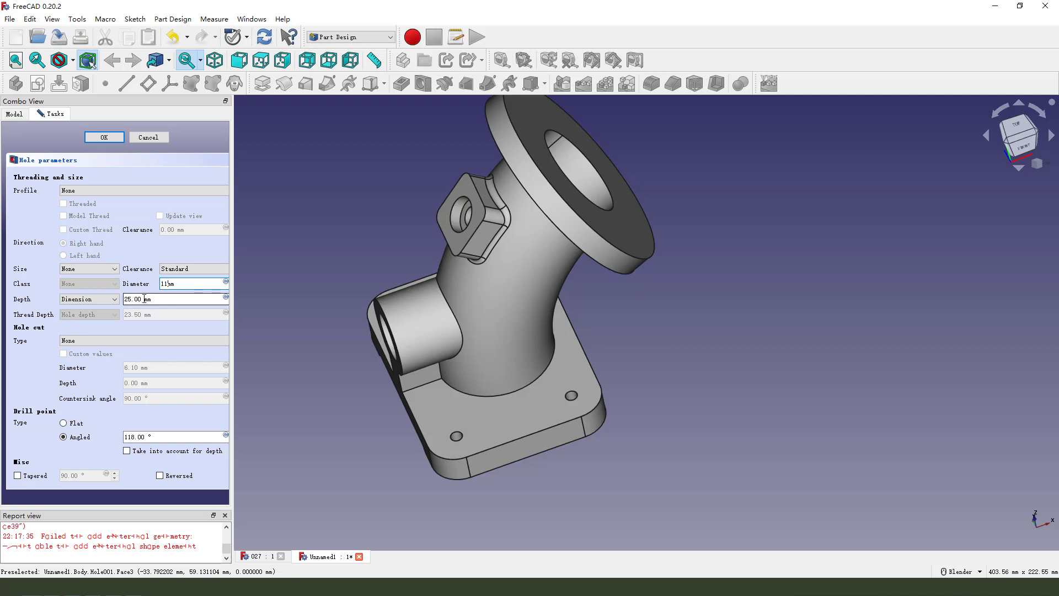
left_click(110, 301)
left_click(108, 313)
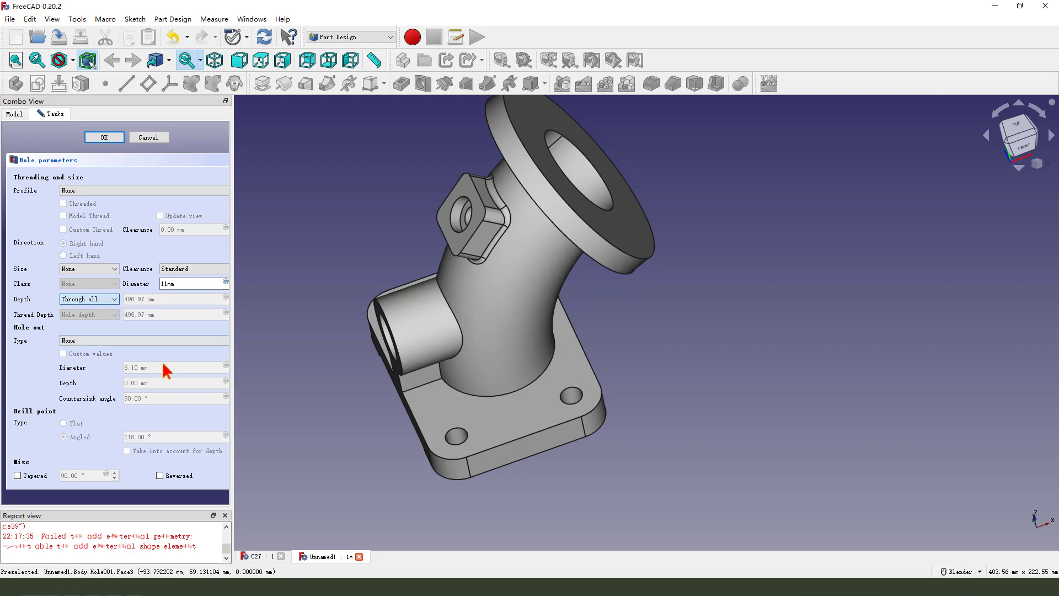
left_click(130, 342)
left_click(136, 351)
left_click_drag(143, 372, 127, 368)
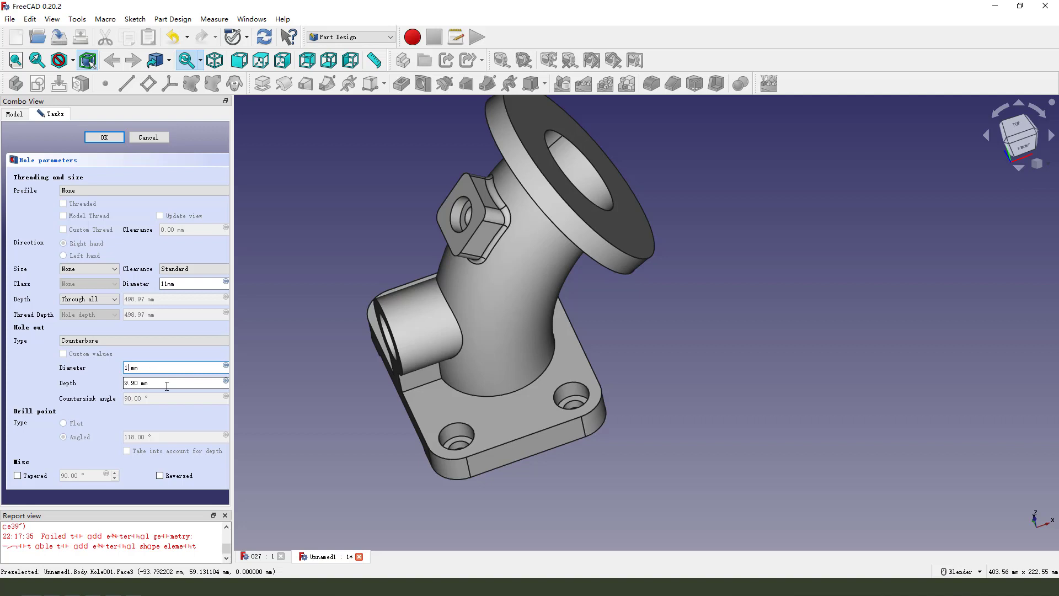
left_click_drag(141, 387, 125, 386)
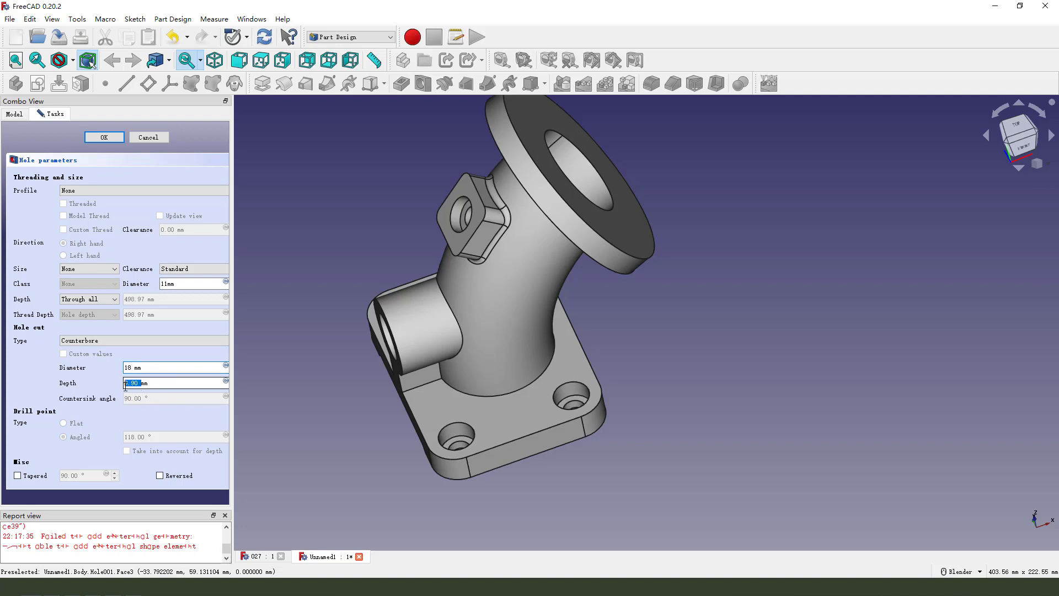
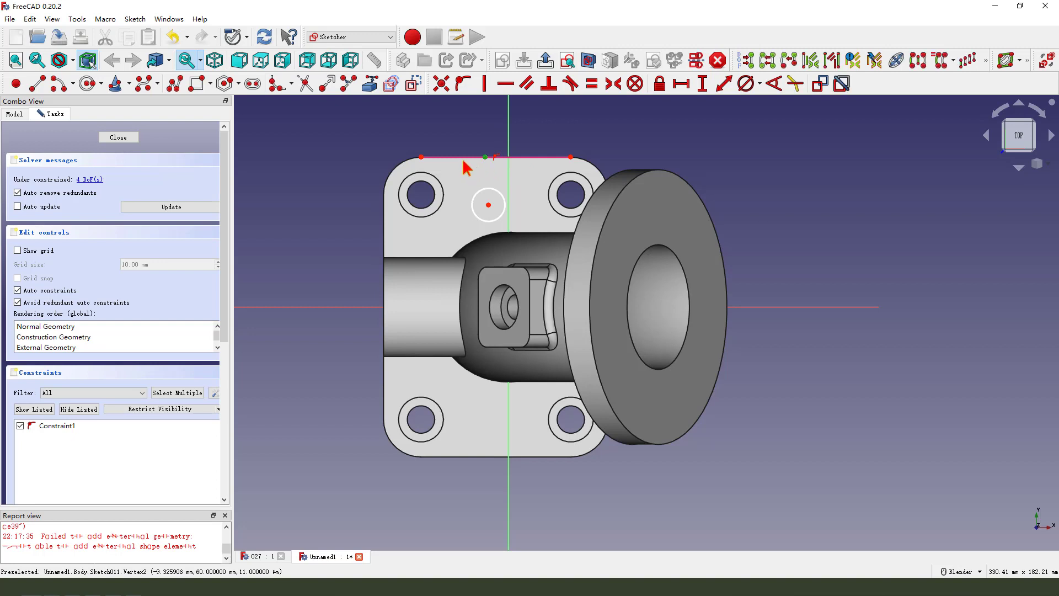
- Constrain the point to the midpoint of the base plate's referenced edge by symmetry and align the circle's center vertically with it
left_click(421, 158)
left_click(485, 158)
left_click(612, 85)
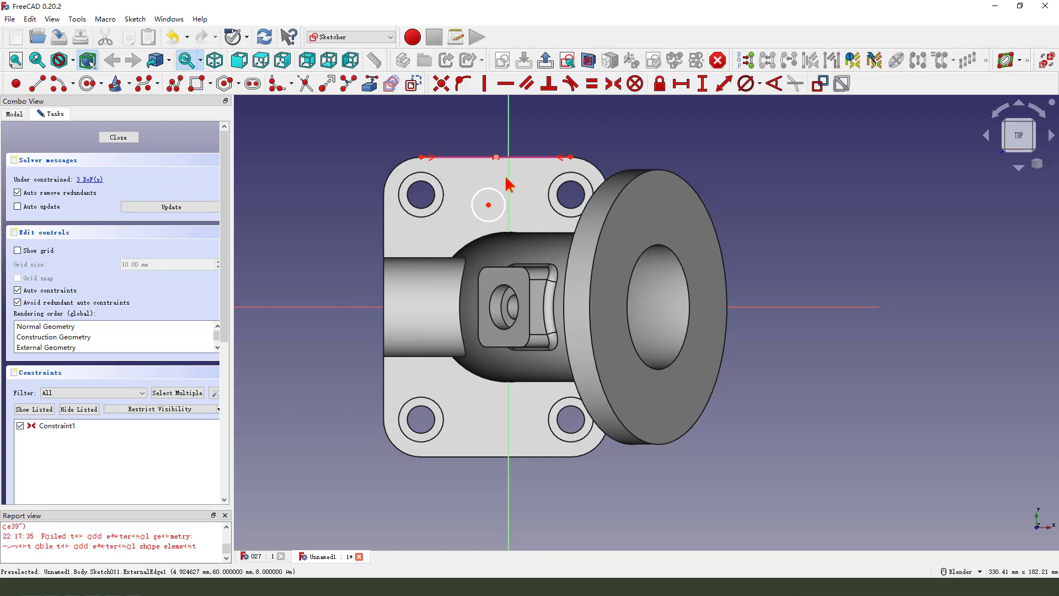
left_click(488, 204)
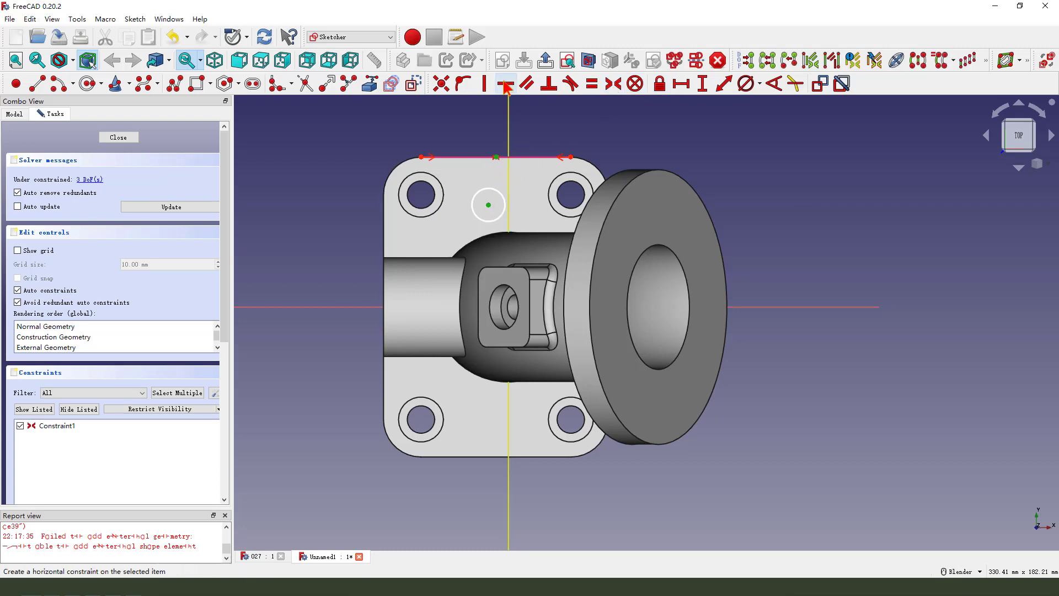
left_click(485, 84)
scroll(486, 165, "down", 1)
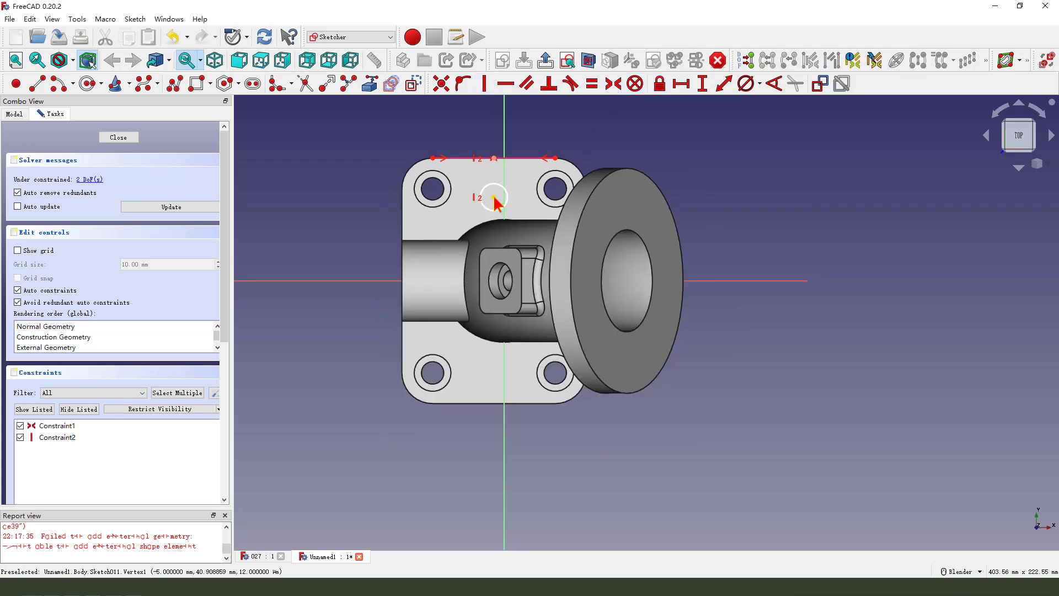
- Draw a second circle between the opposite pair of corner holes and make both circle centers symmetric about the horizontal axis
left_click(87, 84)
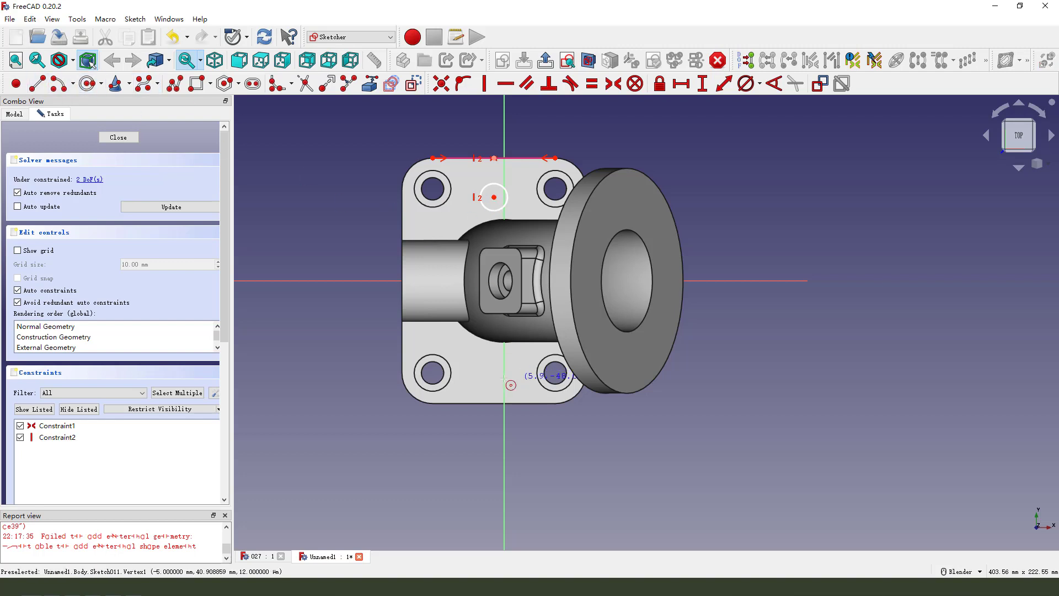
left_click(484, 369)
left_click(495, 377)
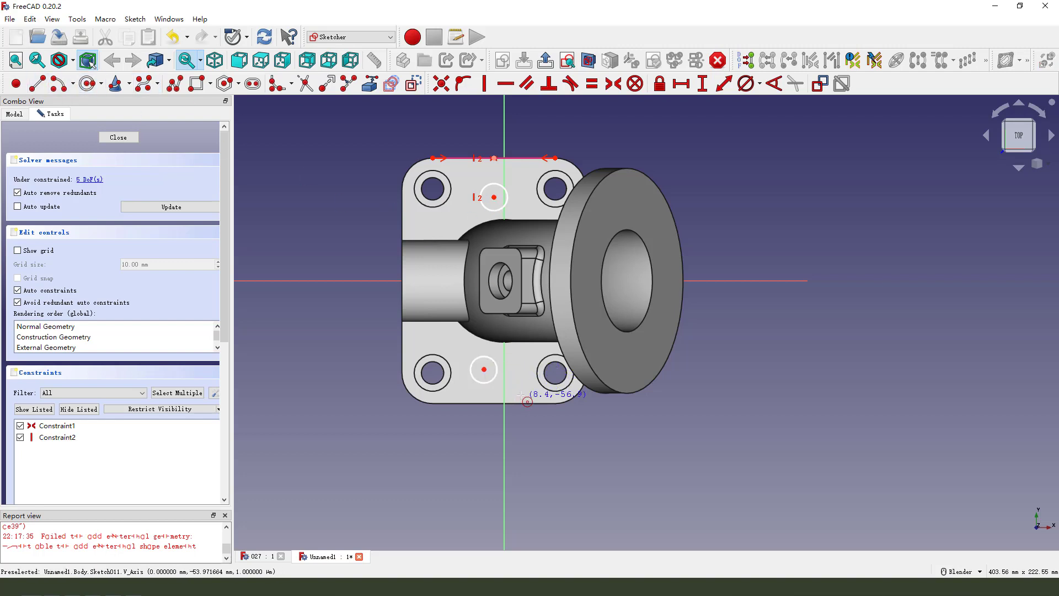
left_click(484, 369)
left_click(501, 271)
left_click(494, 197)
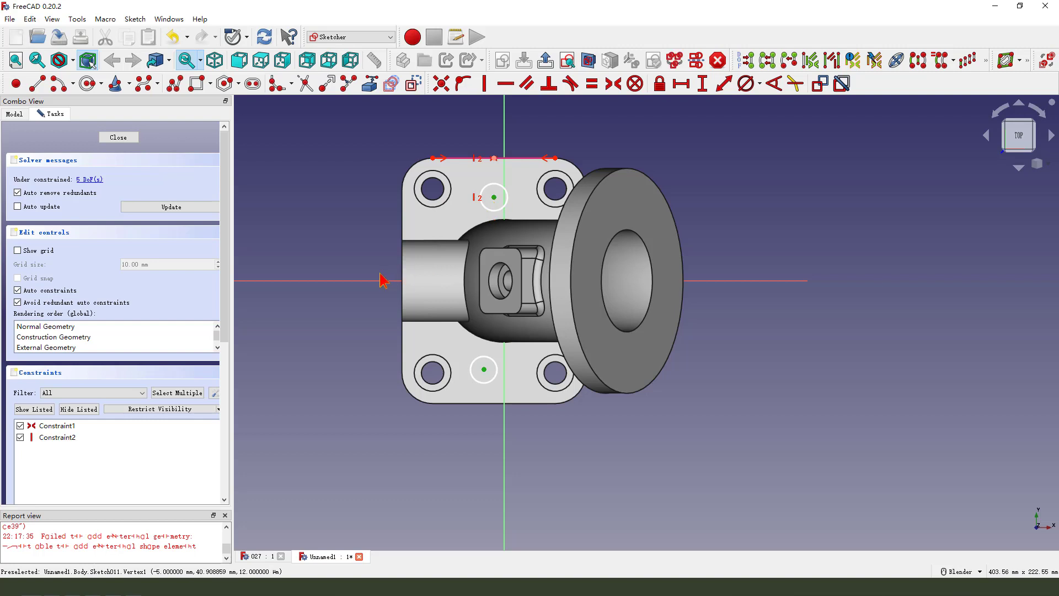
left_click(614, 85)
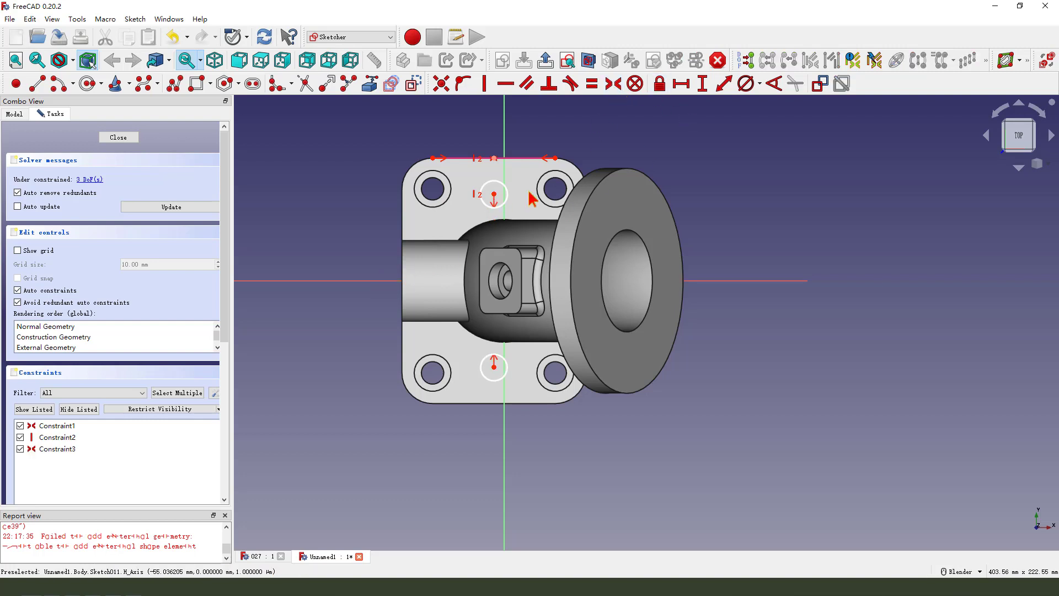
- Make the base plate's two middle circles equal and set their diameter to 10 mm
left_click(502, 190)
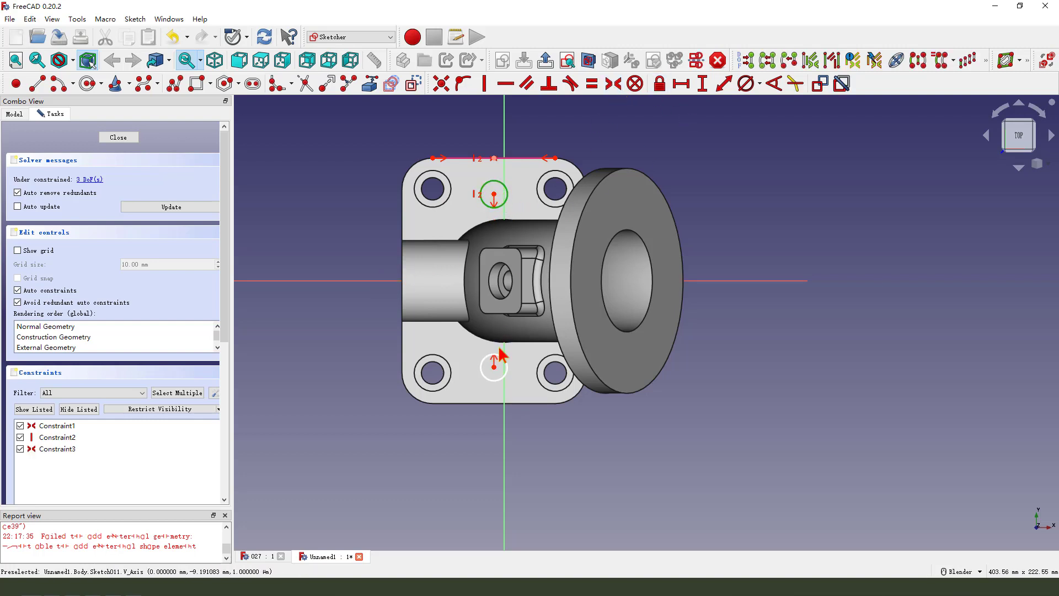
left_click(486, 363)
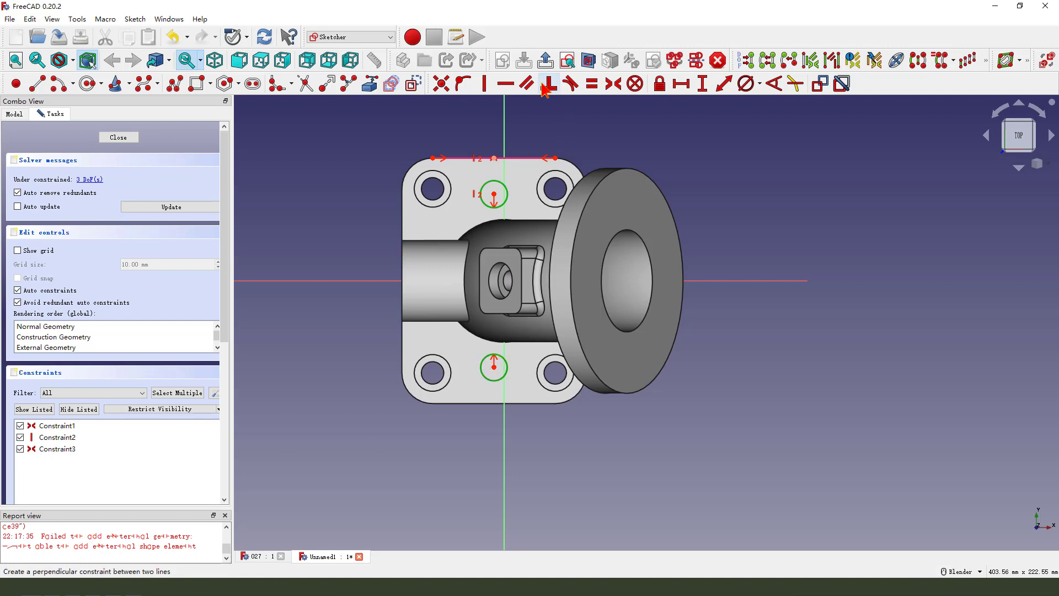
left_click(592, 83)
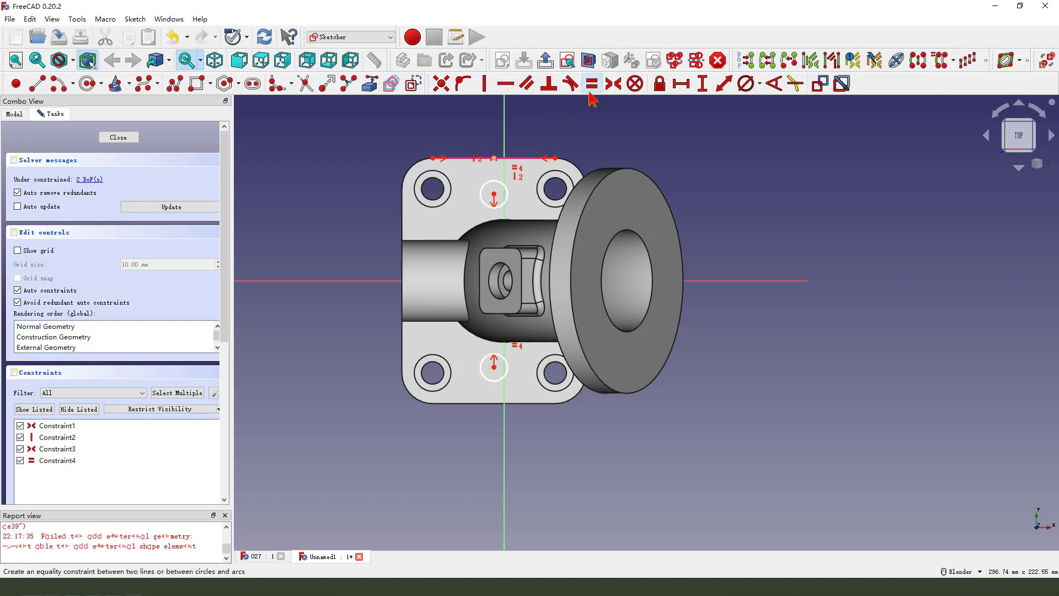
left_click(496, 183)
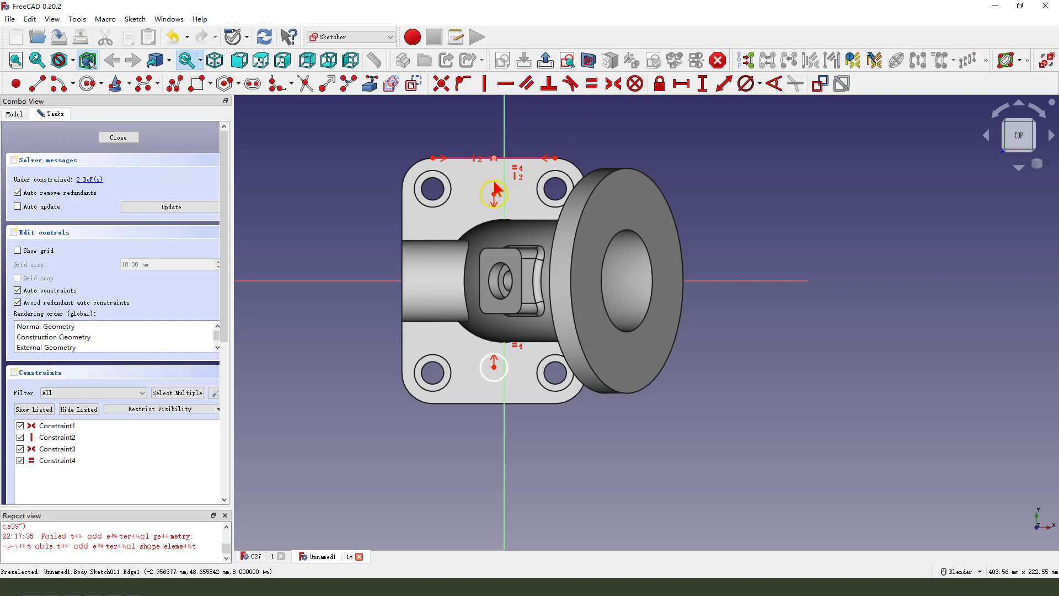
left_click(748, 87)
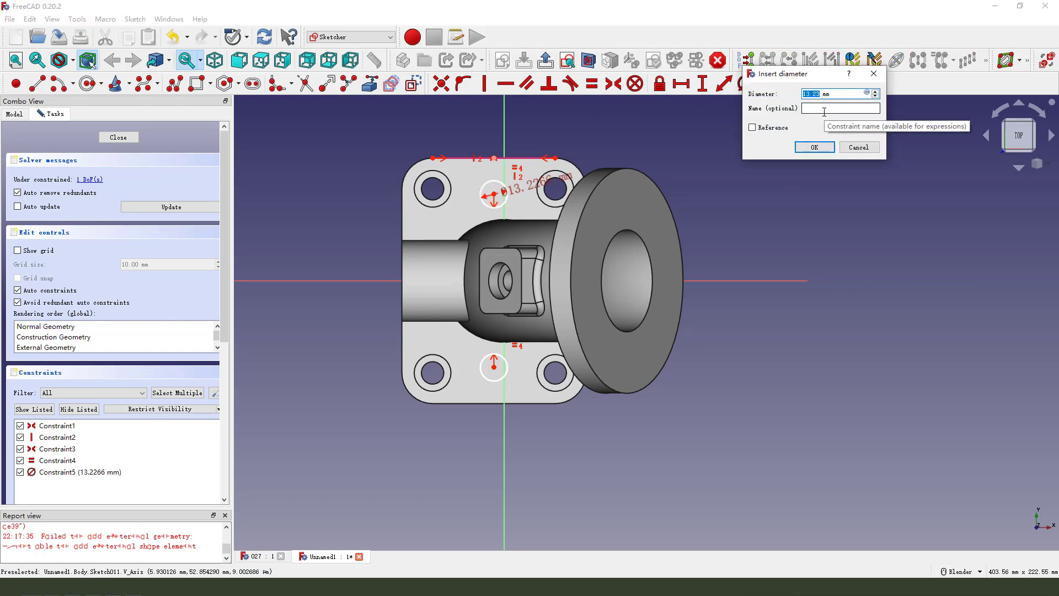
type("10")
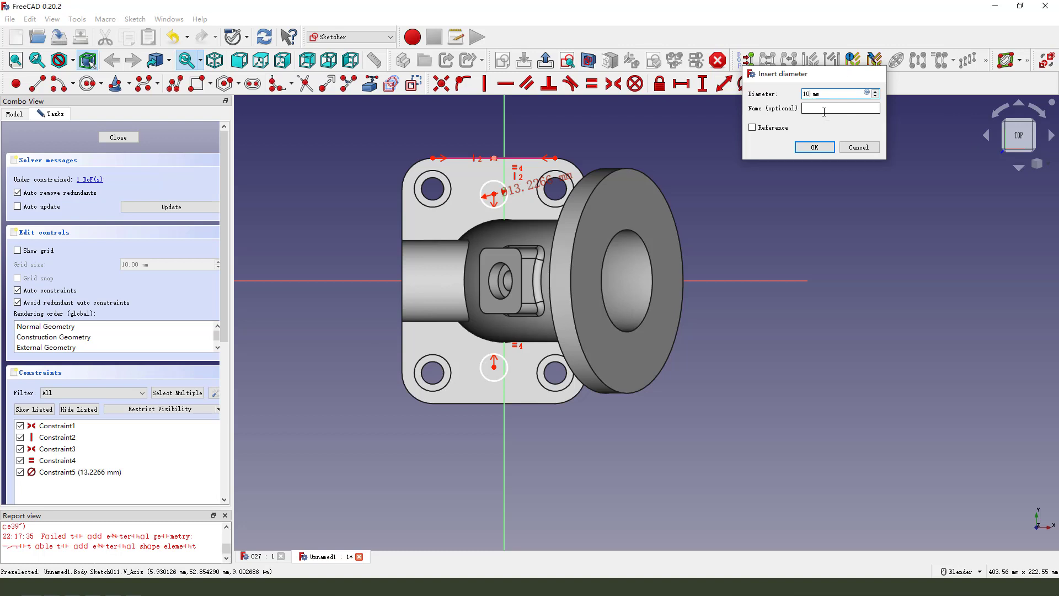
key("Return")
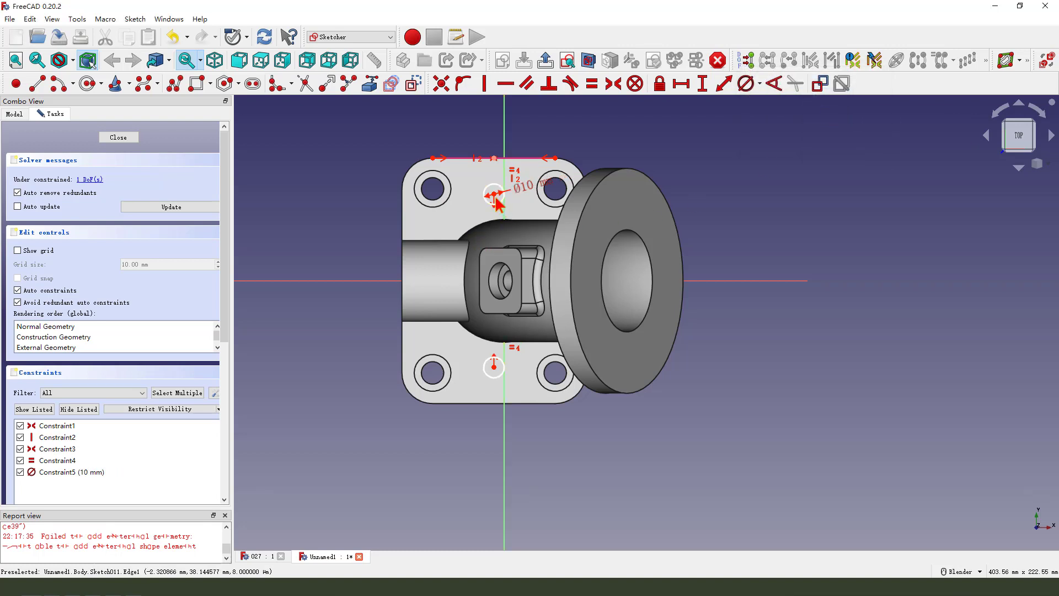
- Reference a corner hole's edge, align the adjacent middle circle's center horizontally with that hole's center, and close the sketch
left_click_drag(493, 195, 494, 186)
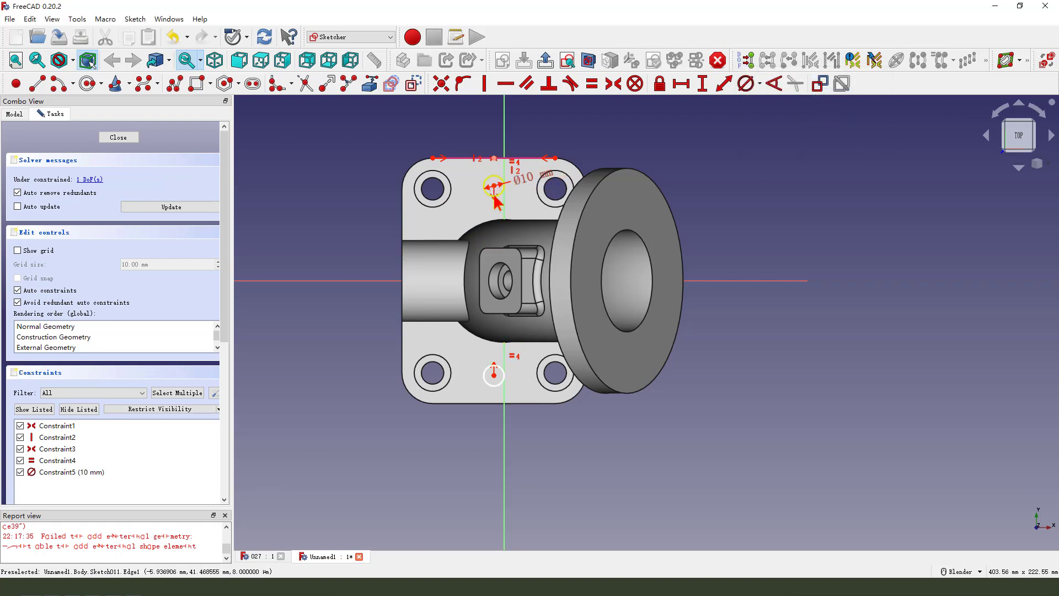
left_click(369, 83)
left_click(437, 186)
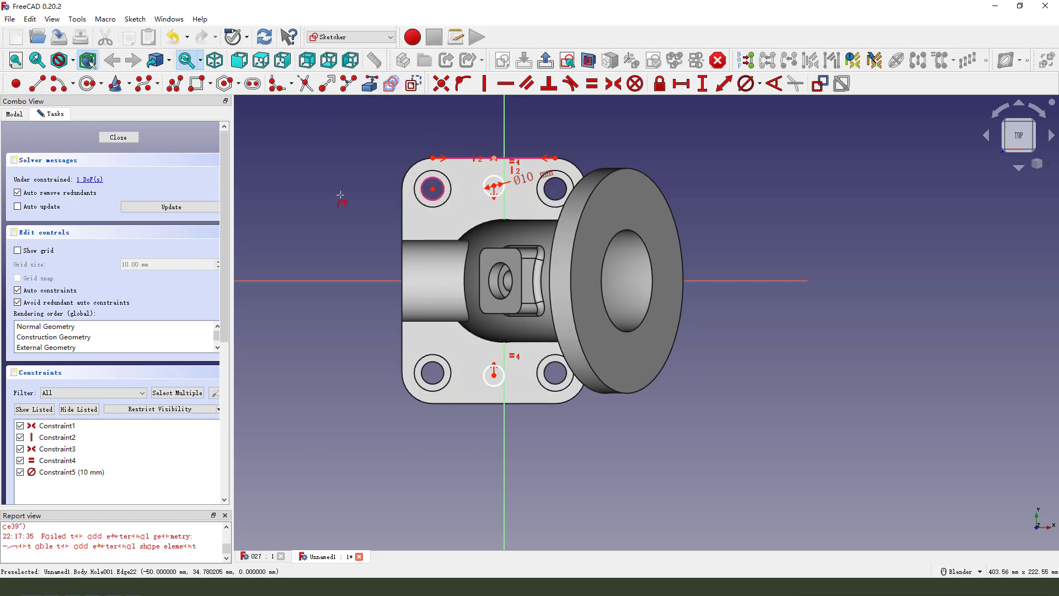
left_click(433, 189)
left_click(494, 186)
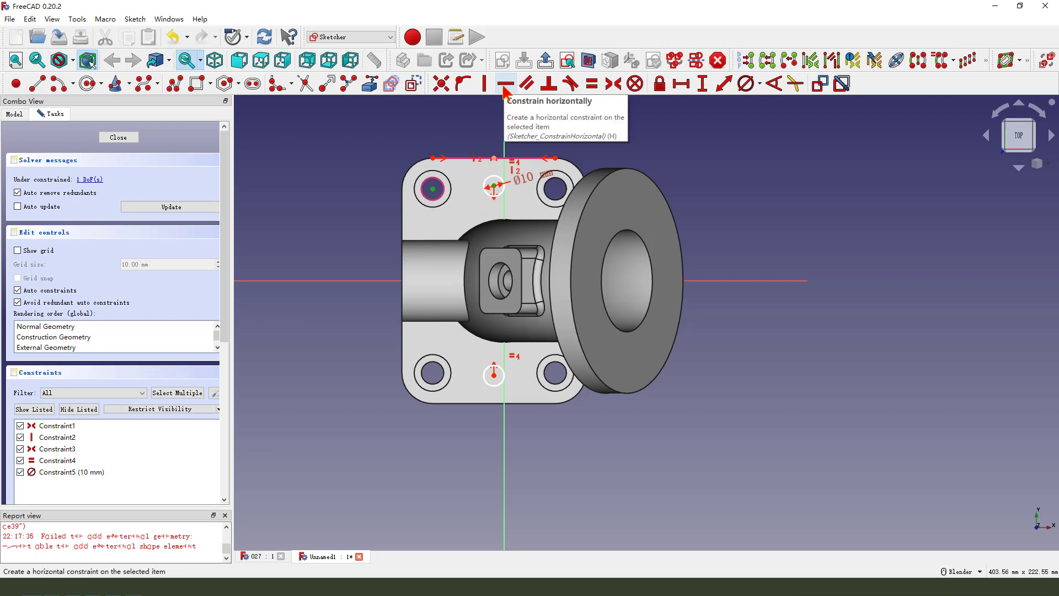
left_click(505, 88)
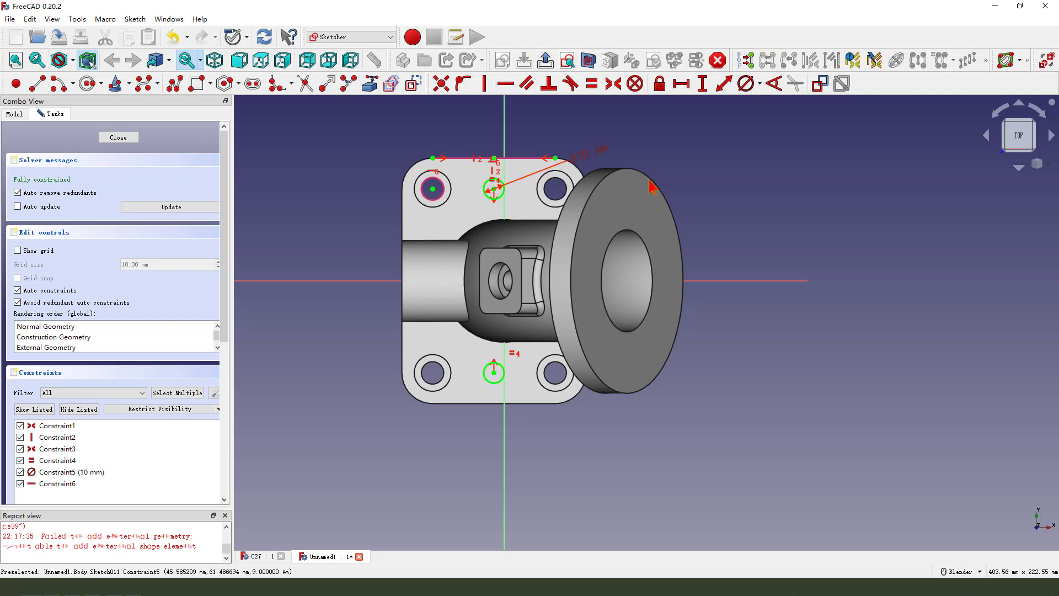
left_click(547, 62)
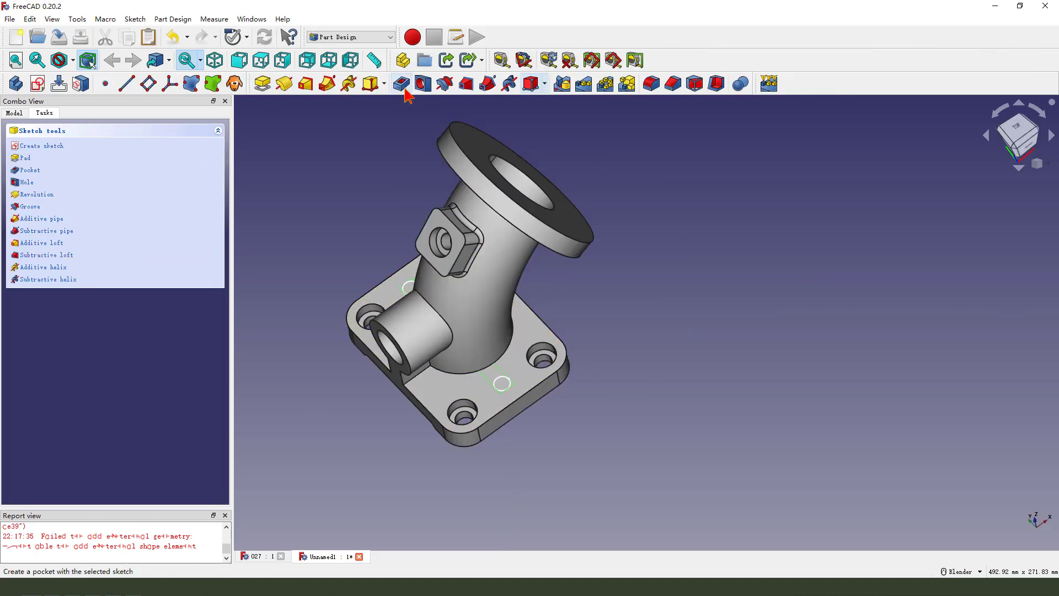
- Pocket the two middle circles through all of the base plate
left_click(401, 83)
left_click(165, 179)
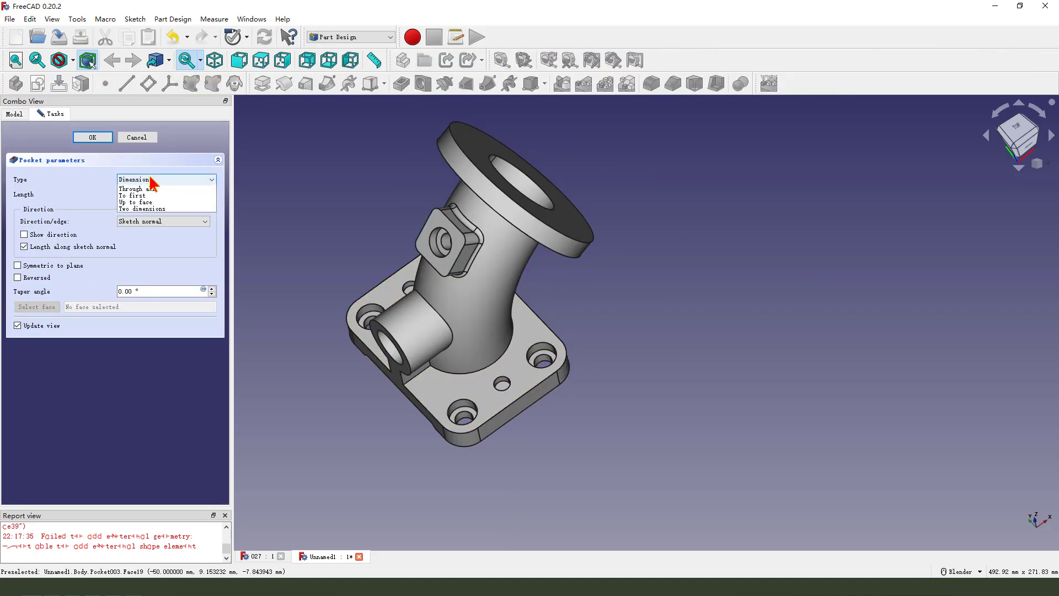
left_click(148, 196)
mouse_move(467, 399)
middle_mouse_down()
mouse_move(581, 260)
mouse_move(504, 371)
mouse_move(469, 397)
middle_mouse_up()
left_click(94, 138)
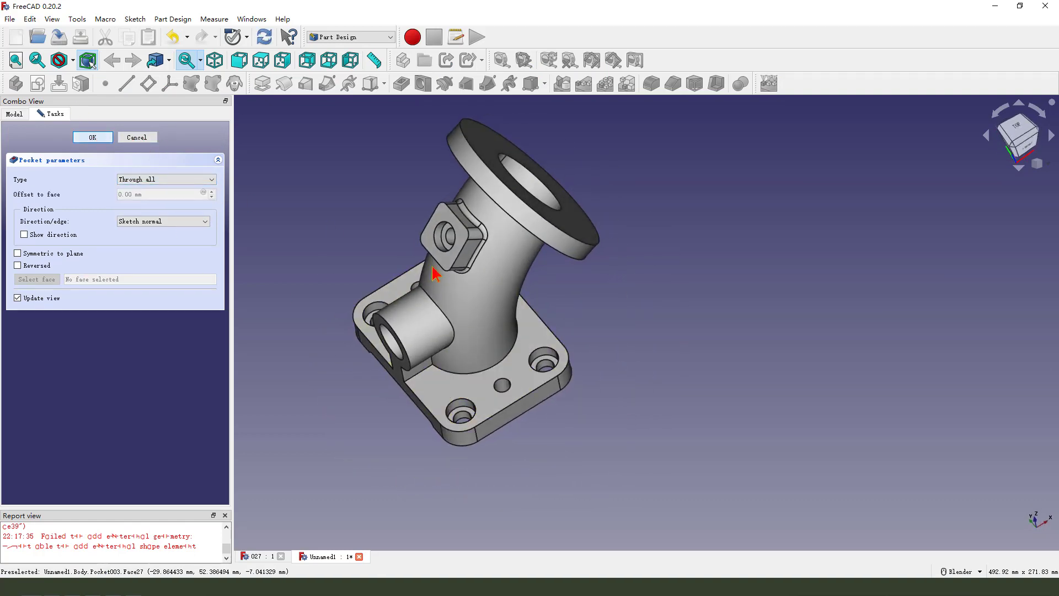
- Create a sketch on the round flange's outer face and reference the flange's outer circular edge as external geometry
scroll(530, 321, "down", 2)
middle_click_drag(629, 377, 560, 195)
scroll(598, 272, "up", 3)
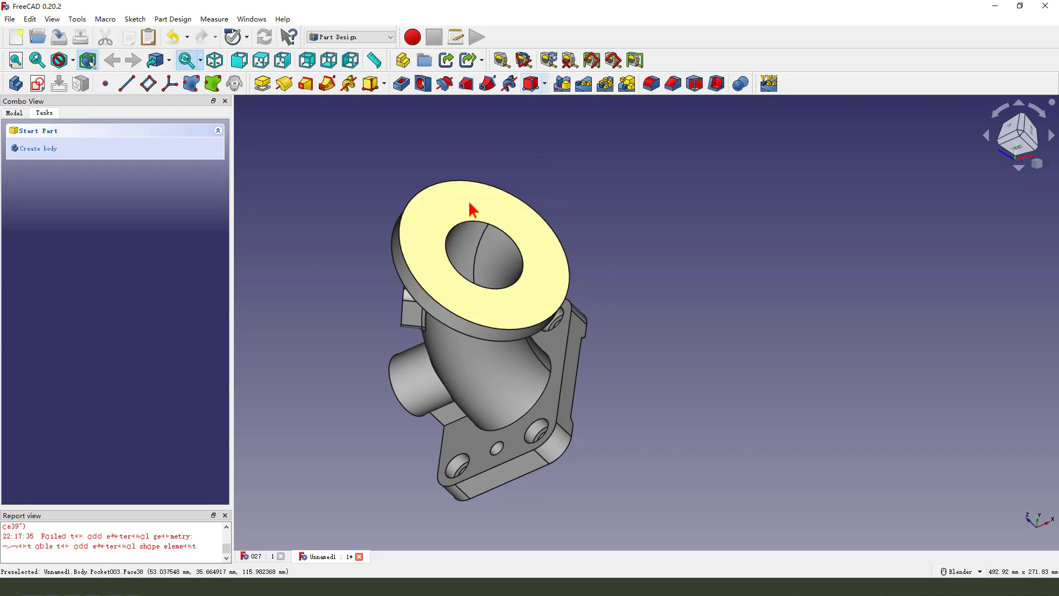
left_click(517, 201)
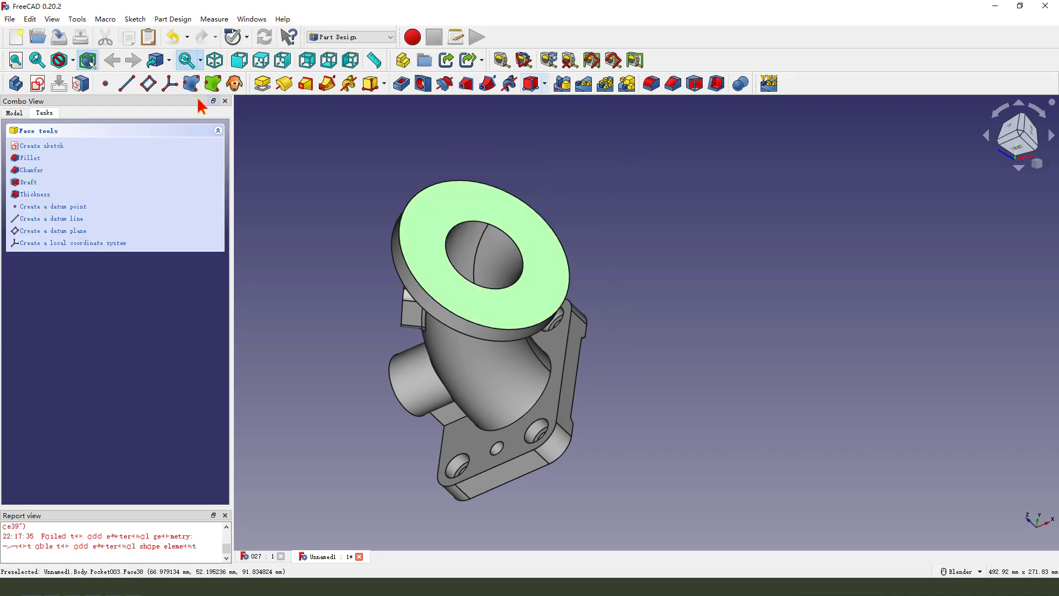
left_click(38, 84)
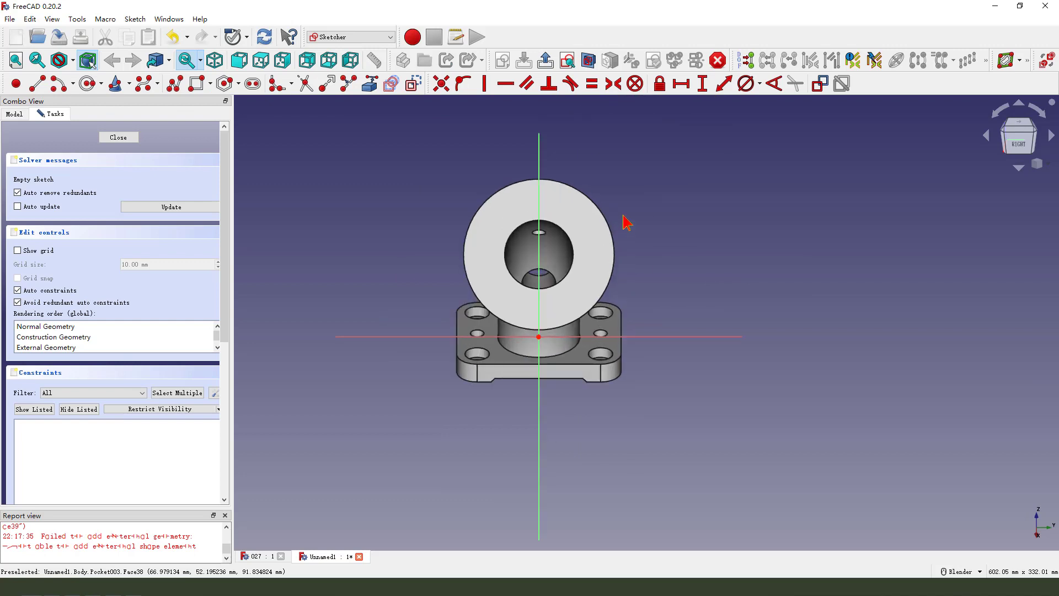
left_click(370, 83)
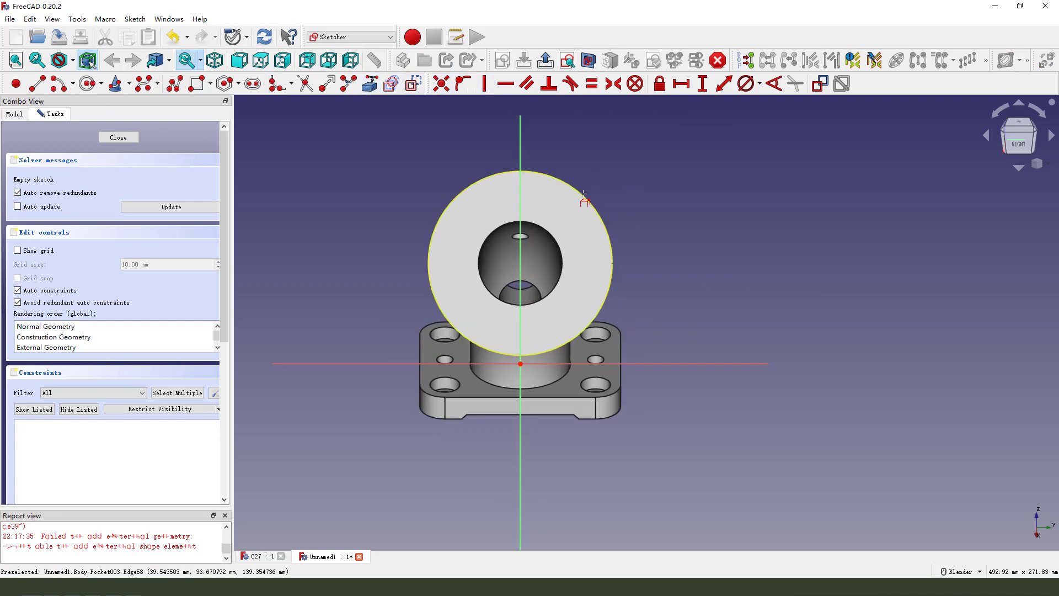
left_click(577, 190)
- Draw a circle about 23.5 mm in diameter beside the flange and align its center horizontally with the flange's center
left_click(87, 84)
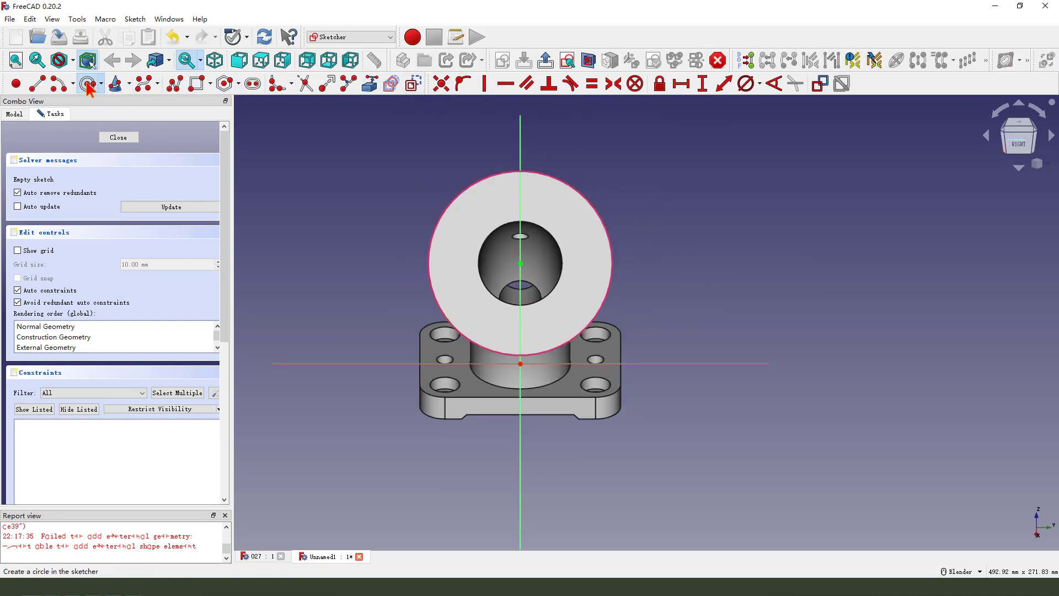
left_click(668, 288)
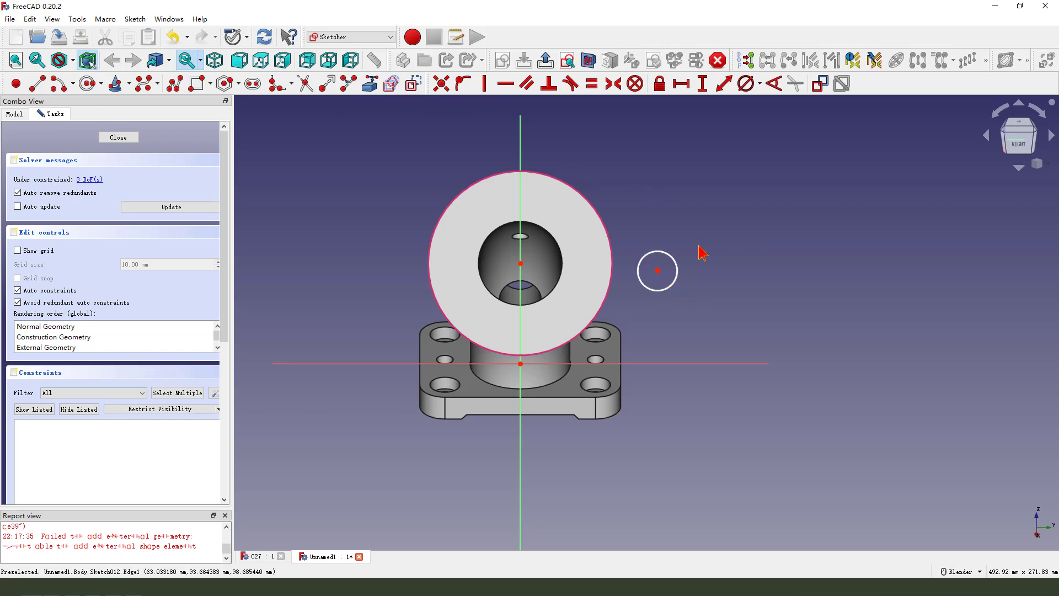
left_click(521, 265)
left_click(506, 83)
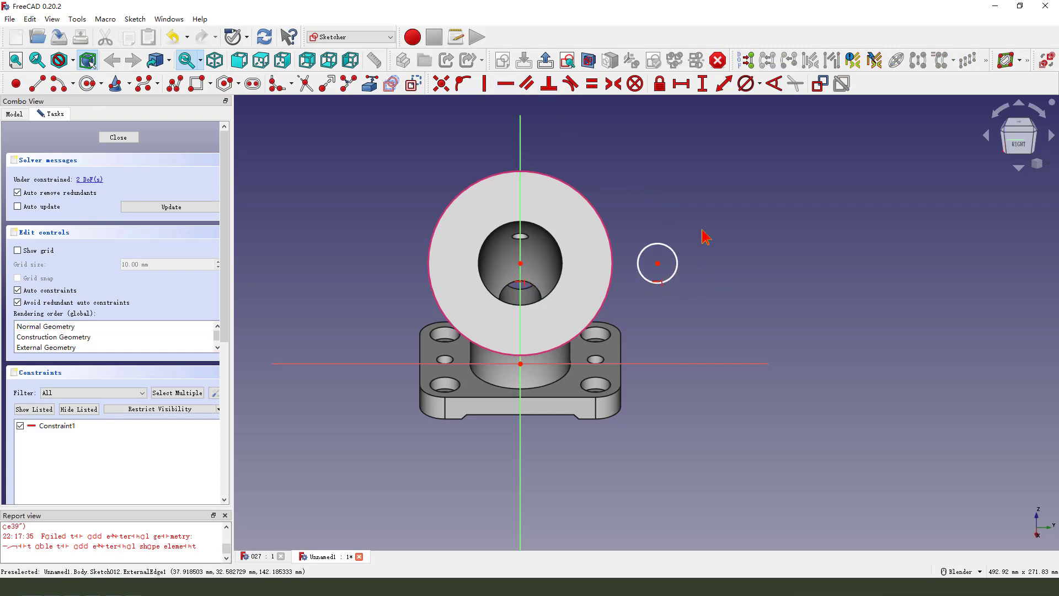
- Set the diameter of the circle beside the flange to 8 mm
left_click(677, 255)
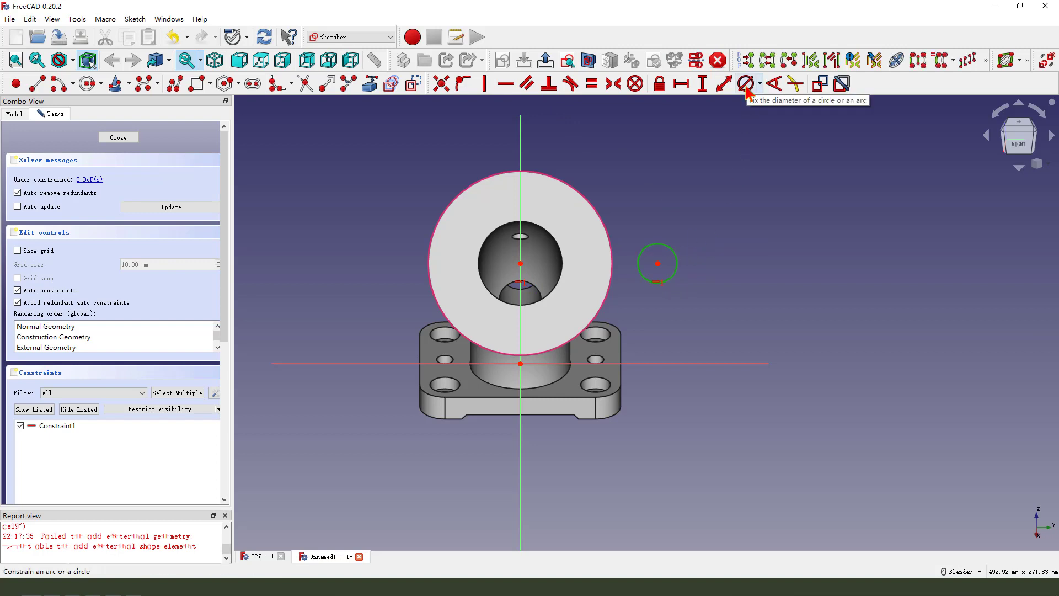
left_click(746, 83)
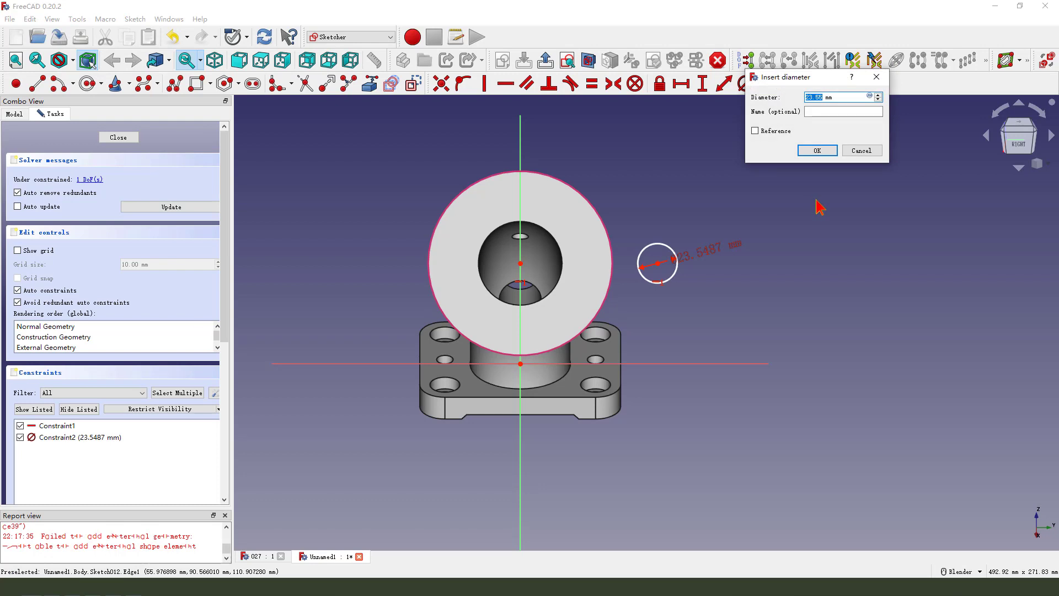
type("8")
key("Return")
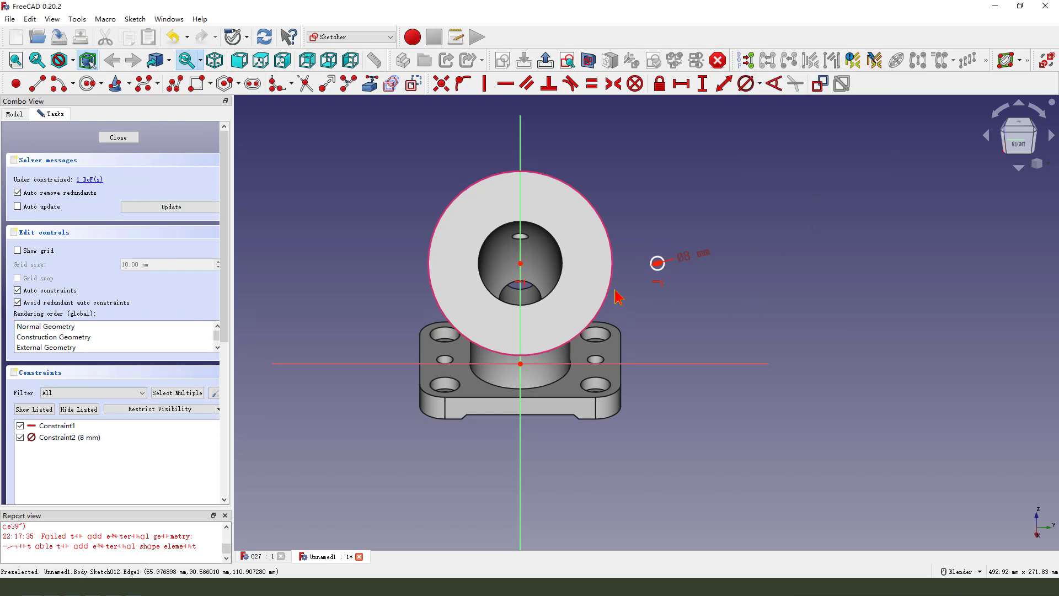
- Set the horizontal distance between the flange's center and the small circle's center to 45 mm, and close the sketch
scroll(618, 298, "up", 1)
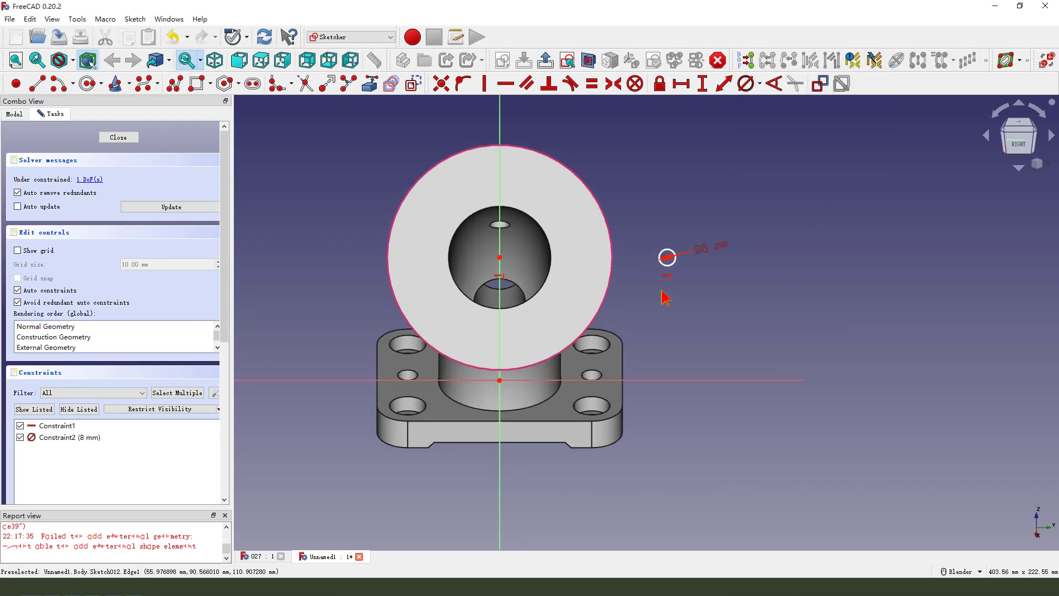
scroll(669, 287, "up", 1)
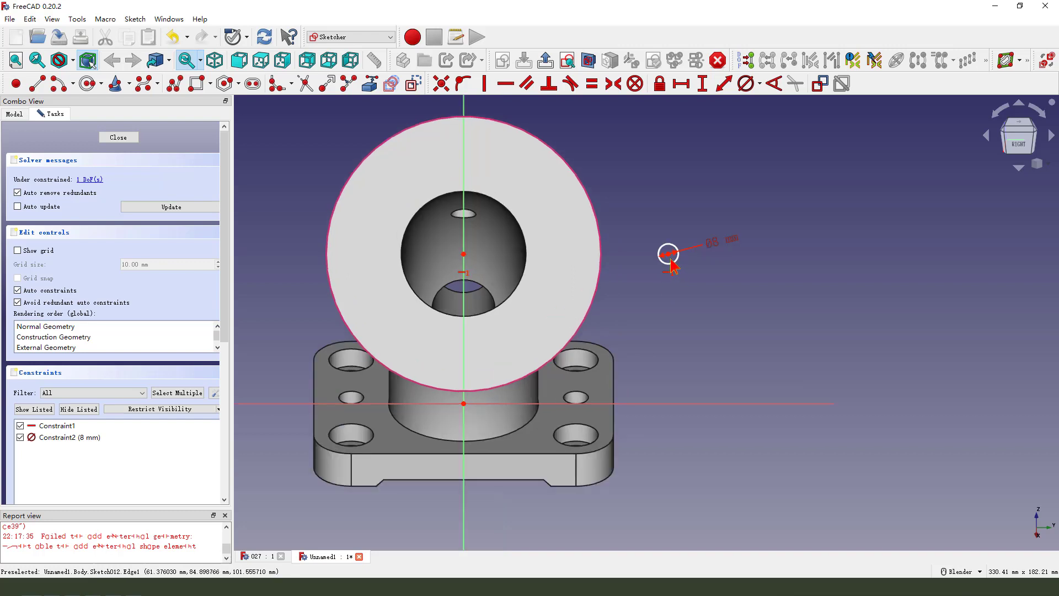
left_click(669, 254)
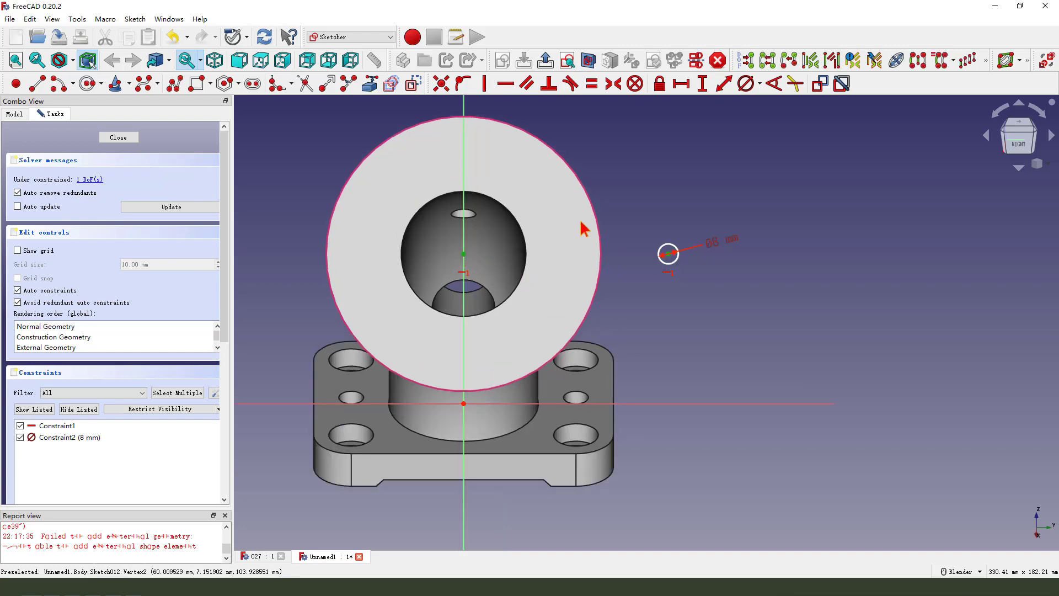
left_click(682, 83)
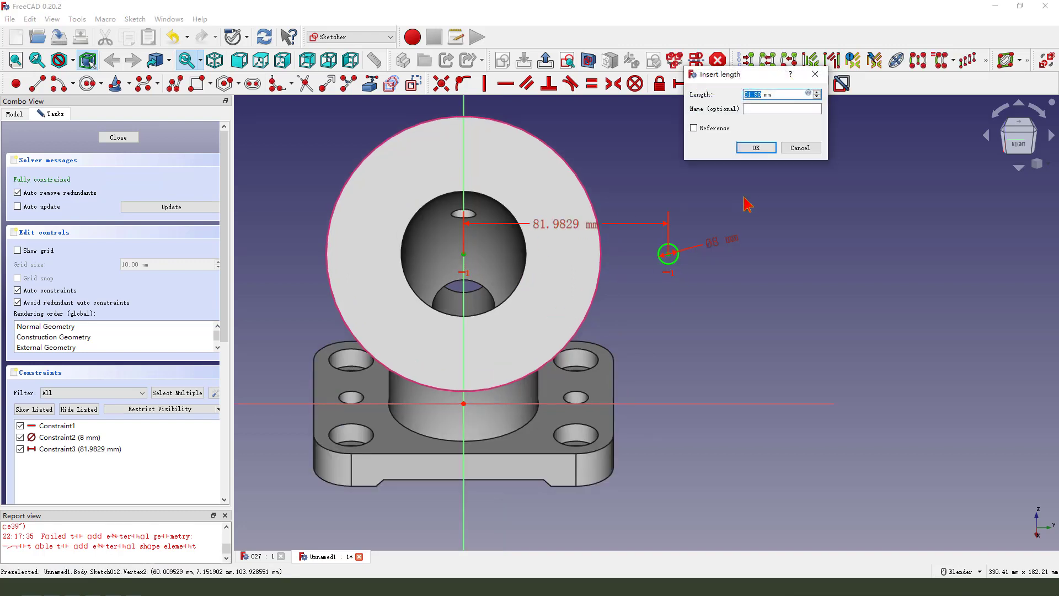
key("Return")
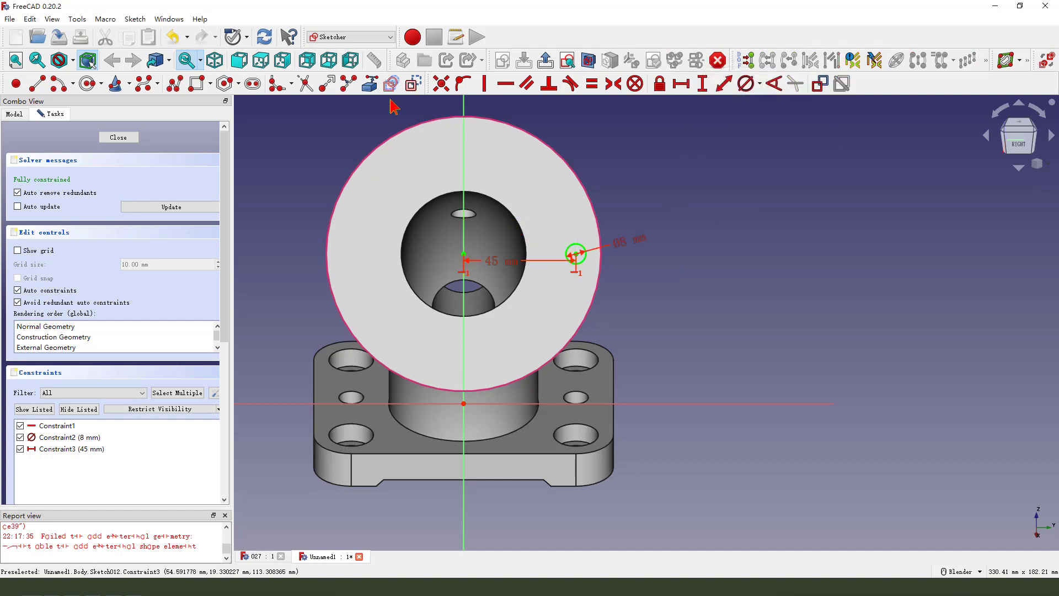
left_click(546, 64)
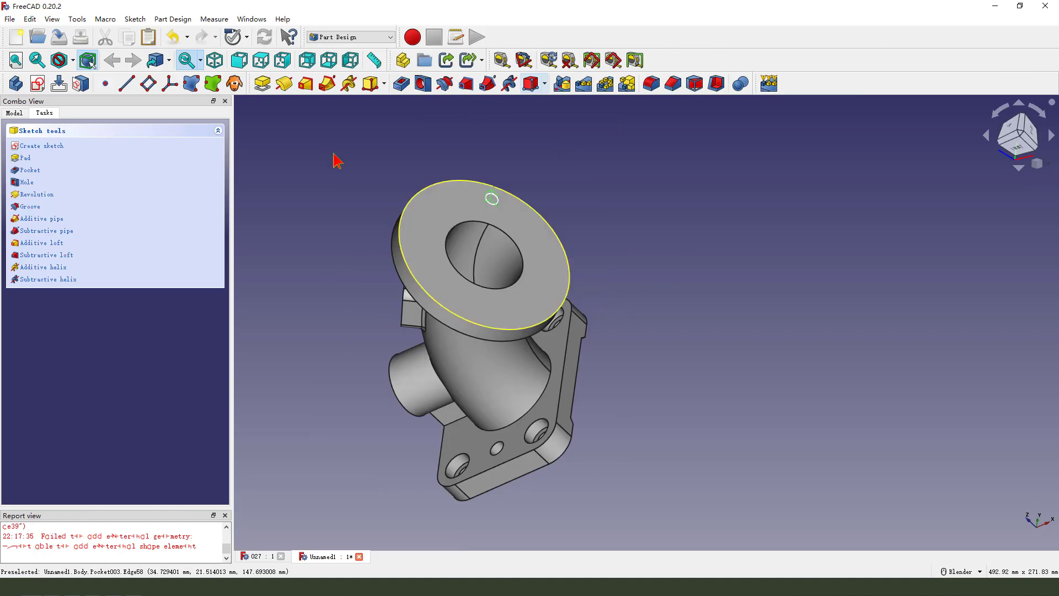
- Pocket the small circle into the flange using the To first type
left_click(403, 84)
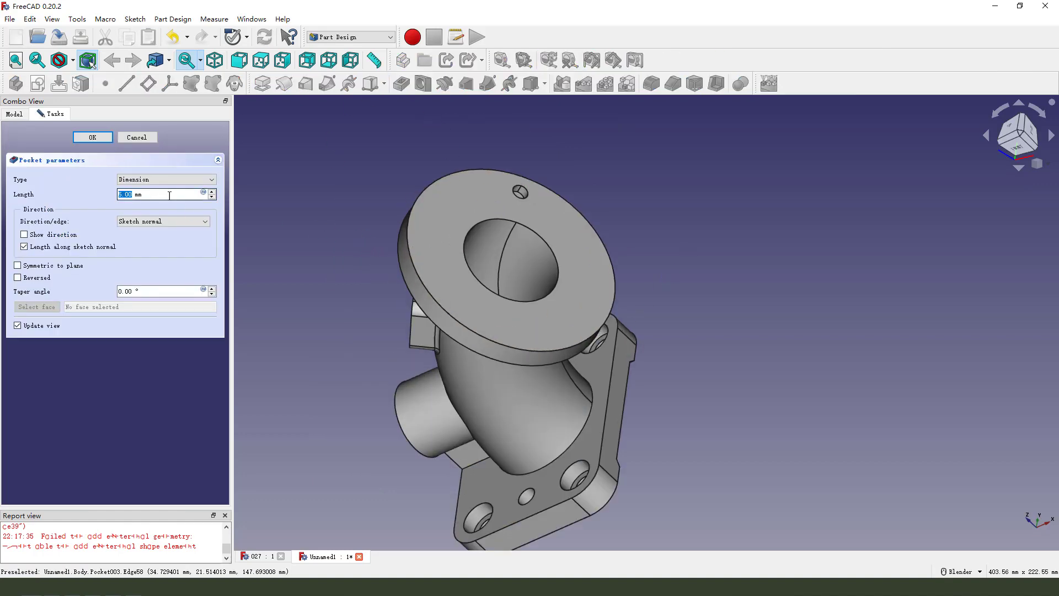
left_click(151, 181)
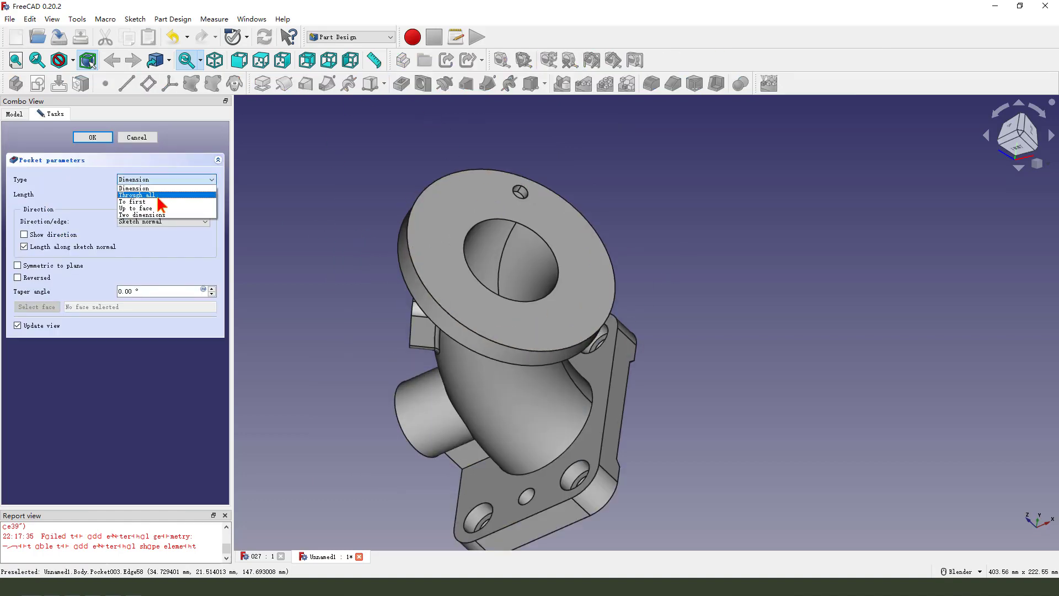
left_click(154, 202)
middle_click_drag(352, 259, 556, 272)
left_click(149, 138)
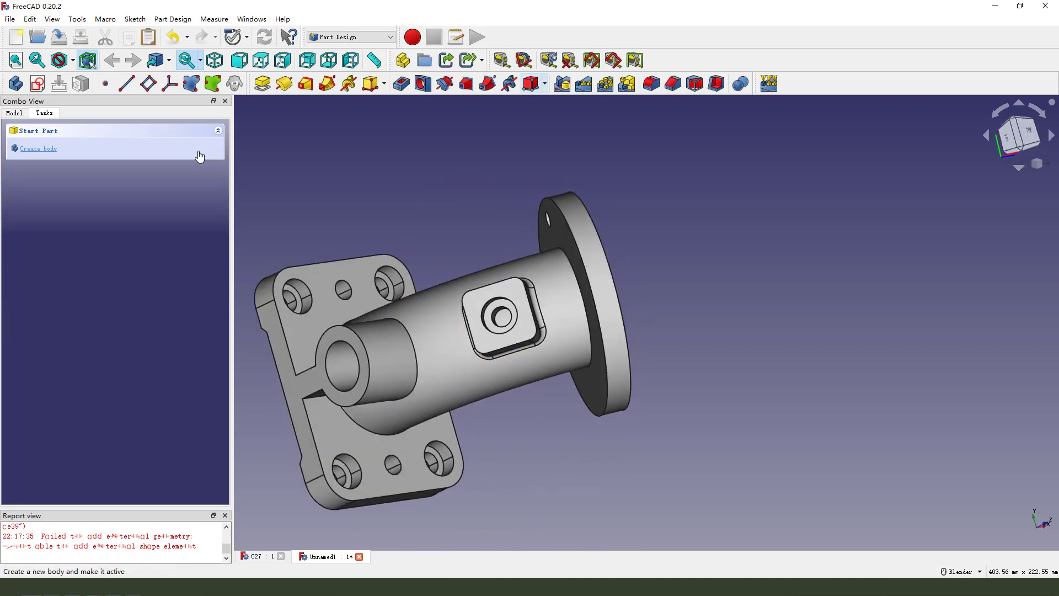
- Create a polar pattern of Pocket004 around the flange's circular edge with 6 occurrences over 360°
middle_click_drag(485, 309, 551, 278)
left_click(14, 113)
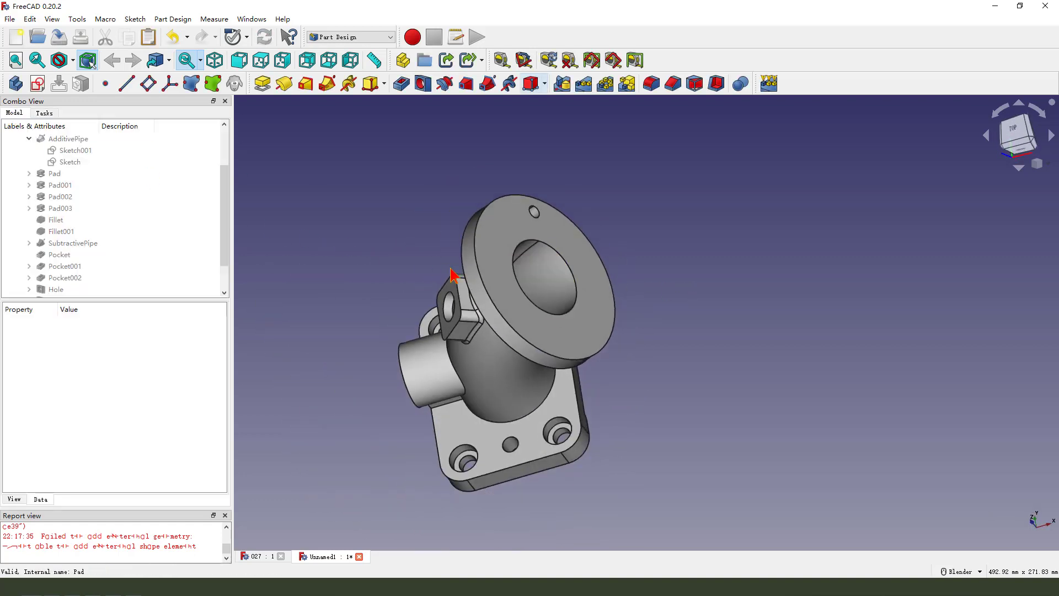
middle_click_drag(449, 279, 386, 270)
left_click(71, 290)
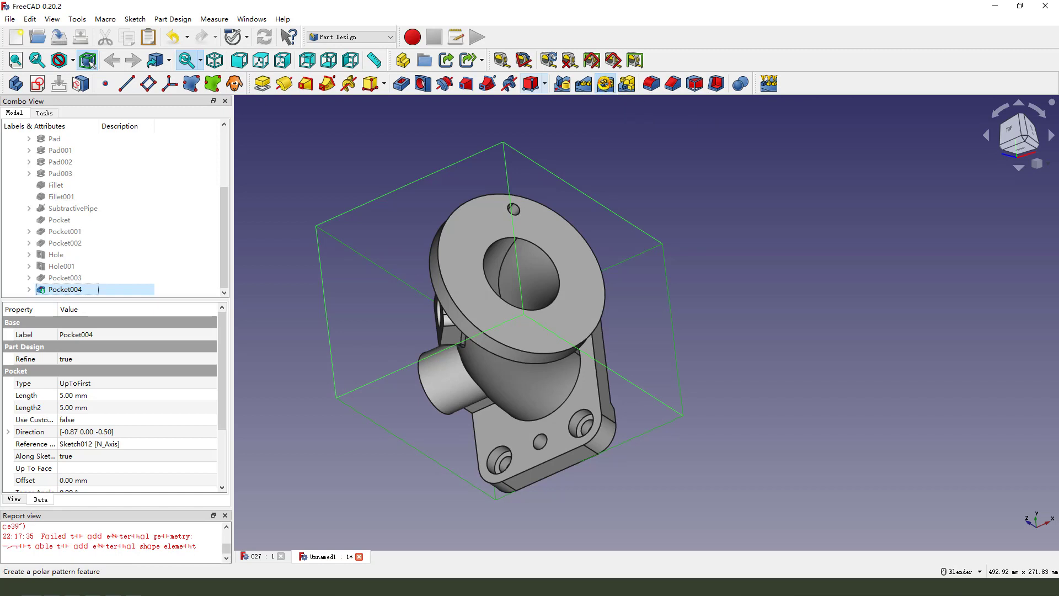
left_click(606, 84)
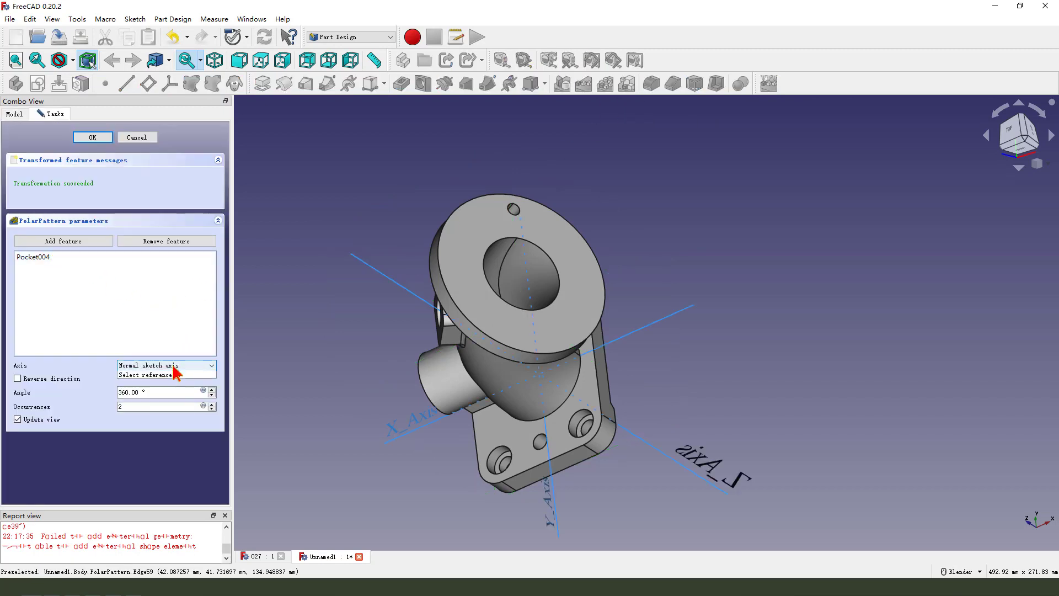
left_click(175, 366)
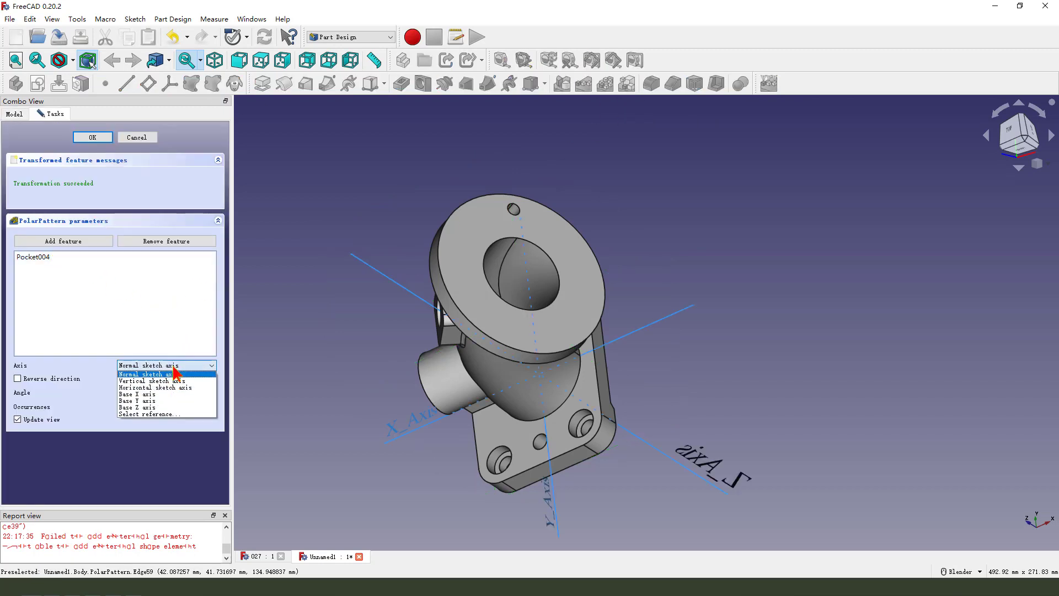
left_click(164, 415)
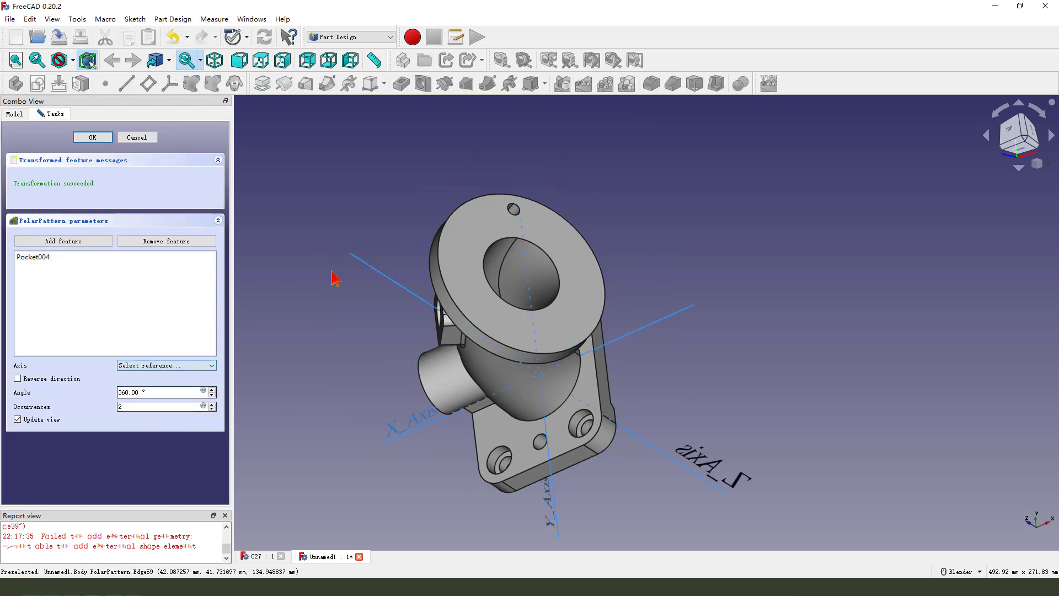
left_click(486, 200)
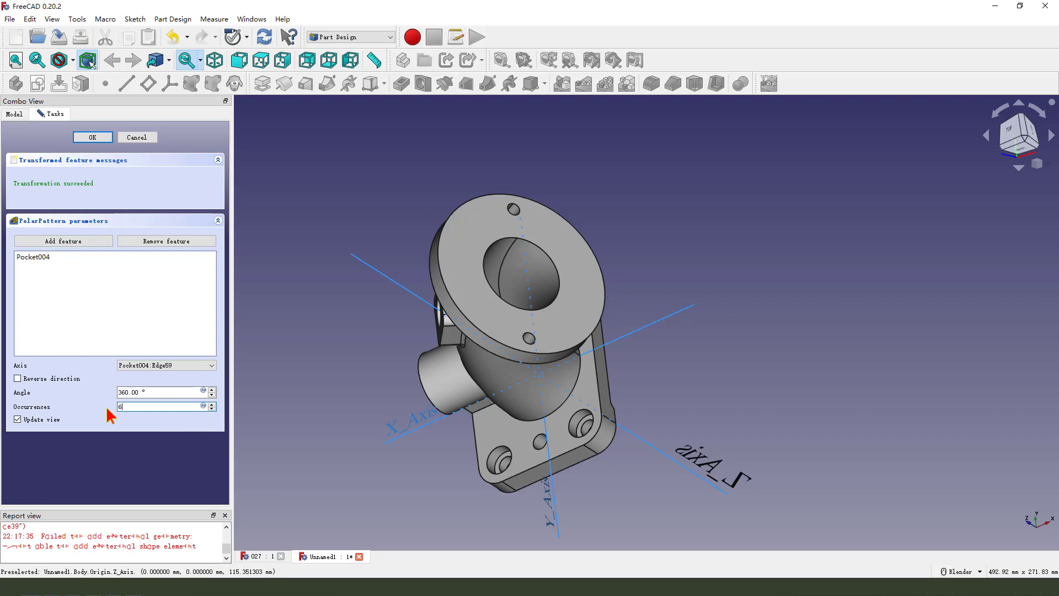
left_click(93, 137)
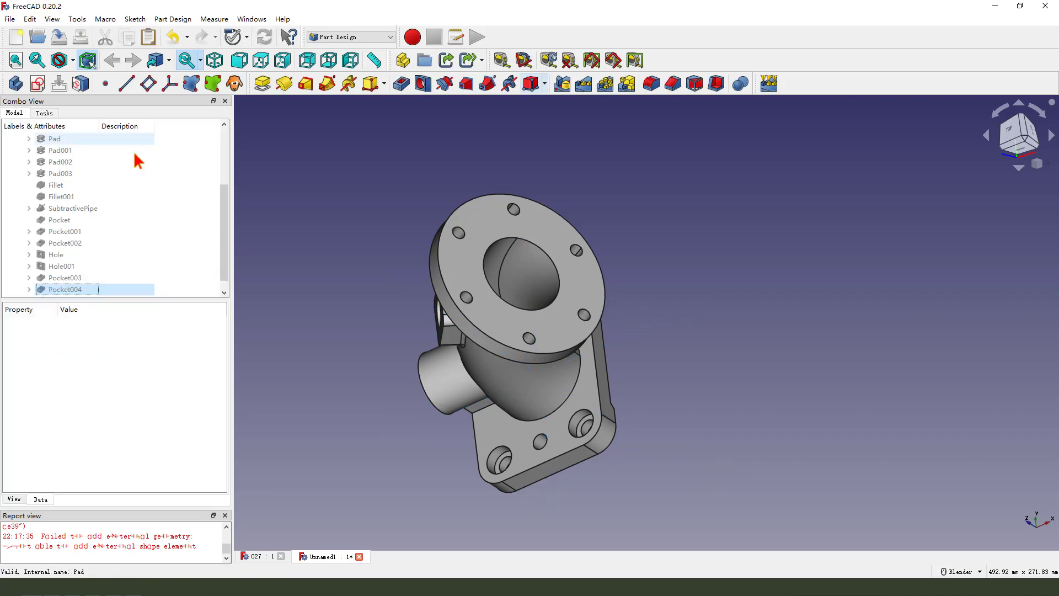
- Change the body's shape color to yellow
middle_click_drag(452, 309, 528, 396)
scroll(75, 155, "up", 3)
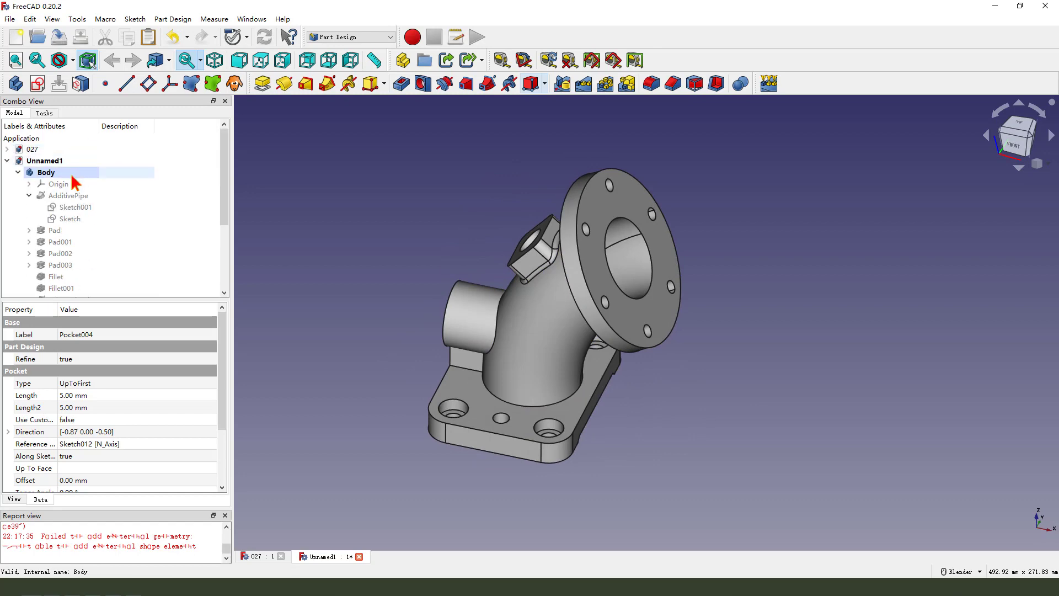
right_click(74, 175)
left_click(116, 224)
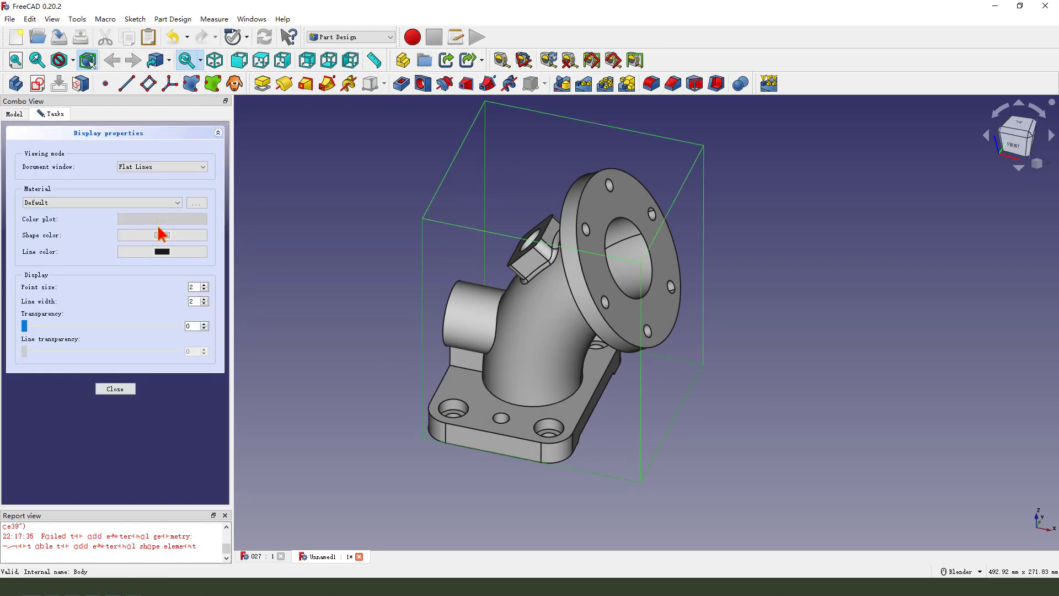
left_click(162, 235)
left_click(446, 251)
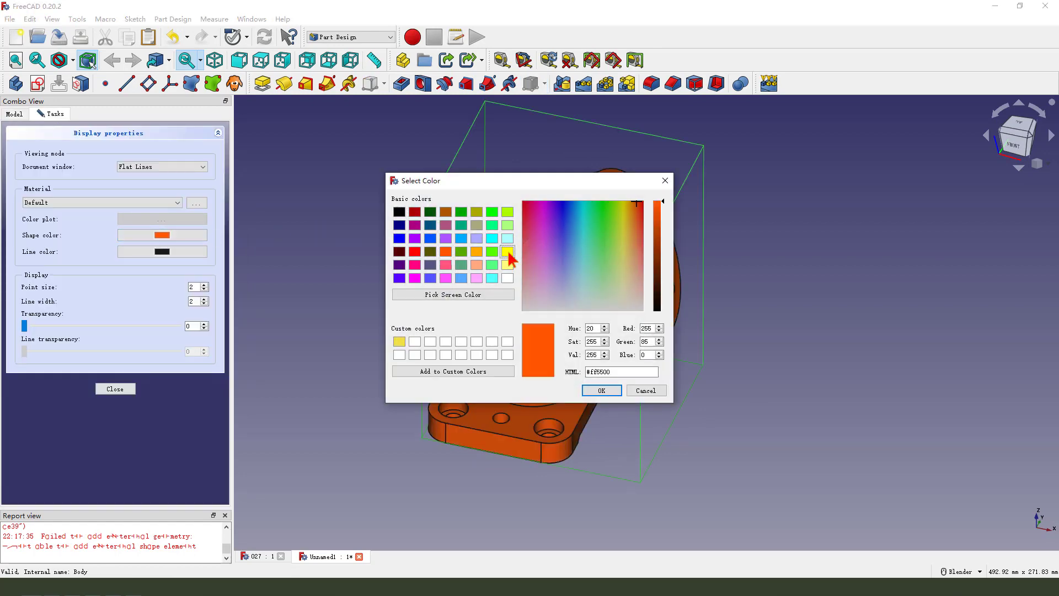
left_click(508, 252)
left_click(602, 390)
left_click(115, 389)
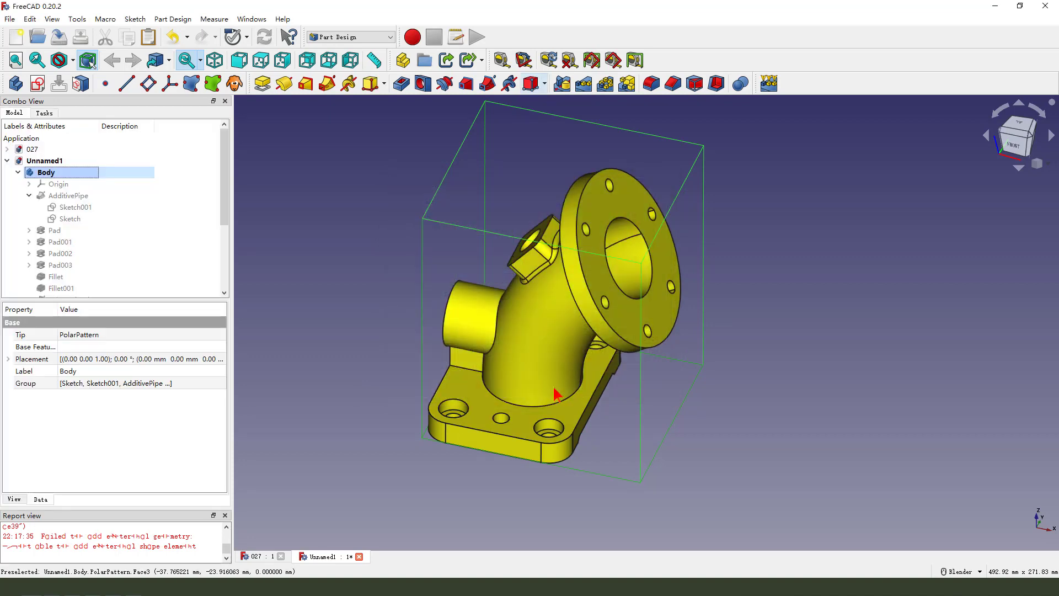
middle_click_drag(554, 393, 780, 405)
left_click(781, 405)
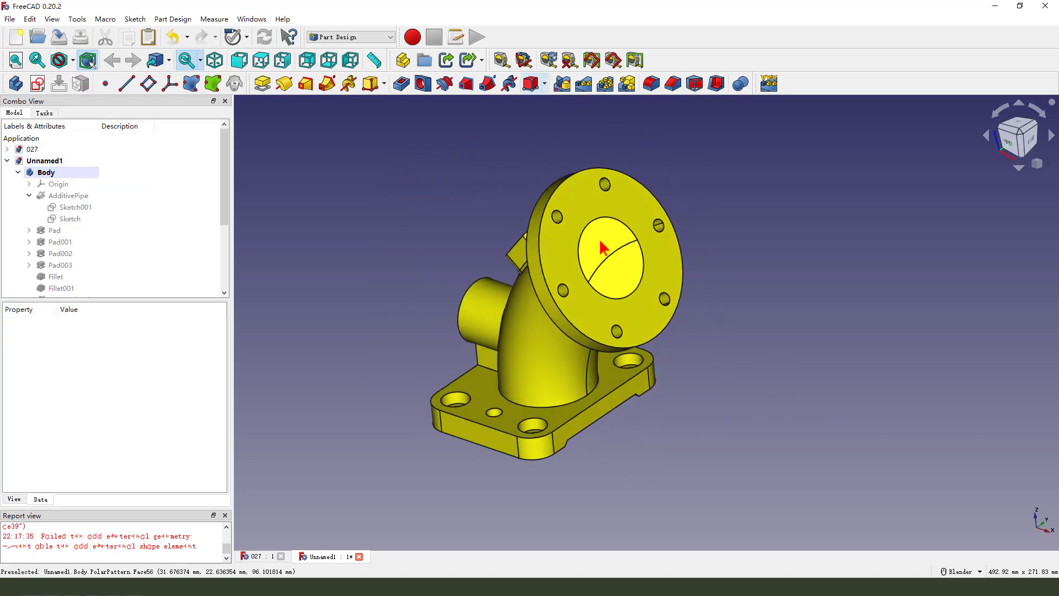
- Start a sketch on the XZ plane and reference the flange's outer face edge as external geometry
scroll(601, 249, "up", 2)
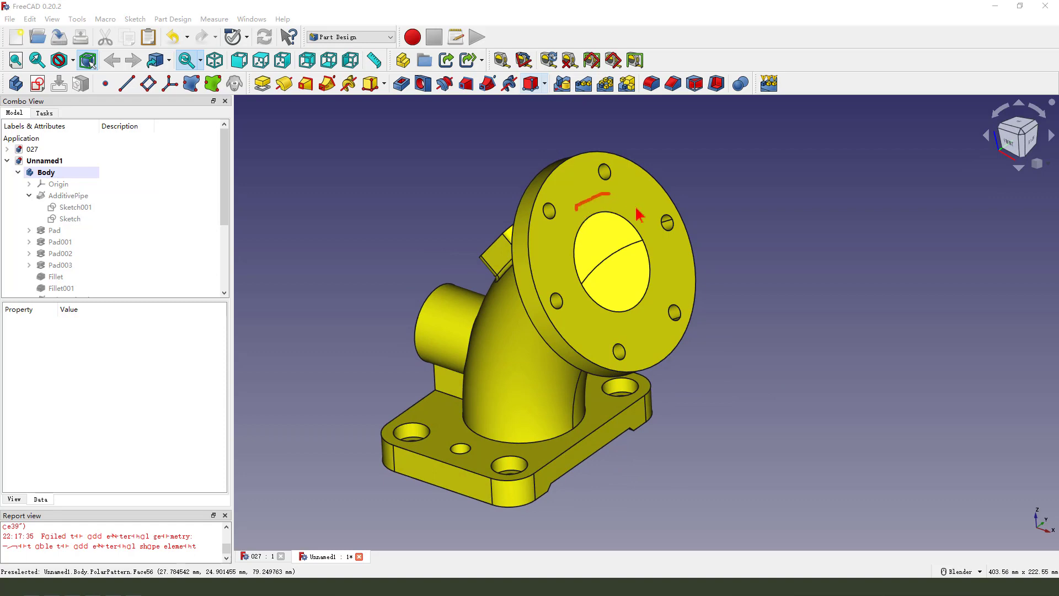
scroll(547, 248, "down", 2)
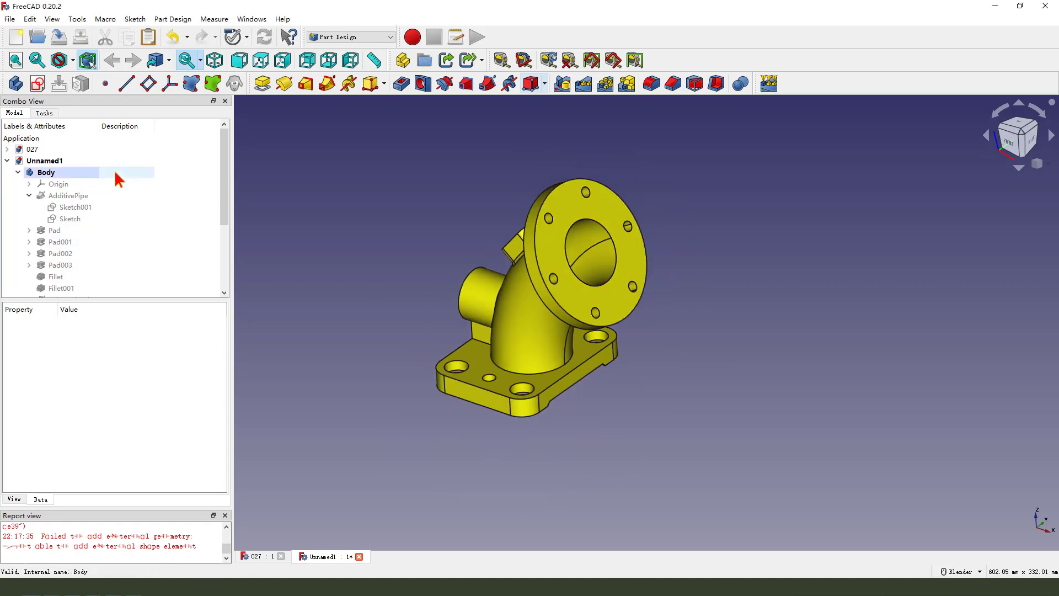
left_click(37, 84)
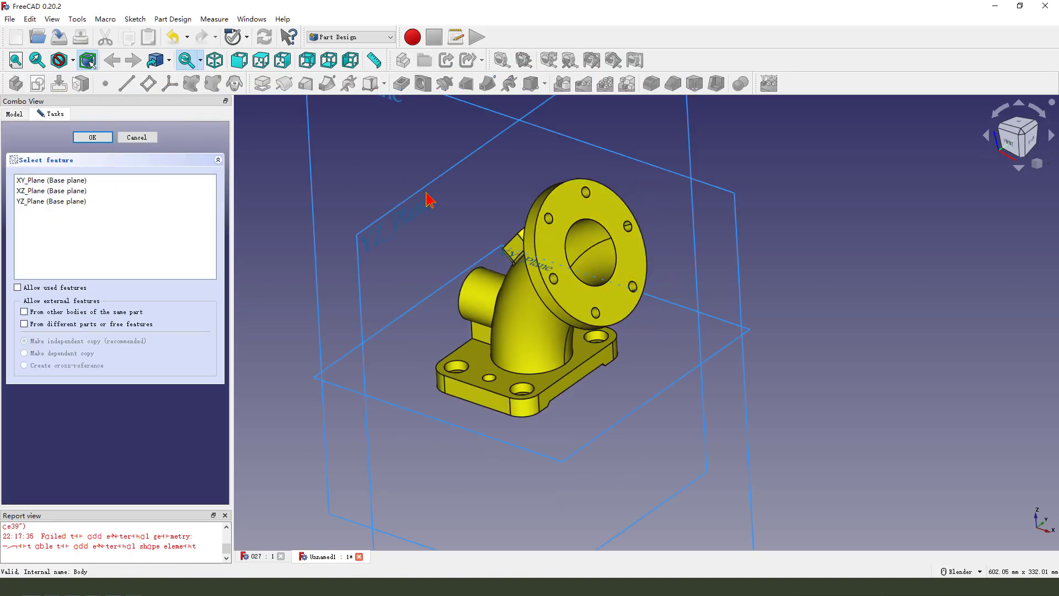
scroll(428, 200, "down", 2)
left_click(406, 156)
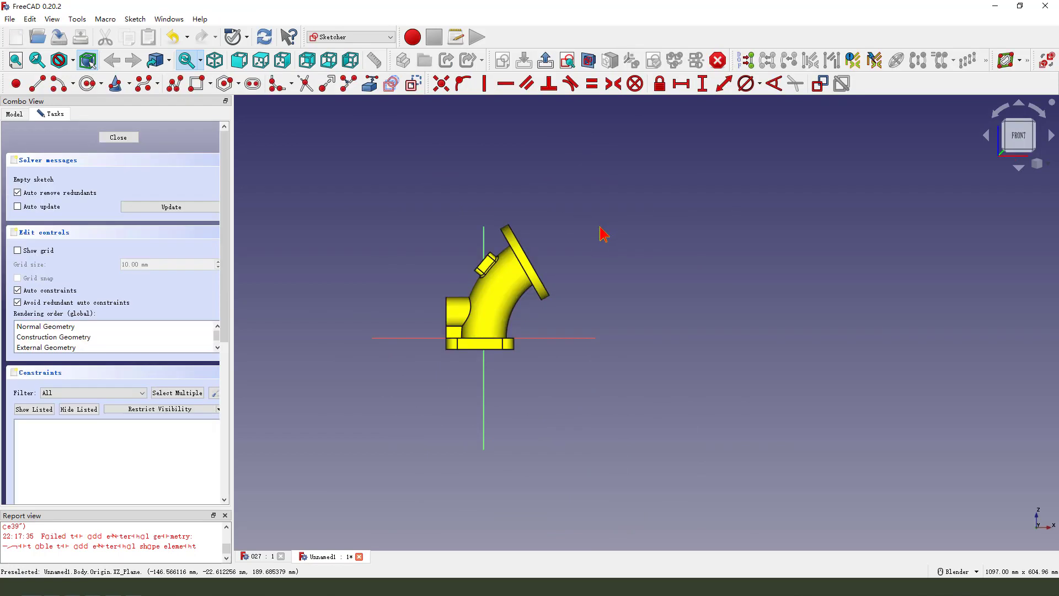
left_click(370, 83)
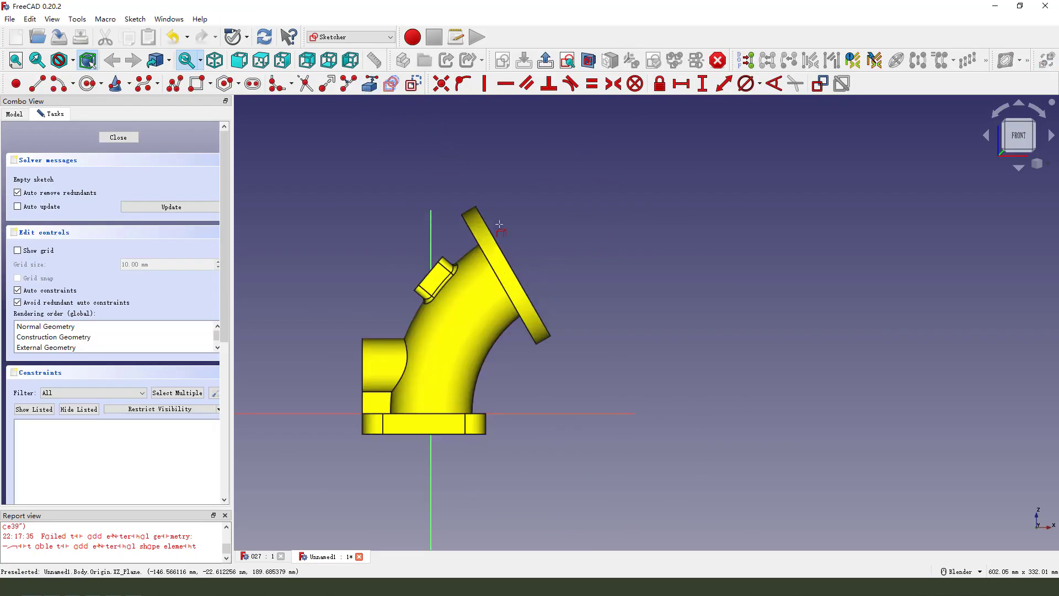
- Hide the PolarPattern feature so only the sketch geometry is shown
left_click(22, 114)
scroll(77, 259, "down", 5)
left_click(69, 280)
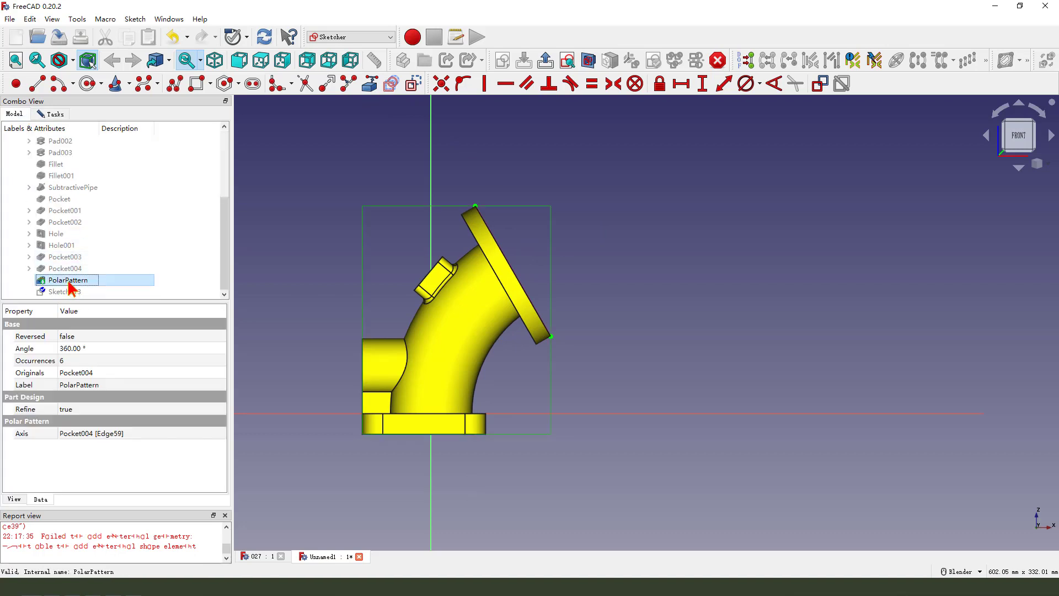
key("space")
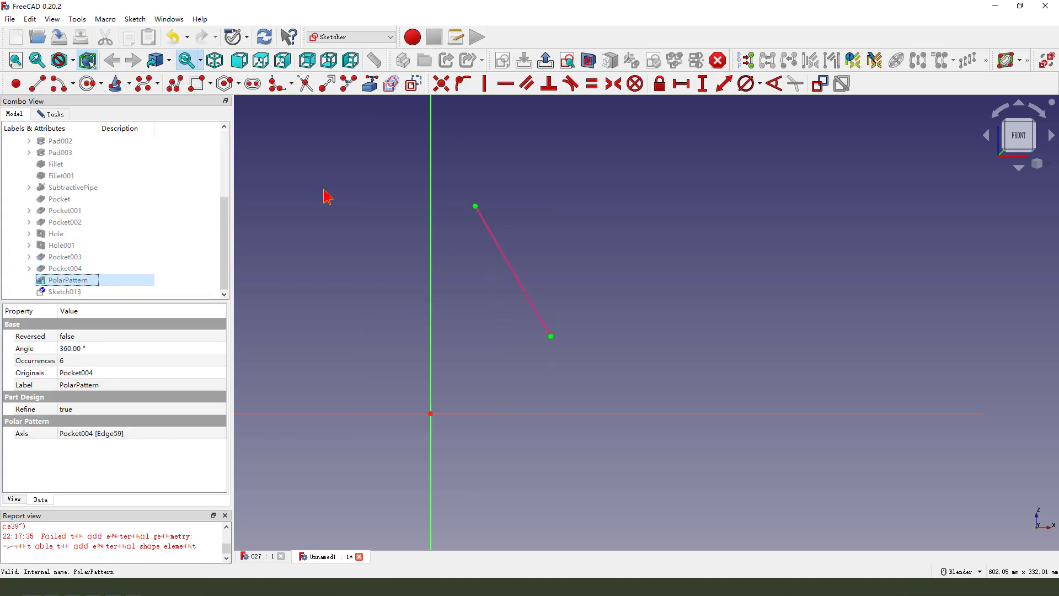
- Draw a circle about 15 mm in diameter centered on the upper part of the flange's referenced edge line
left_click(87, 83)
scroll(500, 253, "up", 1)
left_click(494, 237)
left_click(505, 241)
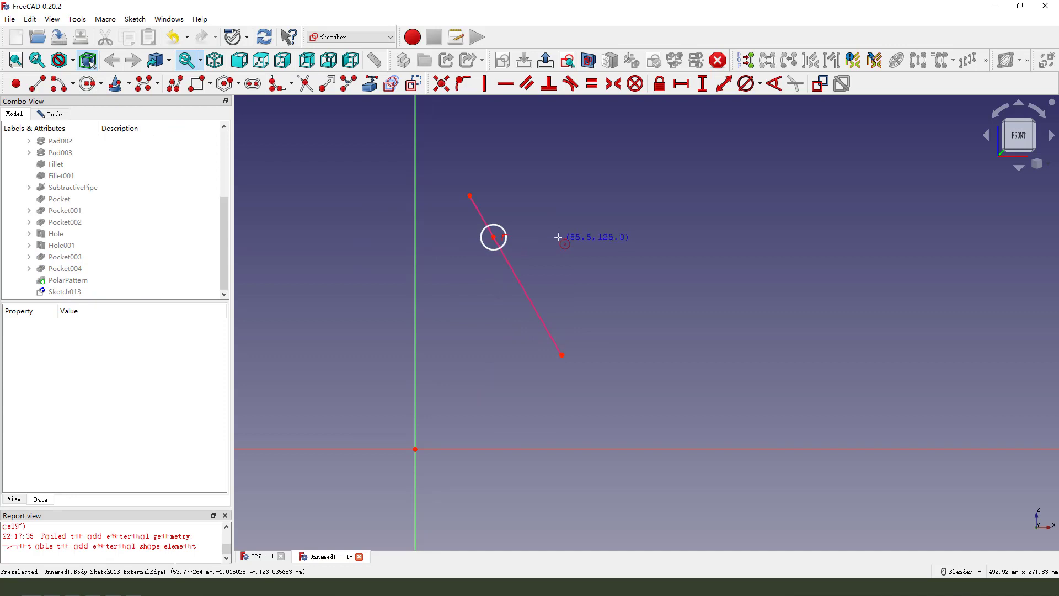
- Place a point on the referenced line and constrain it symmetrically between the line's two endpoints
left_click(520, 282)
right_click(581, 263)
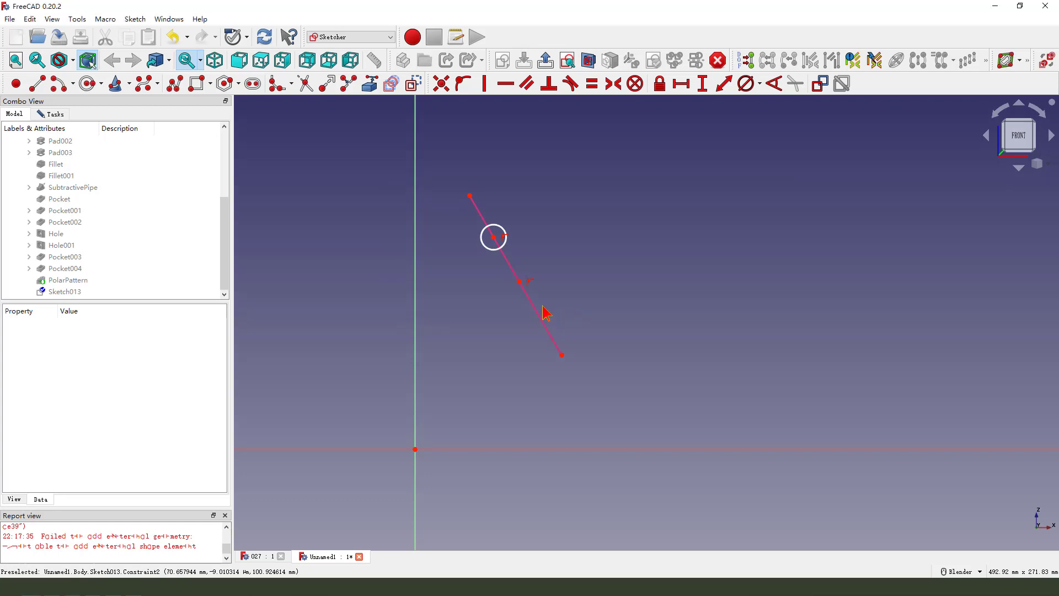
left_click(562, 357)
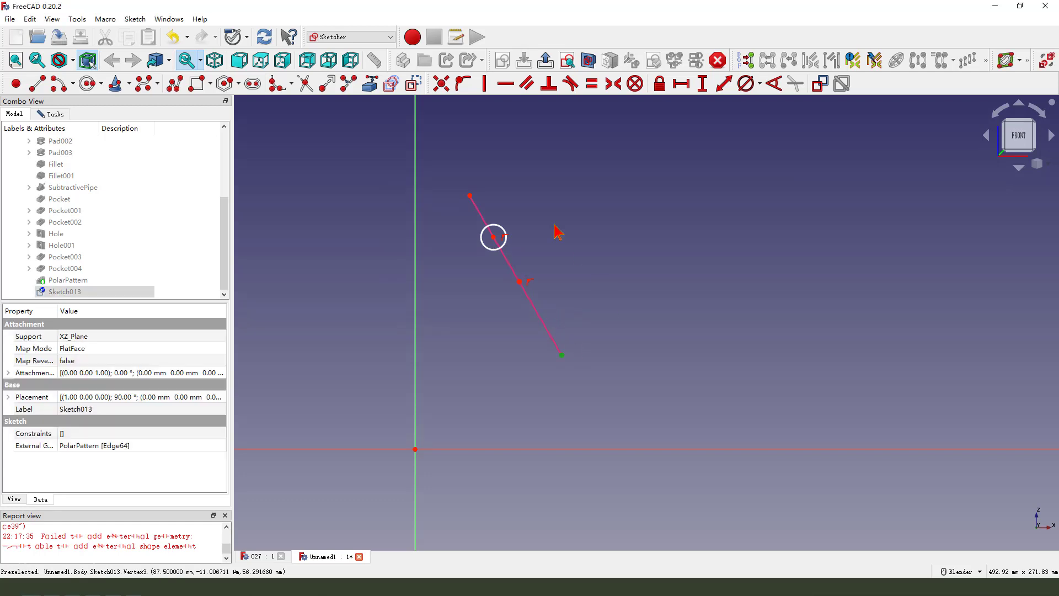
left_click(471, 196)
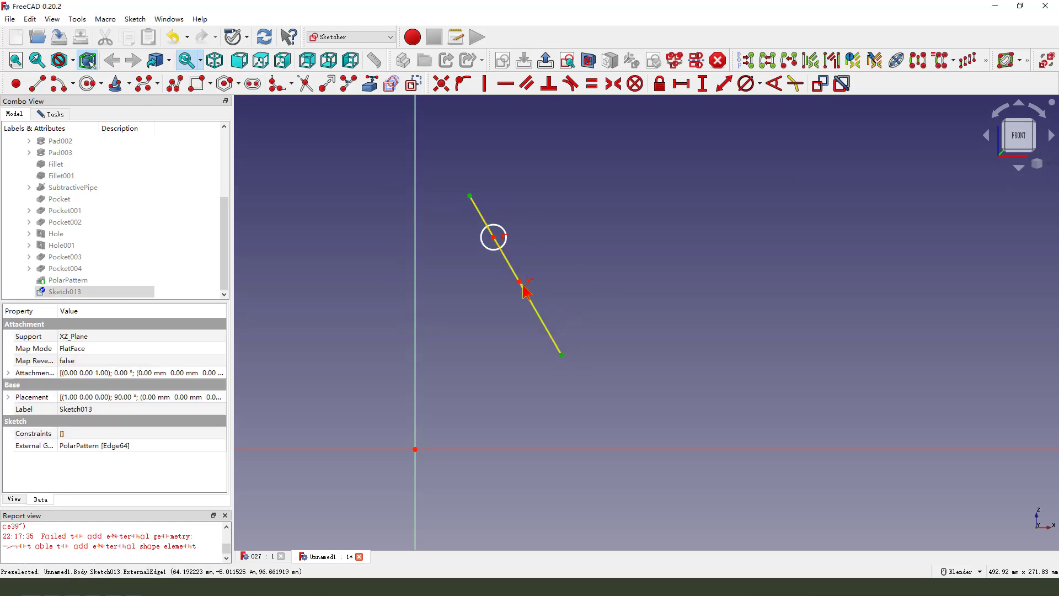
left_click(613, 84)
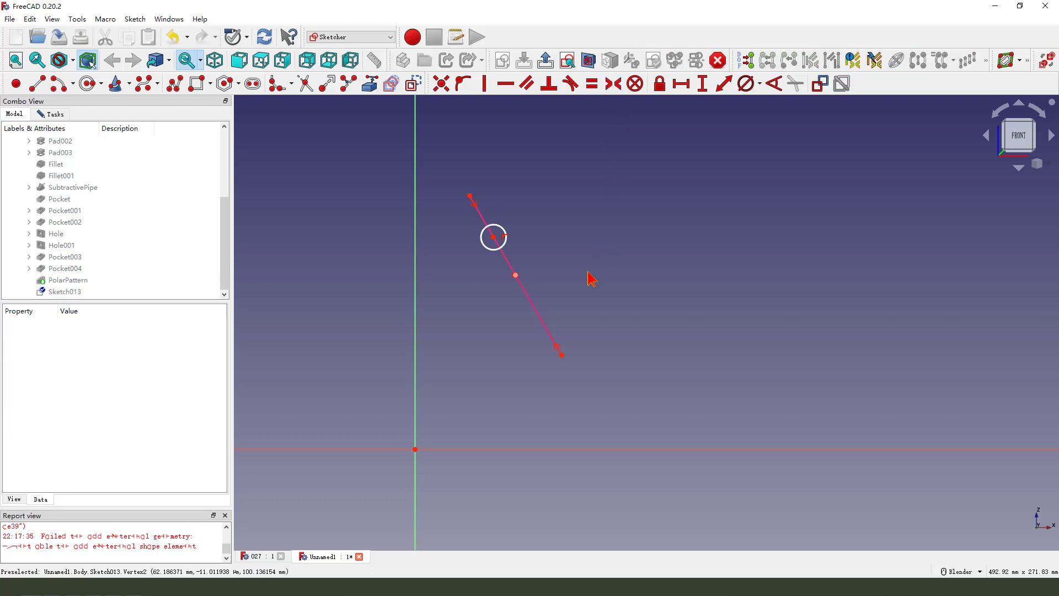
- Constrain the distance between the circle's center and the line's midpoint to 33 mm
left_click(494, 237)
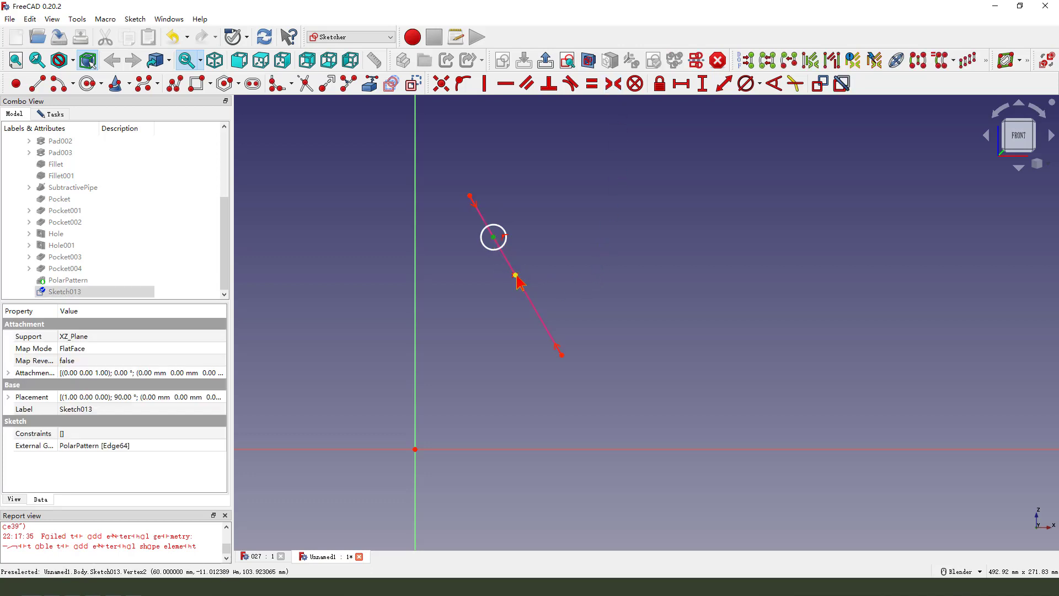
left_click(515, 275)
left_click(724, 83)
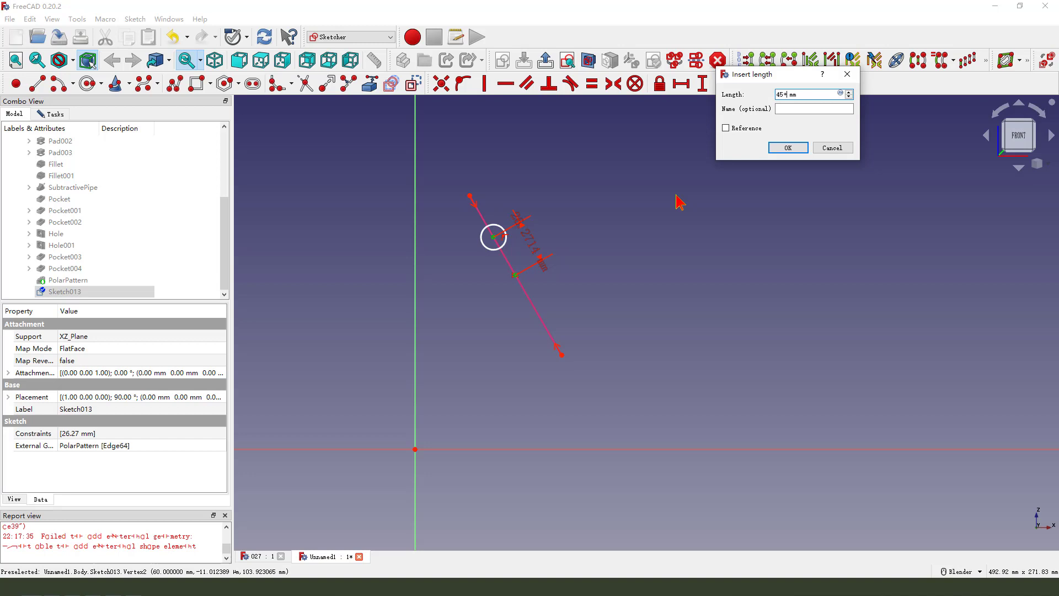
key("Return")
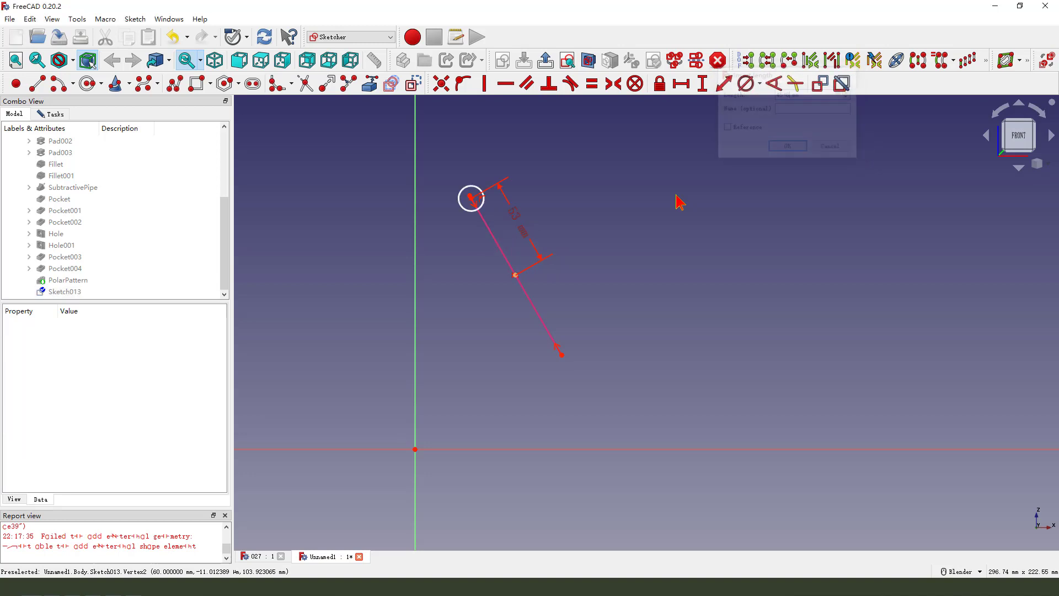
scroll(514, 196, "up", 1)
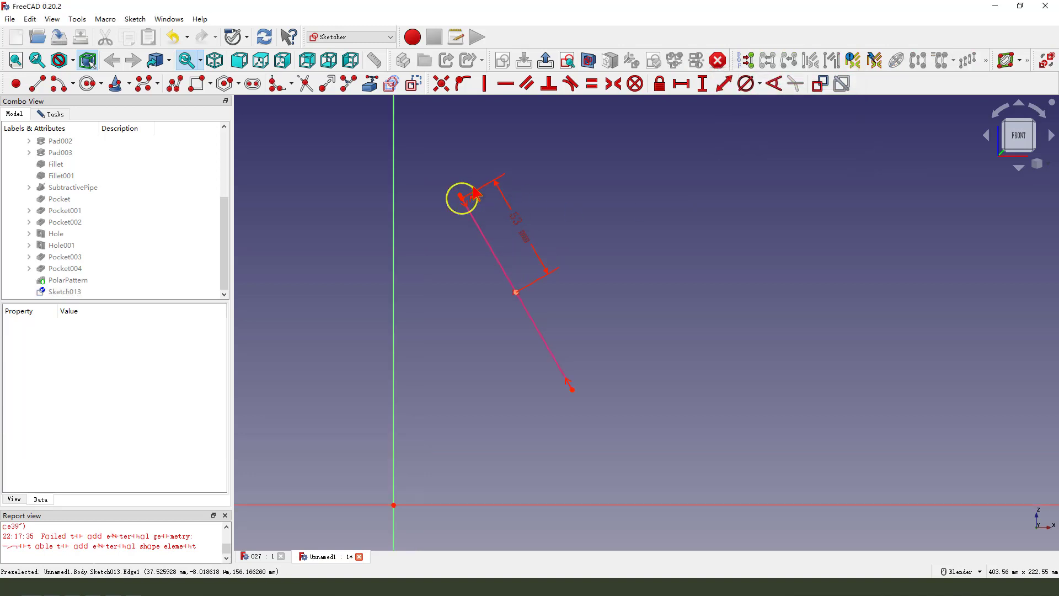
double_click(521, 227)
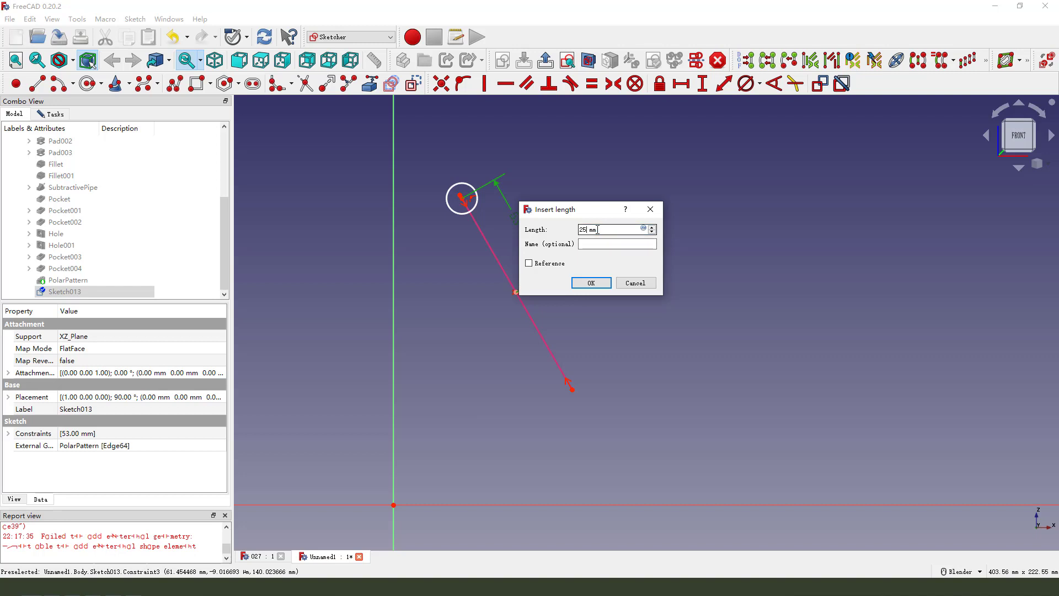
key("Return")
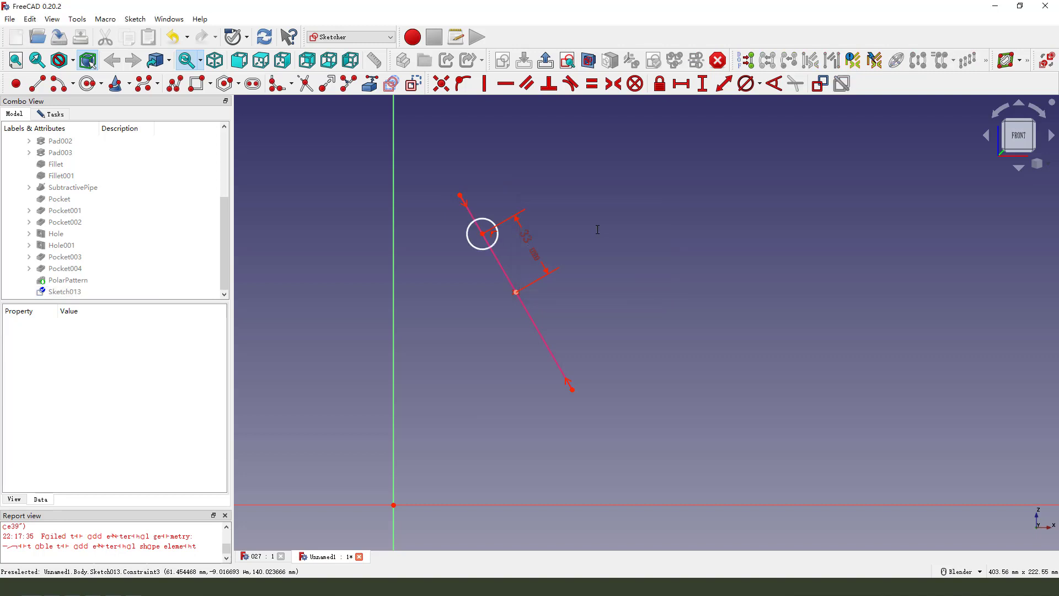
- Set the circle's diameter to 4 mm and close the sketch
left_click(497, 247)
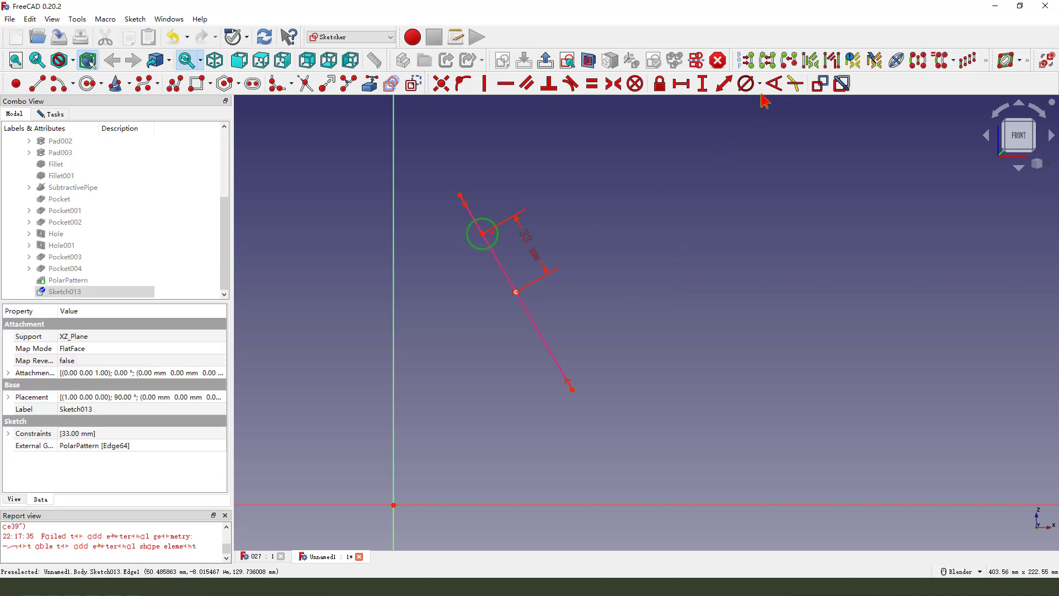
left_click(746, 83)
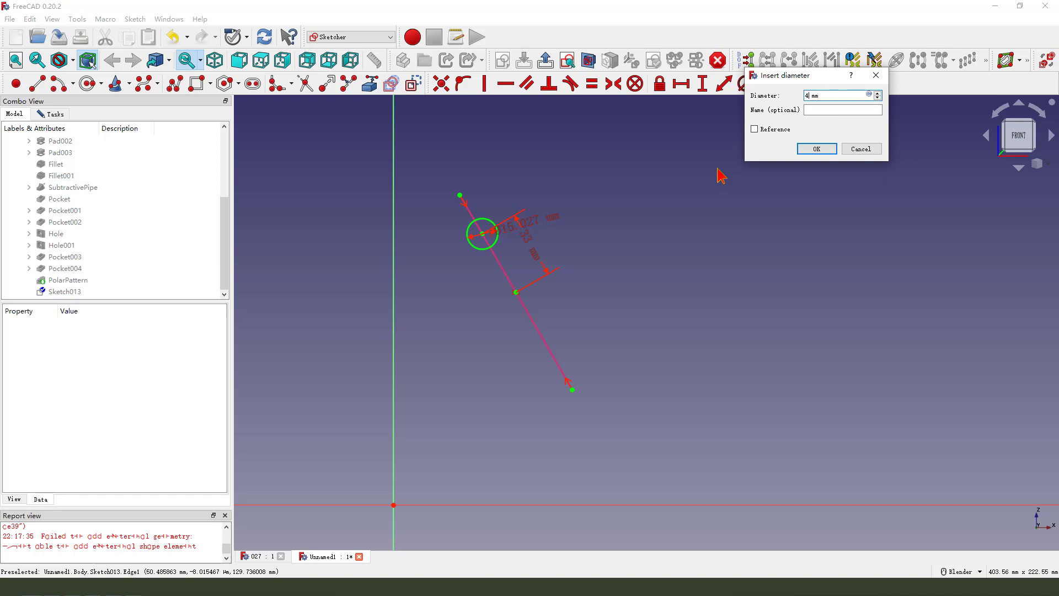
key("Return")
left_click(546, 61)
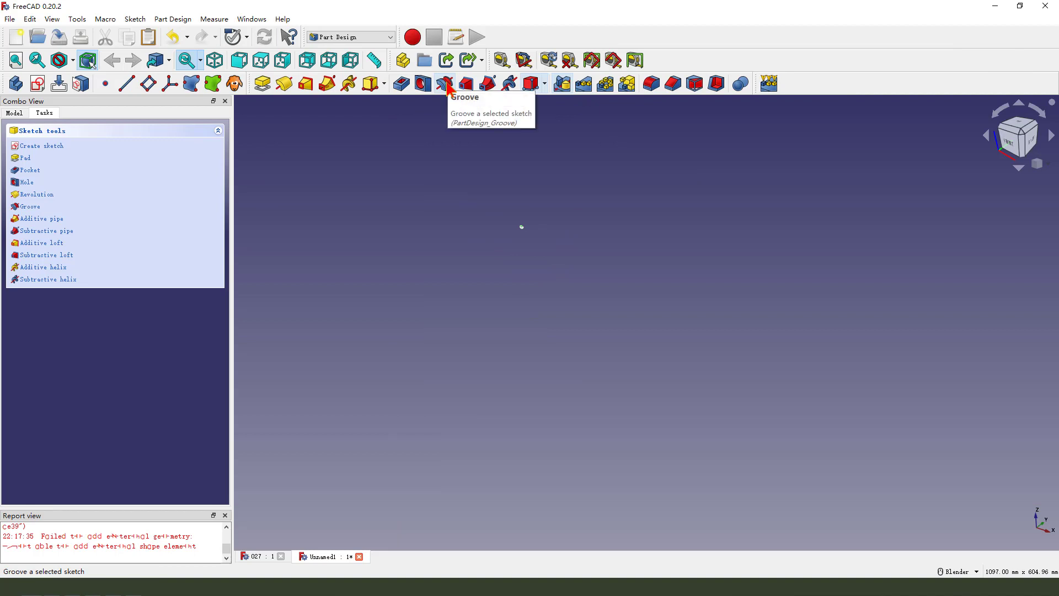
- Groove the 4 mm circle sketch 360° into the flange face, using the flange's outer circular edge as the rotation axis
left_click(168, 180)
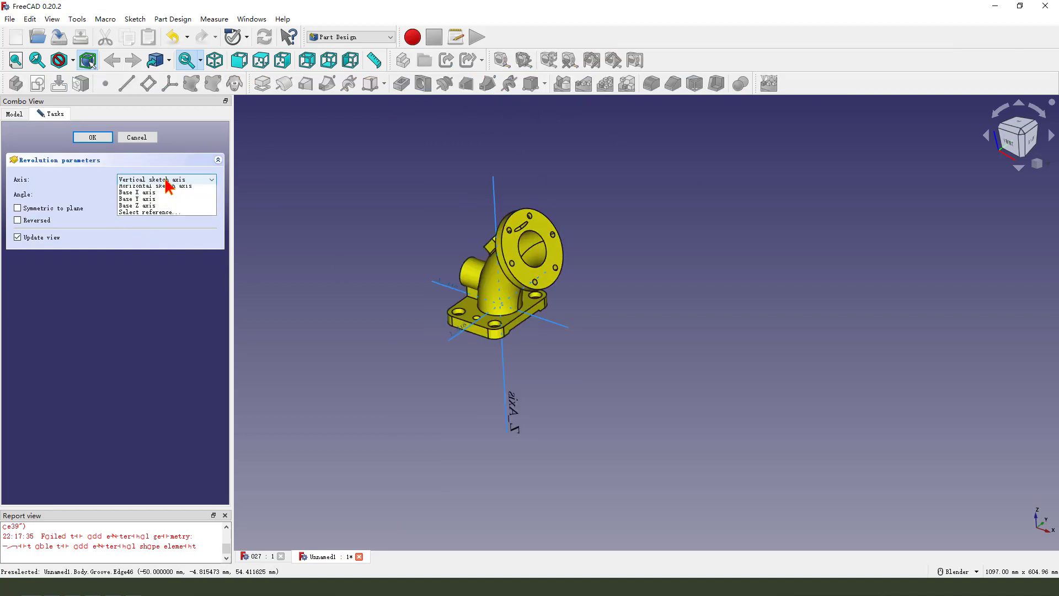
left_click(173, 222)
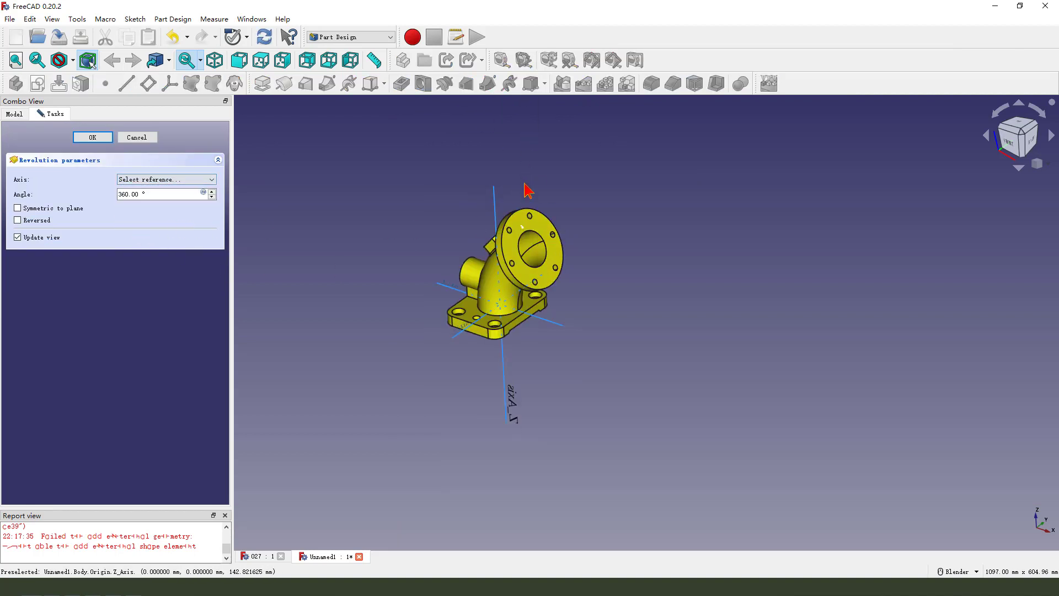
scroll(563, 212, "up", 2)
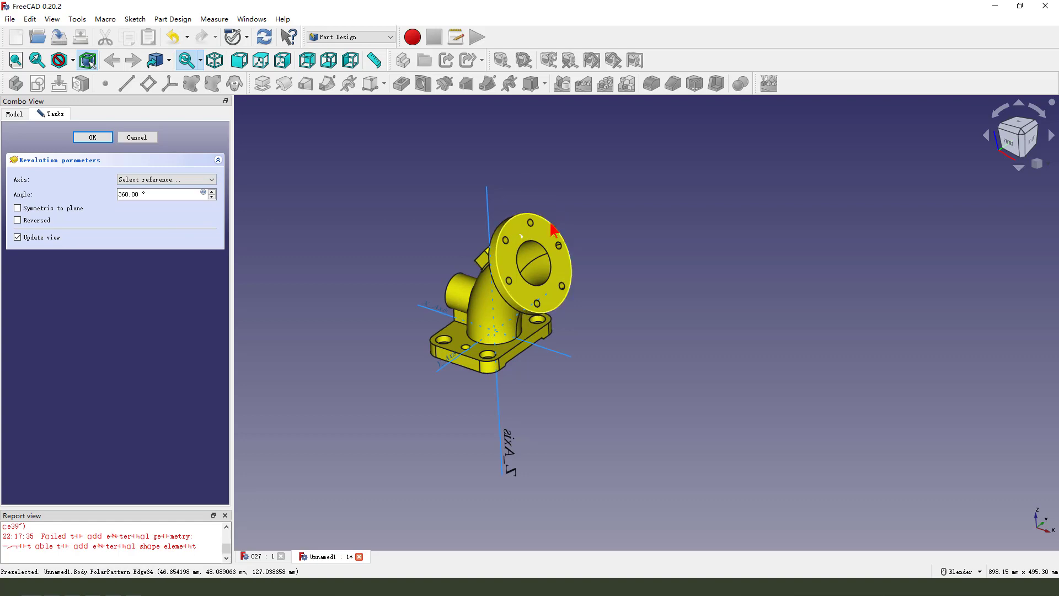
left_click(553, 229)
scroll(532, 241, "up", 4)
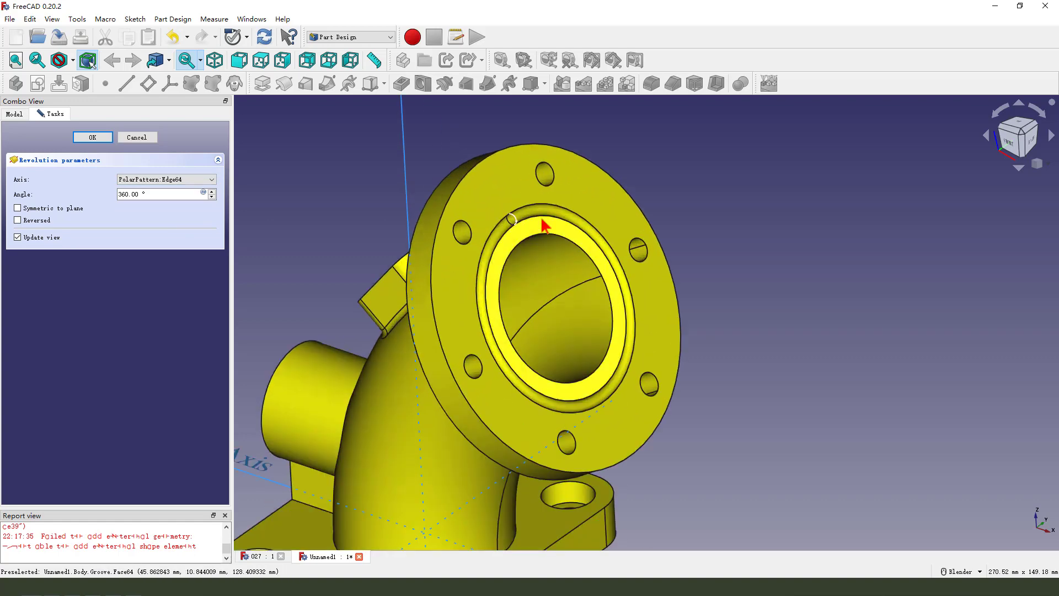
left_click(92, 137)
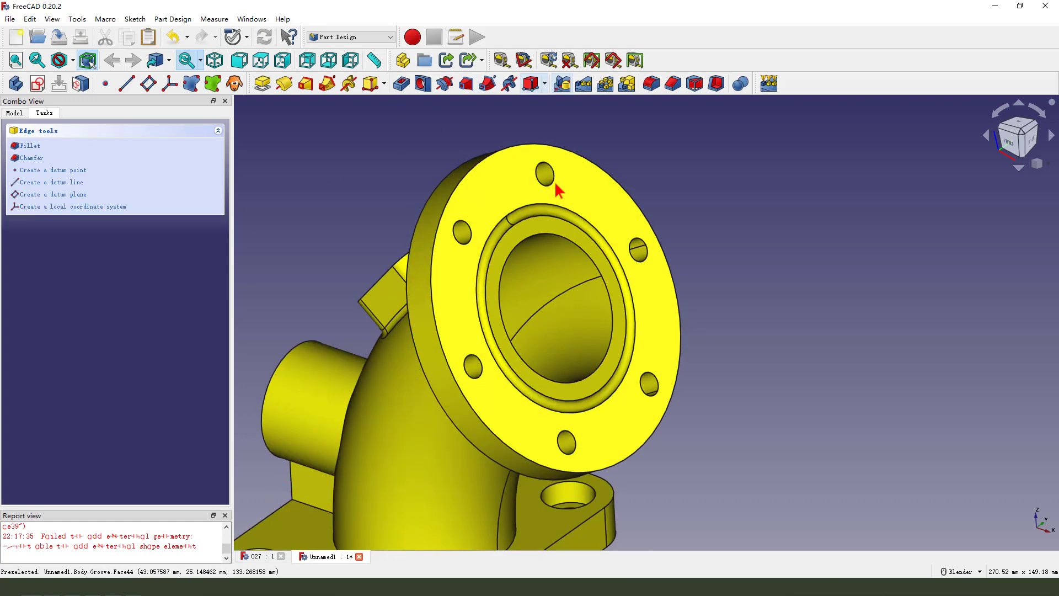
- Apply a persistent section cut to the elbow along Y at offset 0.00 and examine its interior and the flange groove
scroll(563, 317, "down", 3)
middle_click_drag(561, 312, 584, 309)
scroll(576, 320, "down", 2)
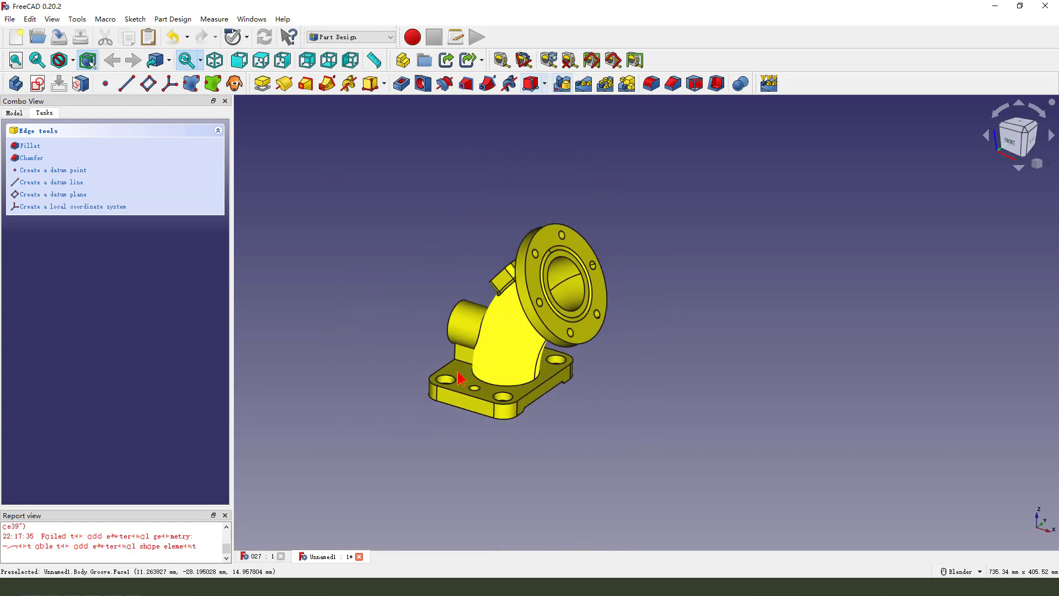
middle_click_drag(460, 374, 568, 403)
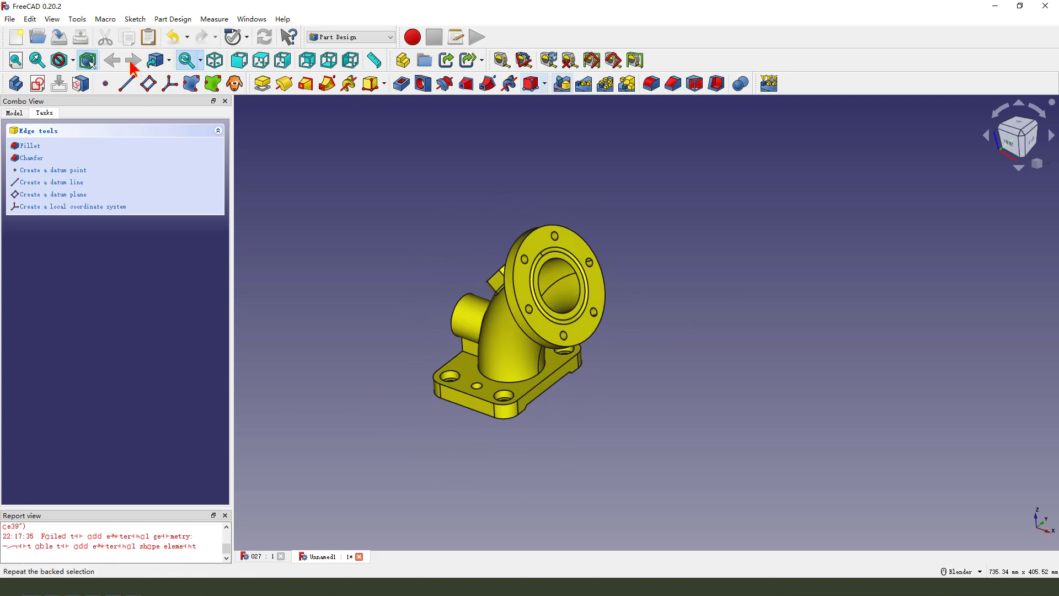
left_click(77, 19)
mouse_move(53, 20)
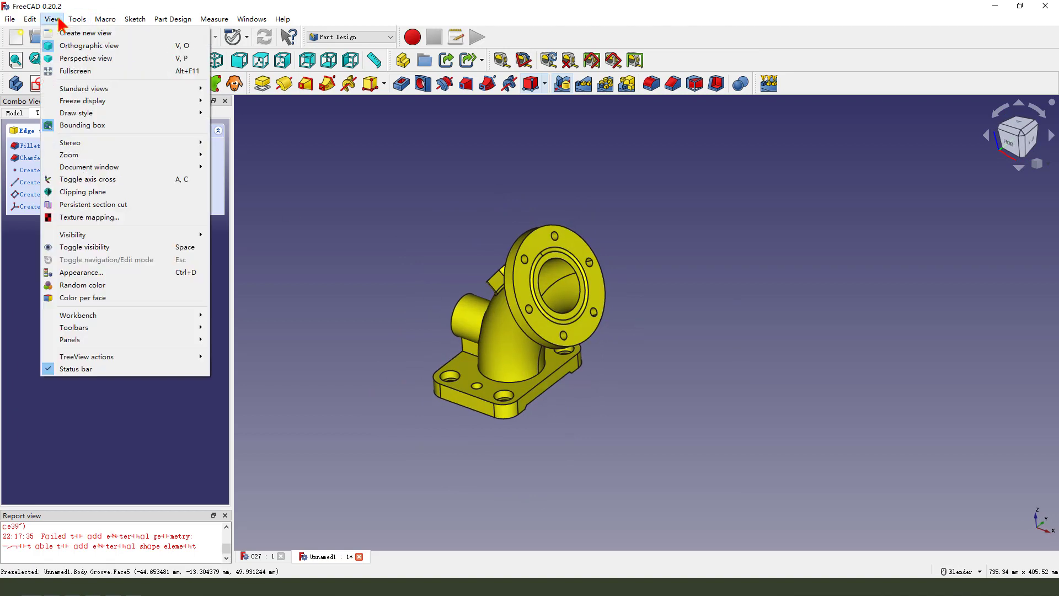
left_click(94, 208)
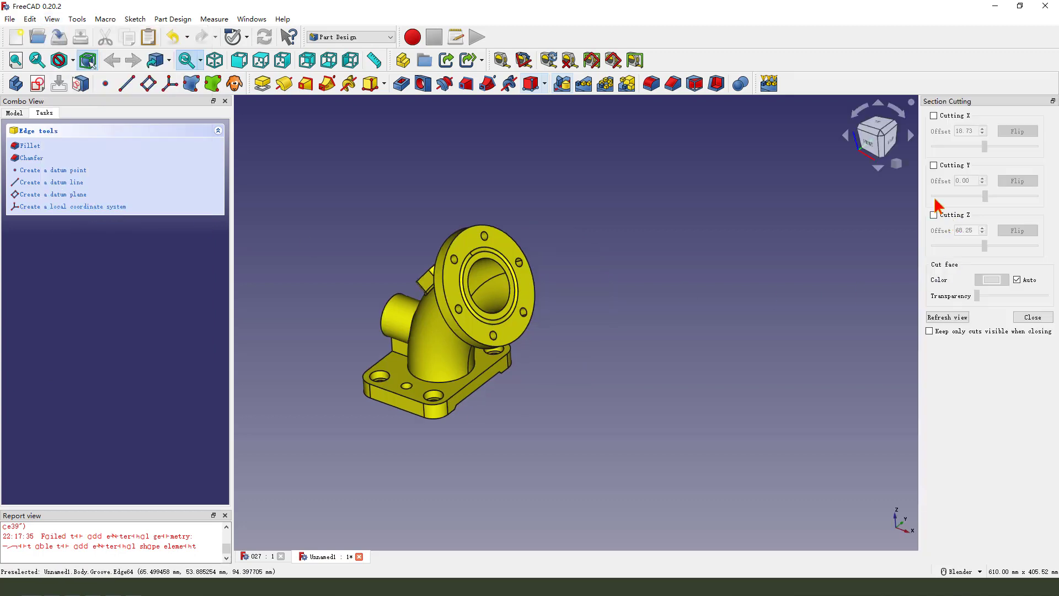
left_click(933, 166)
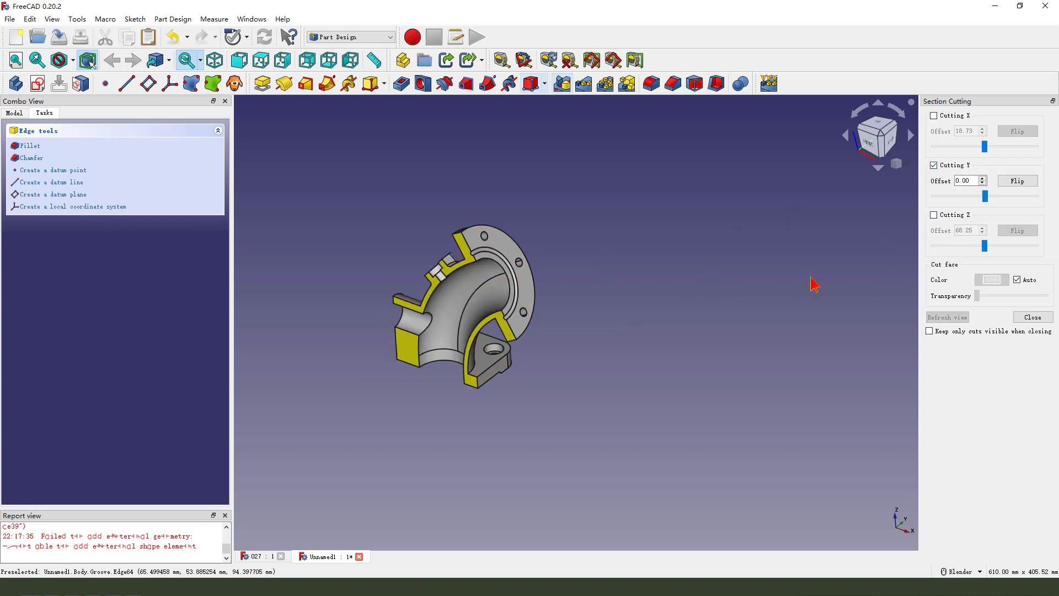
scroll(362, 348, "up", 3)
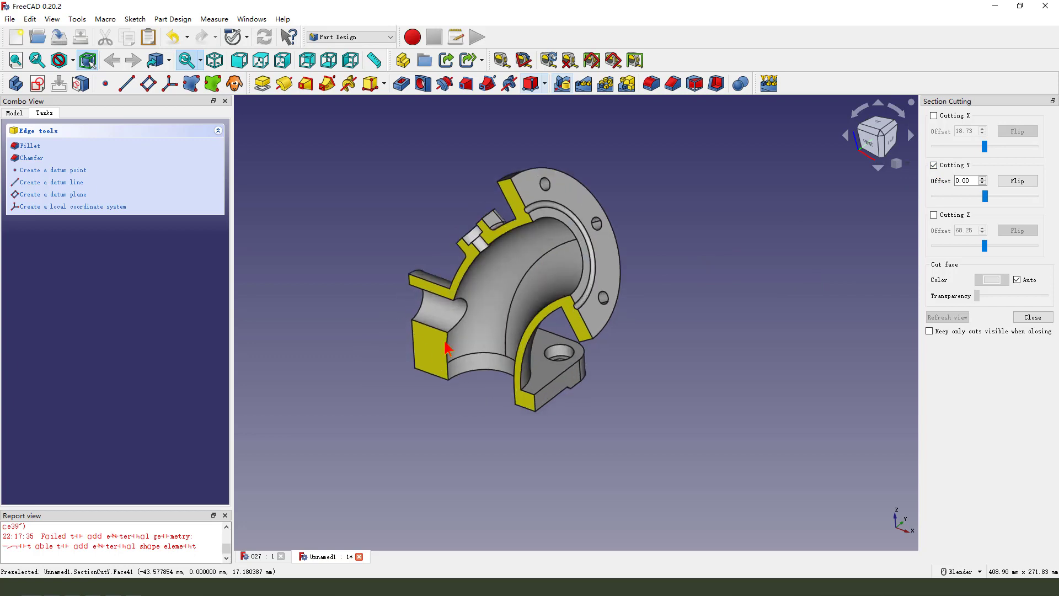
middle_click_drag(502, 307, 752, 364)
scroll(756, 367, "up", 1)
scroll(712, 382, "down", 1)
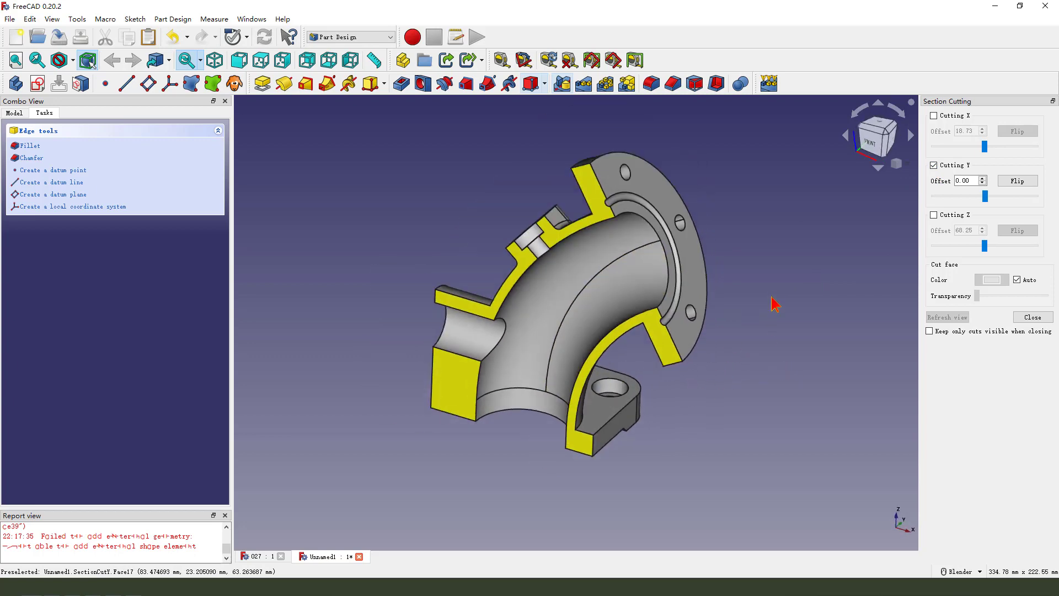
scroll(773, 298, "up", 1)
scroll(776, 331, "down", 2)
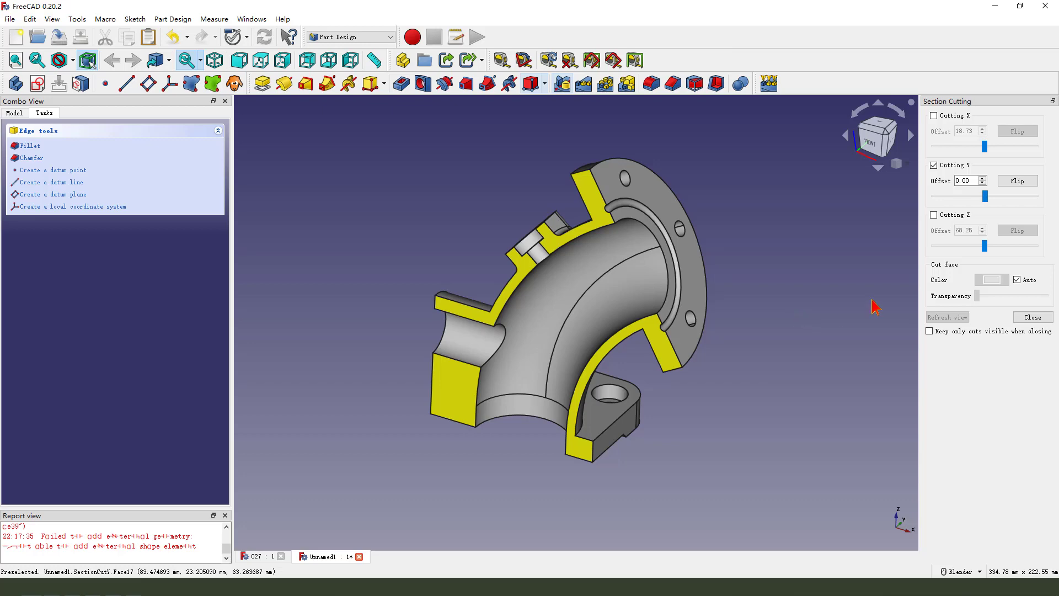